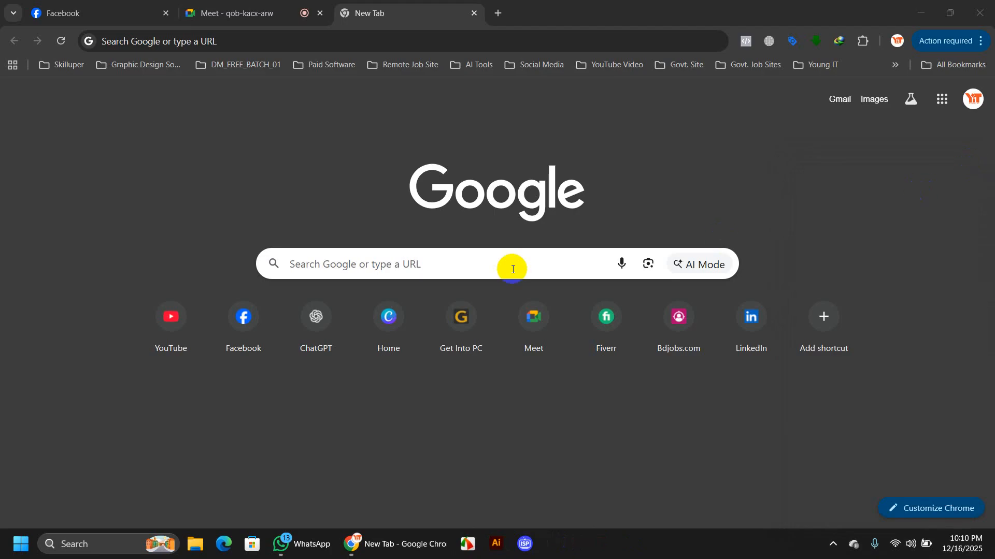
# Open YouTube and go to the channel's YouTube Studio dashboard.
pyautogui.click(162, 307)
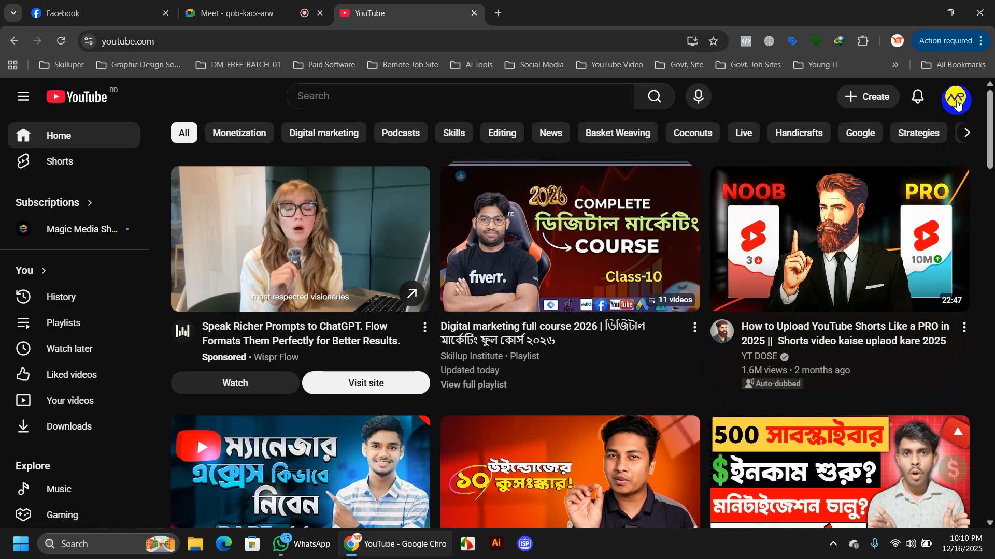
pyautogui.scroll(-3, 33, 332)
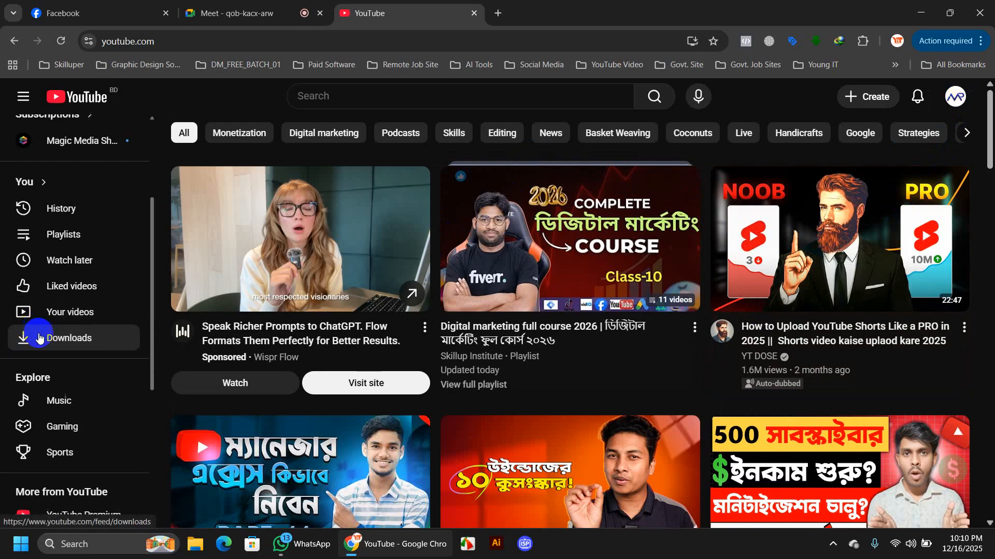
pyautogui.scroll(-2, 75, 387)
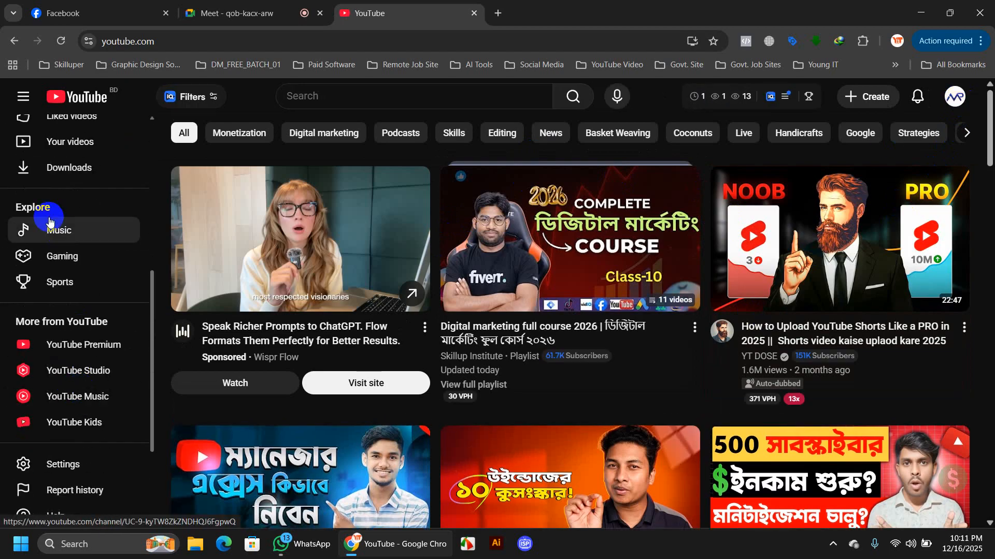
pyautogui.click(83, 381)
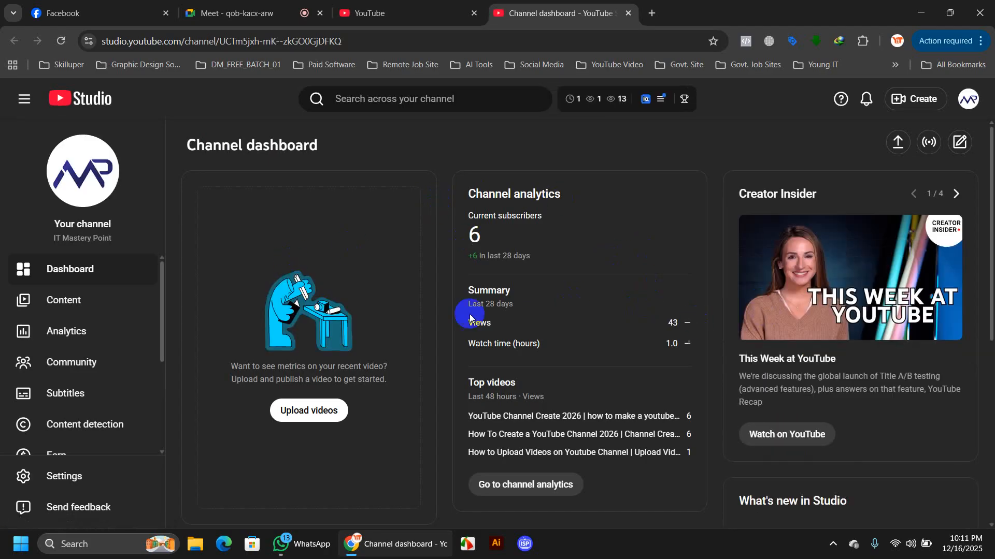
# Open the channel content list and examine the visibility of the uploaded videos.
pyautogui.scroll(-2, 373, 365)
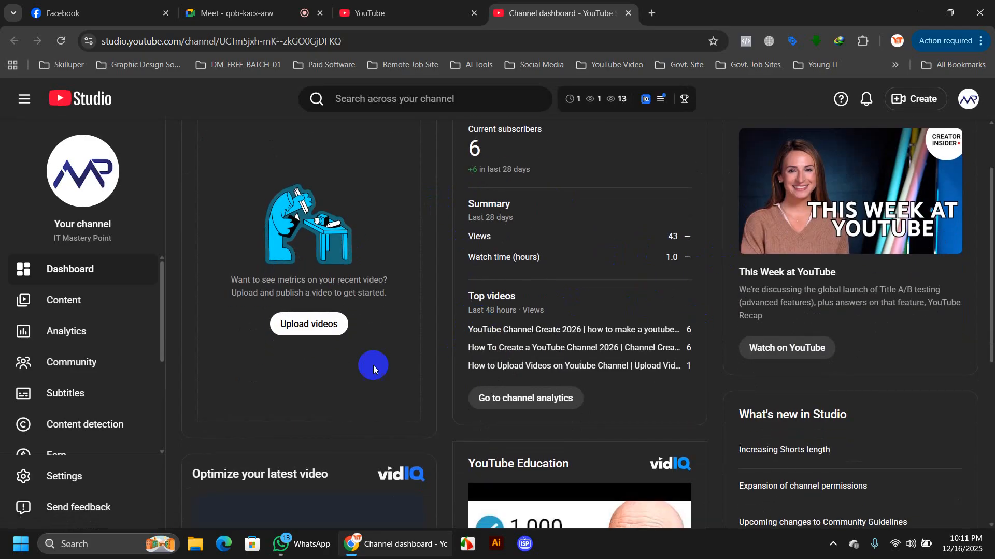
pyautogui.click(83, 310)
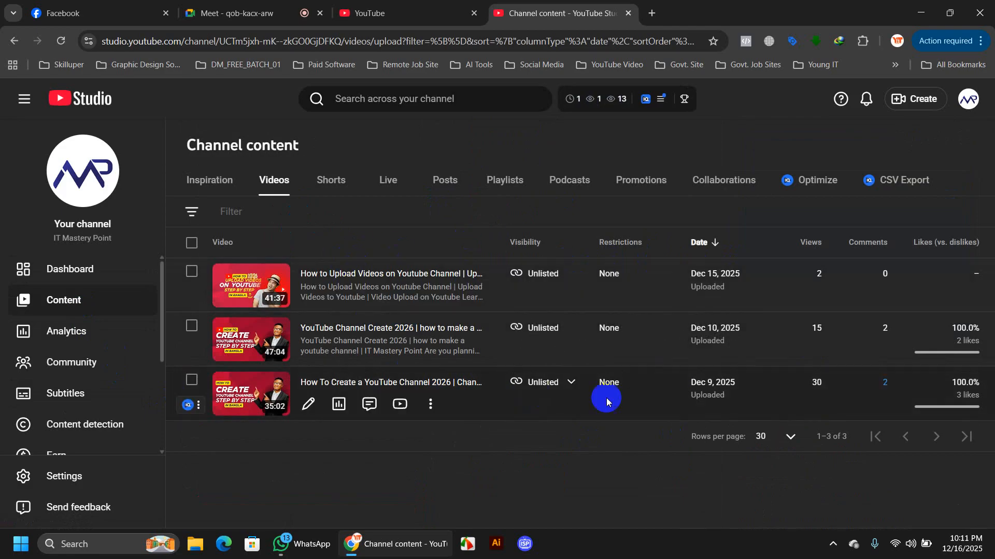
pyautogui.moveTo(525, 297)
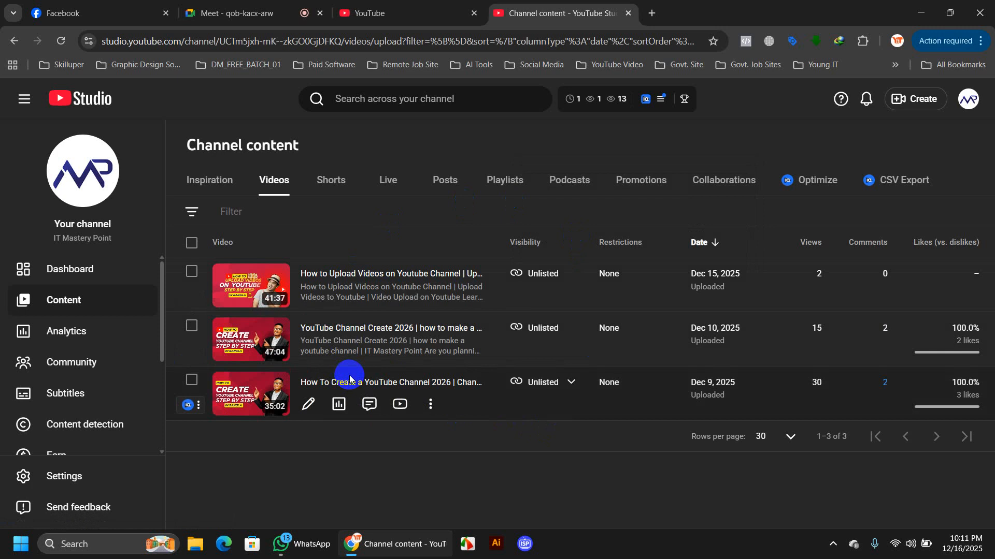
pyautogui.moveTo(512, 395)
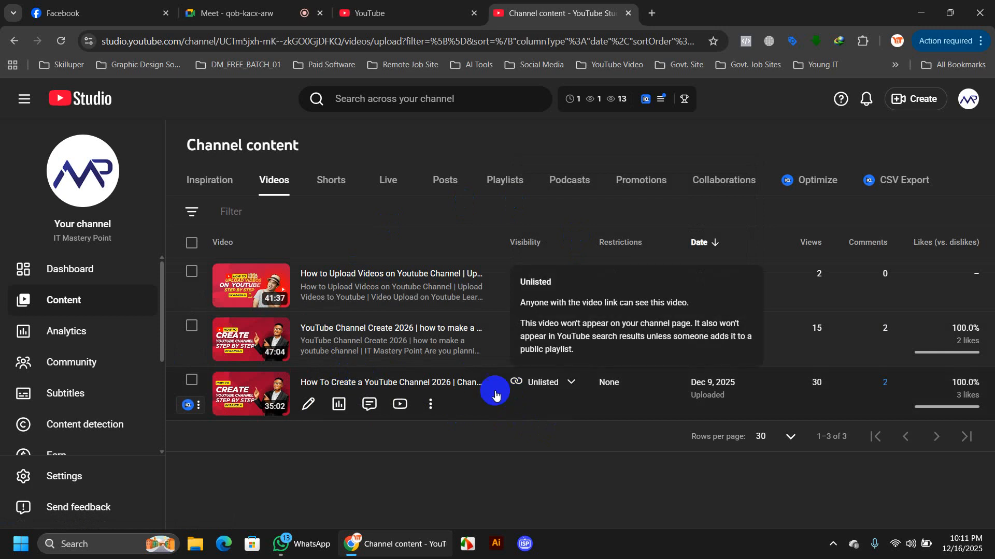
# Check the Google Meet call, return to the channel content list and dismiss the floating call window.
pyautogui.click(232, 3)
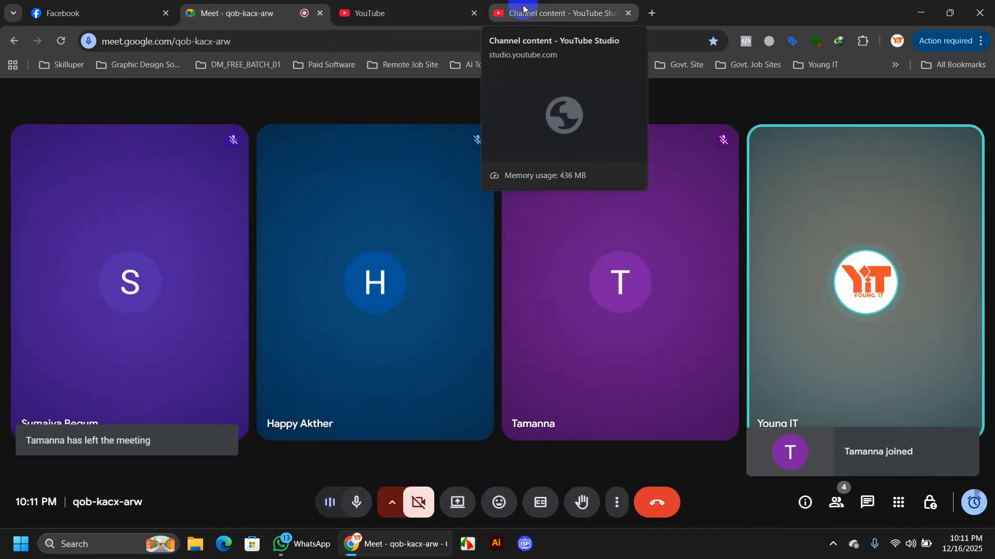
pyautogui.click(541, 6)
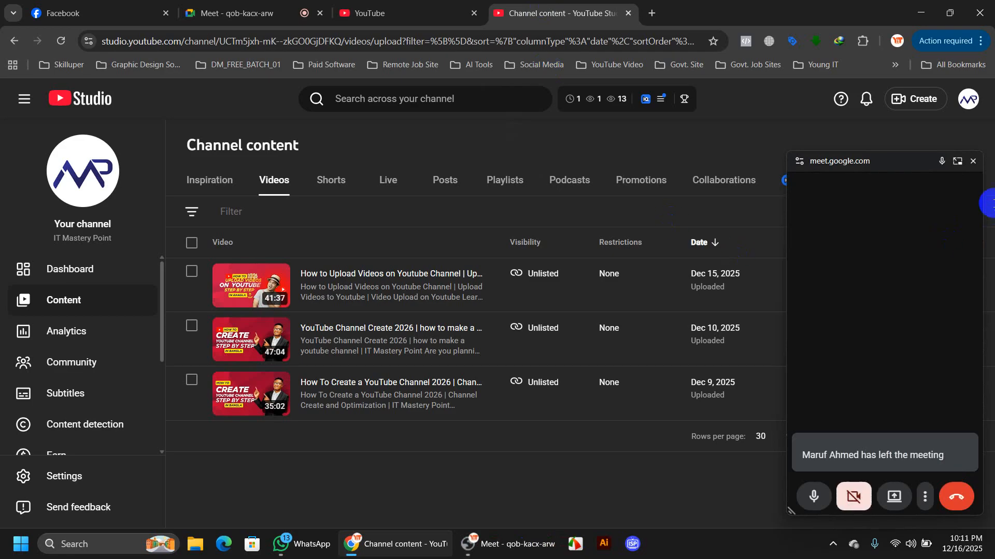
pyautogui.click(973, 163)
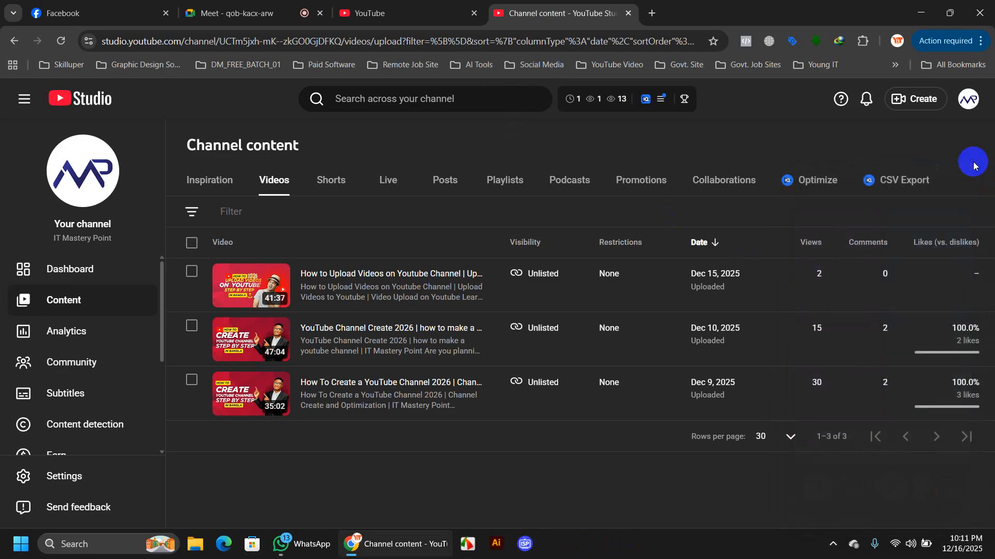
# Present the screen in the Google Meet call, and return to the channel content list without the floating call window.
pyautogui.click(240, 12)
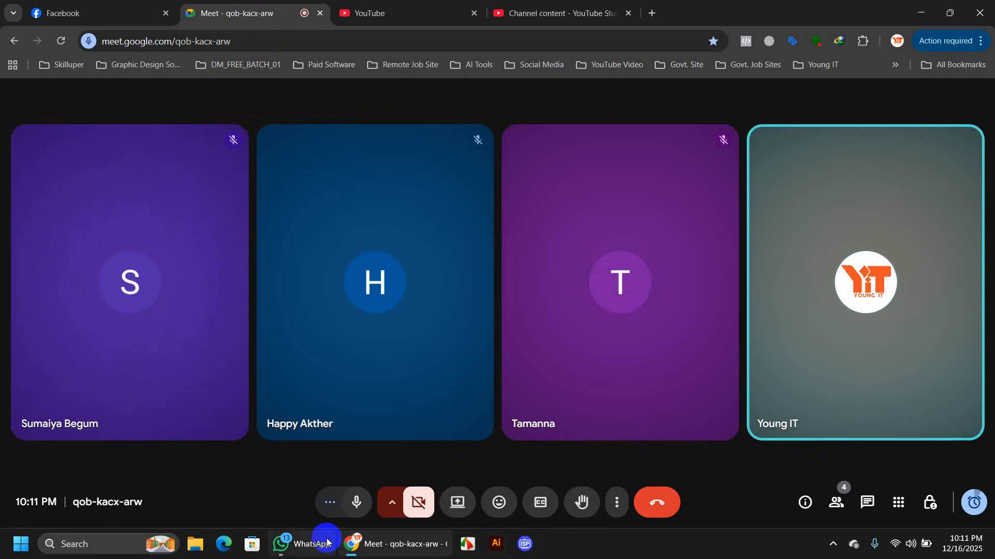
pyautogui.click(830, 543)
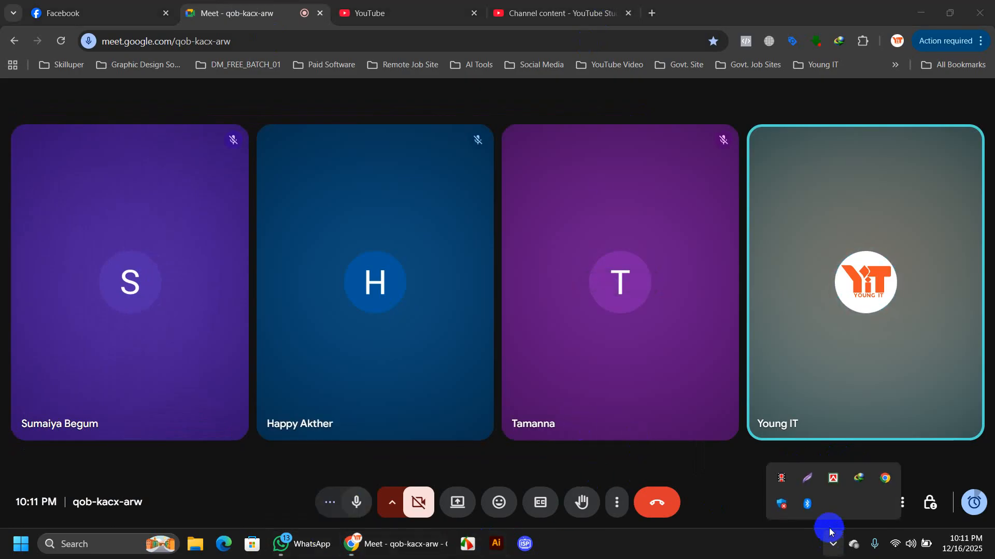
pyautogui.click(535, 21)
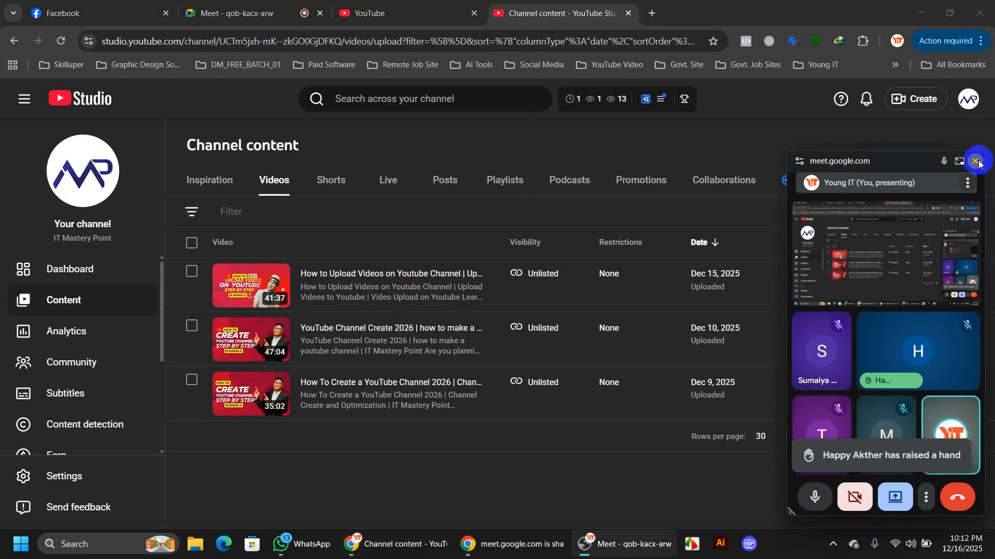
pyautogui.click(976, 163)
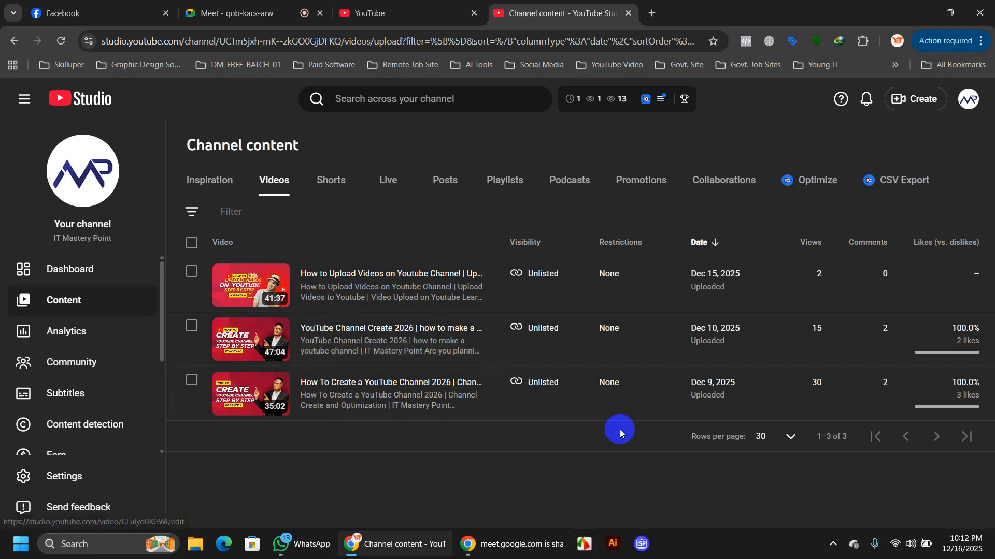
# Open the details of the "YouTube Channel Create 2026" video and examine its title, description, thumbnail, playlist, tags and vidIQ SEO score.
pyautogui.click(334, 330)
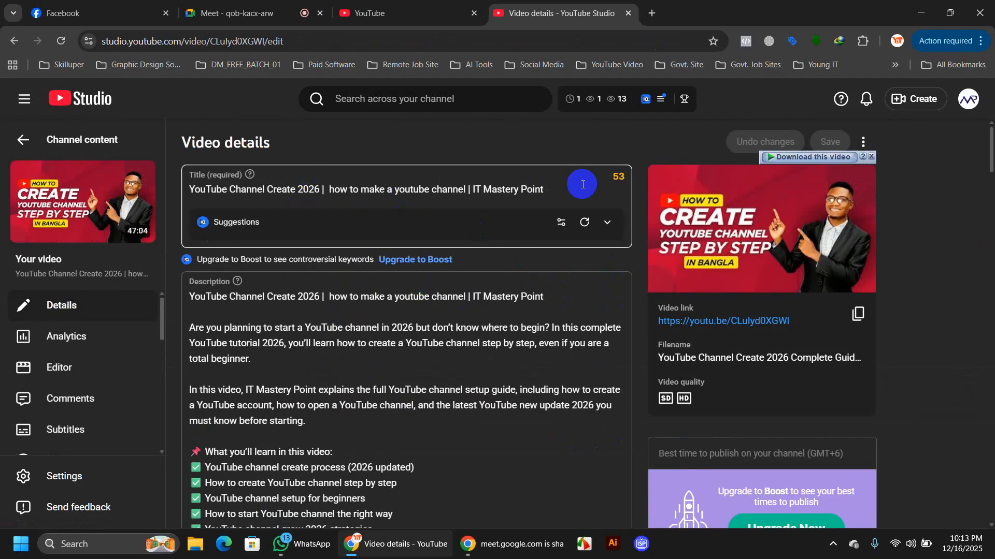
pyautogui.scroll(-15, 357, 358)
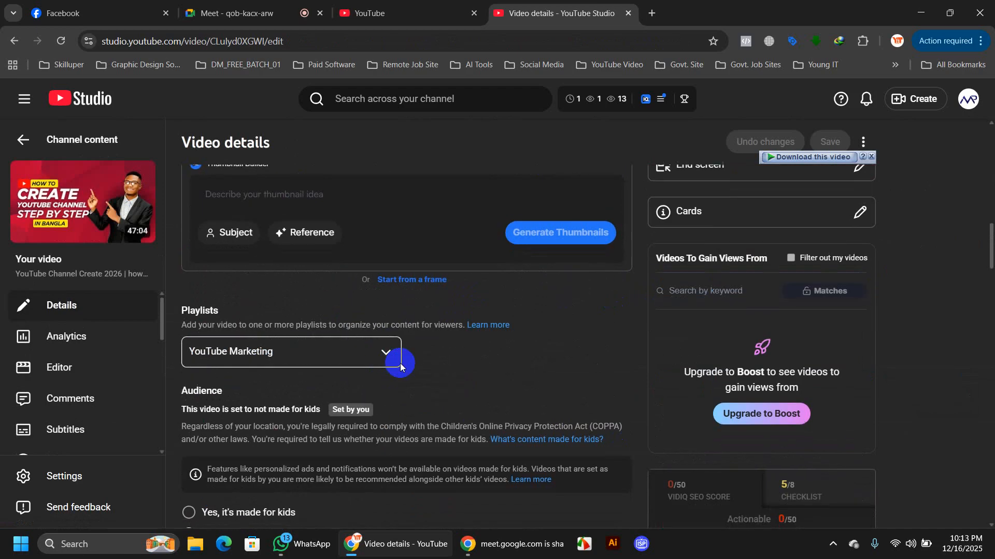
pyautogui.scroll(-20, 452, 372)
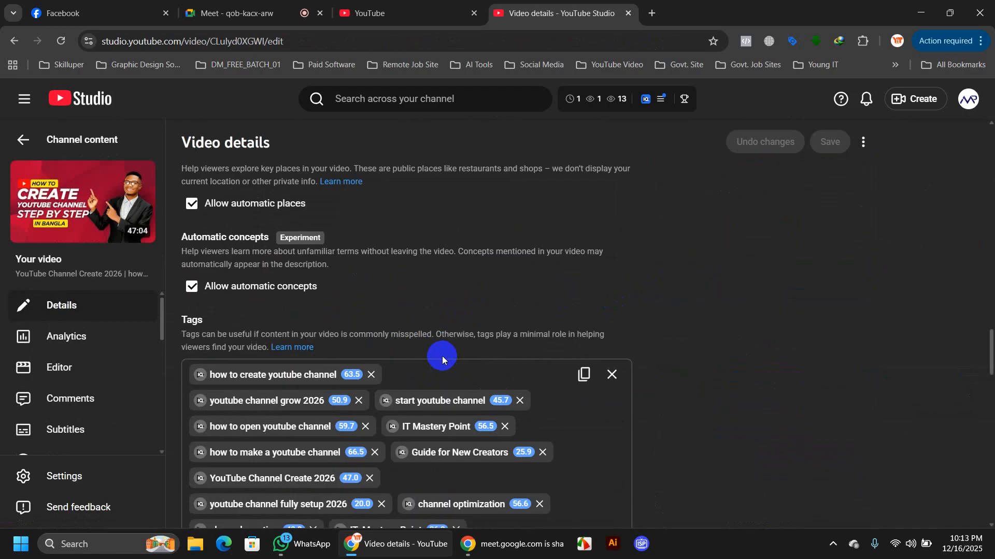
pyautogui.scroll(5, 497, 267)
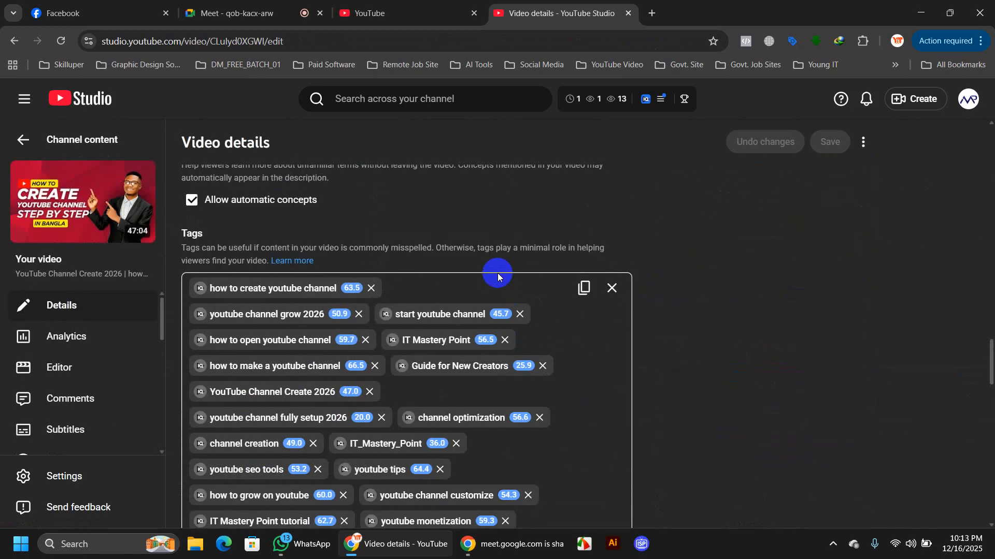
pyautogui.scroll(20, 655, 377)
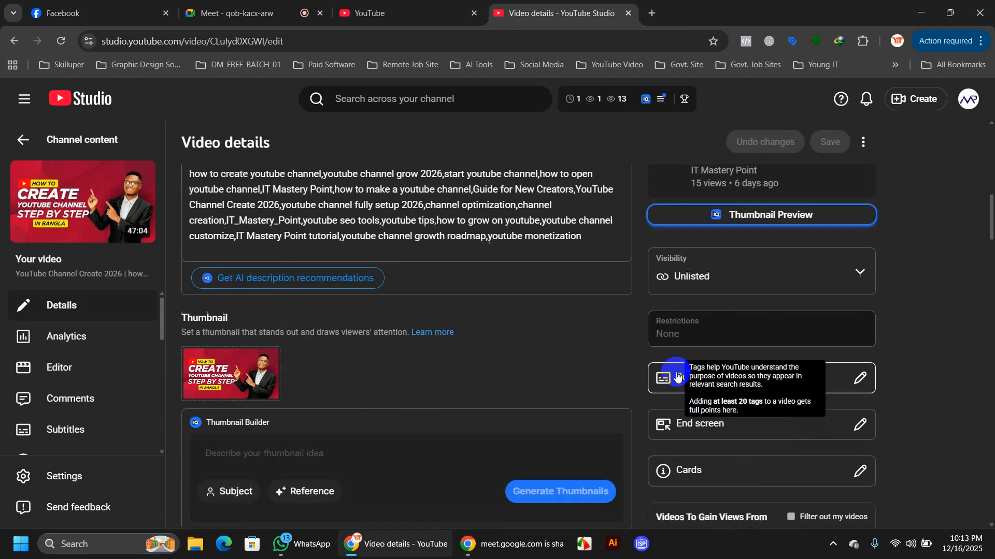
pyautogui.scroll(3, 676, 377)
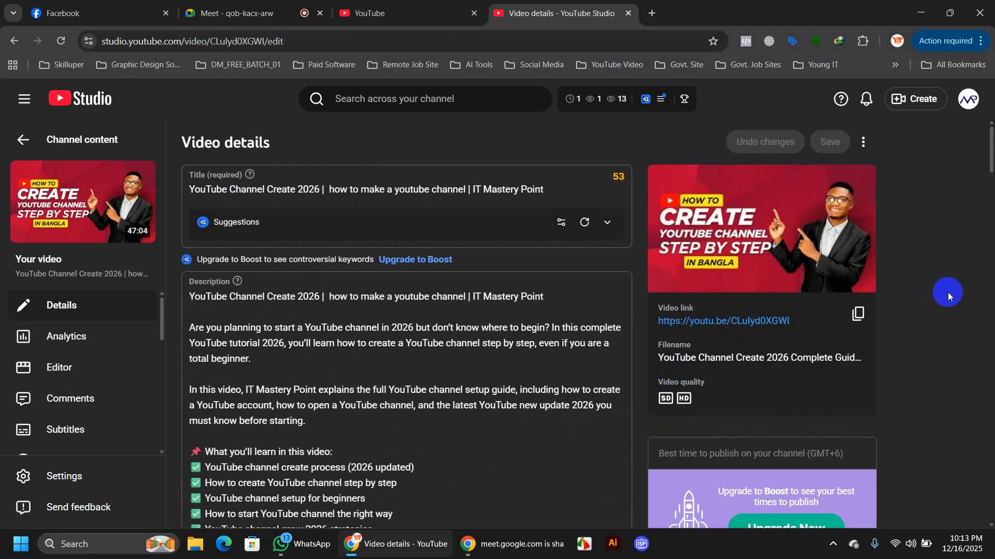
pyautogui.scroll(-10, 948, 292)
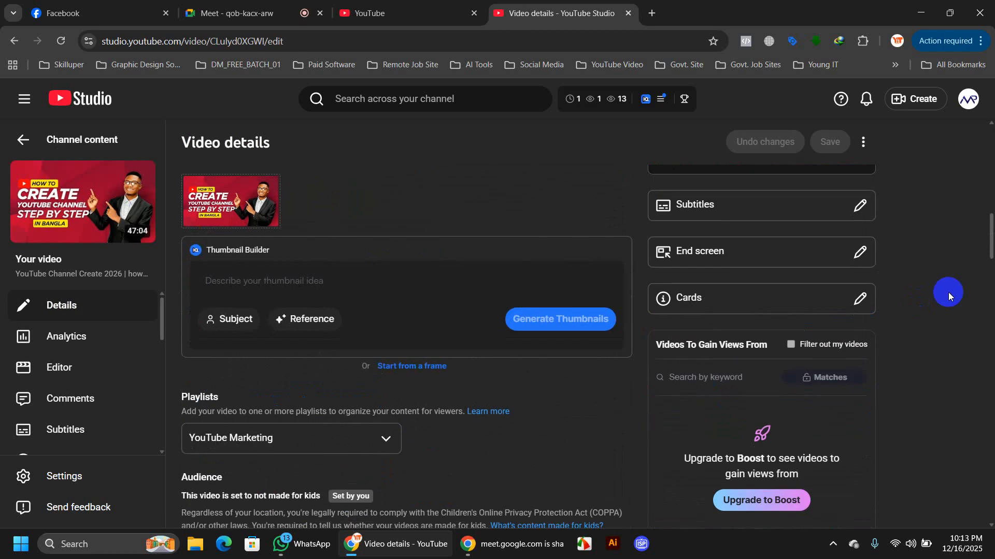
pyautogui.scroll(-1, 948, 295)
pyautogui.scroll(10, 947, 297)
pyautogui.scroll(-5, 947, 299)
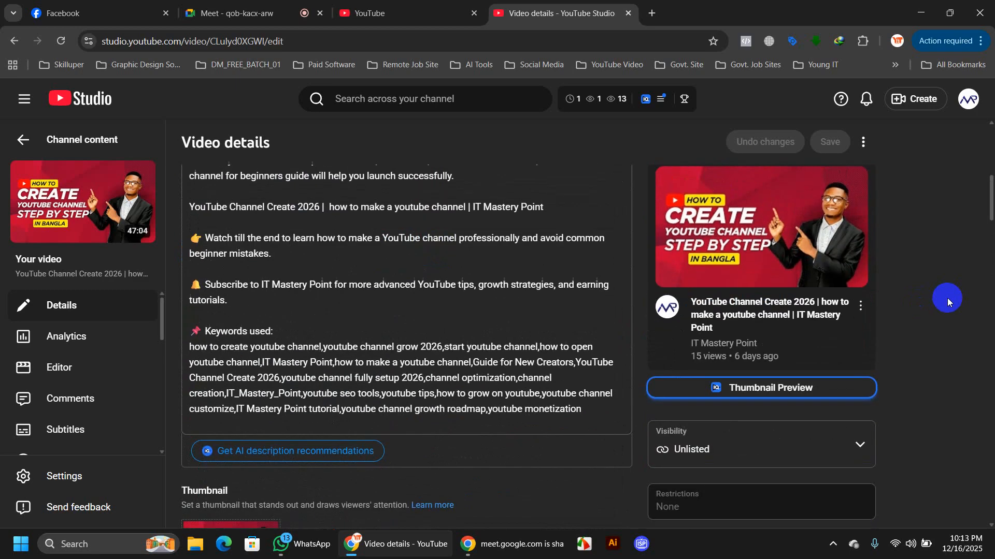
pyautogui.scroll(-10, 947, 299)
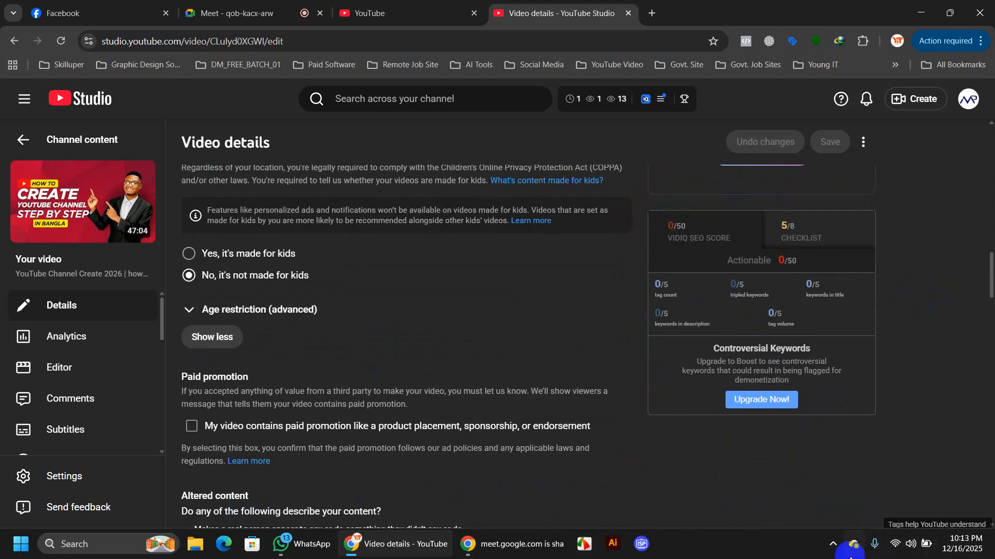
pyautogui.click(833, 544)
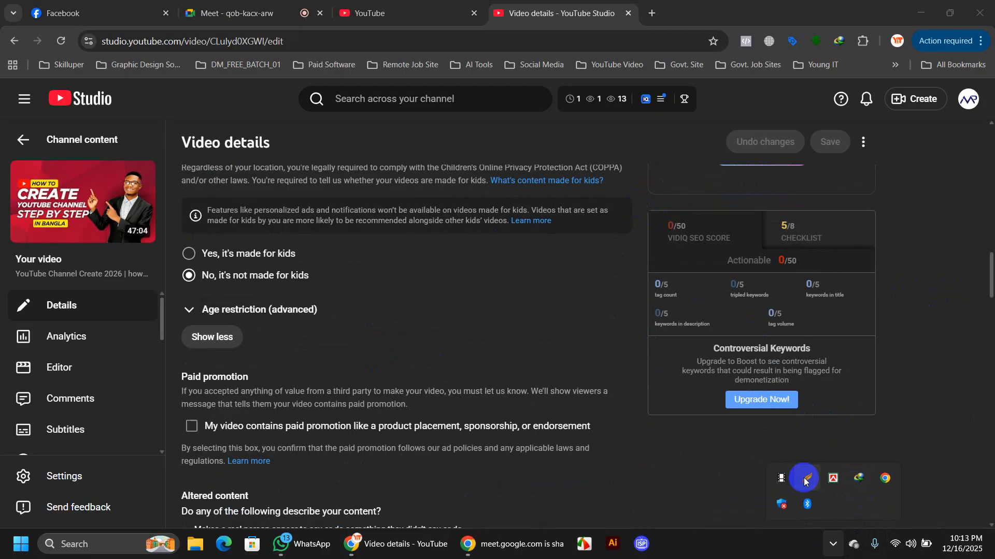
pyautogui.click(805, 481)
pyautogui.moveTo(643, 207)
pyautogui.mouseDown()
pyautogui.moveTo(875, 355)
pyautogui.moveTo(891, 411)
pyautogui.moveTo(879, 419)
pyautogui.mouseUp()
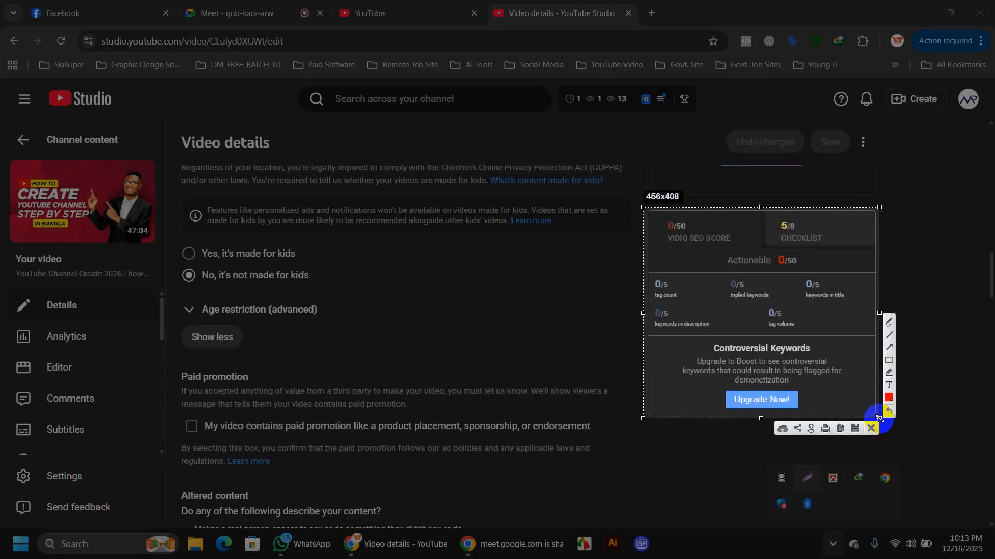
pyautogui.click(871, 429)
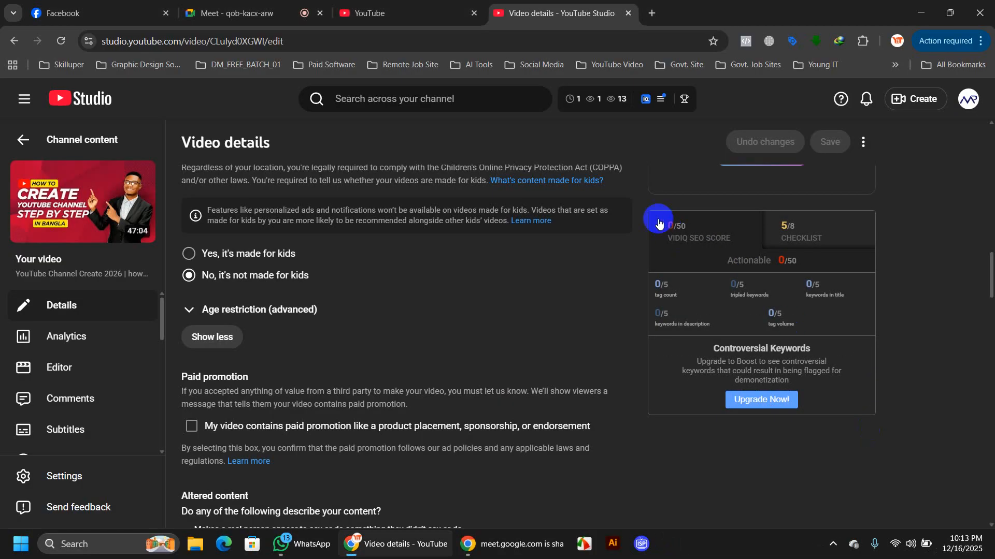
pyautogui.click(833, 544)
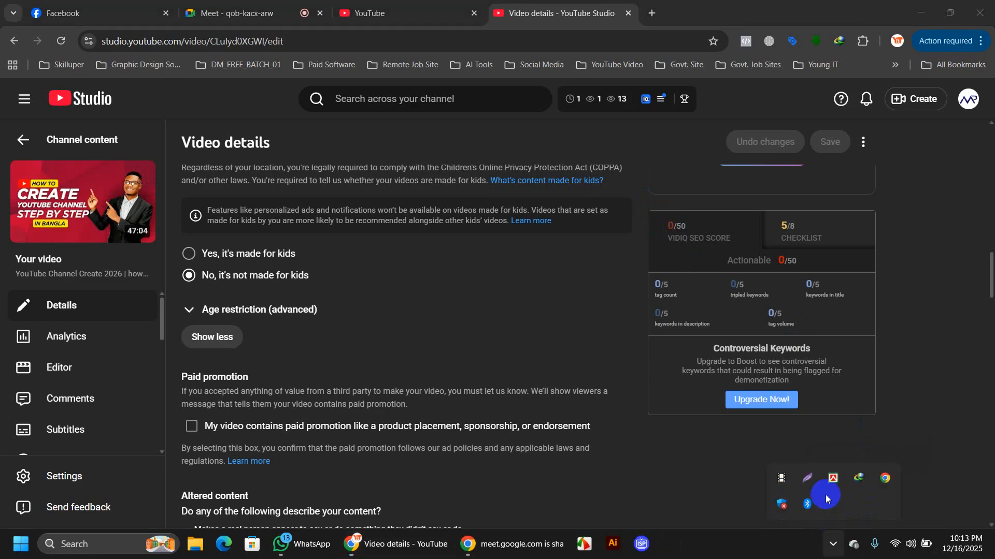
pyautogui.click(811, 483)
pyautogui.moveTo(639, 206); pyautogui.dragTo(881, 423)
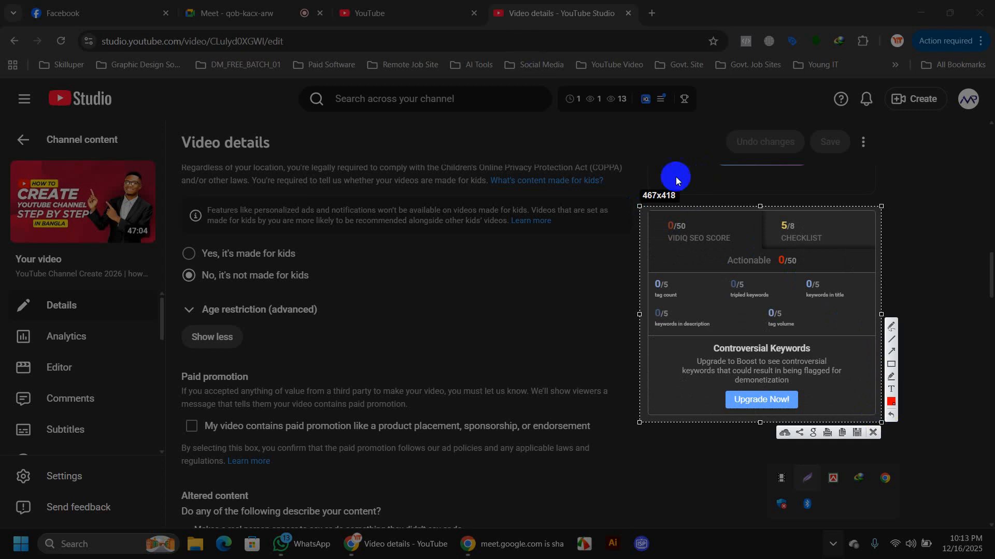
pyautogui.click(872, 434)
# Check the screen presentation in the Google Meet call, return to the video details and dismiss the floating call window.
pyautogui.click(228, 13)
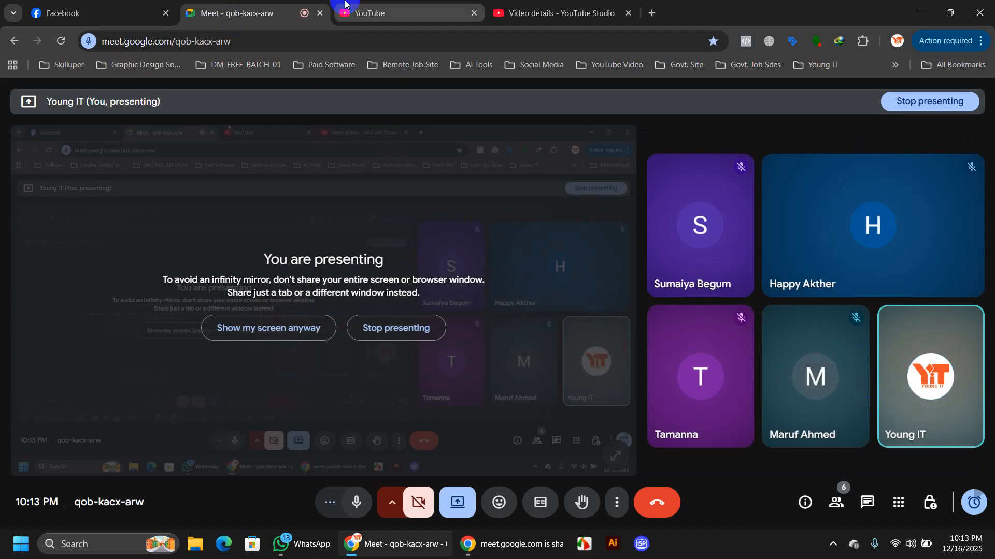
pyautogui.click(553, 13)
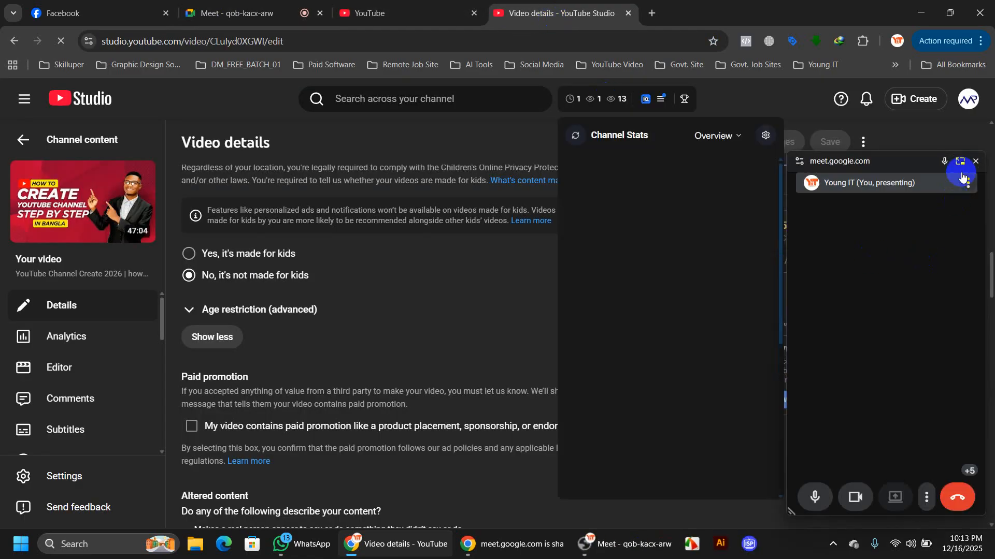
pyautogui.click(975, 161)
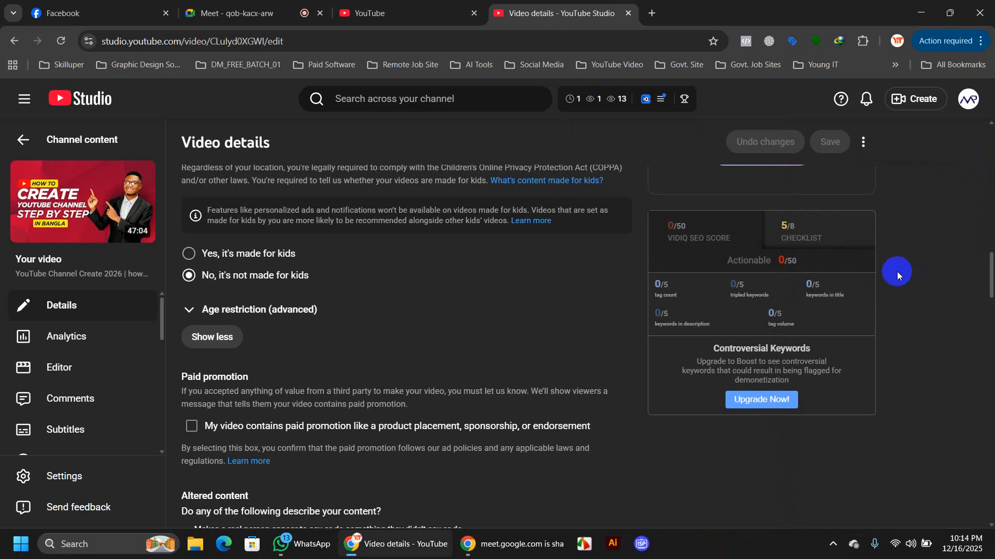
# Compare the video's description keywords with the vidIQ SEO score and its tag and keyword ratings.
pyautogui.moveTo(720, 282)
pyautogui.scroll(10, 456, 377)
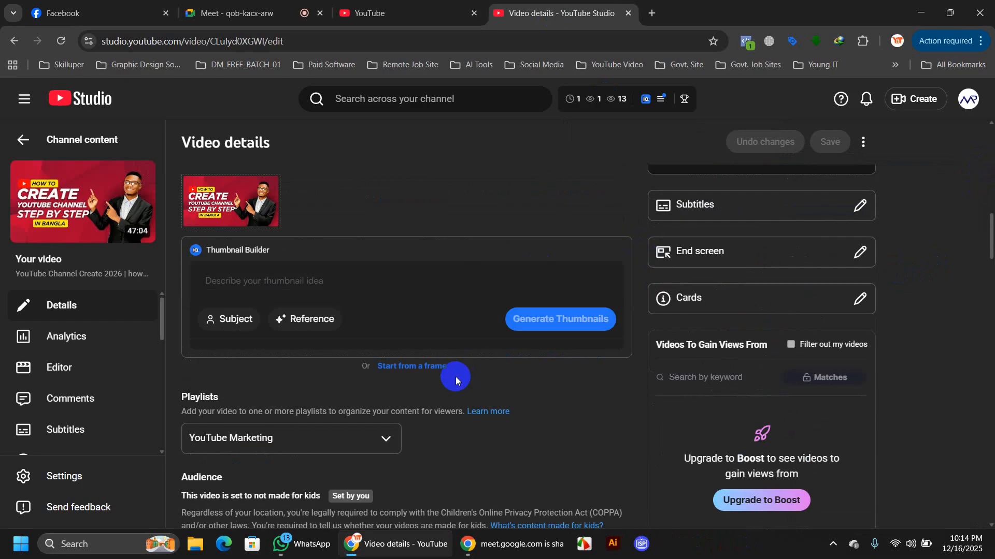
pyautogui.scroll(5, 455, 377)
pyautogui.scroll(-12, 455, 377)
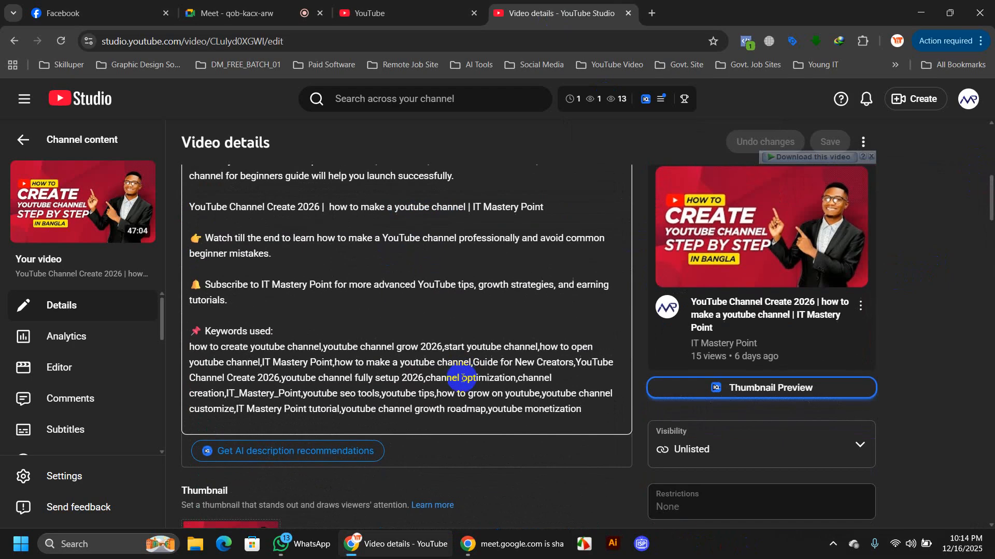
pyautogui.scroll(-6, 794, 344)
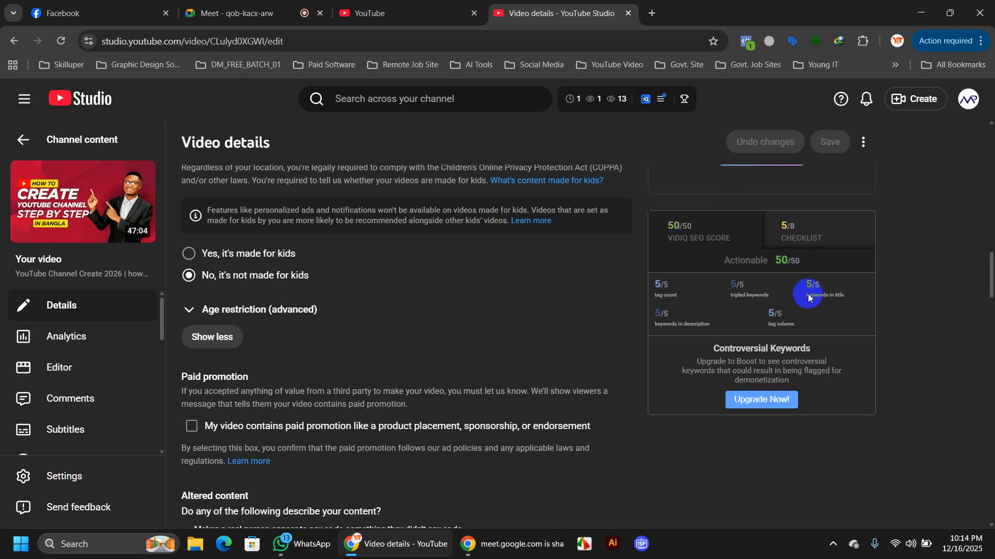
# Delete the entire description text of the video, including its list of used keywords.
pyautogui.scroll(10, 742, 337)
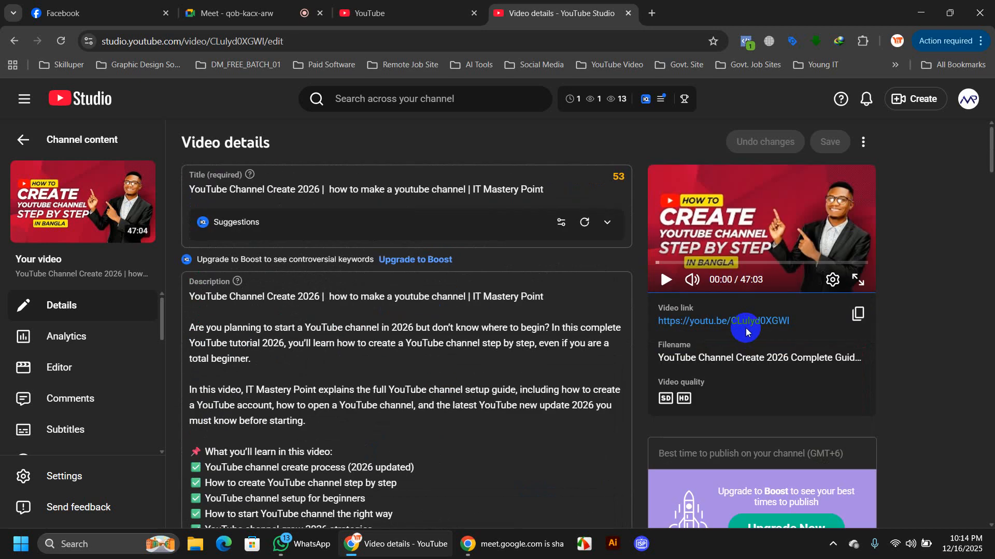
pyautogui.scroll(-2, 544, 222)
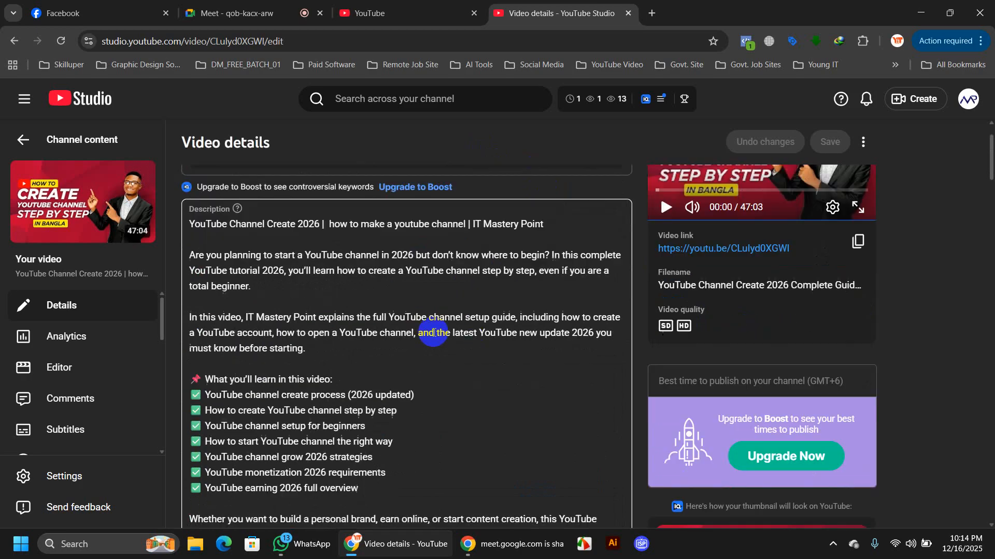
pyautogui.click(189, 211)
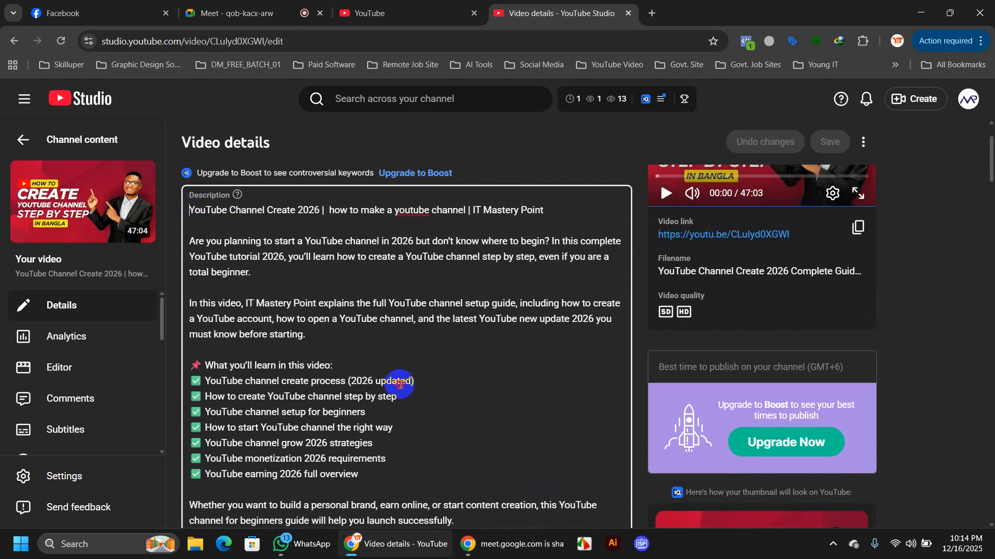
pyautogui.moveTo(189, 206); pyautogui.dragTo(623, 324)
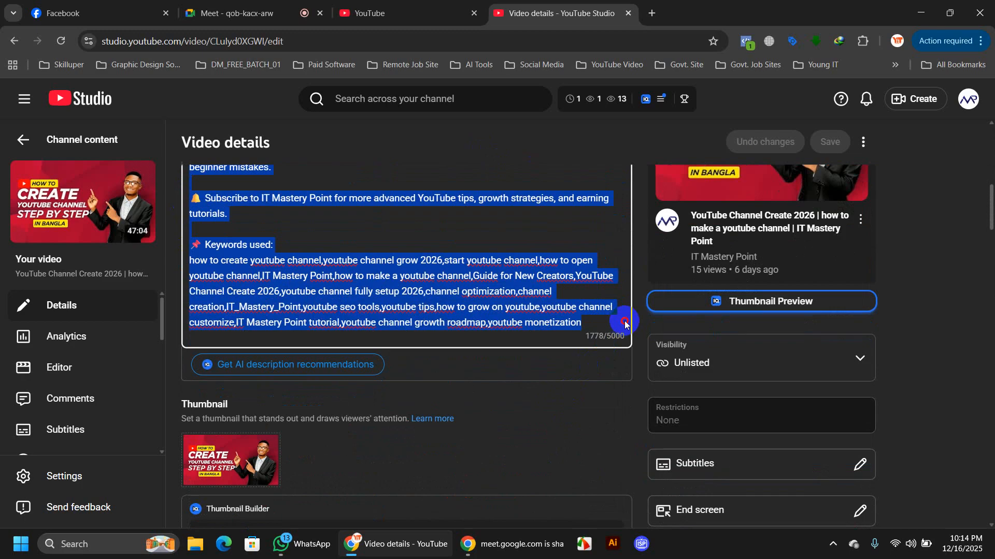
pyautogui.press('BackSpace')
# Remove all tags from the video at once.
pyautogui.scroll(-5, 438, 422)
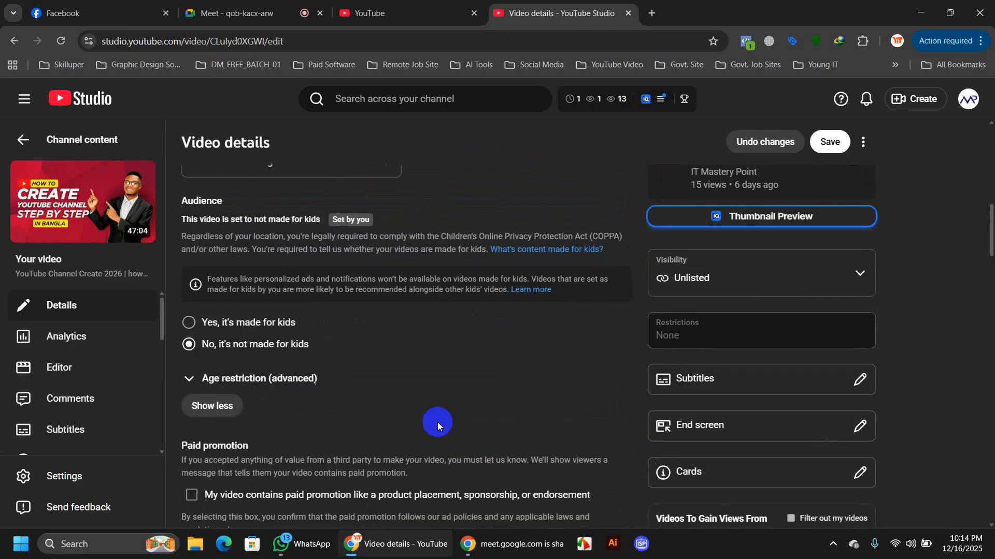
pyautogui.scroll(5, 445, 412)
pyautogui.scroll(-15, 448, 412)
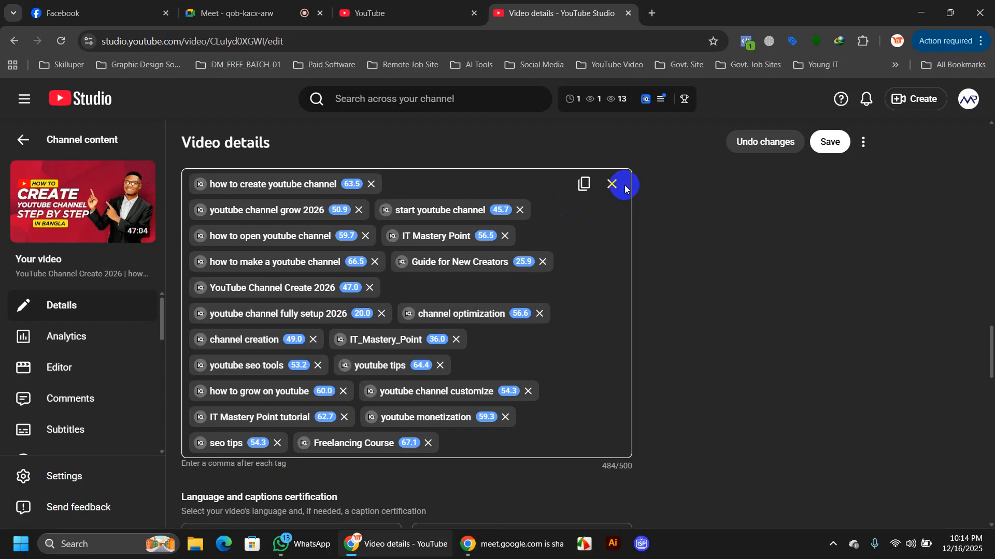
pyautogui.click(620, 185)
pyautogui.scroll(-1, 617, 422)
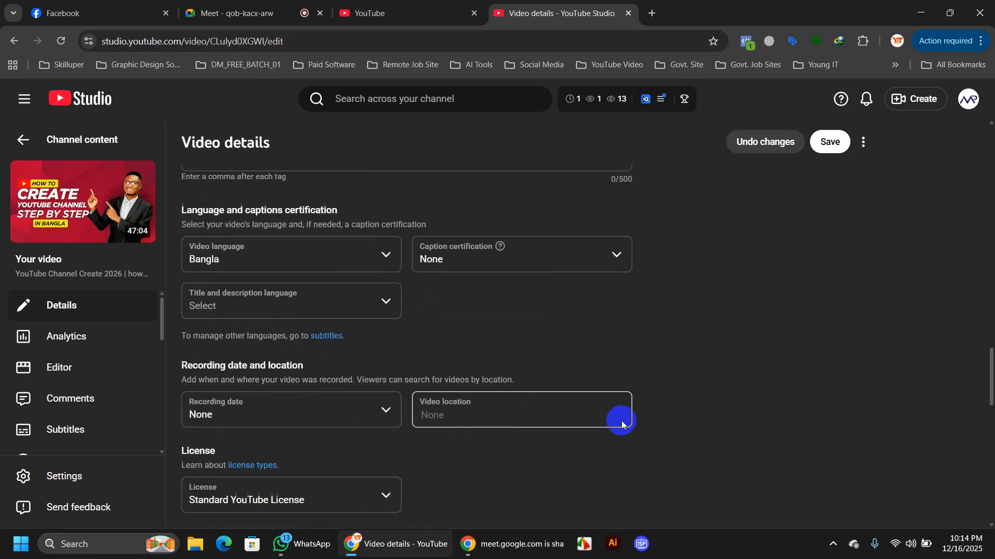
# Delete the entire video title so the title field is empty.
pyautogui.scroll(10, 604, 412)
pyautogui.scroll(3, 599, 408)
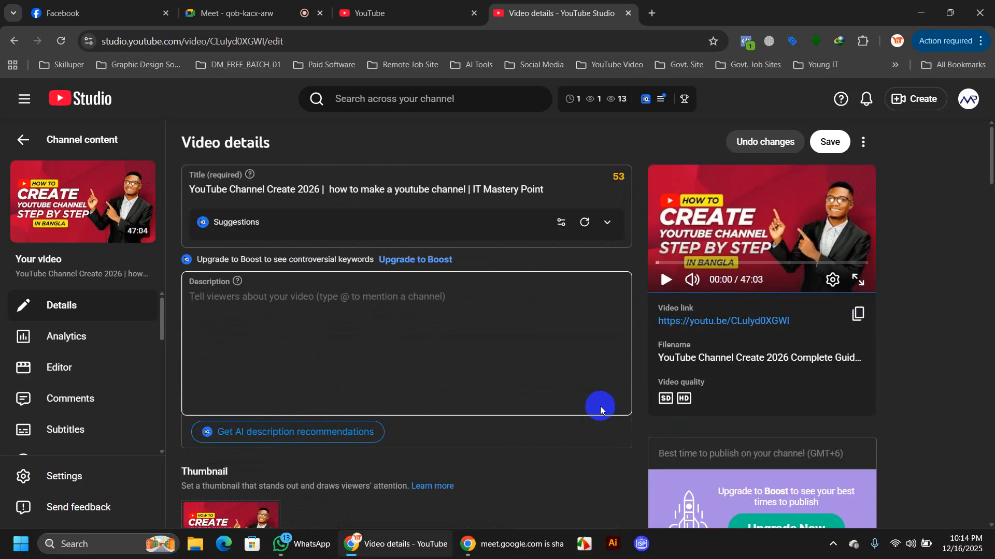
pyautogui.moveTo(572, 190); pyautogui.dragTo(124, 187)
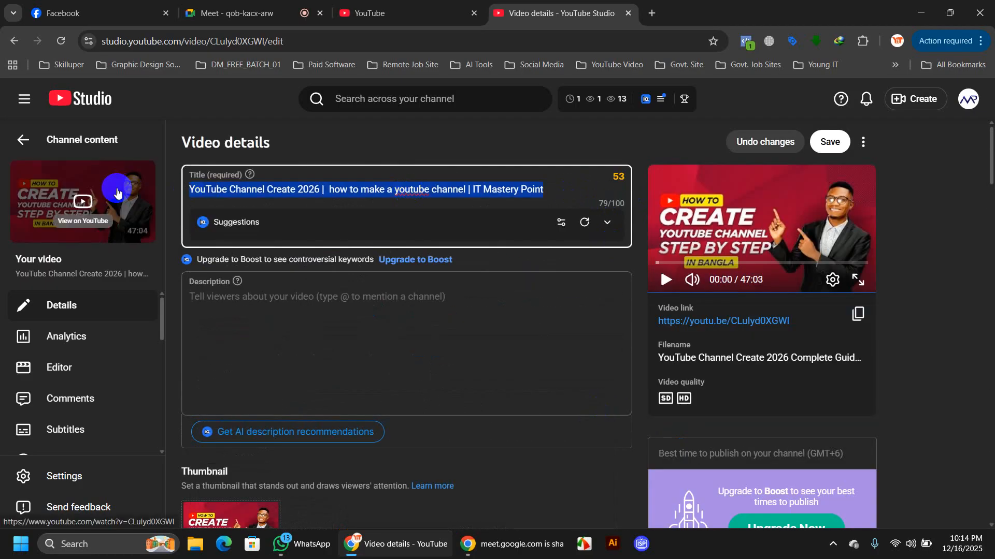
pyautogui.press('BackSpace')
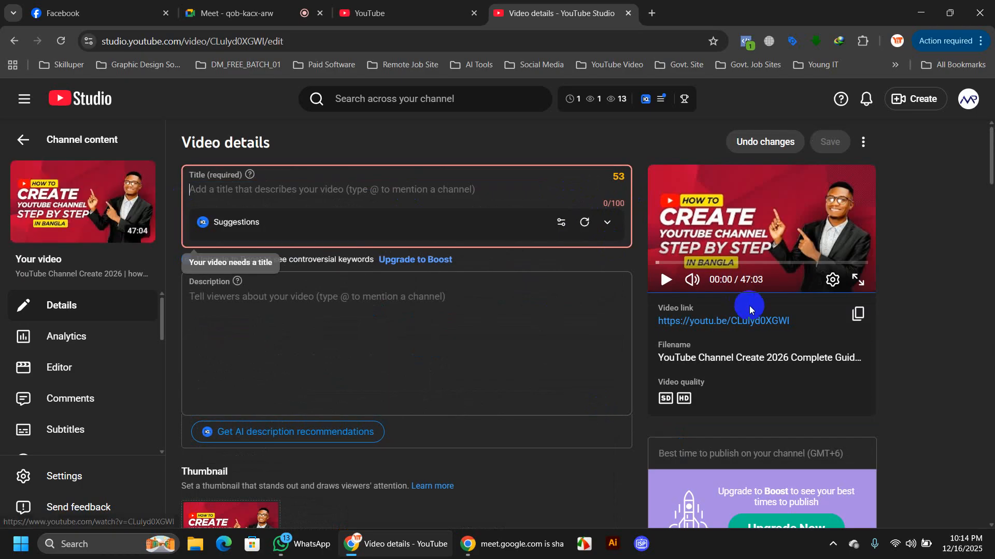
# Examine the vidIQ SEO score and its checklist after clearing the title, description and tags.
pyautogui.scroll(-15, 831, 306)
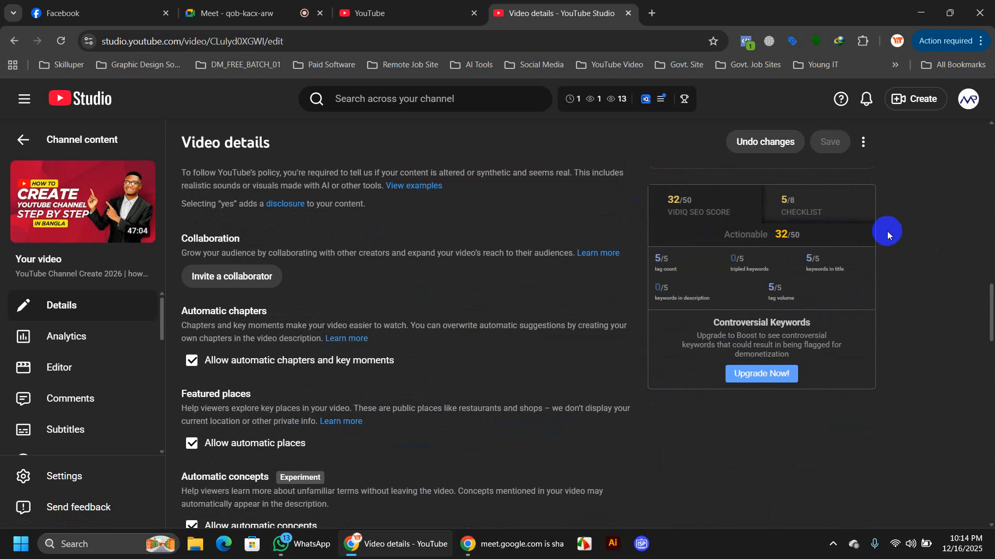
pyautogui.click(791, 211)
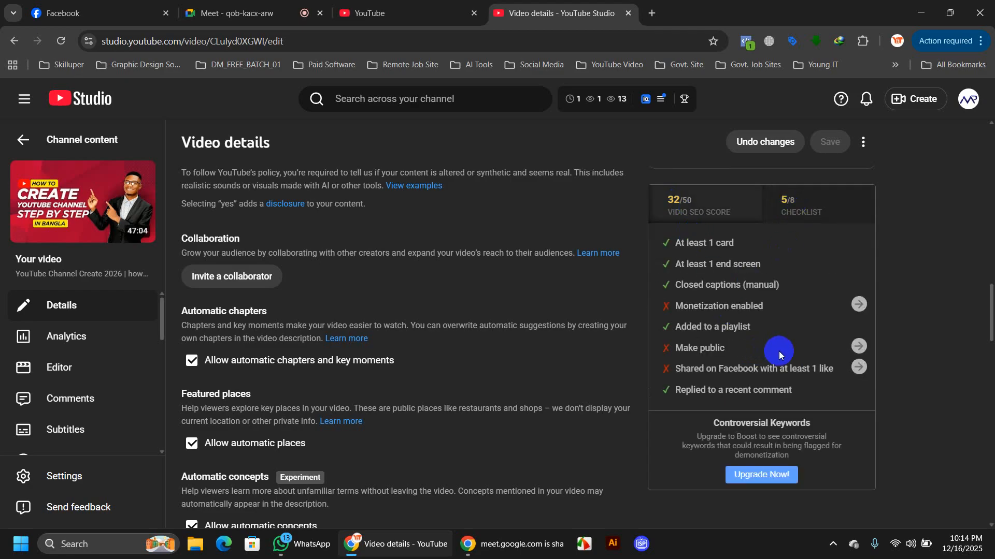
pyautogui.click(913, 241)
pyautogui.click(688, 206)
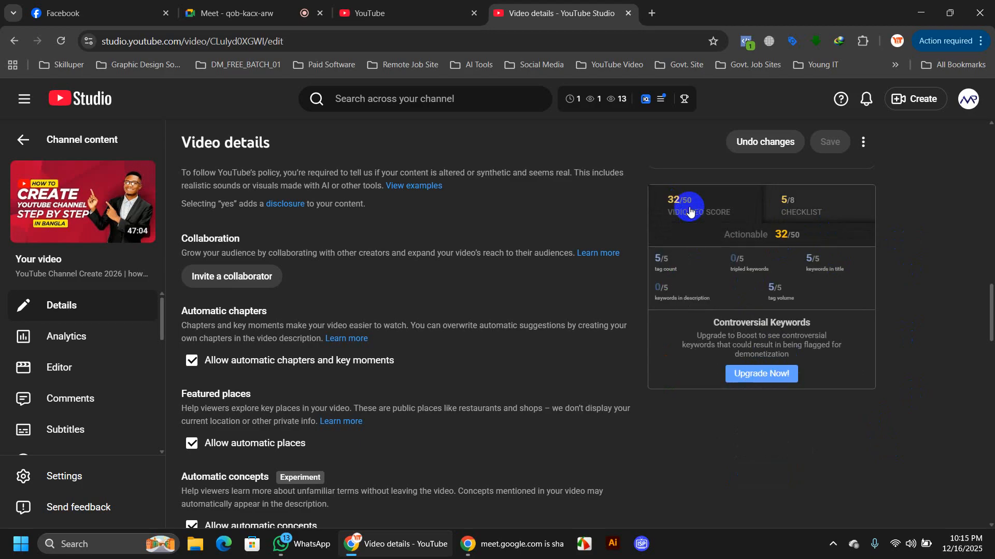
pyautogui.moveTo(723, 261)
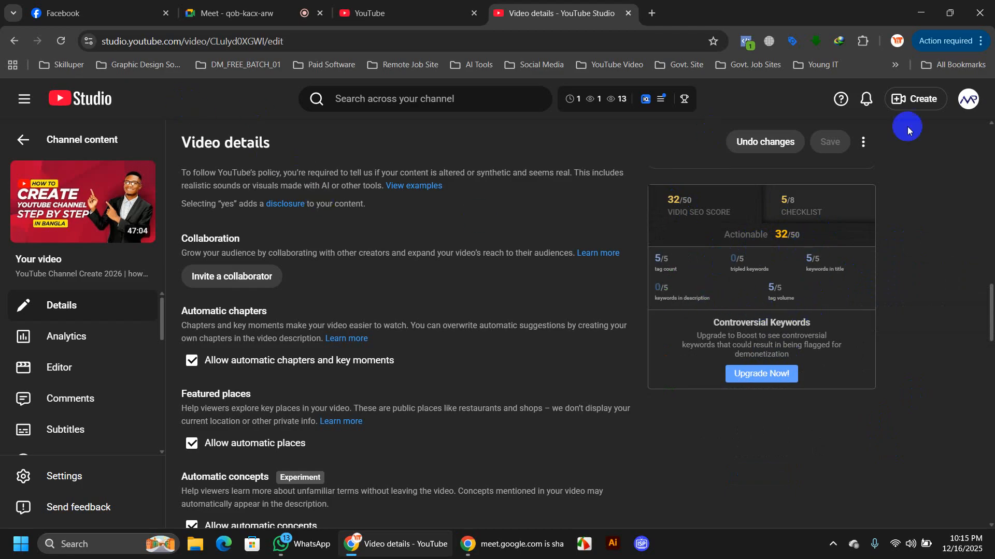
# Reload the video details page and confirm leaving without saving the changes.
pyautogui.scroll(15, 902, 153)
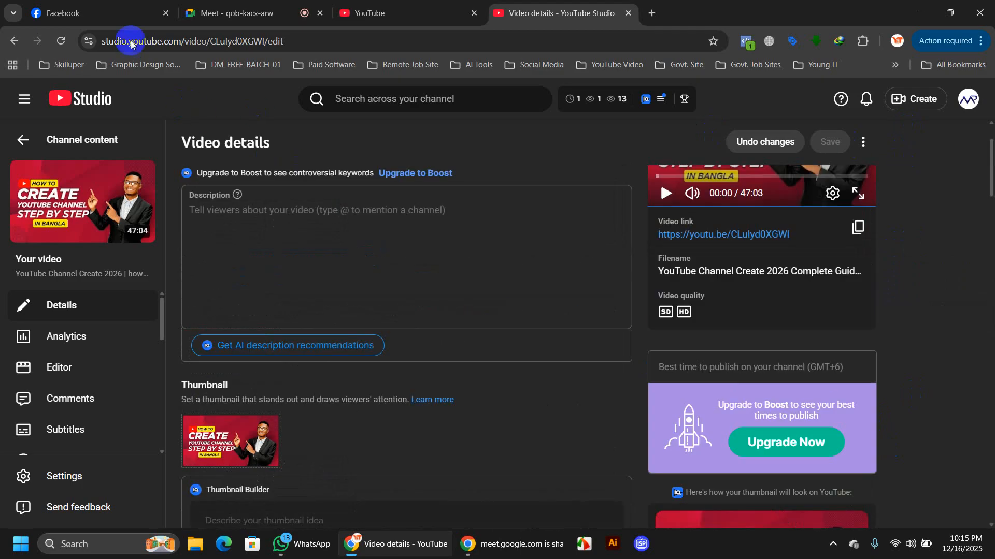
pyautogui.click(61, 41)
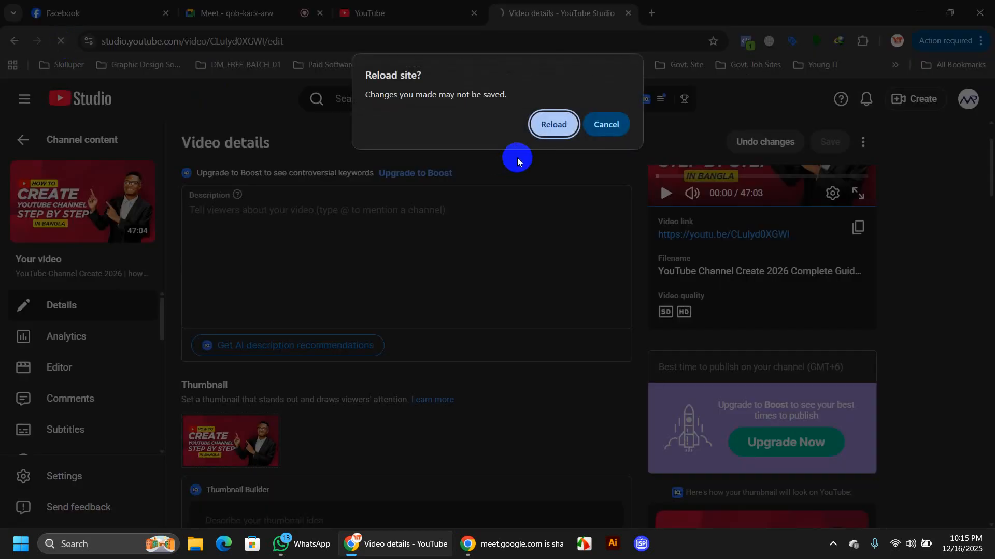
pyautogui.click(553, 126)
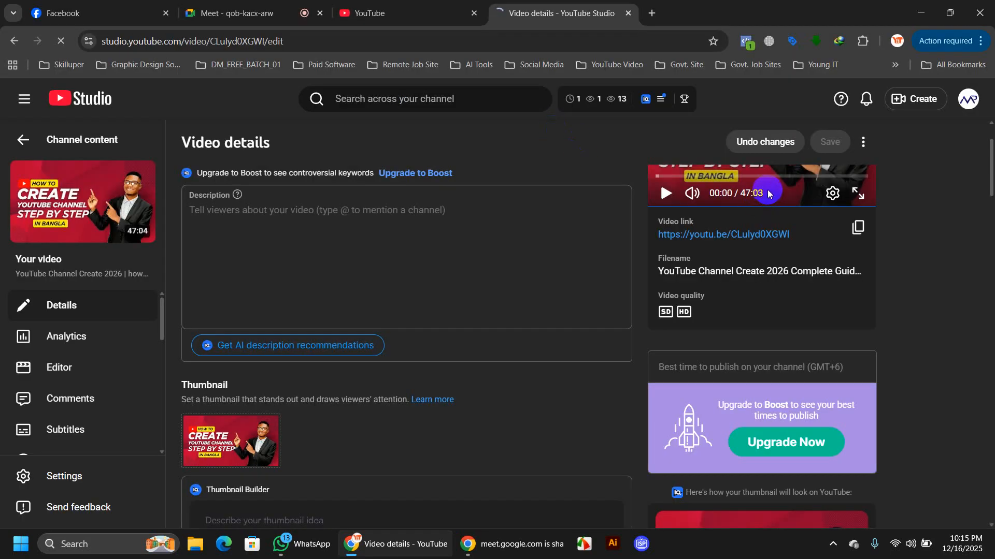
pyautogui.click(838, 544)
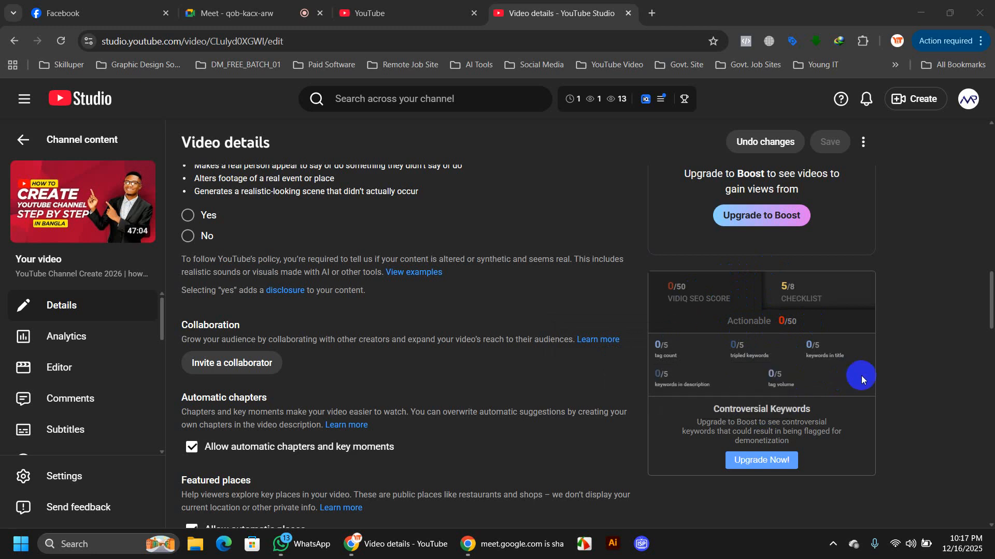
# Read the in-call messages in the Google Meet call, return to the video details and dismiss the floating call window.
pyautogui.click(256, 18)
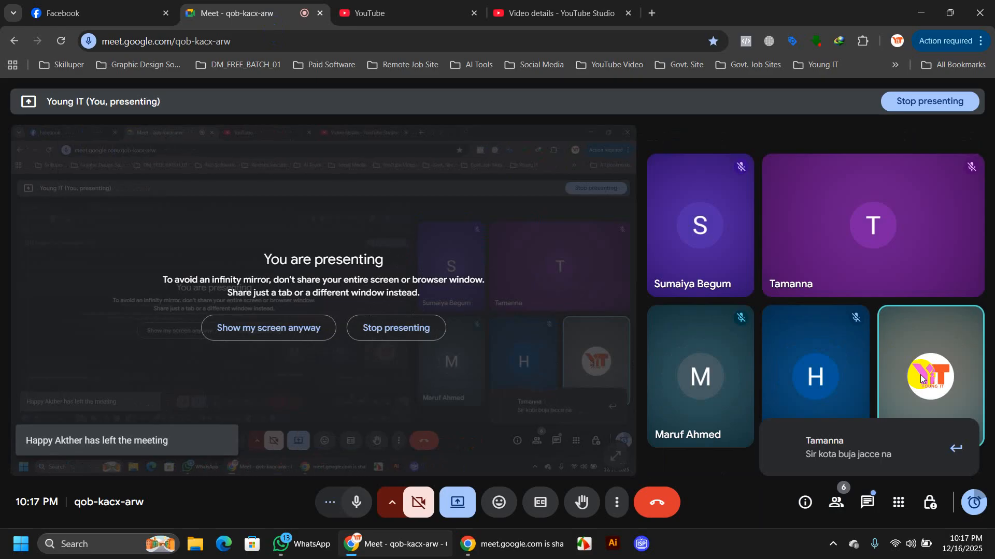
pyautogui.click(867, 493)
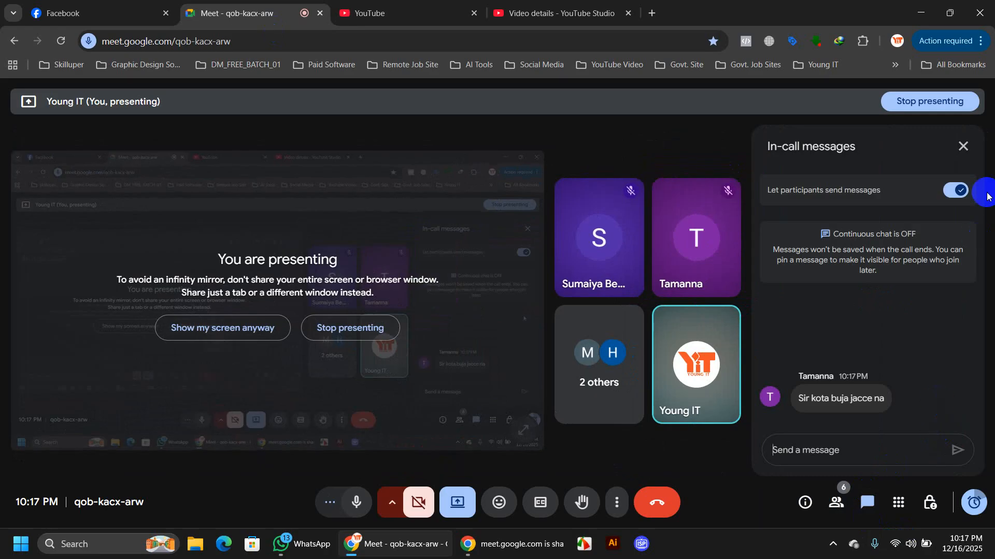
pyautogui.click(962, 147)
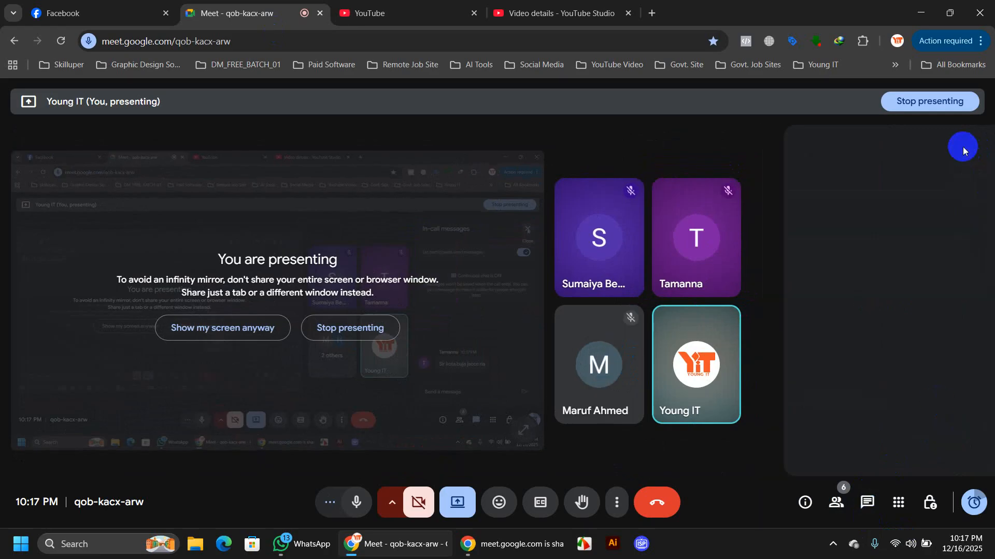
pyautogui.moveTo(852, 383)
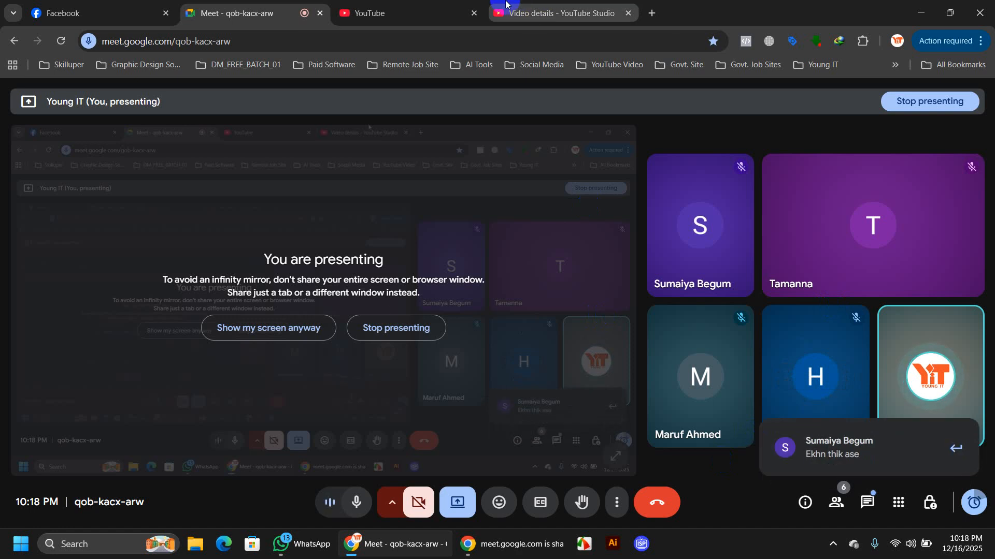
pyautogui.click(534, 14)
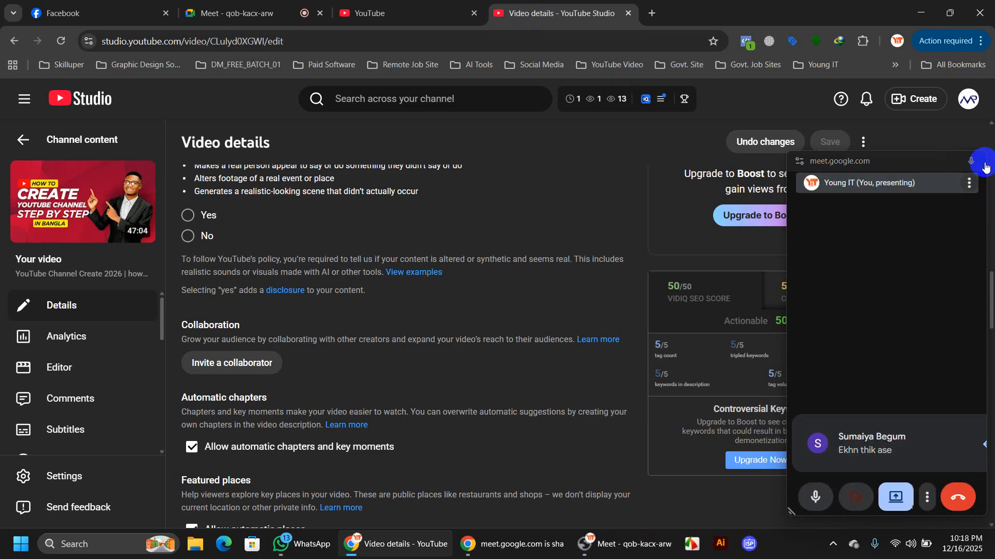
pyautogui.click(978, 162)
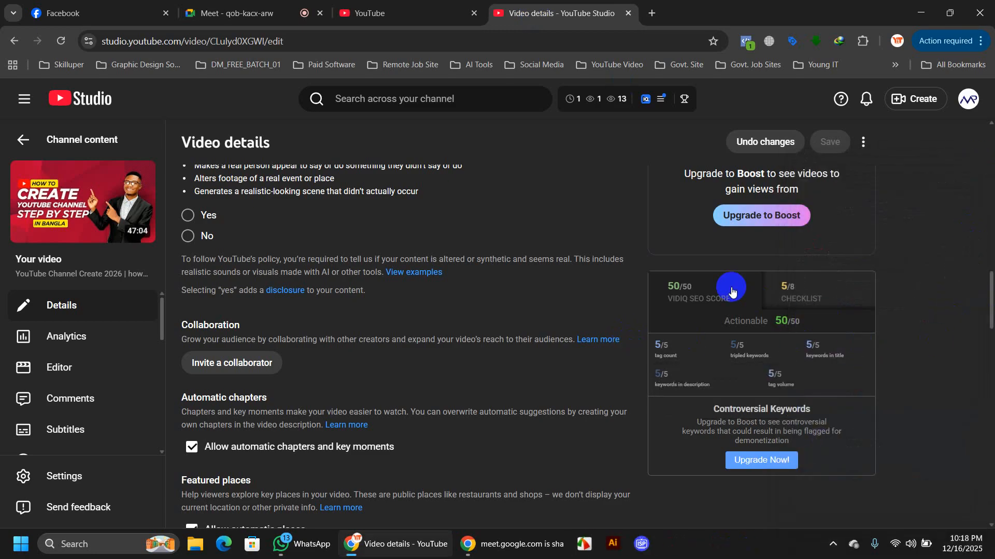
# Compare the empty title and description fields and the playlist section with the vidIQ SEO score ratings.
pyautogui.scroll(10, 730, 288)
pyautogui.scroll(5, 588, 337)
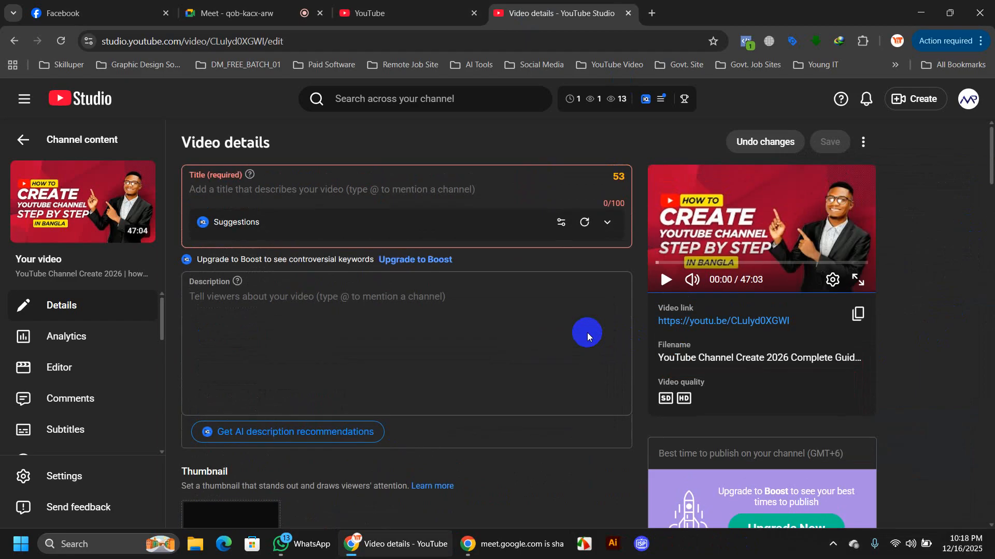
pyautogui.scroll(-15, 845, 369)
pyautogui.scroll(-7, 847, 372)
pyautogui.scroll(4, 846, 372)
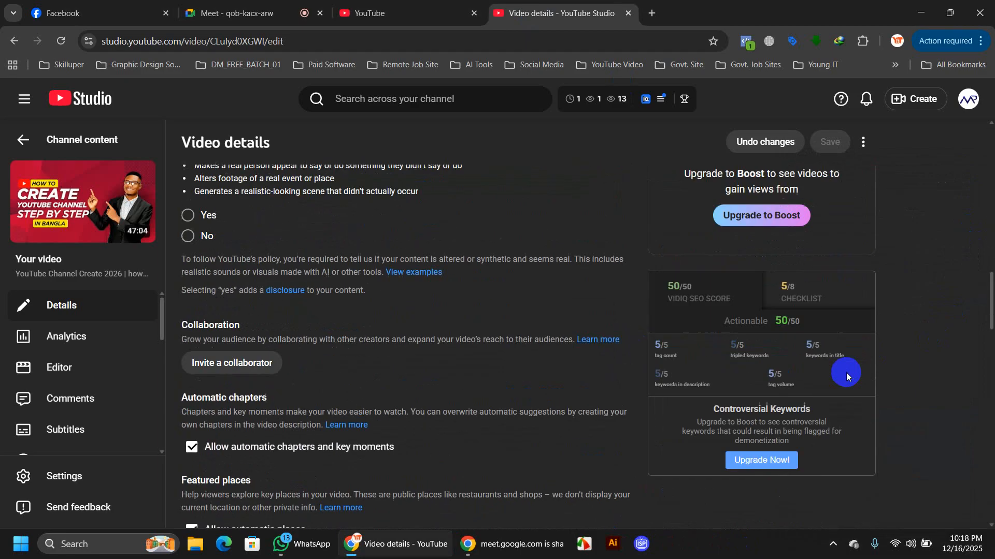
pyautogui.scroll(8, 739, 265)
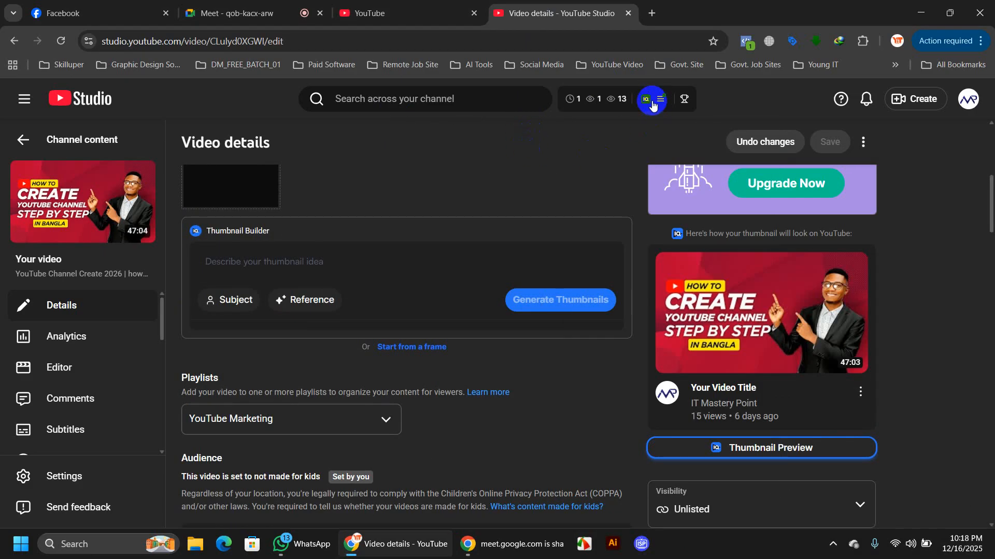
pyautogui.click(421, 157)
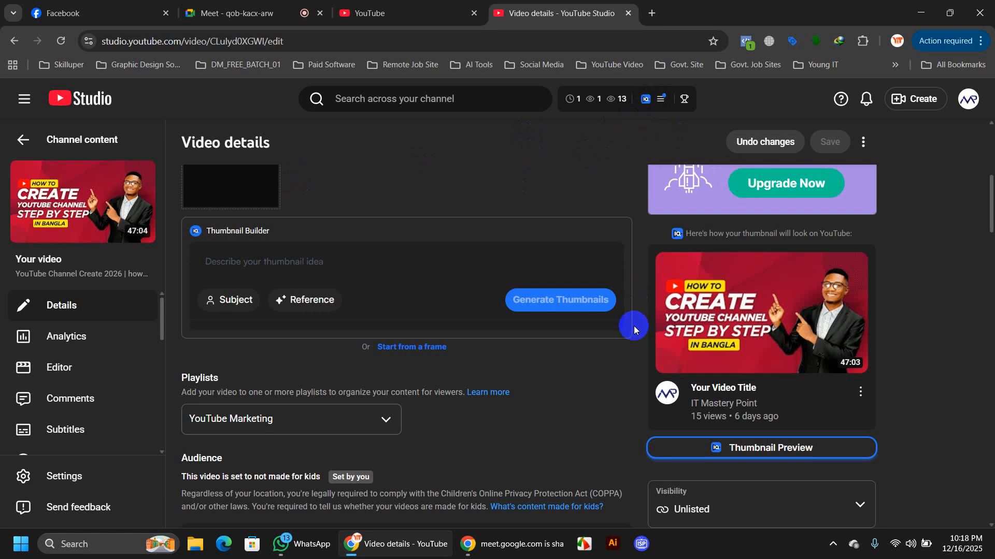
pyautogui.scroll(-5, 617, 381)
pyautogui.scroll(10, 625, 385)
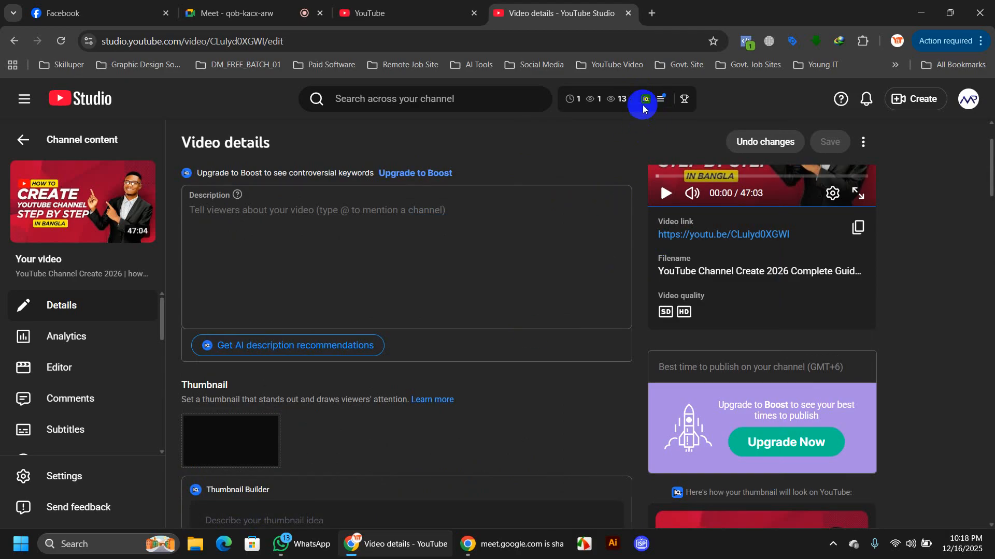
pyautogui.scroll(-15, 645, 179)
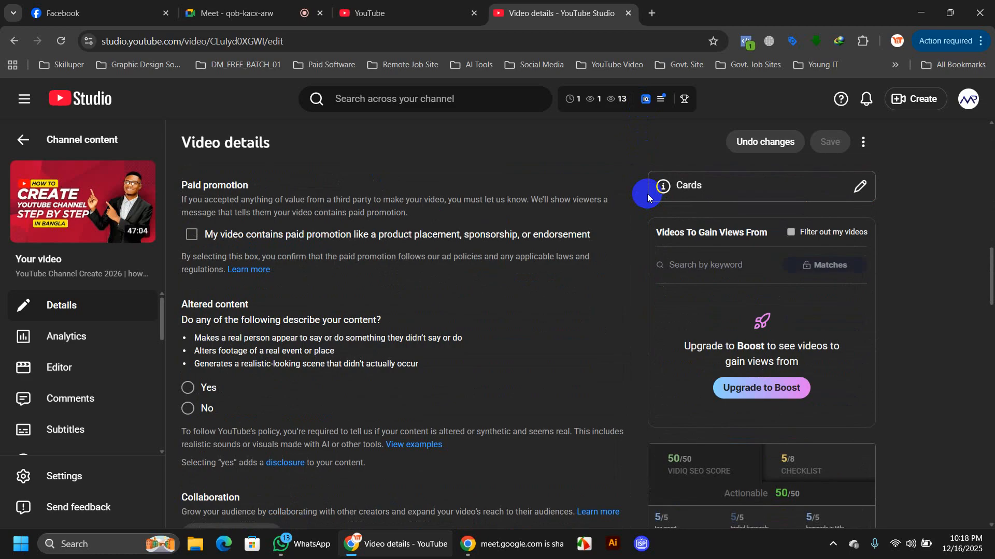
pyautogui.scroll(15, 647, 194)
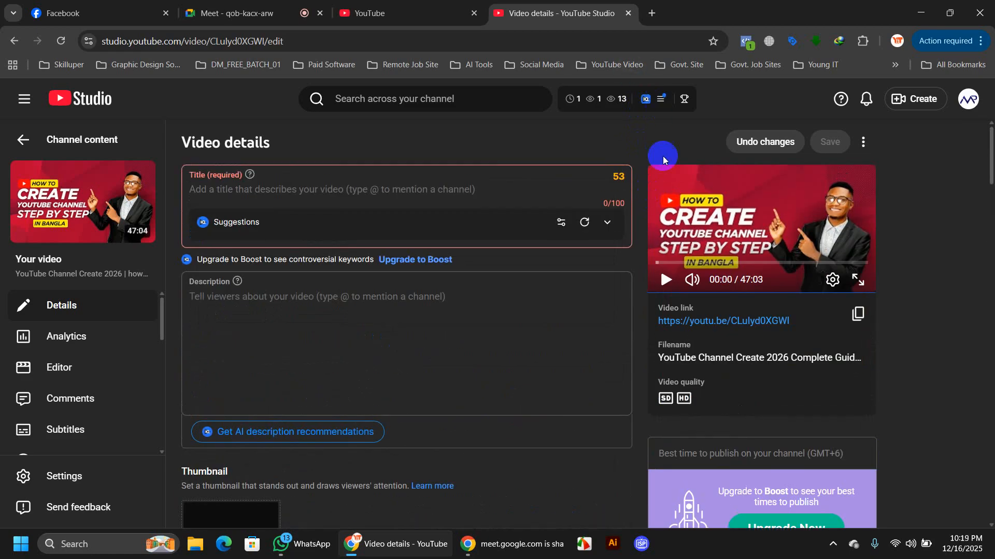
# Read the vidIQ explanation of the tag count rating and enlarge the page for easier viewing.
pyautogui.scroll(-5, 674, 181)
pyautogui.scroll(-12, 773, 355)
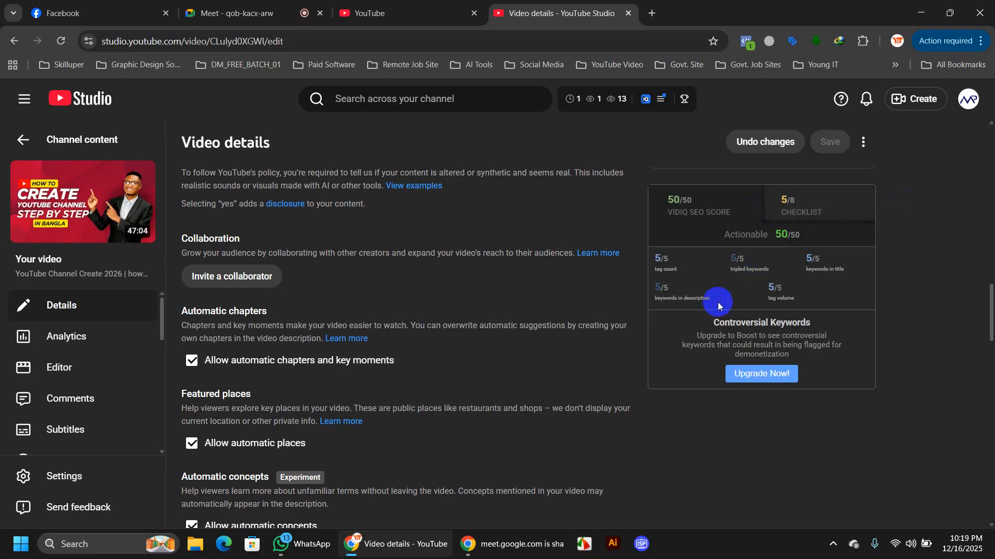
pyautogui.moveTo(668, 271)
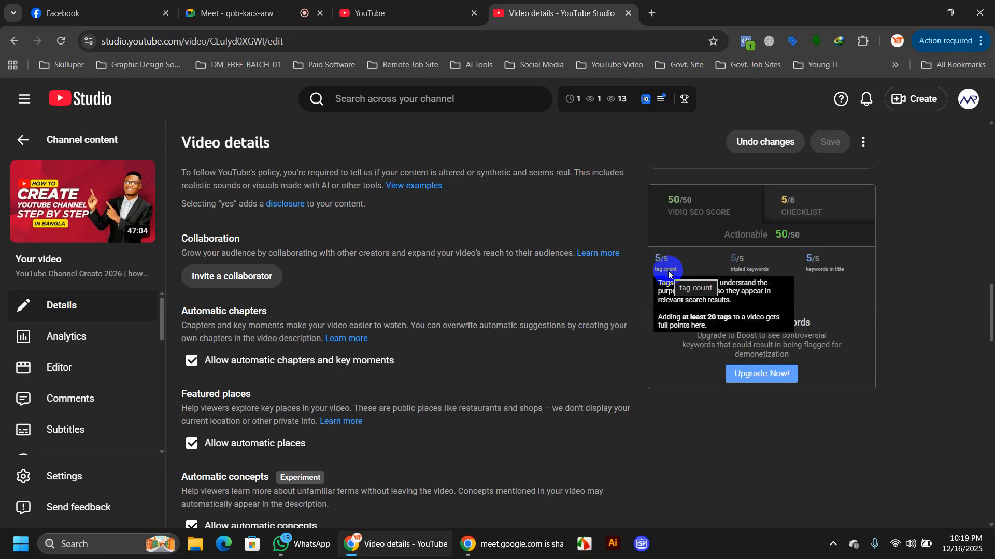
pyautogui.hotkey('ctrl', '+')
pyautogui.hotkey('ctrl', '+')
pyautogui.hotkey('ctrl', '+')
pyautogui.hotkey('ctrl', '+')
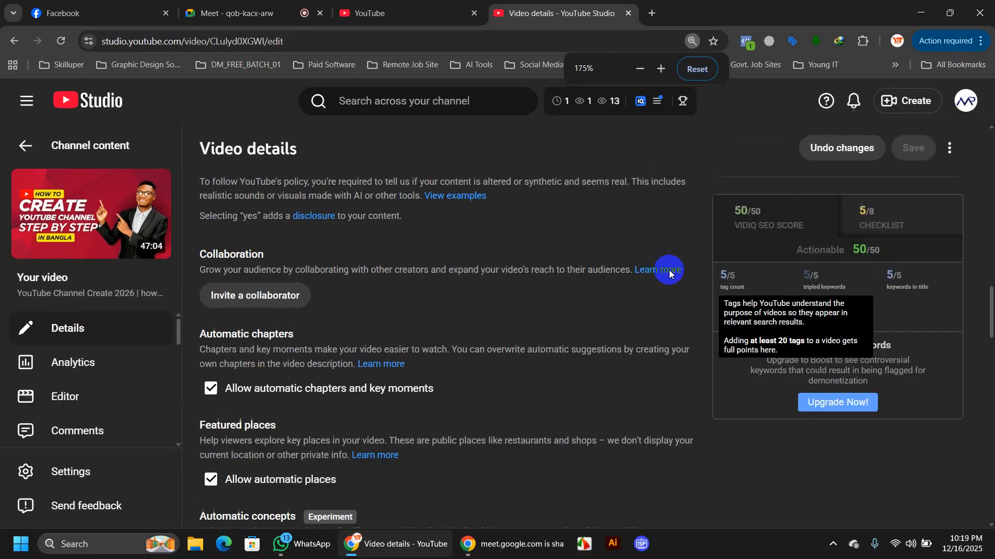
pyautogui.hotkey('ctrl', '-')
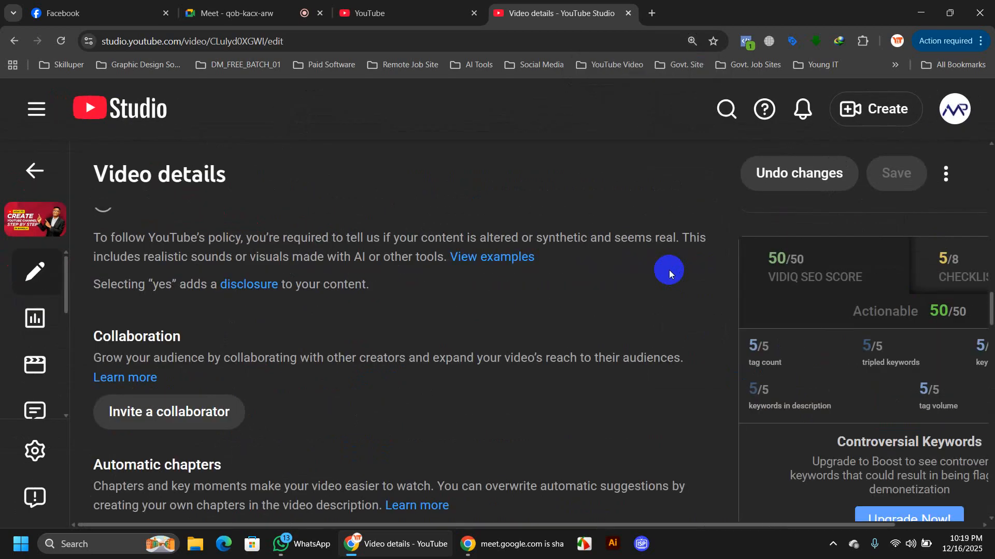
# Read the vidIQ tag count explanation and compare it with the video's empty Tags field.
pyautogui.hotkey('ctrl', '-')
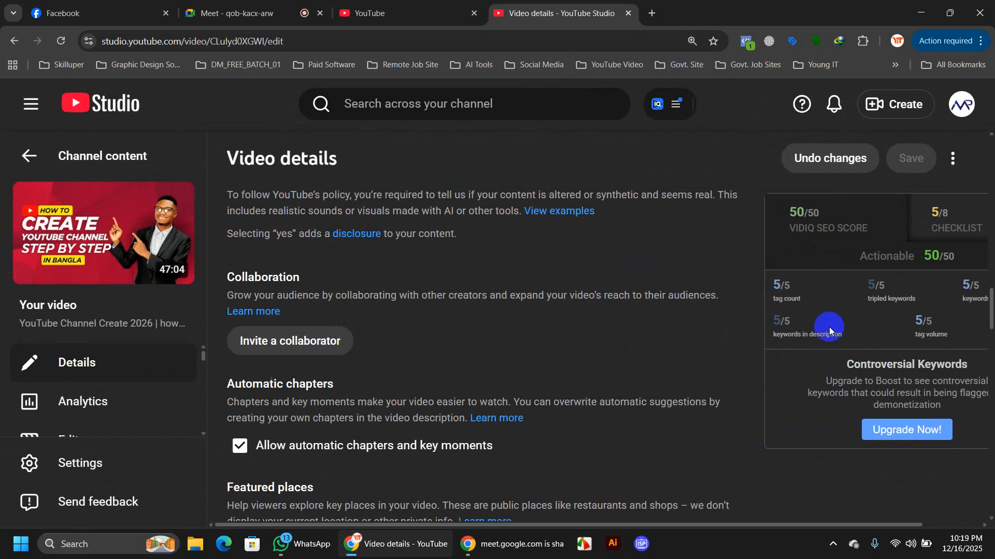
pyautogui.moveTo(804, 303)
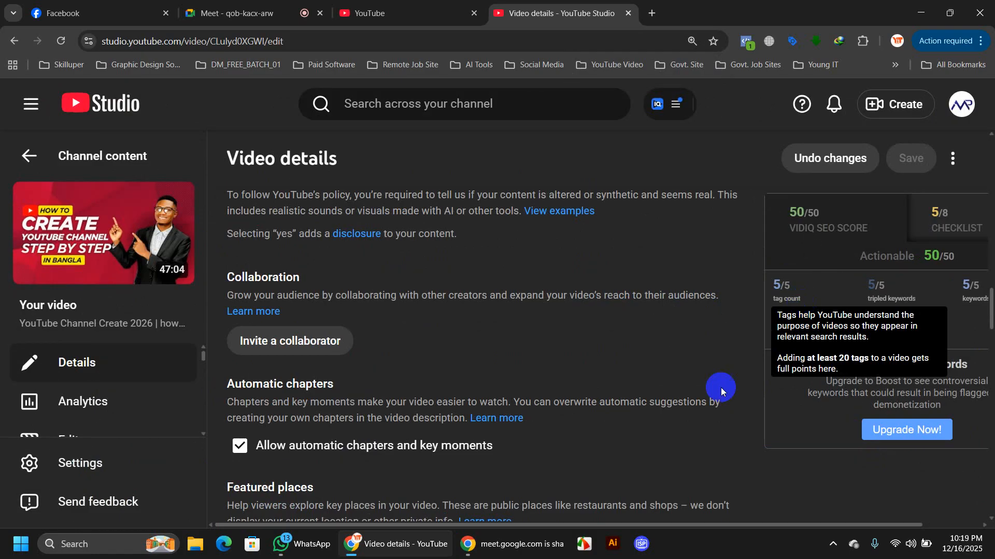
pyautogui.scroll(-15, 561, 371)
pyautogui.scroll(6, 568, 377)
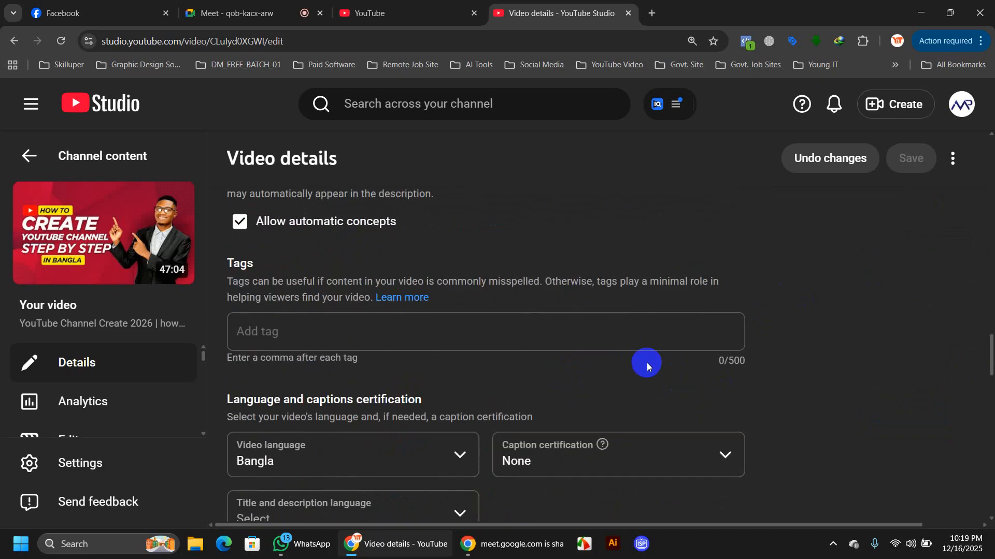
pyautogui.click(430, 337)
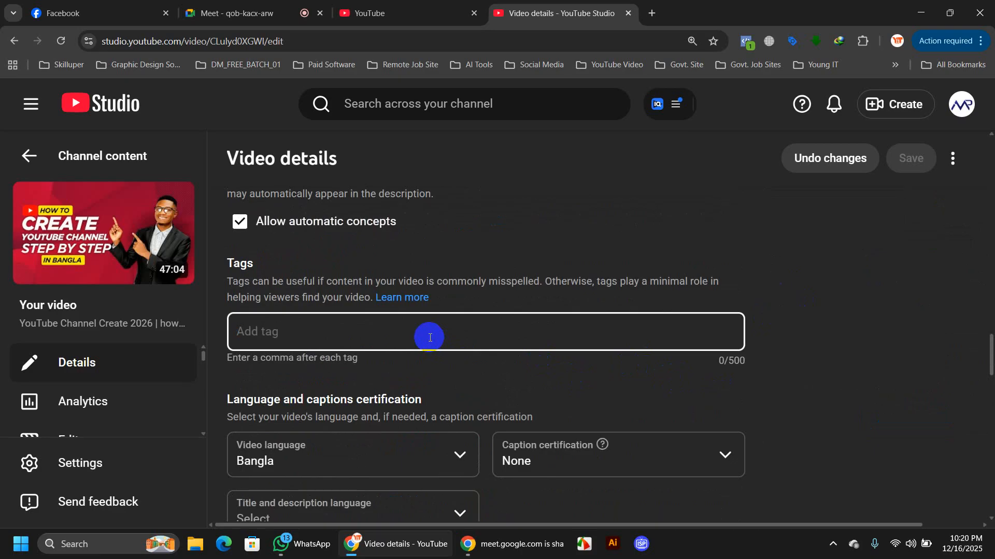
pyautogui.scroll(8, 429, 338)
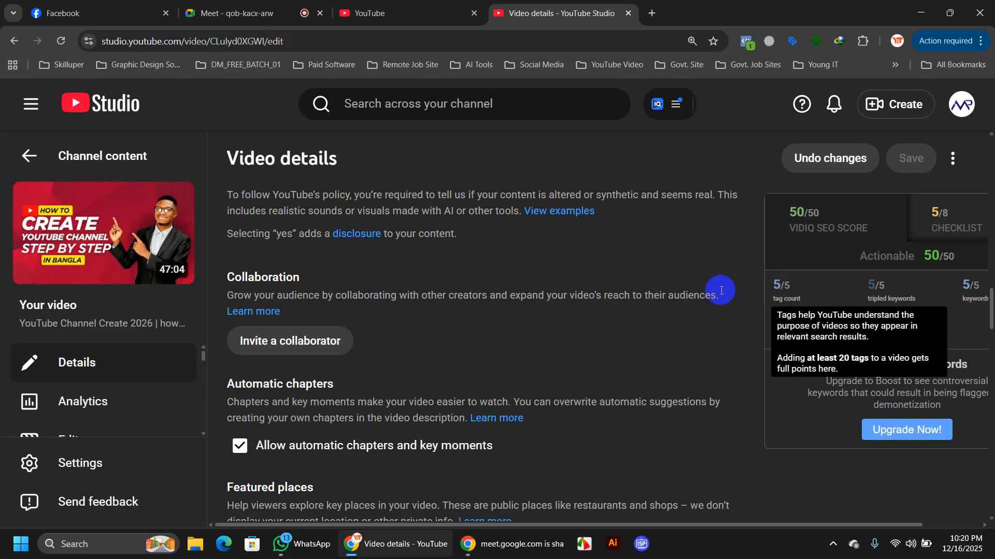
# Switch to the Google Meet call and dismiss the raised-hand notification.
pyautogui.click(249, 11)
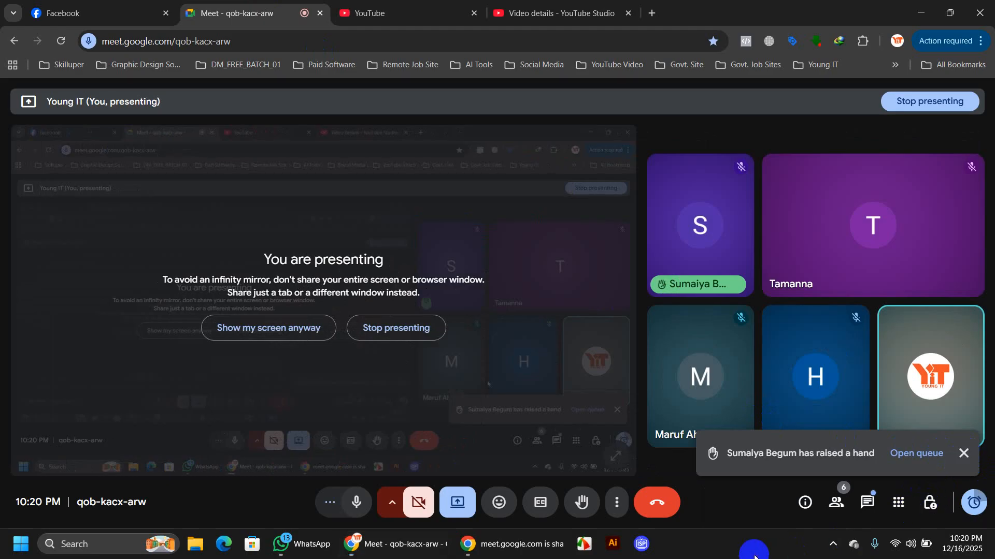
pyautogui.click(967, 453)
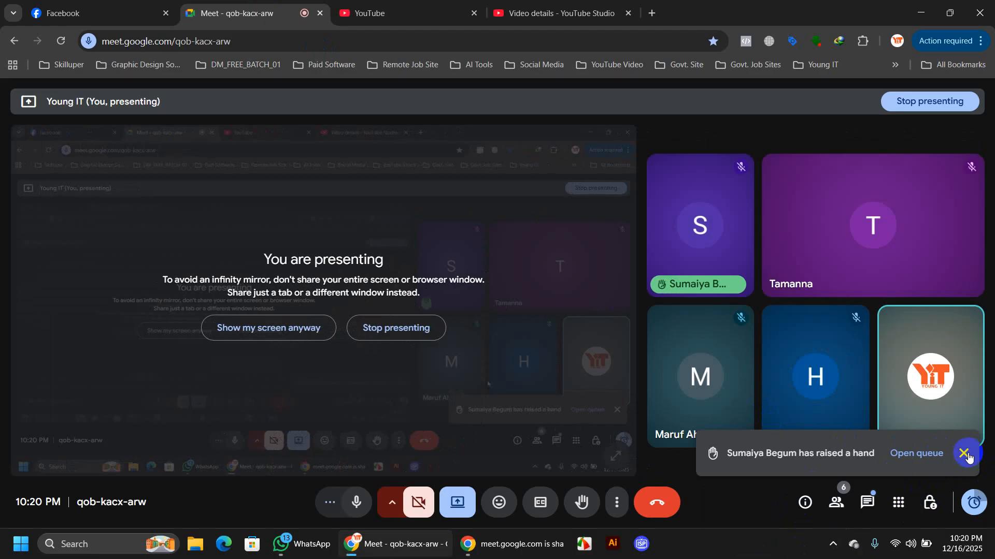
pyautogui.click(835, 549)
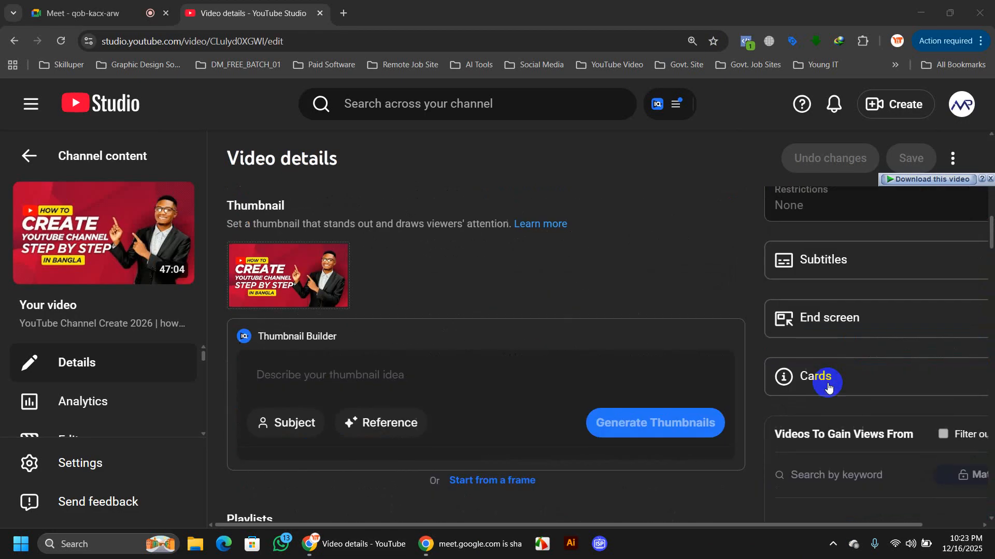
# Shrink the page view and review the video's title, description and the keywords listed at the description's end.
pyautogui.scroll(-3, 827, 387)
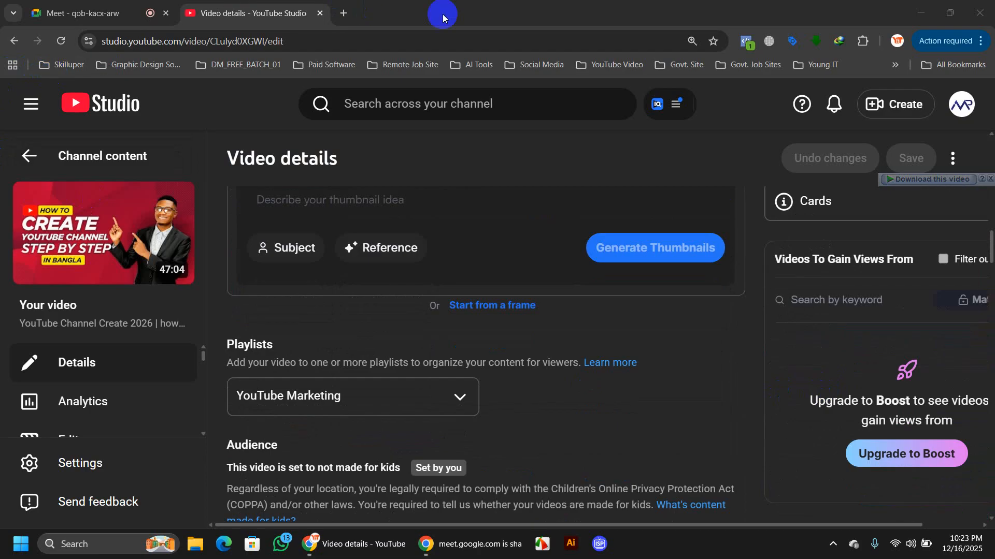
pyautogui.hotkey('ctrl', '-')
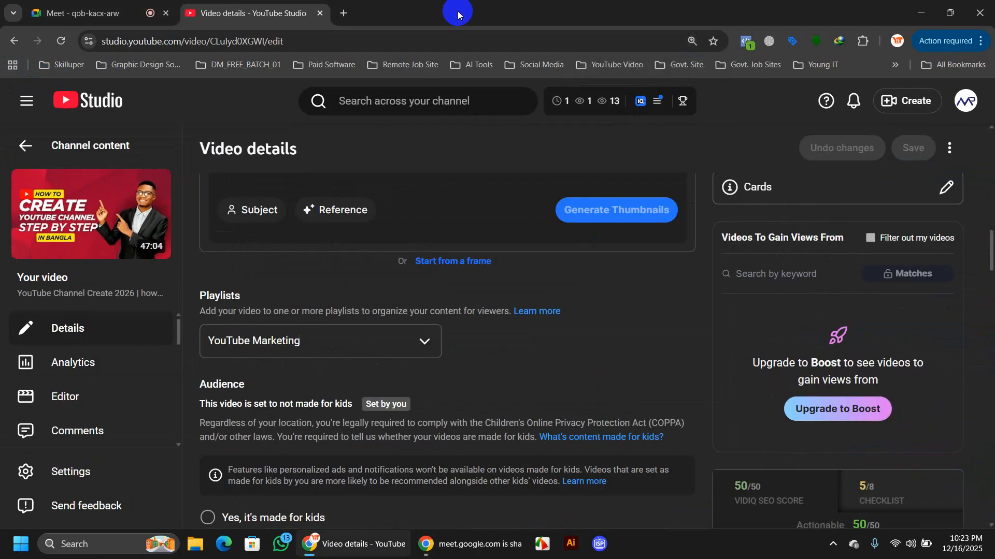
pyautogui.hotkey('ctrl', '-')
pyautogui.scroll(15, 433, 306)
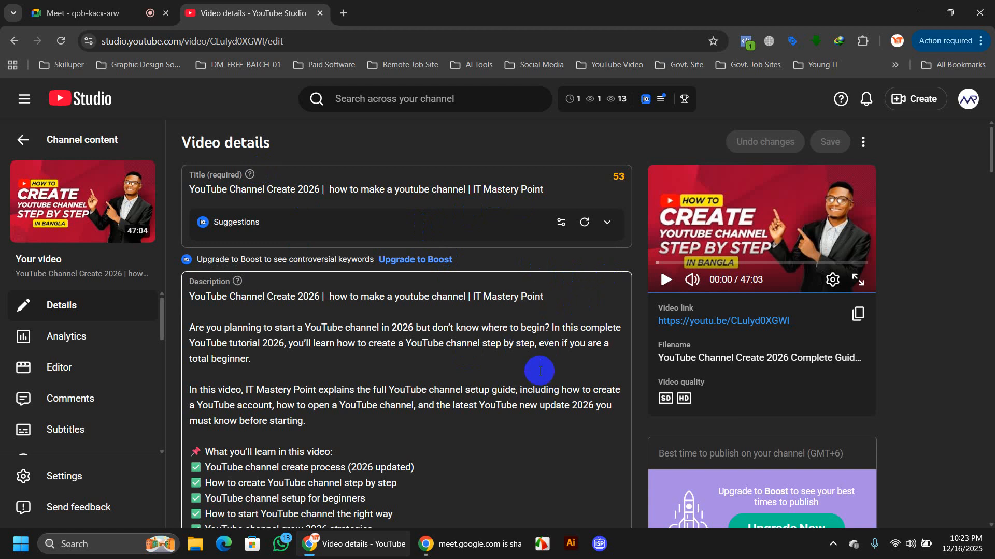
pyautogui.scroll(-17, 610, 378)
pyautogui.scroll(5, 613, 370)
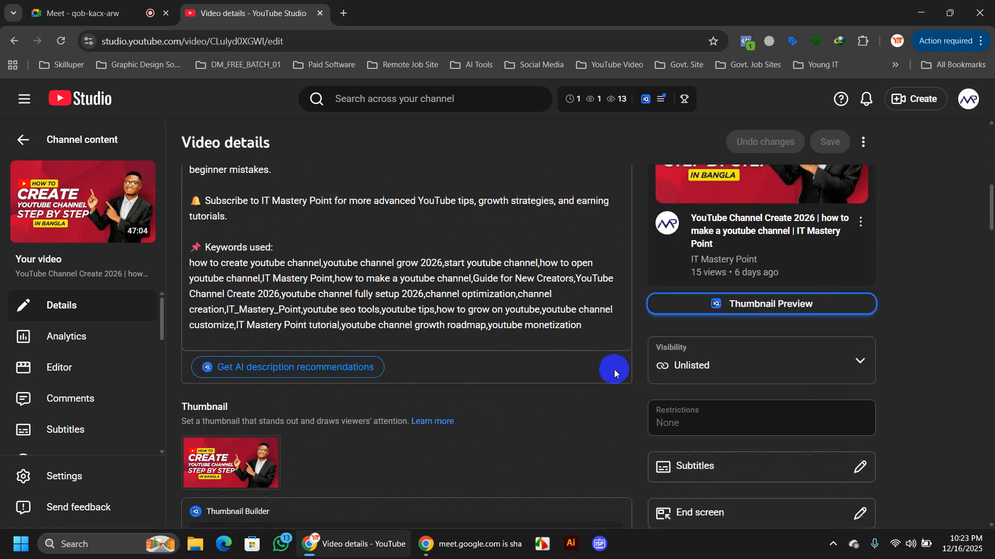
pyautogui.scroll(12, 614, 369)
pyautogui.scroll(-16, 756, 334)
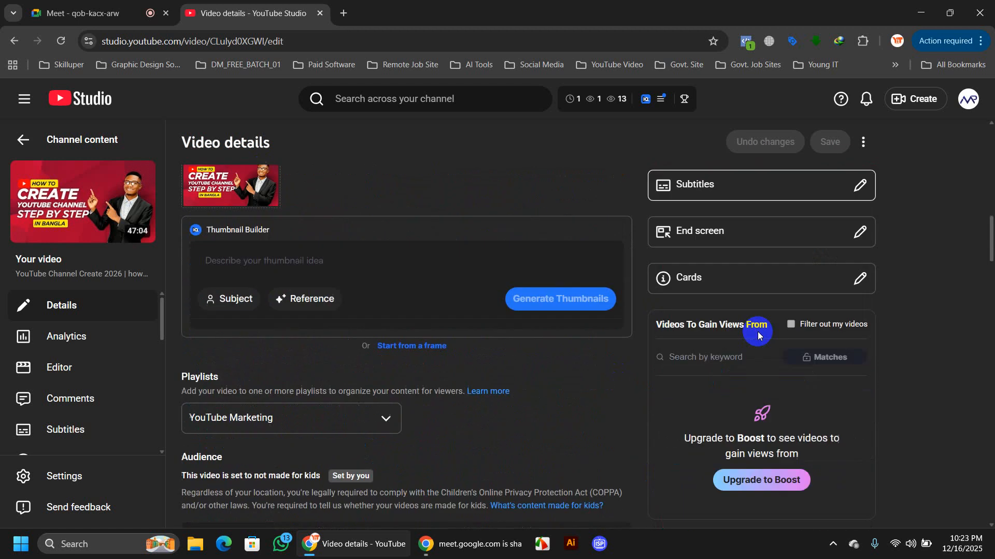
# Compare the vidIQ SEO score breakdown with the video's title, description and the settings above the tags.
pyautogui.scroll(-6, 757, 336)
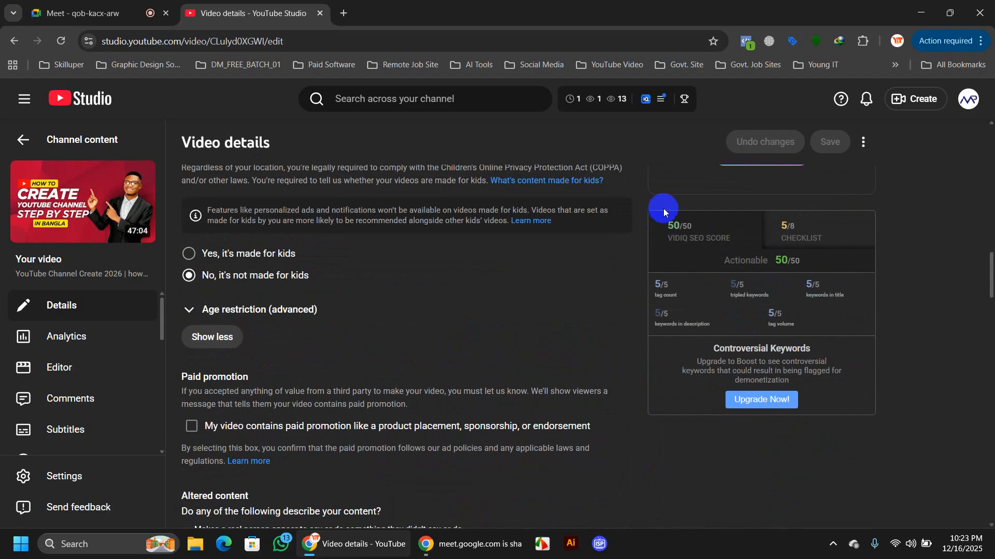
pyautogui.scroll(6, 512, 309)
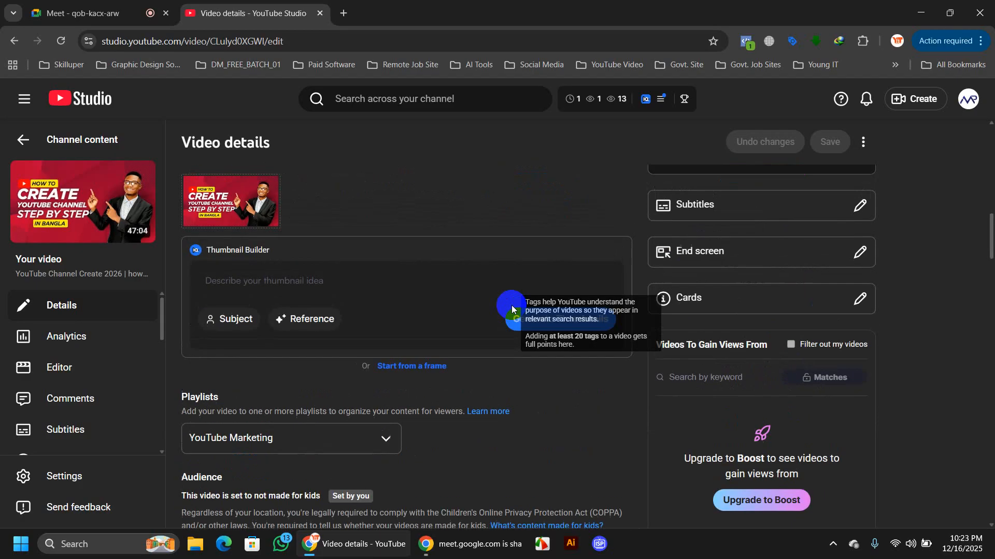
pyautogui.scroll(5, 512, 309)
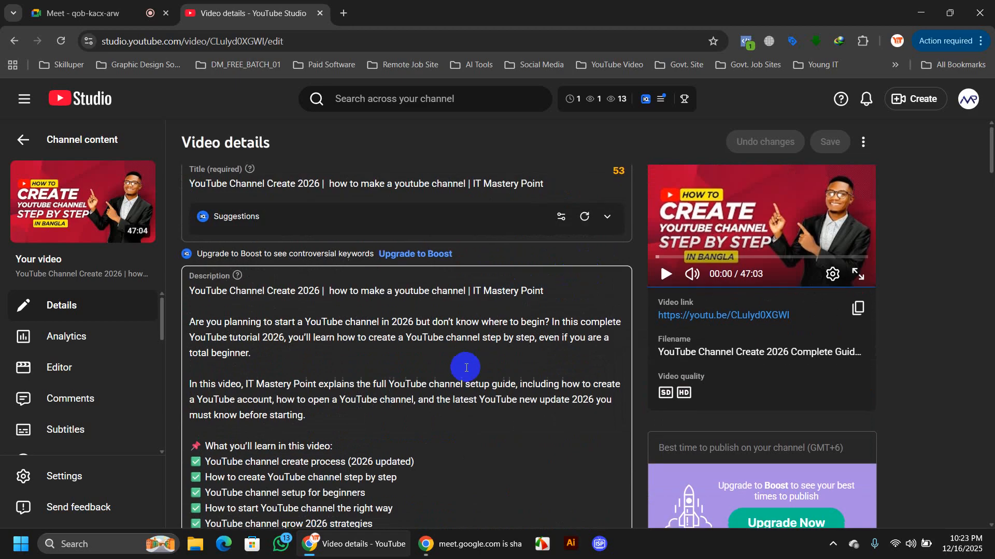
pyautogui.scroll(-5, 464, 367)
pyautogui.scroll(-15, 466, 359)
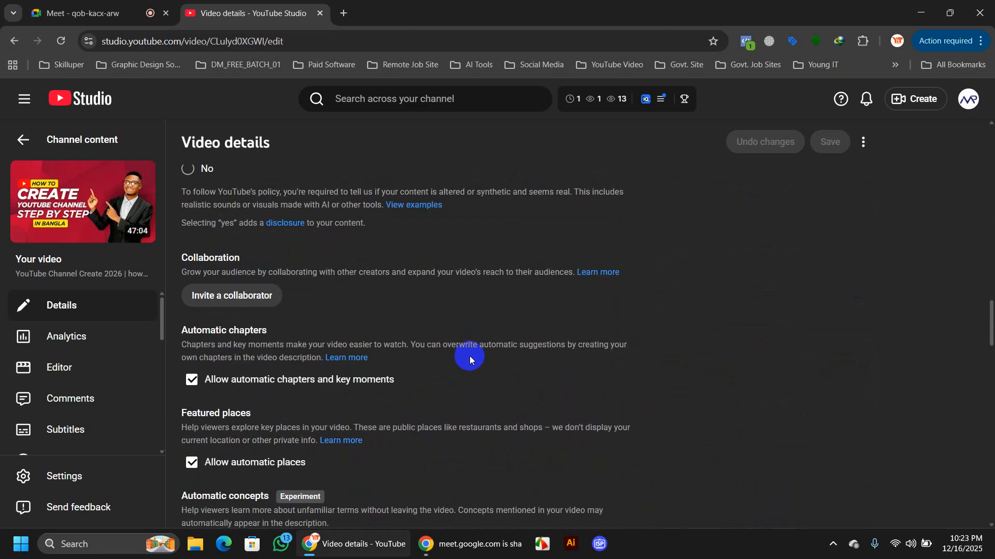
pyautogui.scroll(20, 451, 360)
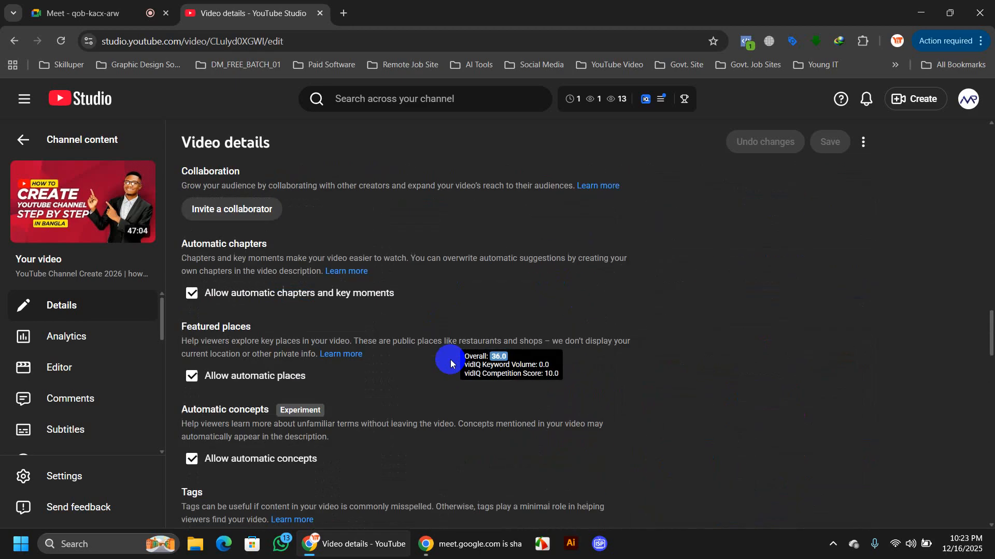
pyautogui.scroll(7, 451, 360)
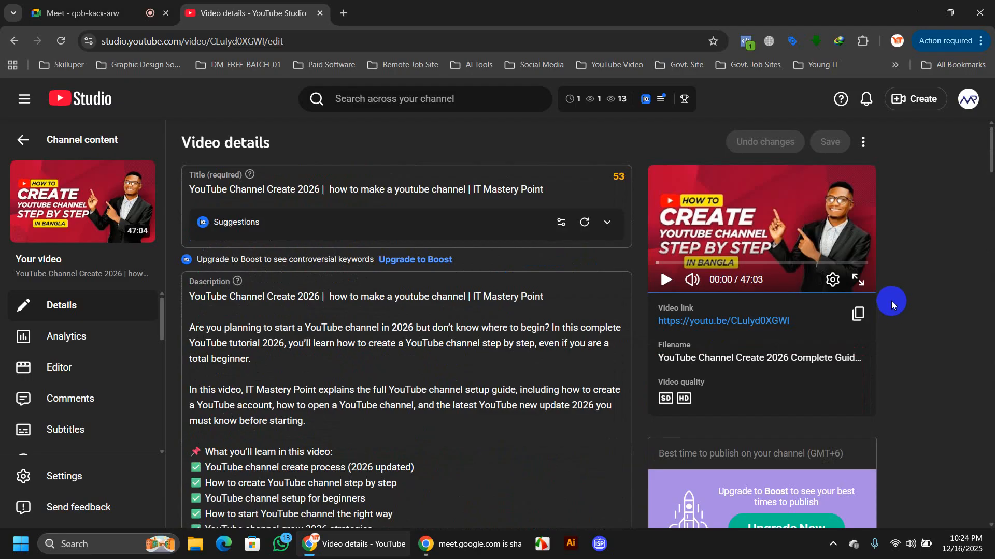
# Examine the individual vidIQ SEO score ratings in a slightly enlarged view and read the tag count explanation.
pyautogui.scroll(-10, 891, 301)
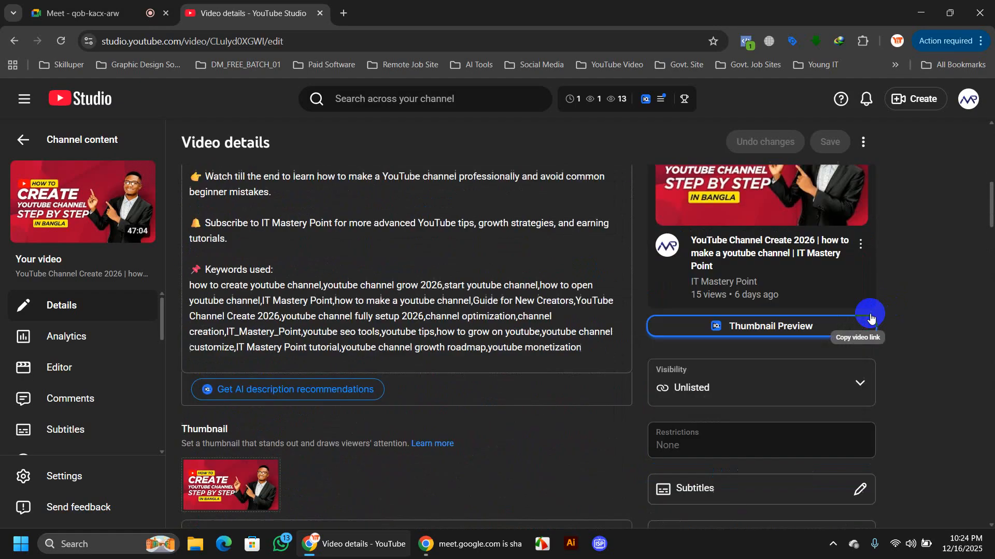
pyautogui.scroll(-8, 869, 315)
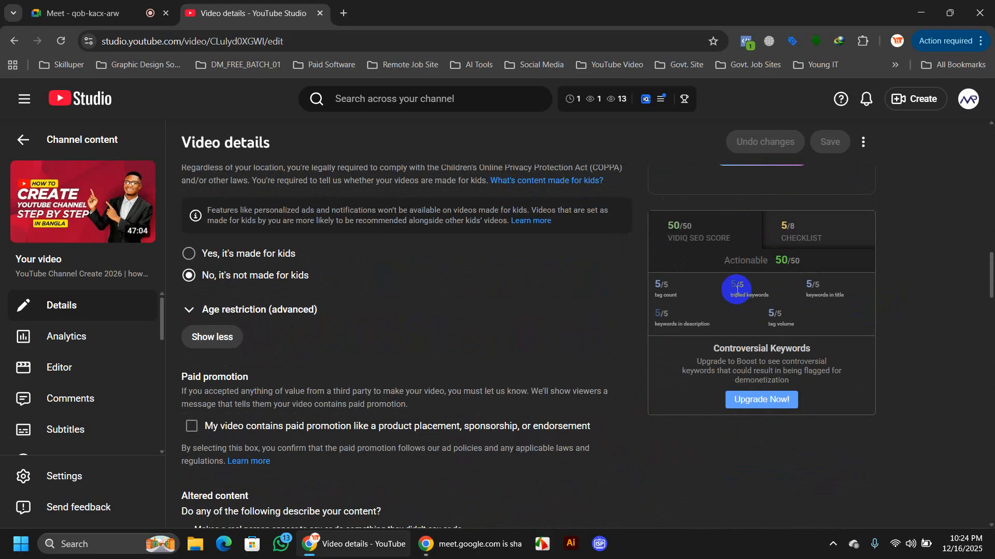
pyautogui.moveTo(683, 315)
pyautogui.moveTo(660, 285)
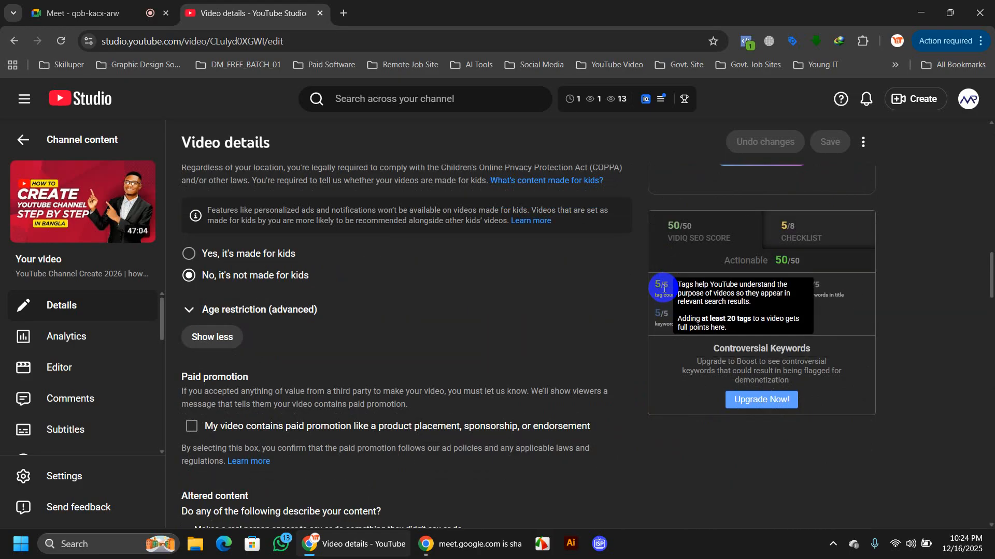
pyautogui.hotkey('ctrl', '+')
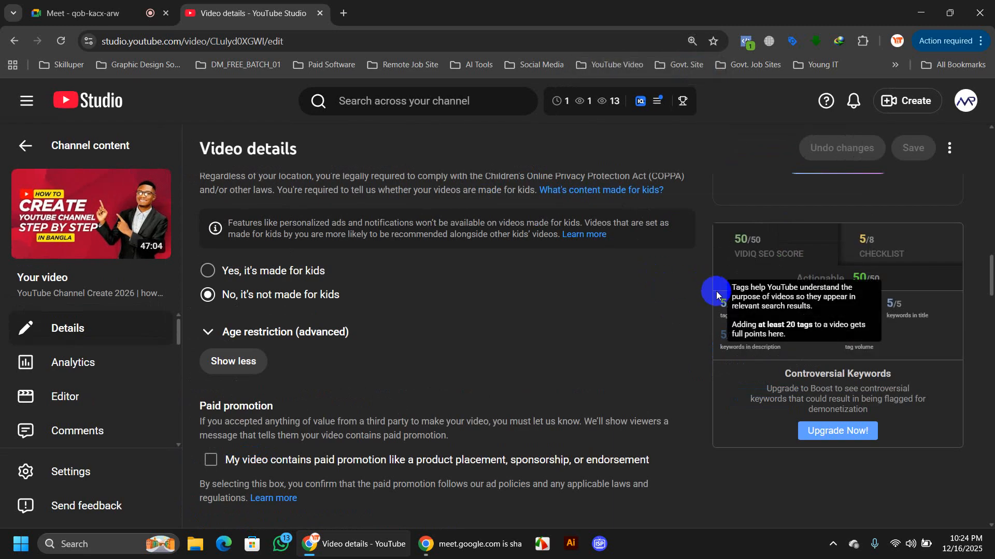
pyautogui.moveTo(894, 309)
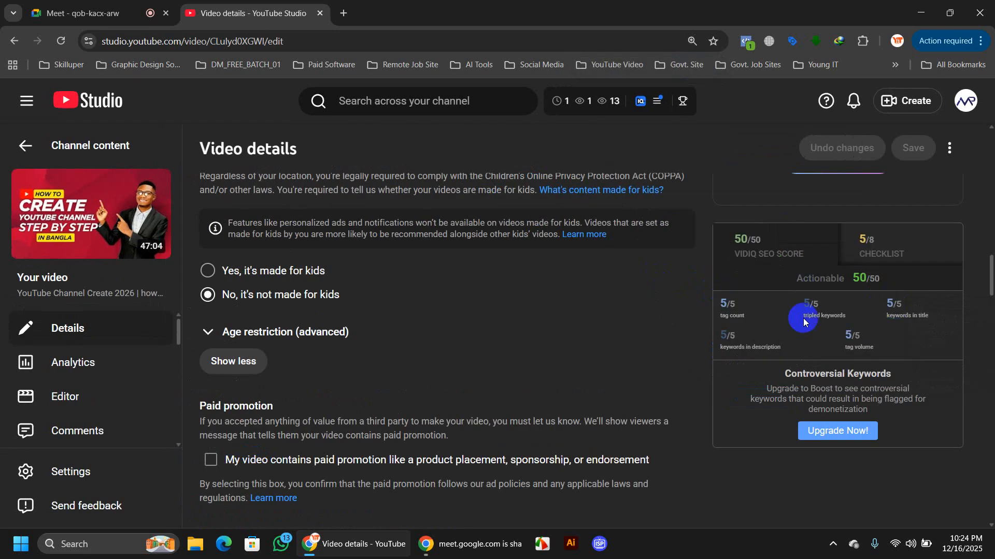
pyautogui.moveTo(742, 325)
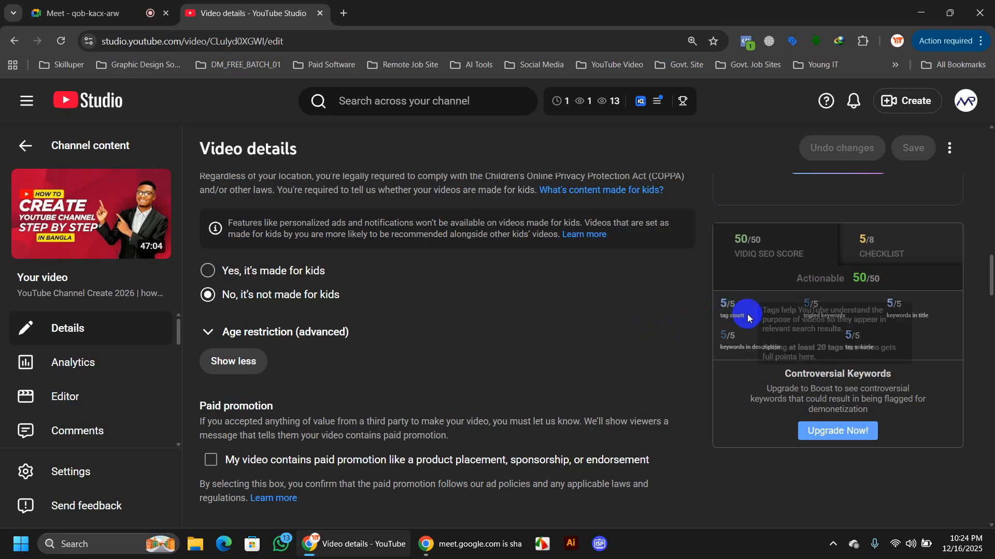
pyautogui.moveTo(731, 305)
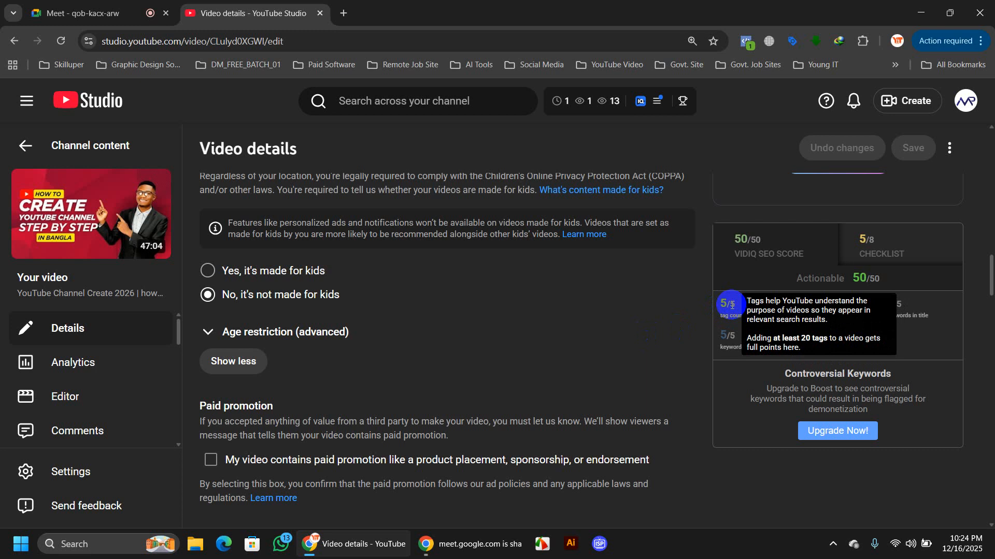
# Review the video's tags with their keyword scores and compare them with the vidIQ keyword ratings.
pyautogui.scroll(-15, 532, 324)
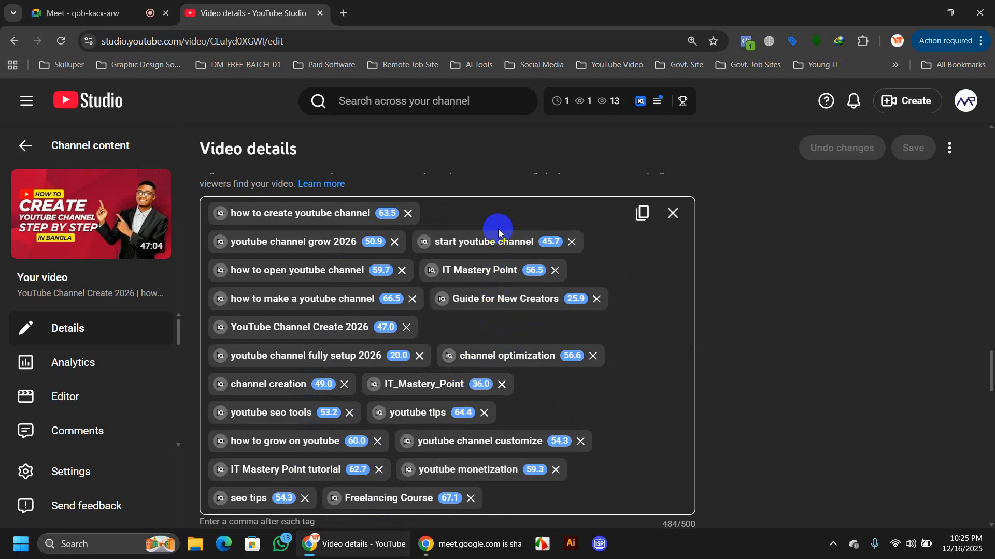
pyautogui.scroll(10, 800, 352)
pyautogui.scroll(12, 800, 349)
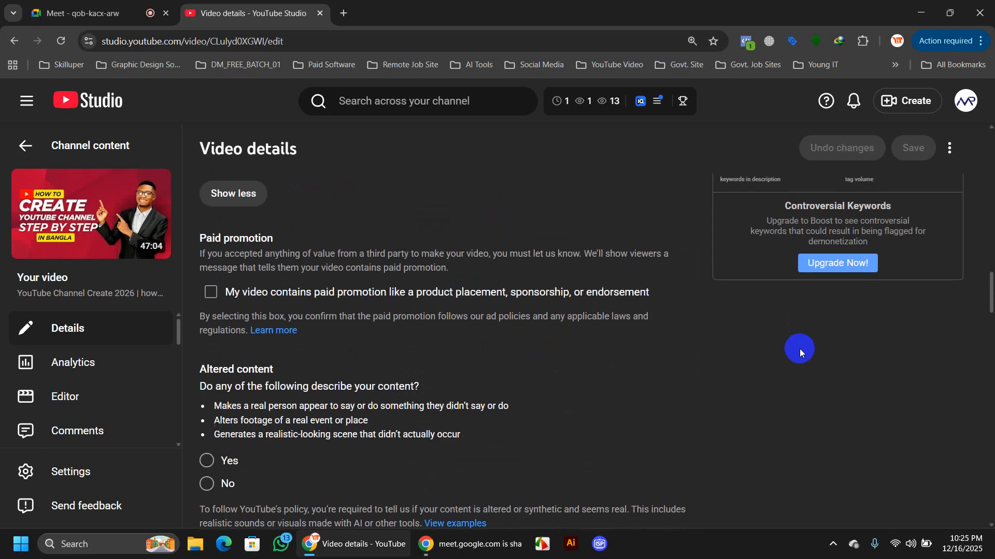
pyautogui.scroll(-6, 799, 349)
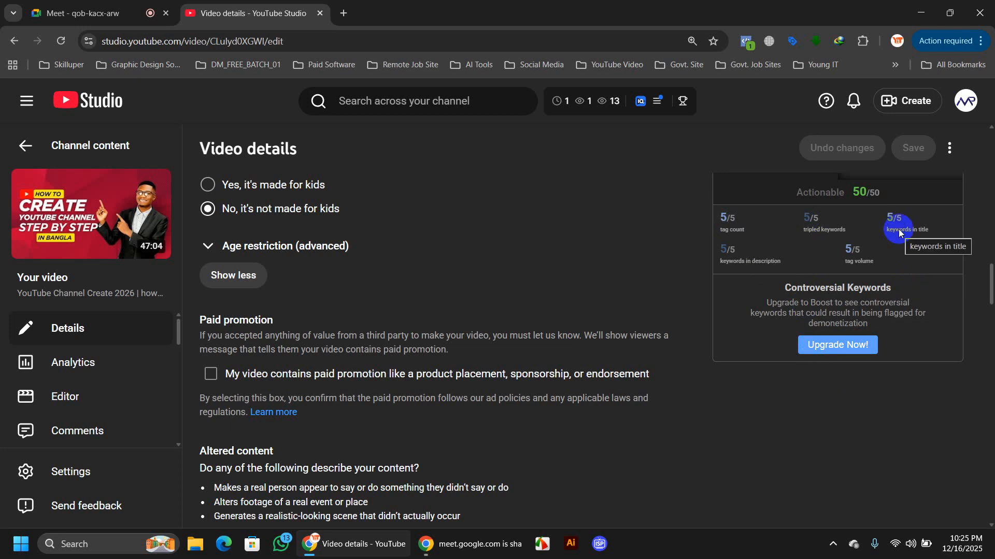
# Highlight the full video title to examine its keywords, and return to the vidIQ SEO score breakdown.
pyautogui.scroll(15, 865, 332)
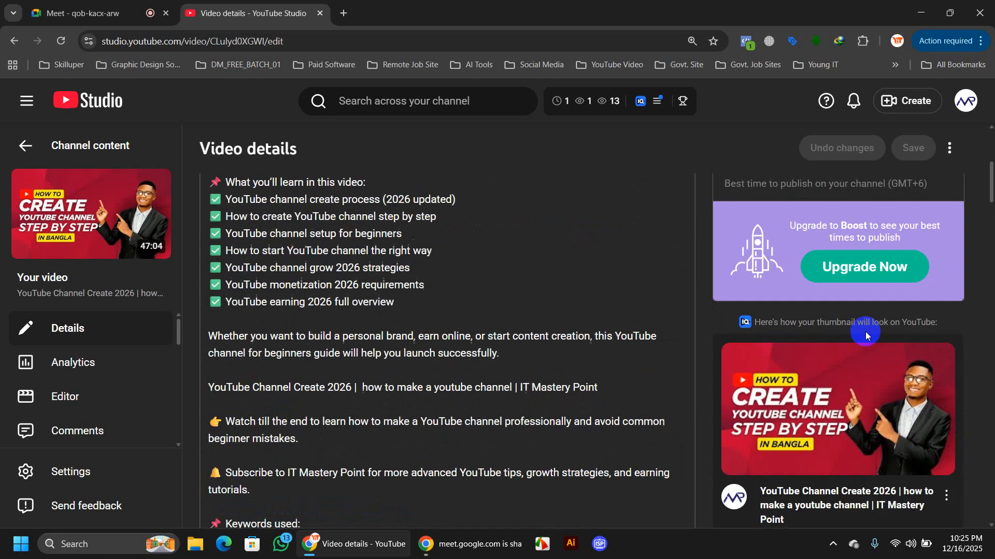
pyautogui.scroll(2, 866, 331)
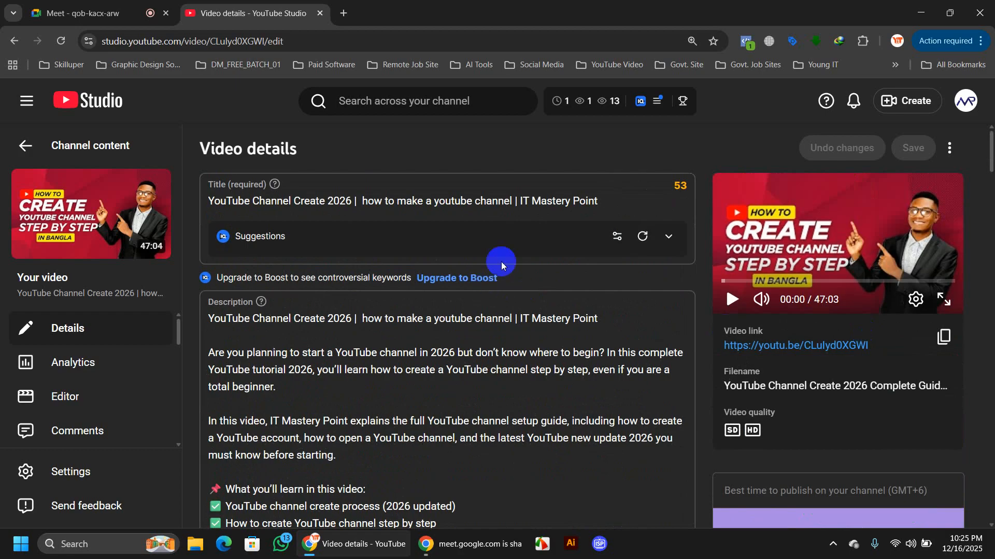
pyautogui.moveTo(602, 203); pyautogui.dragTo(217, 194)
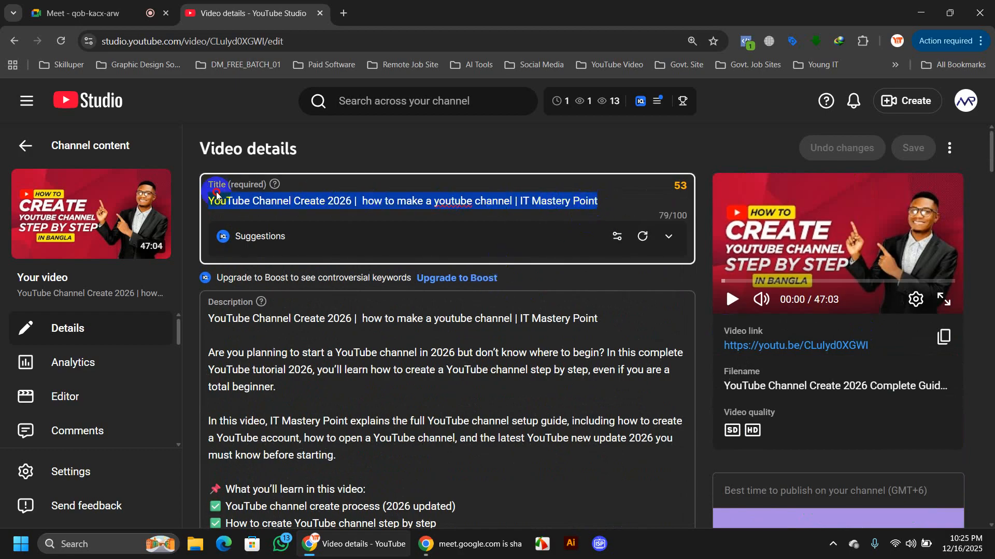
pyautogui.click(601, 203)
pyautogui.moveTo(601, 203); pyautogui.dragTo(197, 202)
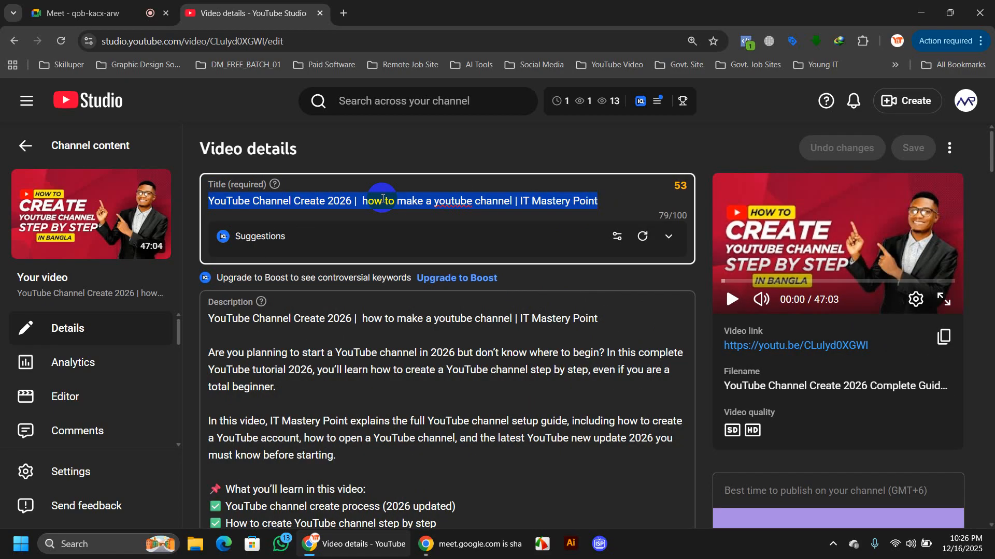
pyautogui.click(516, 202)
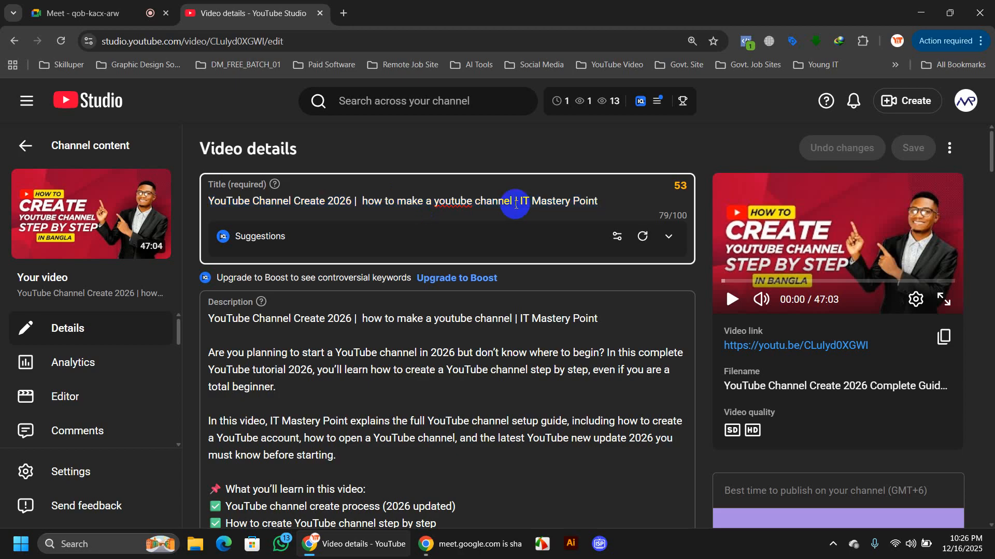
pyautogui.scroll(-10, 515, 202)
pyautogui.scroll(-5, 715, 295)
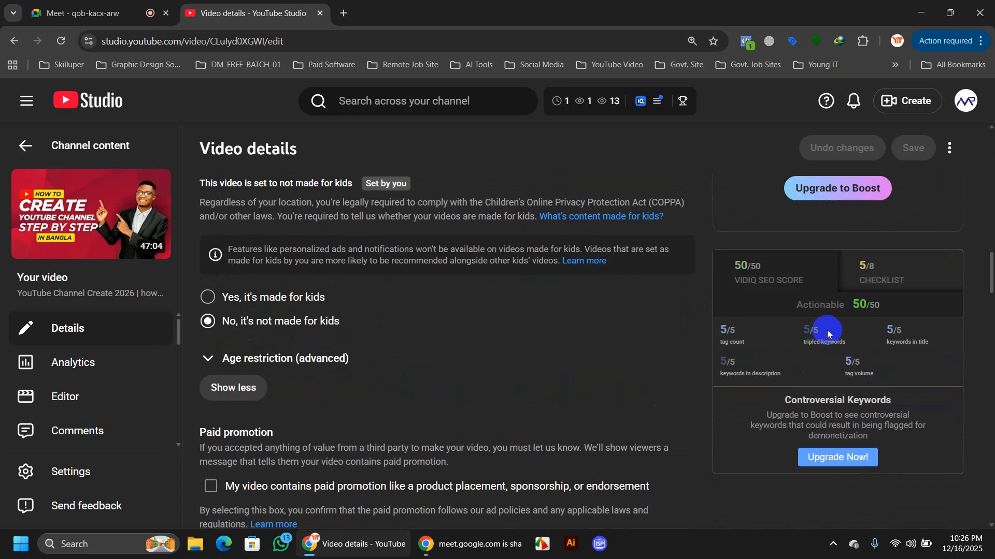
# Compare the vidIQ score breakdown with the video title, highlighting "YouTube Channel Create 2026" and the full title.
pyautogui.scroll(-3, 826, 331)
pyautogui.scroll(3, 827, 330)
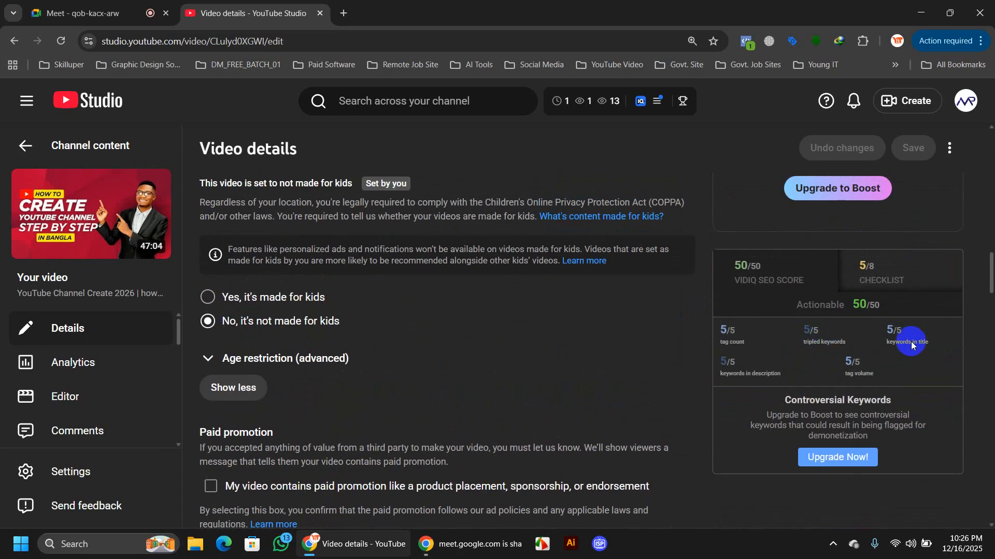
pyautogui.scroll(15, 945, 344)
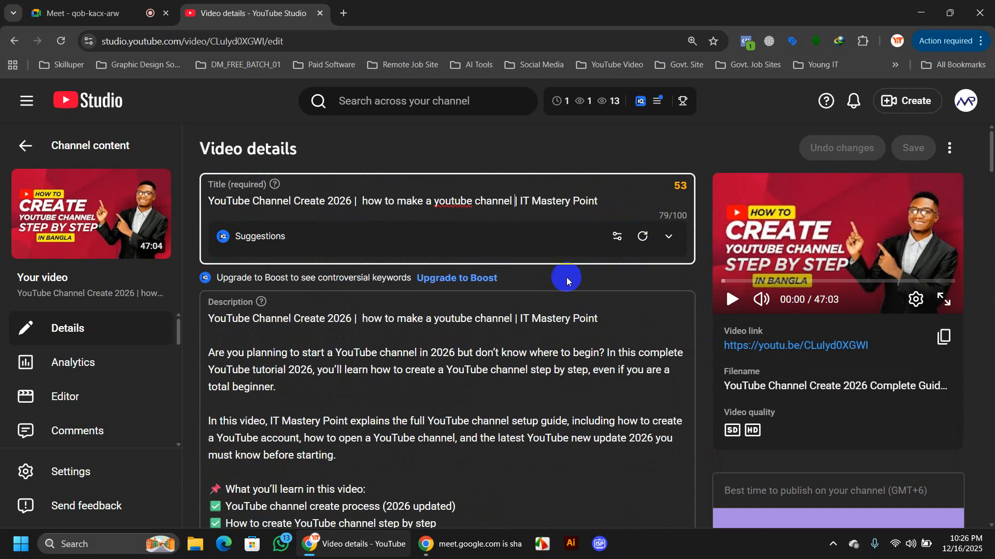
pyautogui.scroll(-10, 589, 288)
pyautogui.scroll(10, 589, 287)
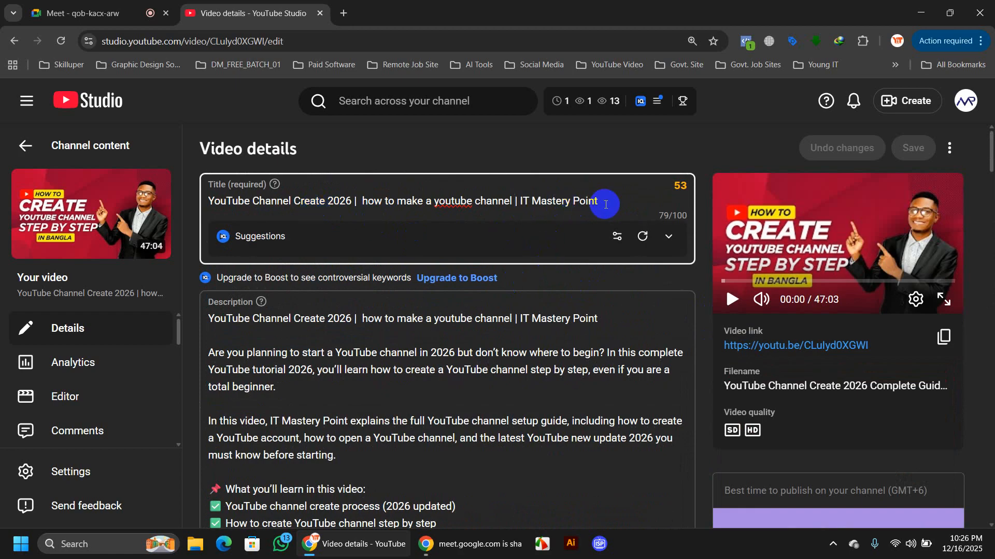
pyautogui.moveTo(354, 201); pyautogui.dragTo(207, 201)
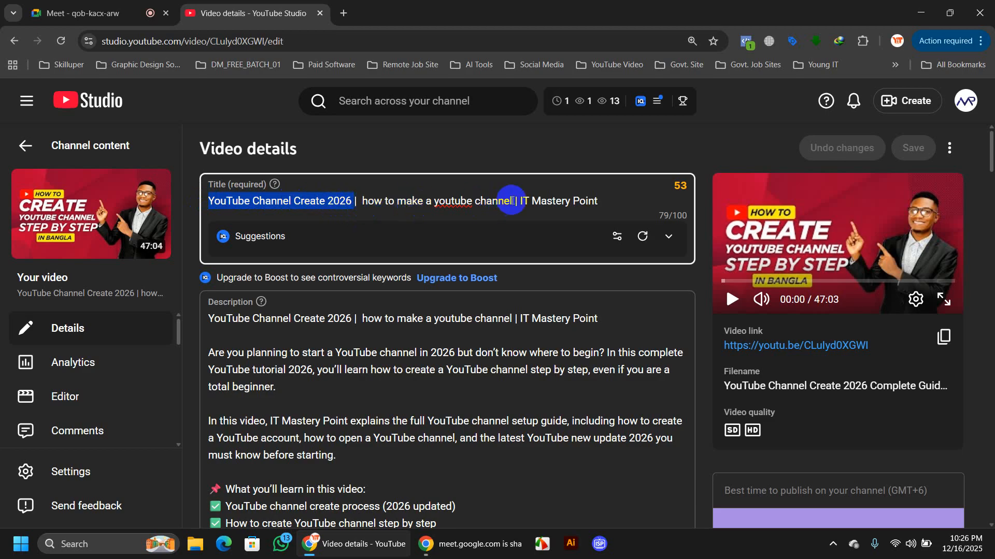
pyautogui.moveTo(619, 200); pyautogui.dragTo(185, 194)
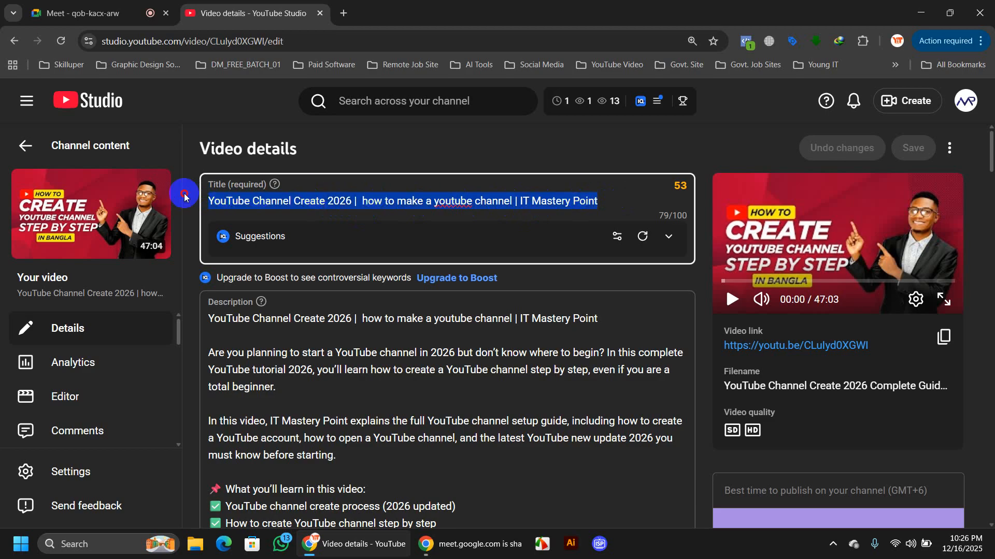
pyautogui.click(400, 207)
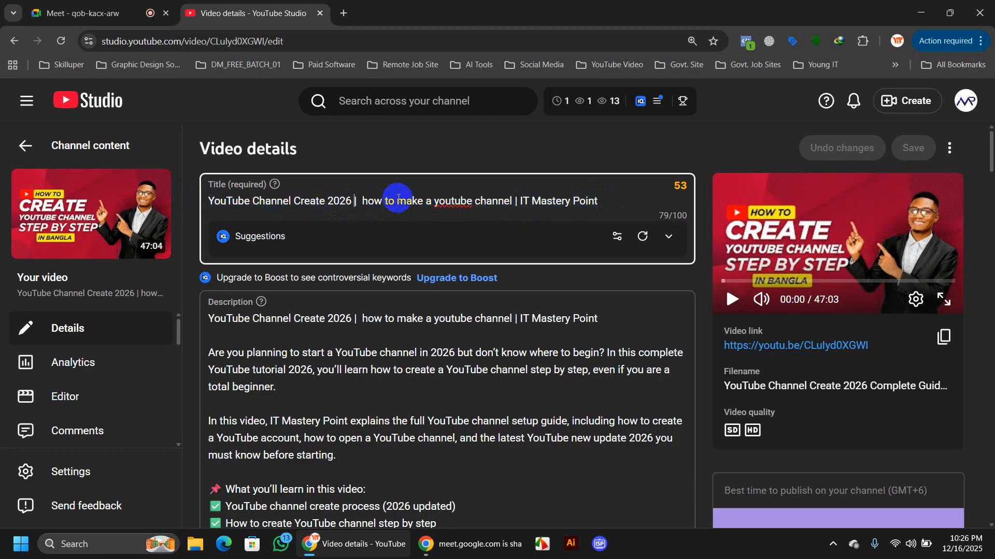
# Check the vidIQ keywords in title rating and inspect the keyword scores of the video's tags.
pyautogui.scroll(-15, 675, 329)
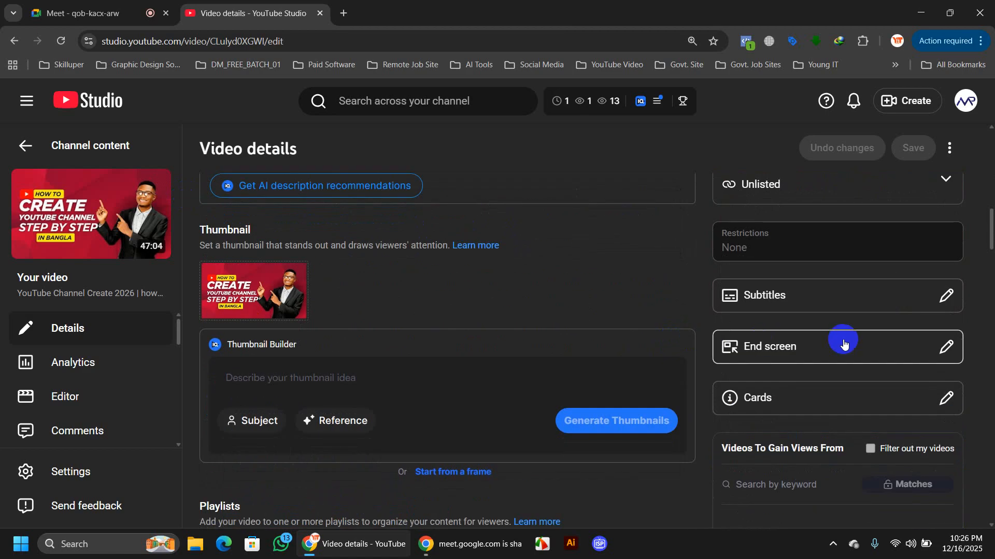
pyautogui.scroll(-6, 844, 341)
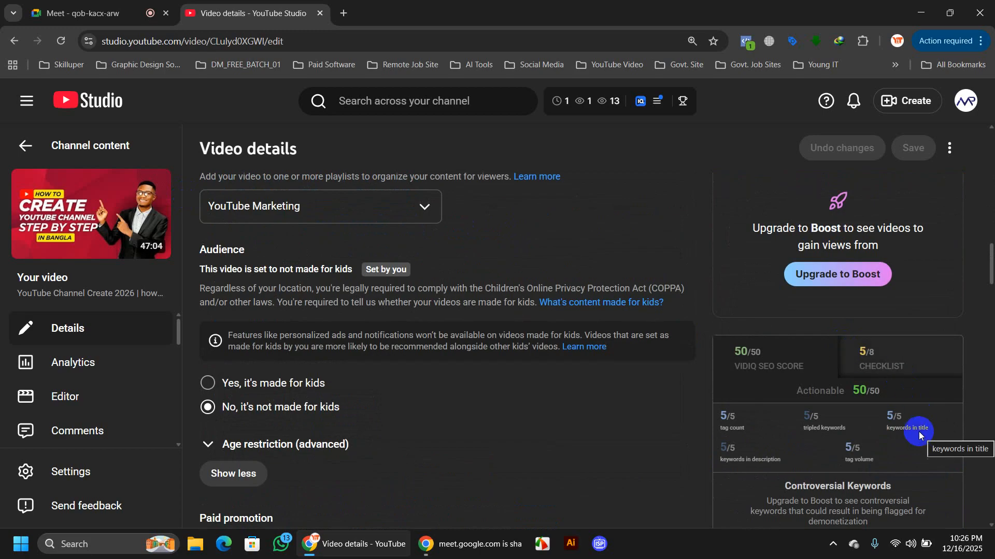
pyautogui.scroll(-8, 902, 428)
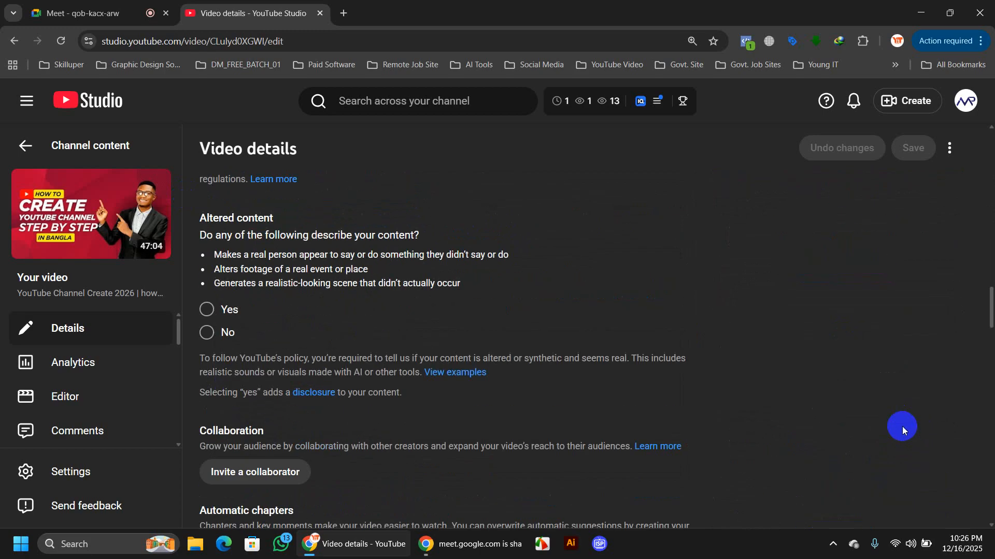
pyautogui.scroll(11, 788, 418)
pyautogui.scroll(-15, 507, 417)
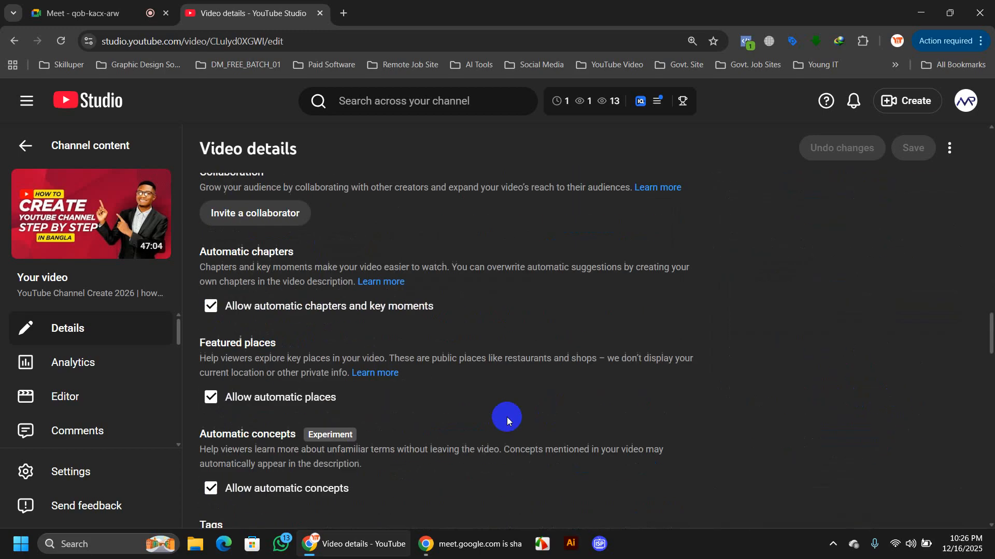
pyautogui.moveTo(465, 271)
pyautogui.scroll(3, 464, 271)
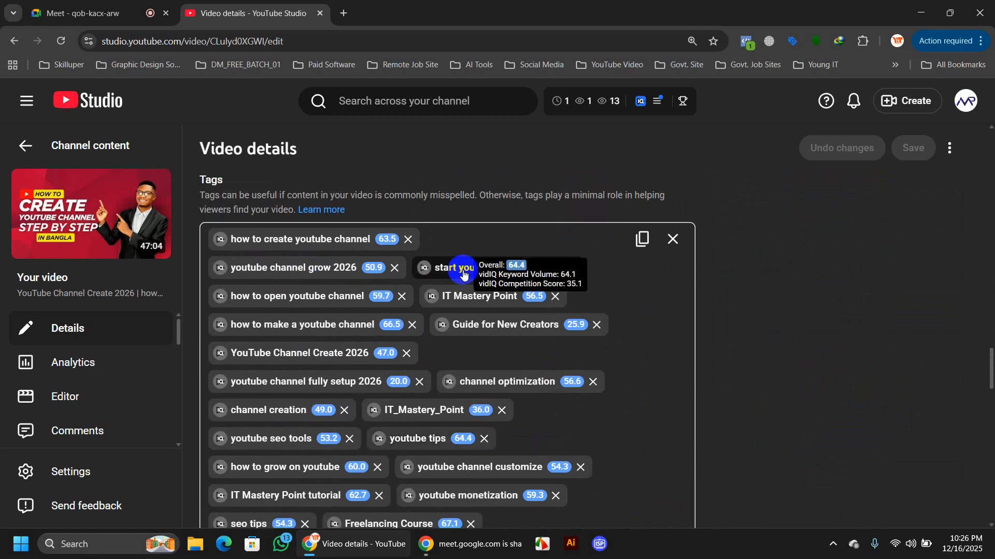
# Compare the phrases in the video title with the matching tags, such as "YouTube Channel Create 2026".
pyautogui.scroll(20, 399, 313)
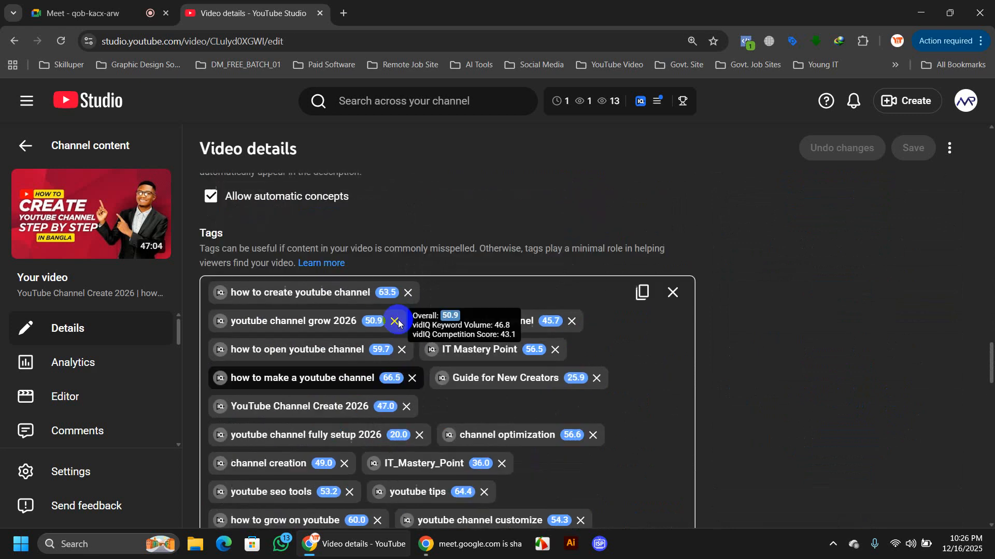
pyautogui.scroll(6, 395, 309)
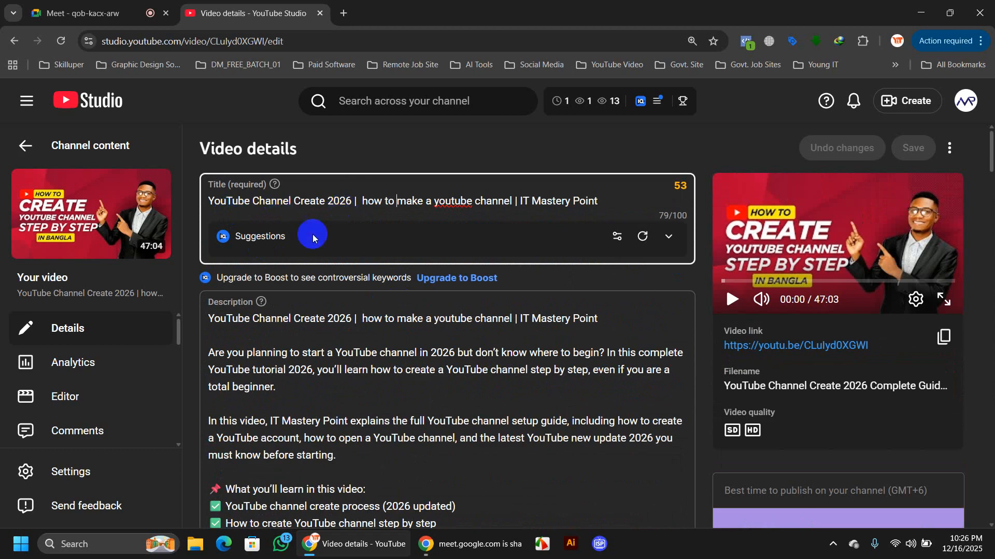
pyautogui.scroll(-15, 332, 259)
pyautogui.scroll(-12, 356, 289)
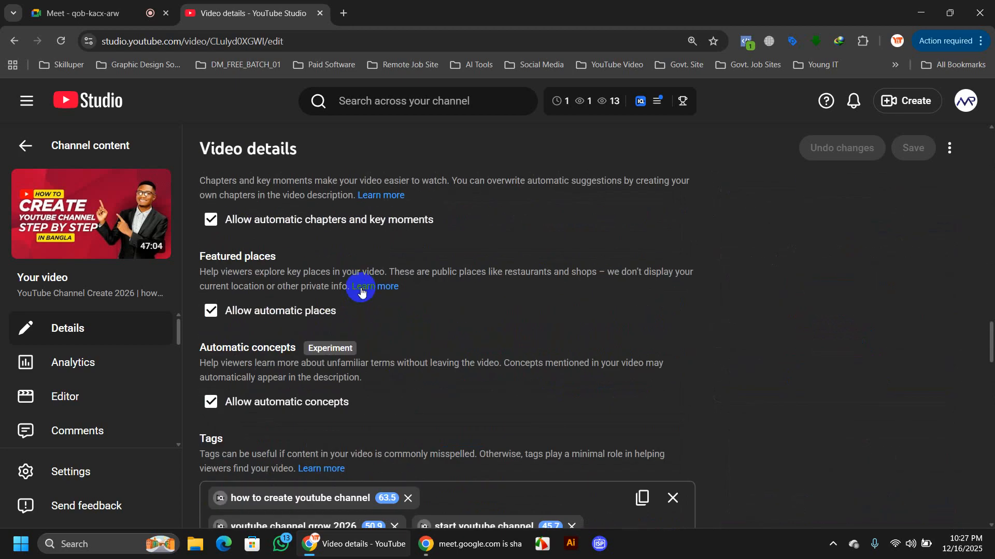
pyautogui.scroll(2, 292, 253)
pyautogui.scroll(2, 292, 254)
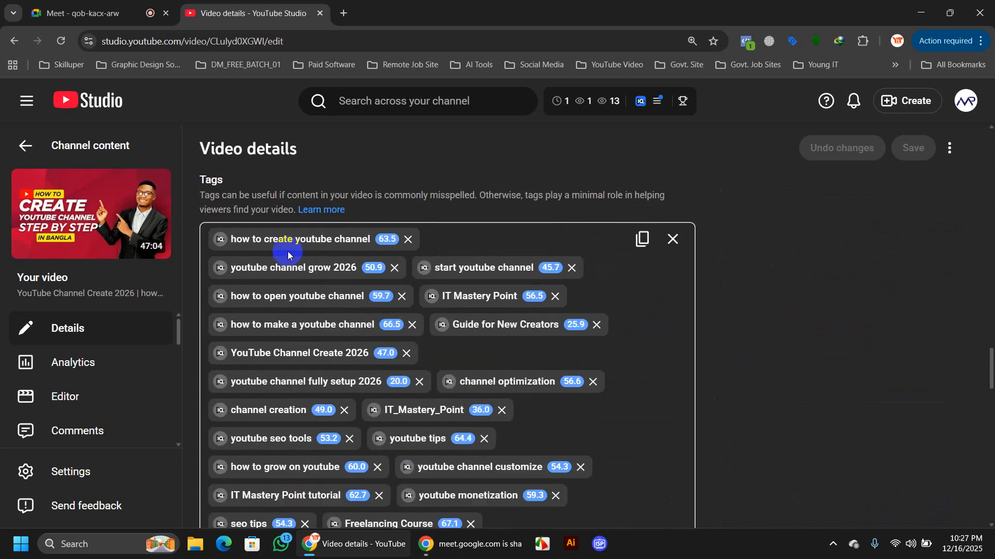
pyautogui.moveTo(251, 267); pyautogui.dragTo(450, 324)
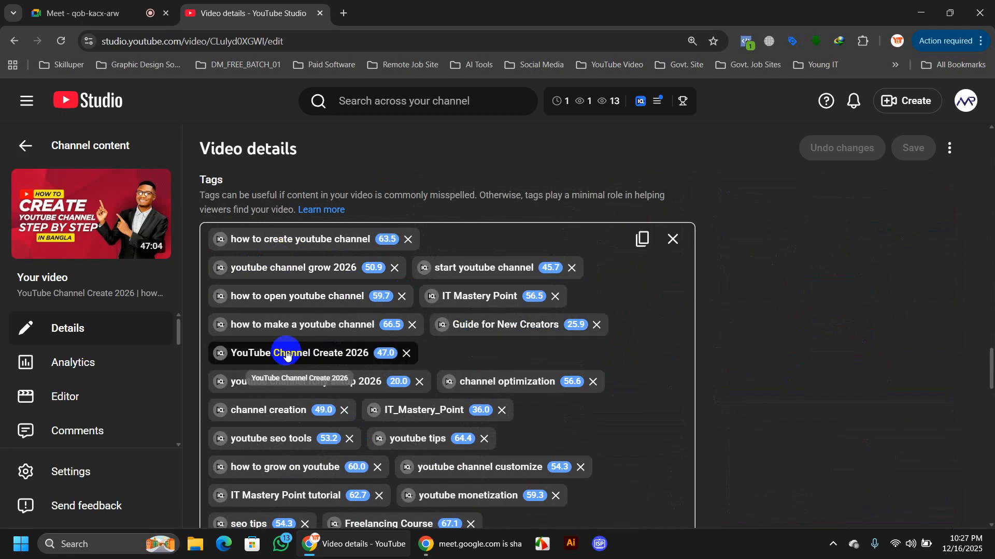
# Review the keywords in title rating against the title and the opening lines of the description.
pyautogui.scroll(10, 772, 288)
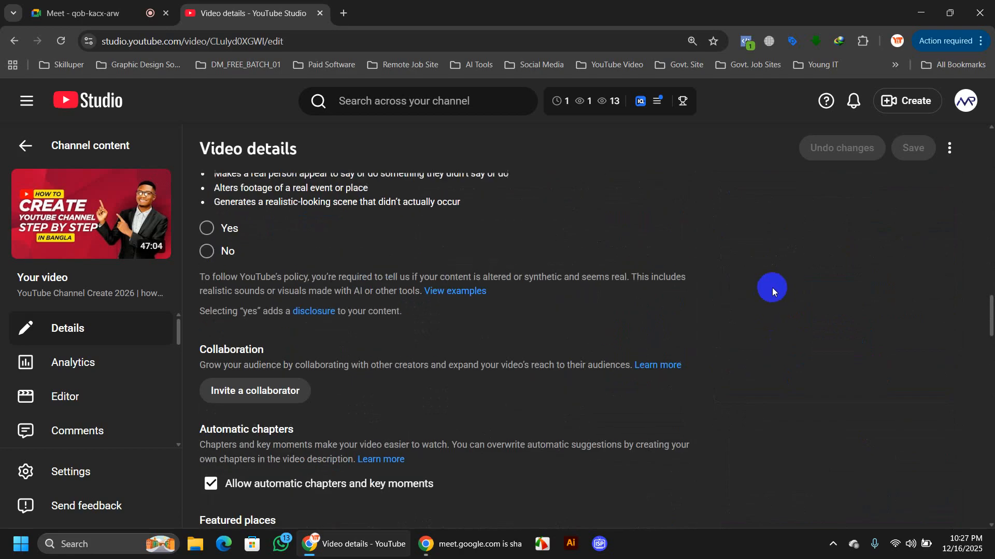
pyautogui.scroll(3, 773, 282)
pyautogui.scroll(-6, 835, 324)
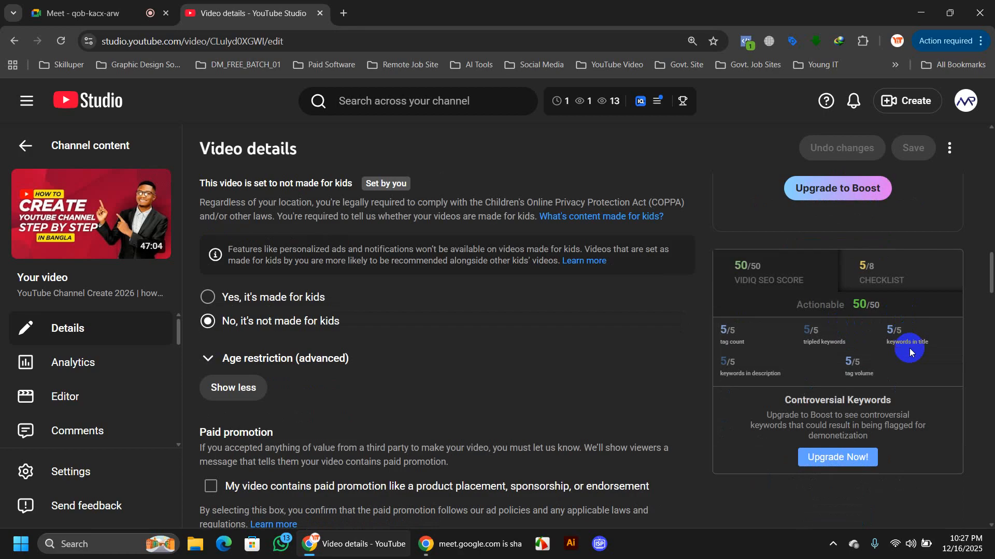
pyautogui.scroll(10, 910, 352)
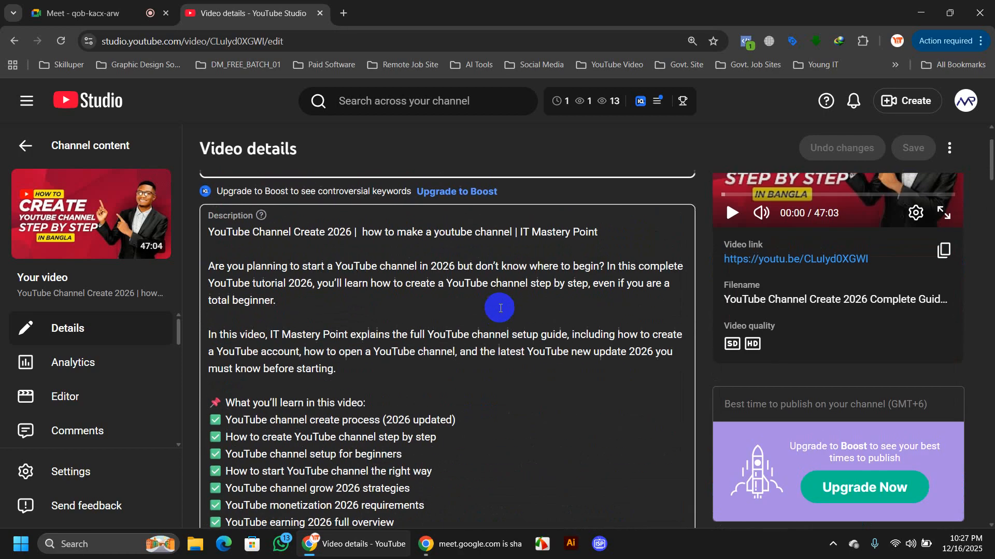
pyautogui.scroll(1, 501, 311)
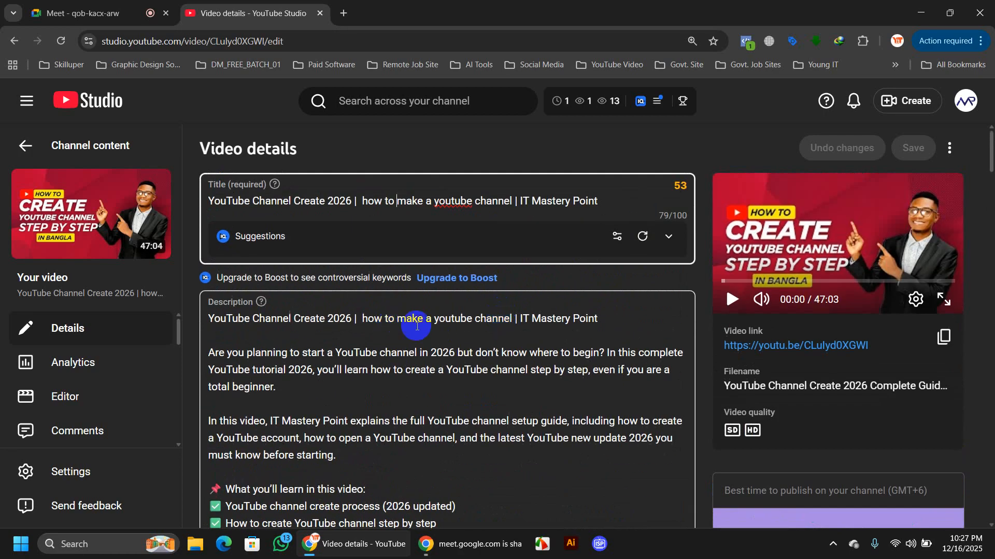
# Go through the tag list again and compare it with the title, description and vidIQ score breakdown.
pyautogui.scroll(-20, 457, 328)
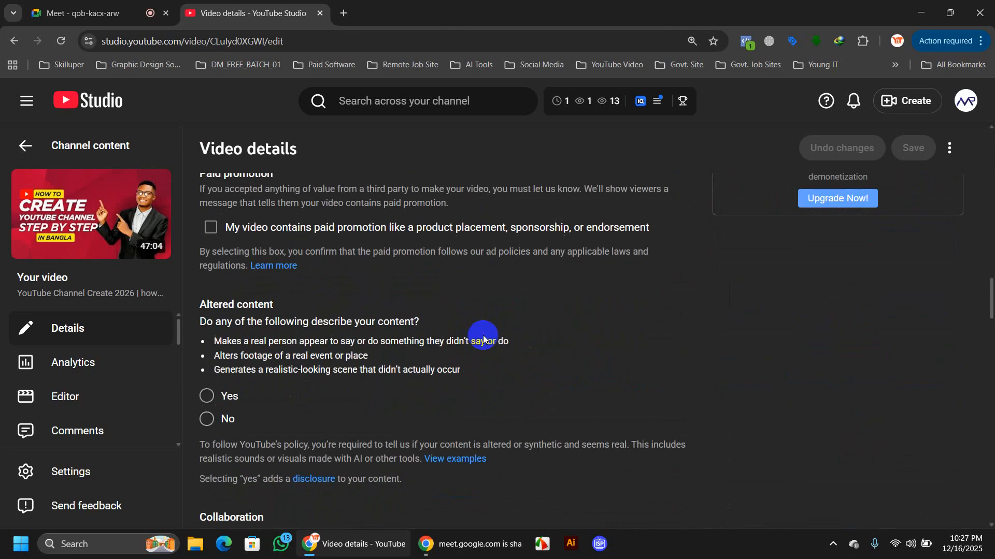
pyautogui.scroll(2, 479, 330)
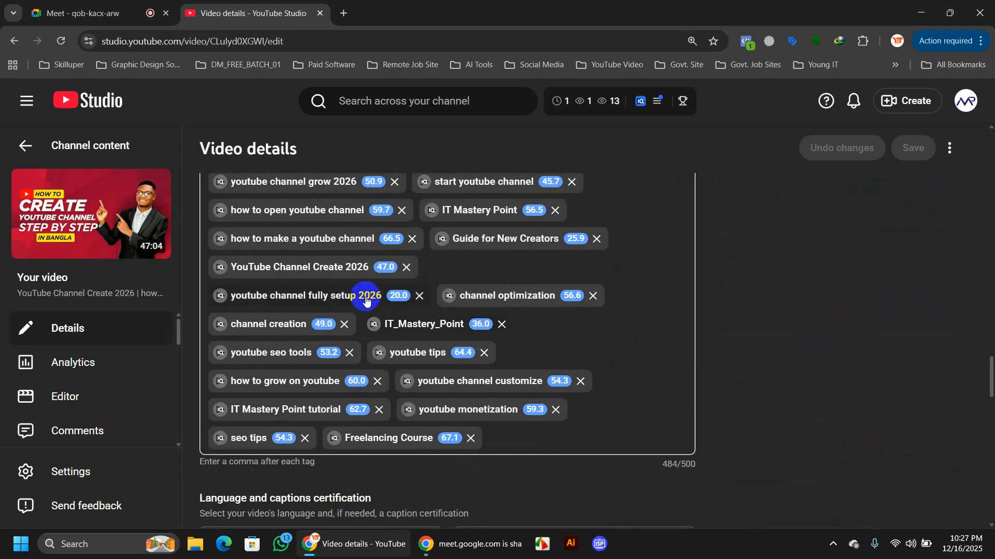
pyautogui.scroll(20, 742, 316)
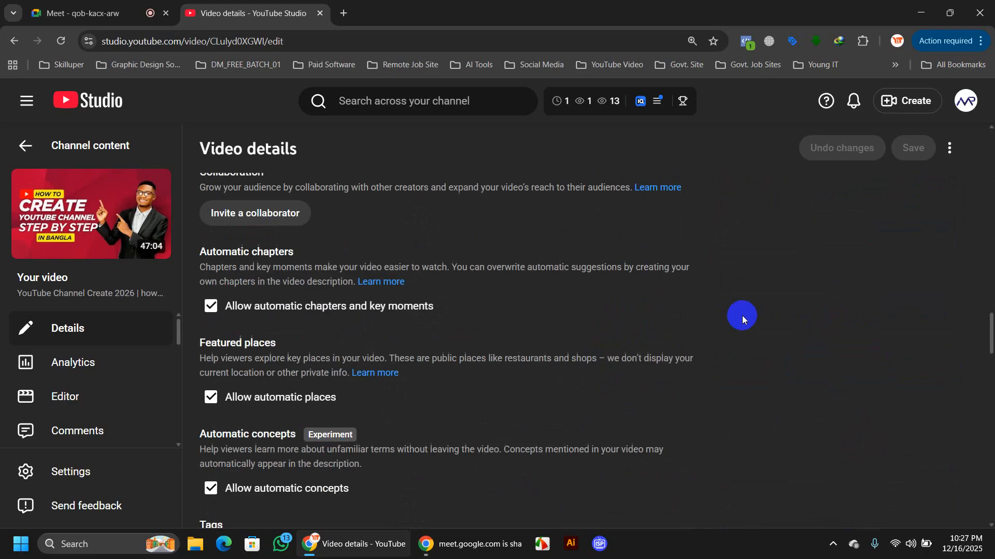
pyautogui.scroll(5, 755, 317)
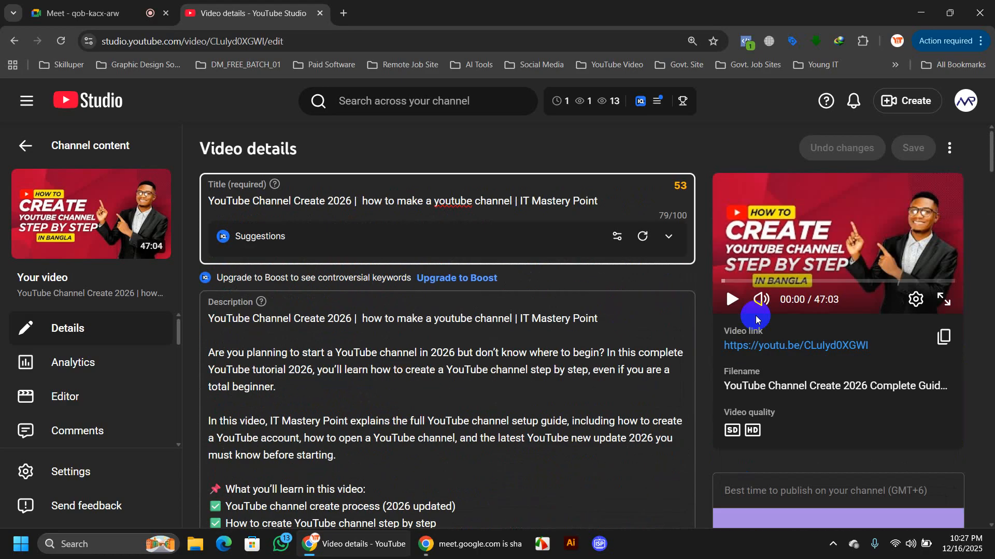
pyautogui.scroll(-10, 570, 218)
pyautogui.scroll(-15, 561, 277)
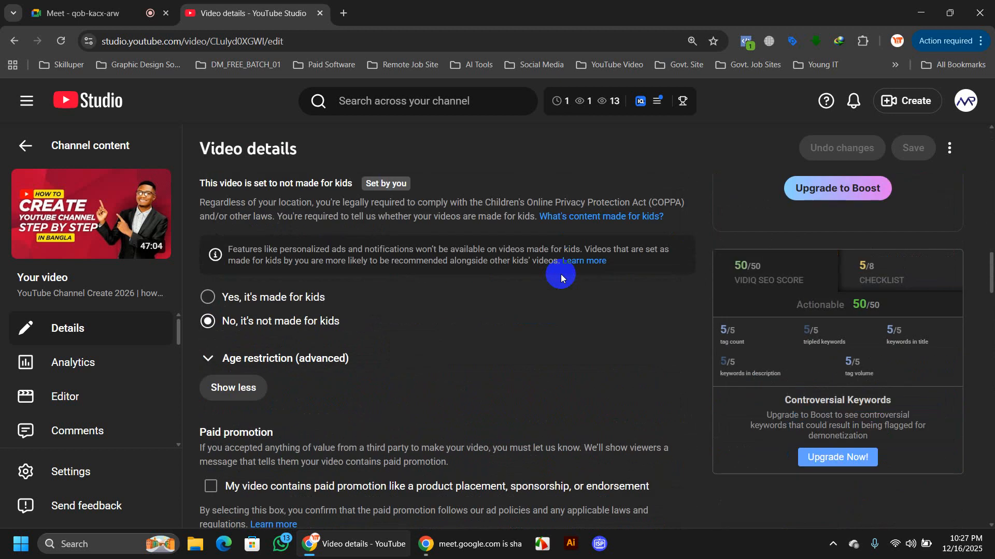
pyautogui.scroll(-2, 561, 278)
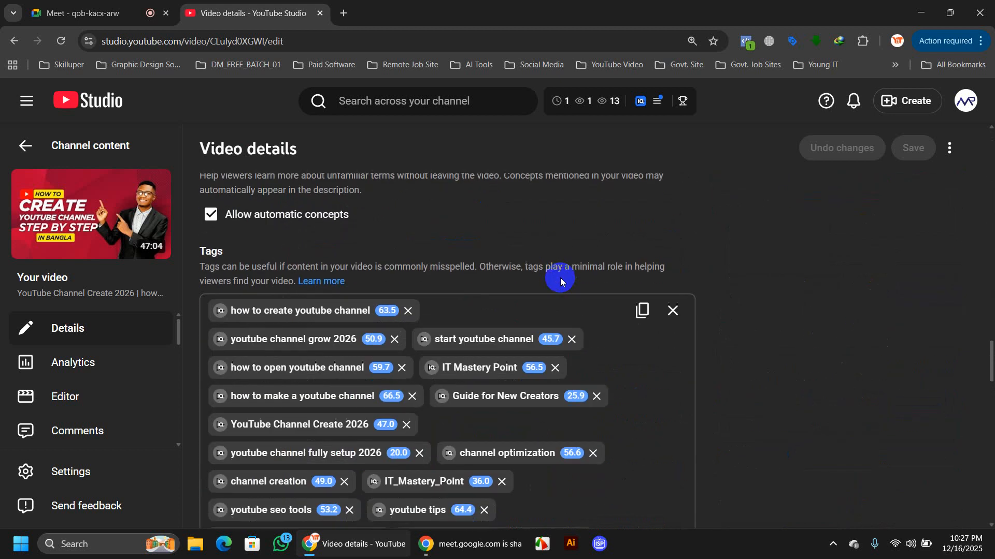
# Highlight the keywords in title rating in the vidIQ breakdown and examine the keywords in description rating.
pyautogui.scroll(18, 773, 382)
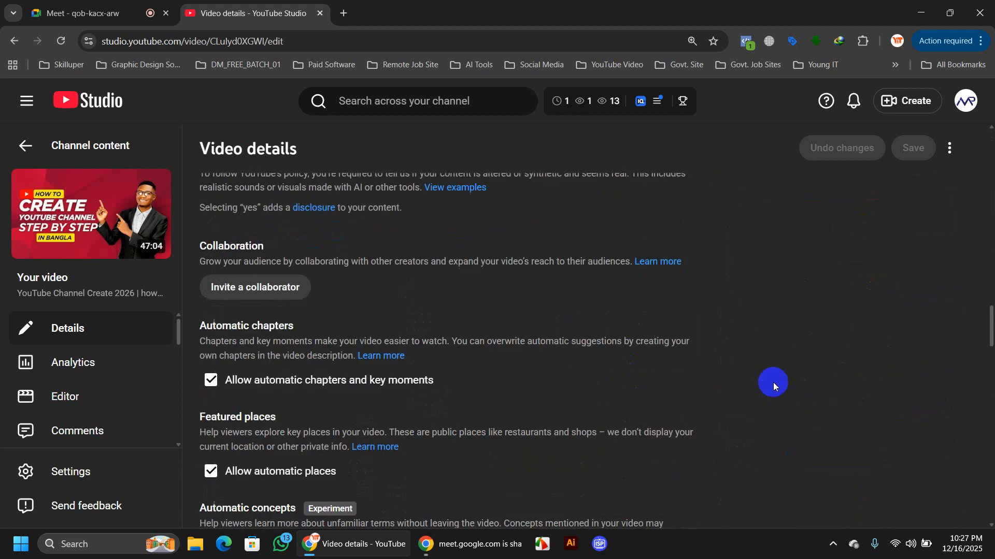
pyautogui.scroll(-5, 776, 365)
pyautogui.scroll(-5, 796, 369)
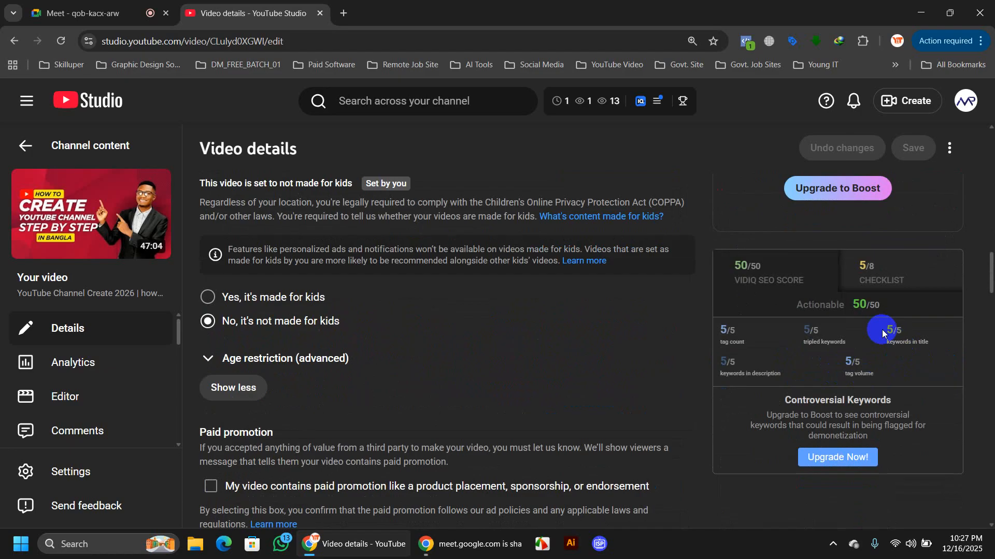
pyautogui.moveTo(883, 326); pyautogui.dragTo(933, 343)
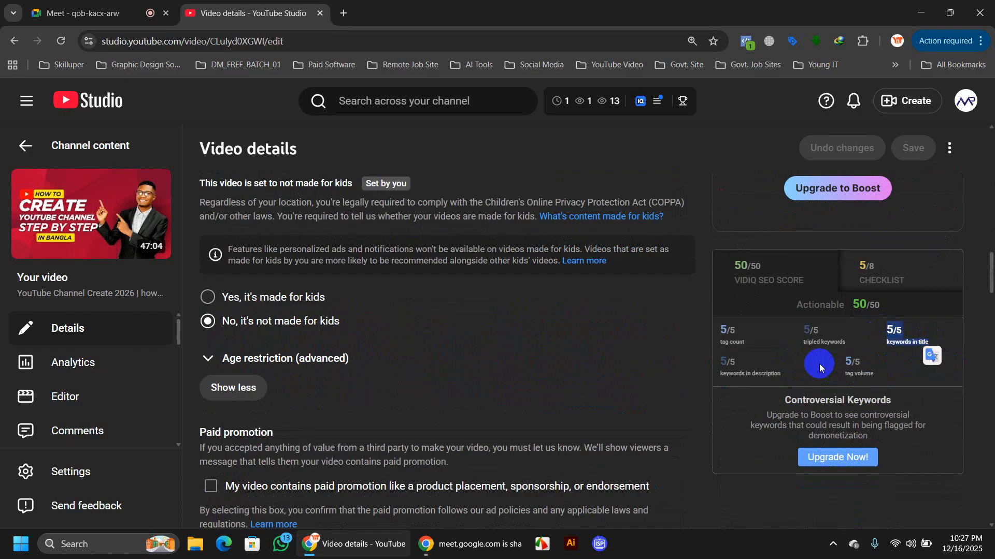
pyautogui.click(806, 370)
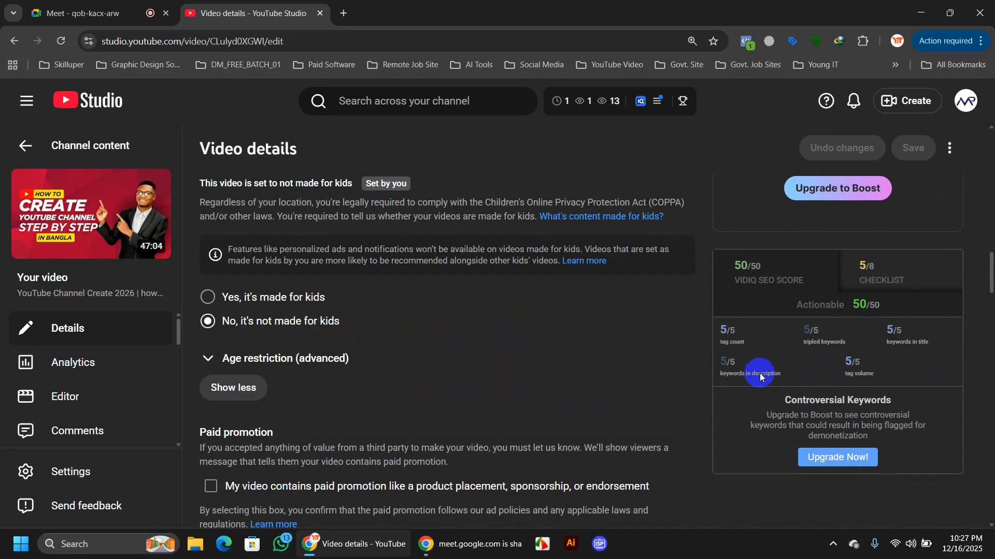
pyautogui.click(760, 374)
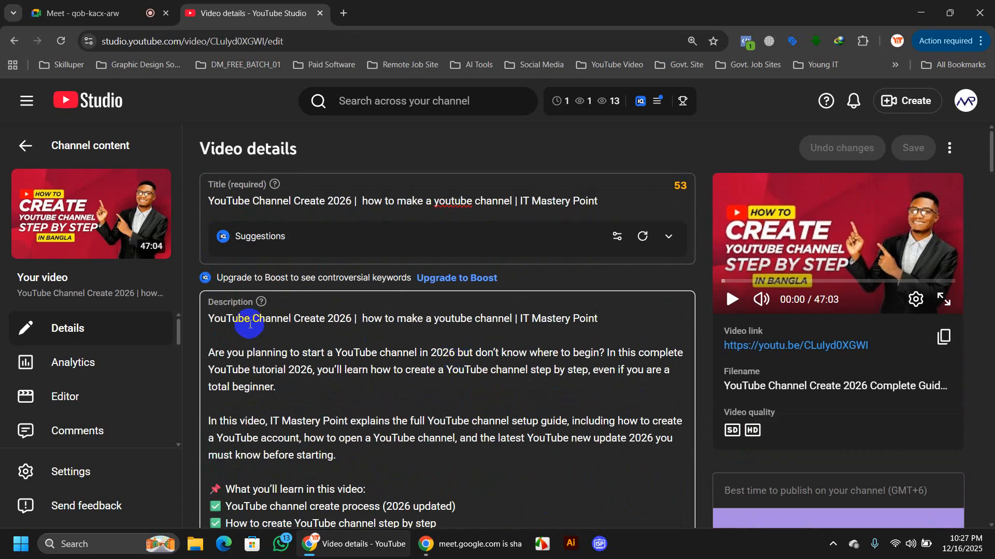
# Delete the entire text of the video description.
pyautogui.click(210, 317)
pyautogui.moveTo(210, 317); pyautogui.dragTo(679, 501)
pyautogui.press('BackSpace')
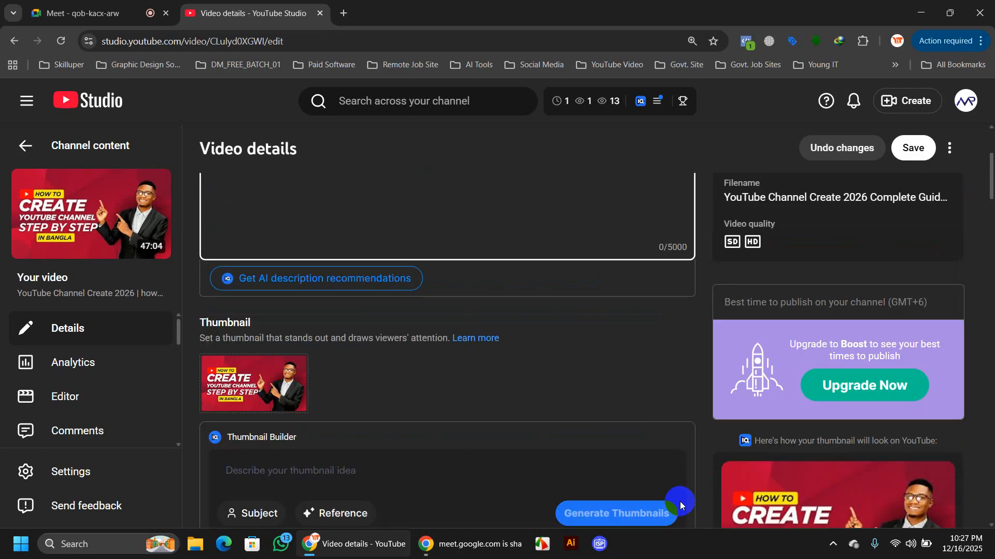
# Examine the vidIQ SEO score, tripled keywords and keywords in description ratings with the description empty.
pyautogui.scroll(1, 850, 412)
pyautogui.scroll(3, 850, 411)
pyautogui.scroll(-10, 849, 412)
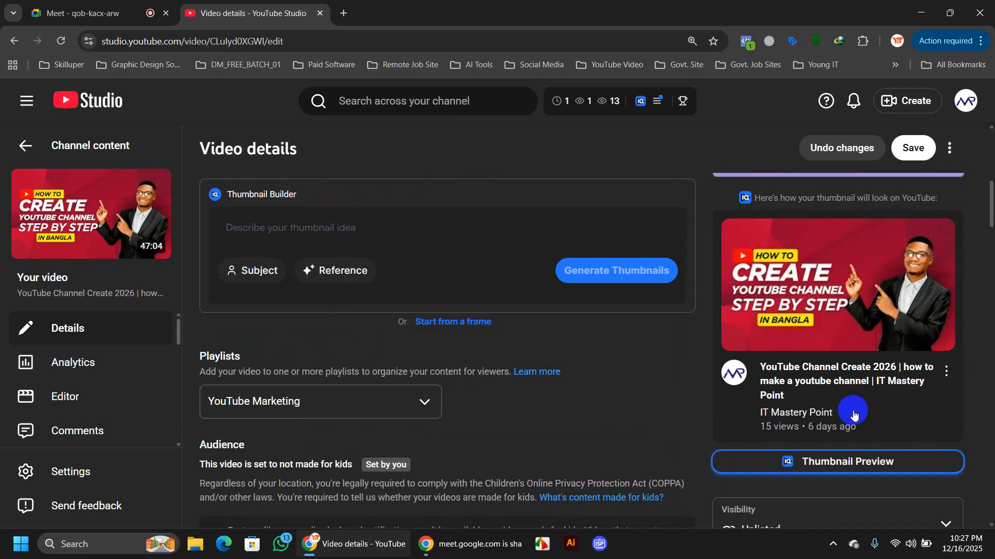
pyautogui.scroll(-6, 854, 414)
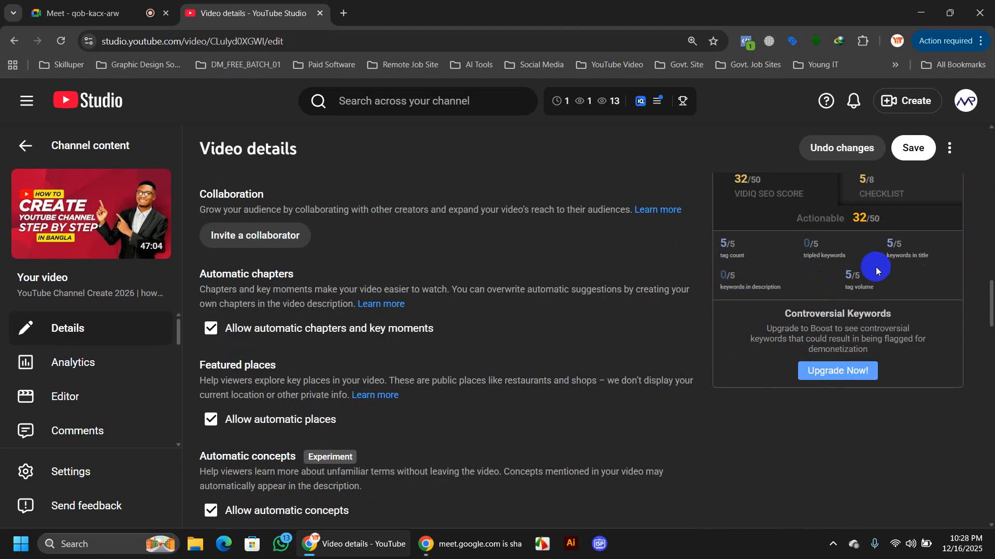
pyautogui.scroll(-15, 569, 383)
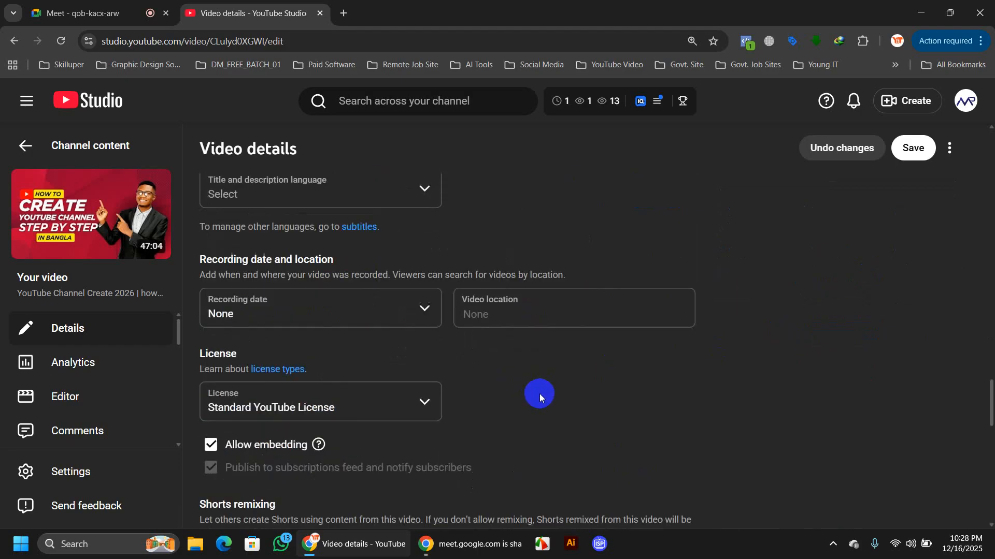
# Highlight the keywords in description rating in the vidIQ breakdown while the description is empty.
pyautogui.scroll(8, 539, 393)
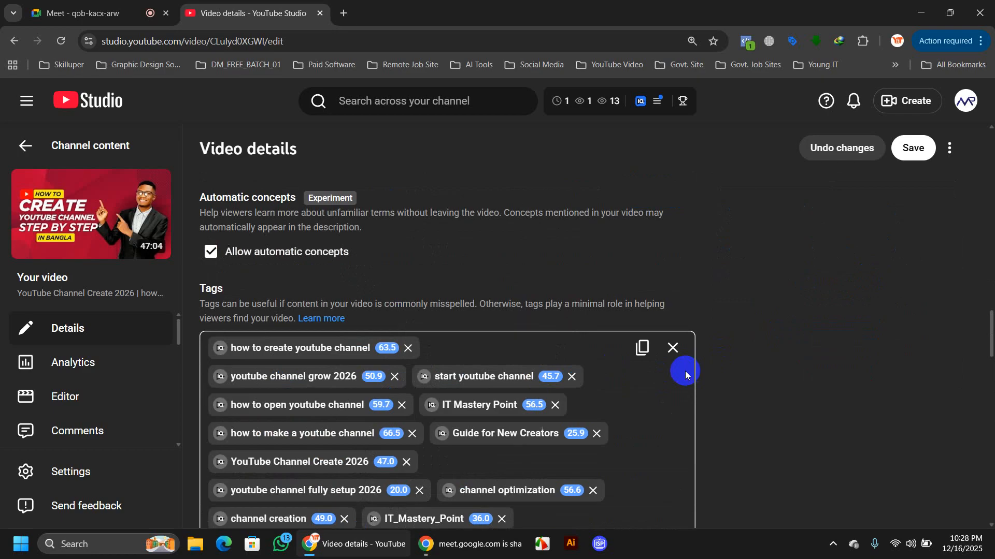
pyautogui.scroll(6, 685, 374)
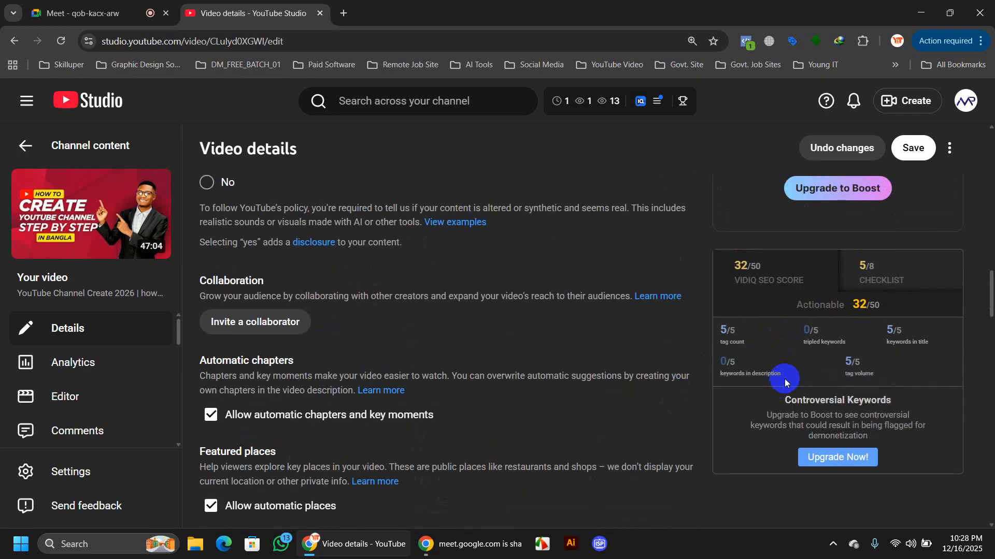
pyautogui.moveTo(786, 377); pyautogui.dragTo(717, 379)
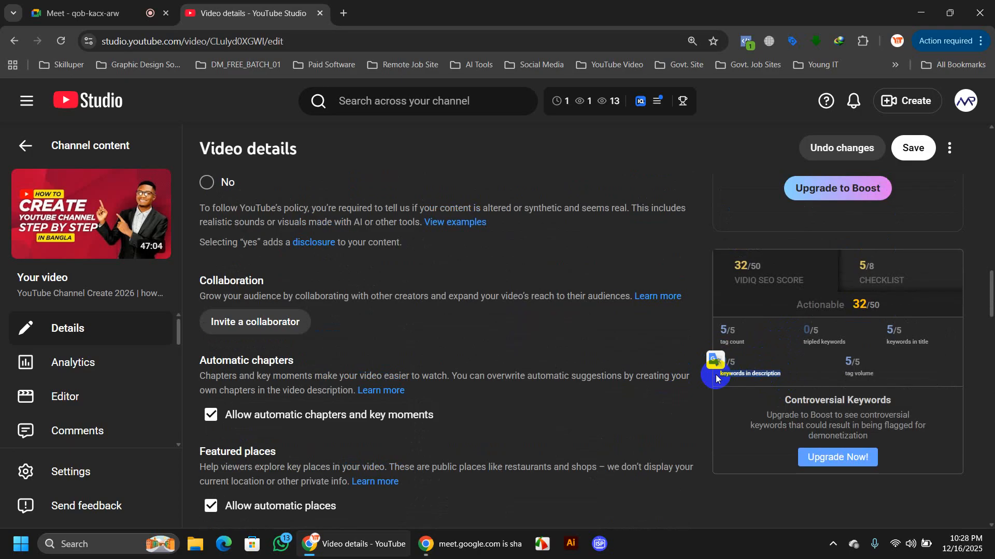
# Copy the full video title and paste it into the empty description.
pyautogui.scroll(15, 726, 380)
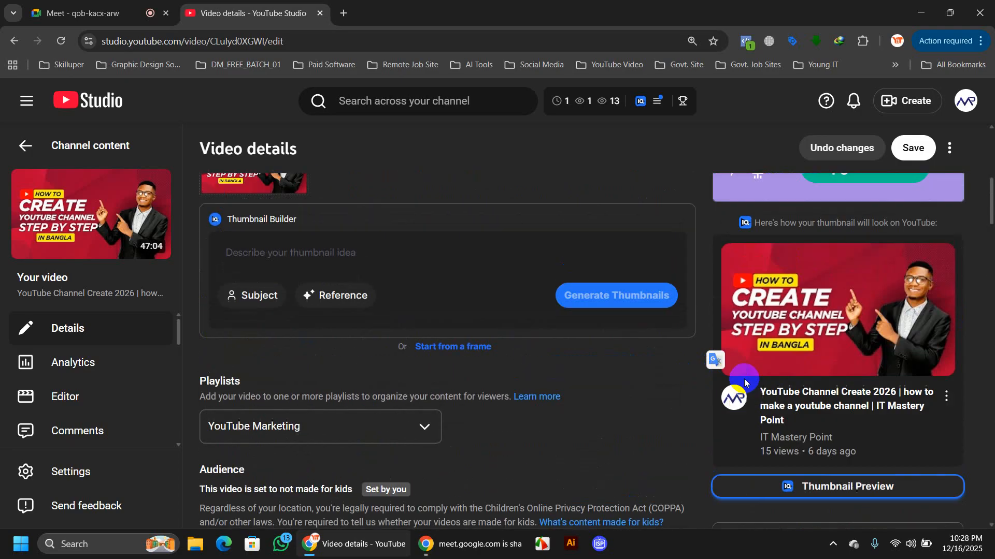
pyautogui.moveTo(641, 197); pyautogui.dragTo(201, 195)
pyautogui.hotkey('ctrl', 'c')
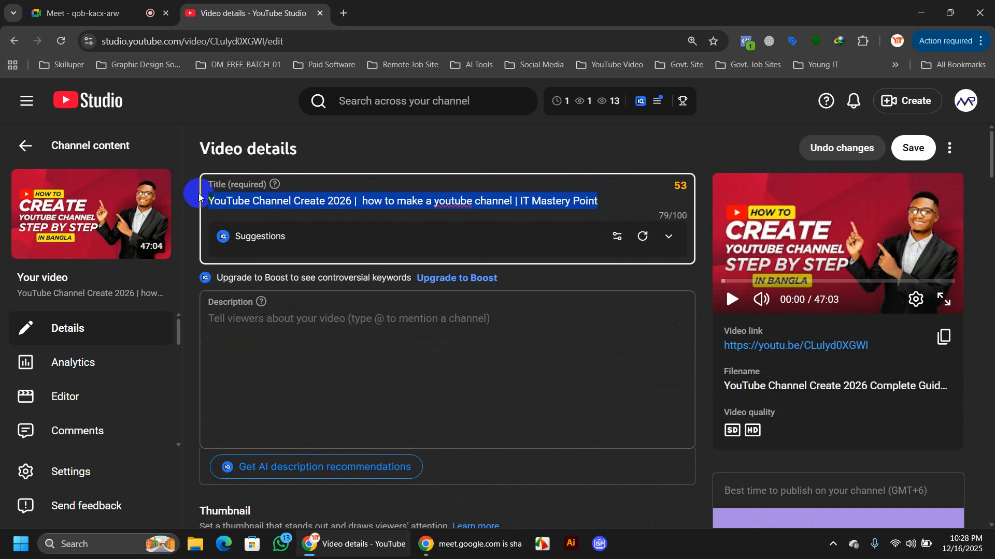
pyautogui.click(304, 324)
pyautogui.hotkey('ctrl', 'v')
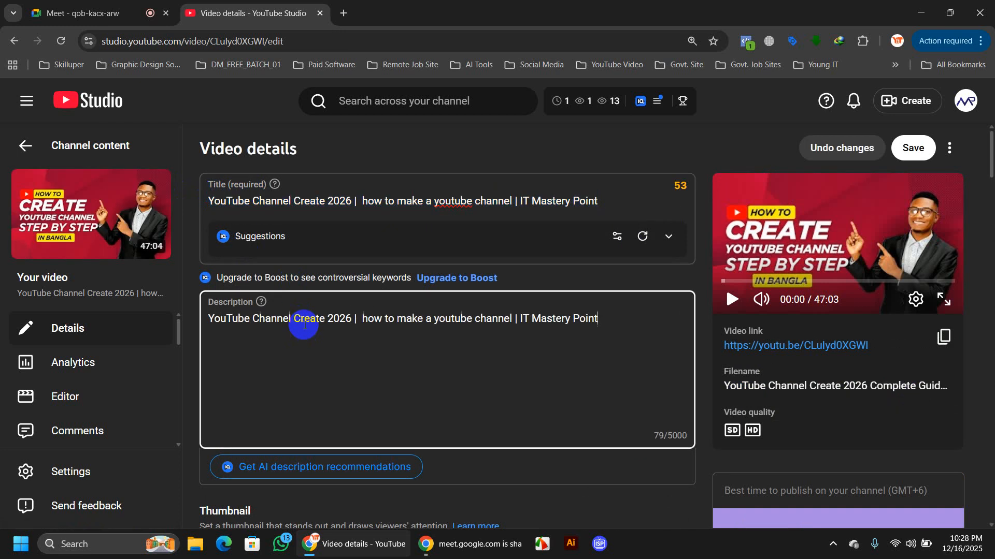
# Examine the vidIQ SEO score, tripled keywords and keywords in description ratings with the title text as the description.
pyautogui.scroll(-10, 824, 370)
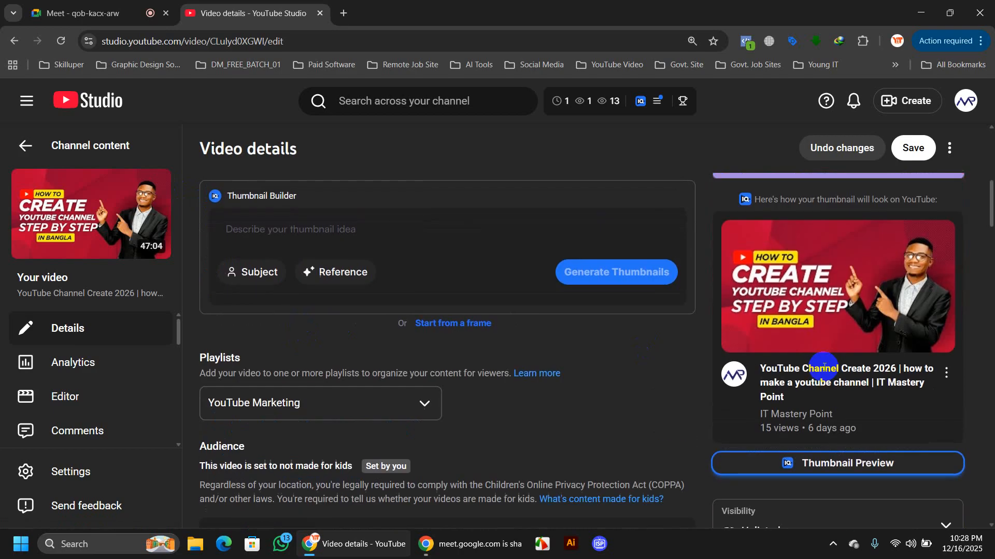
pyautogui.scroll(-10, 823, 369)
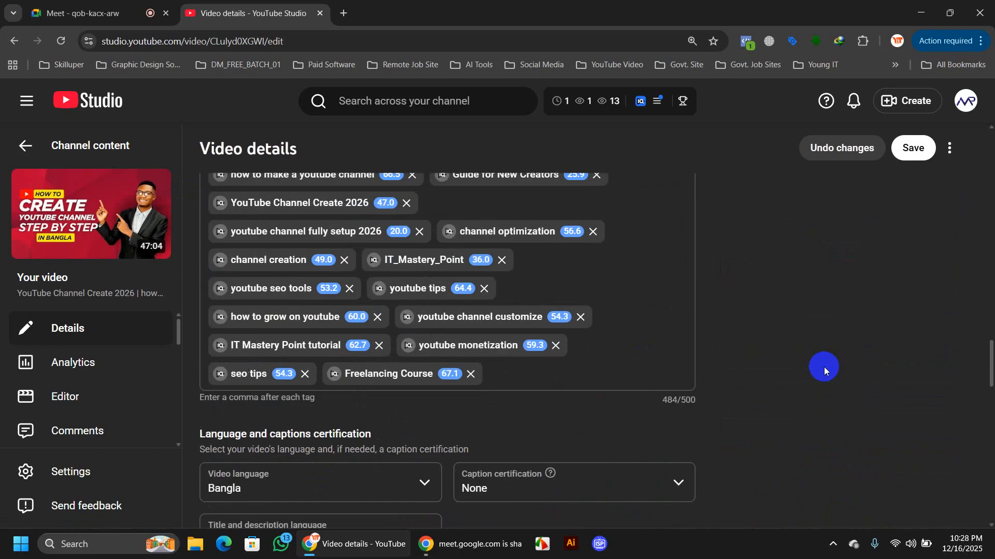
pyautogui.scroll(4, 823, 369)
pyautogui.scroll(8, 823, 369)
pyautogui.scroll(-5, 824, 369)
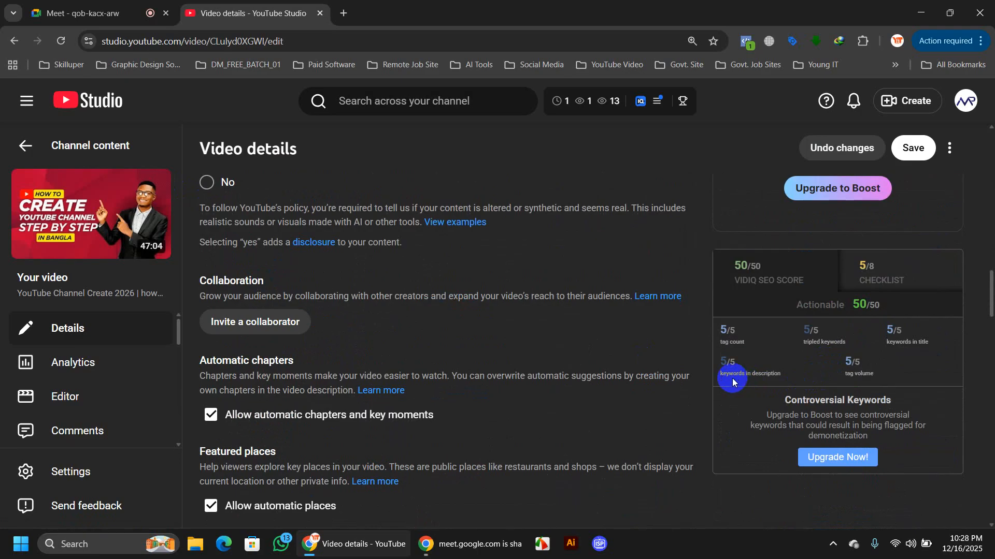
pyautogui.scroll(10, 731, 377)
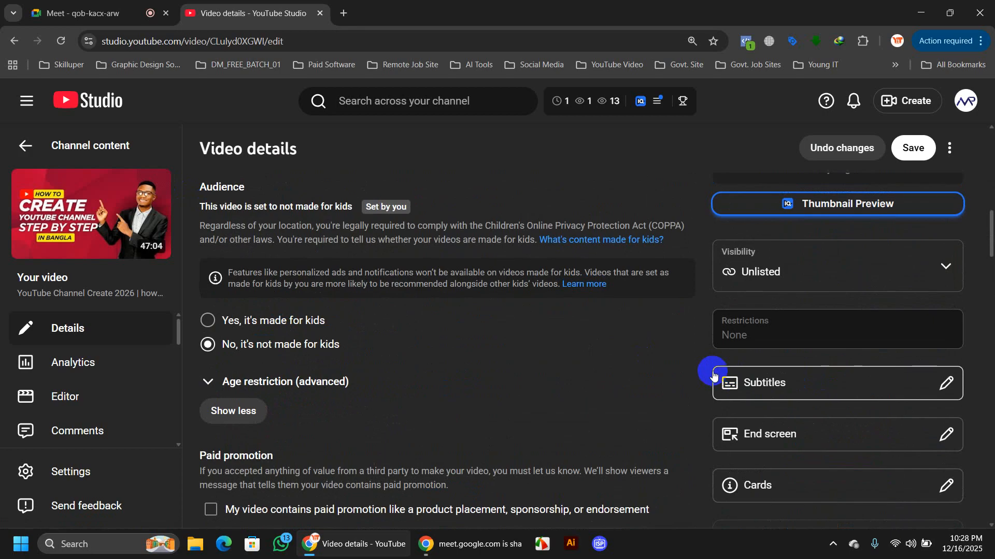
# Compare the pasted description text with the tag list and the keywords in description rating.
pyautogui.scroll(9, 418, 285)
pyautogui.scroll(5, 456, 281)
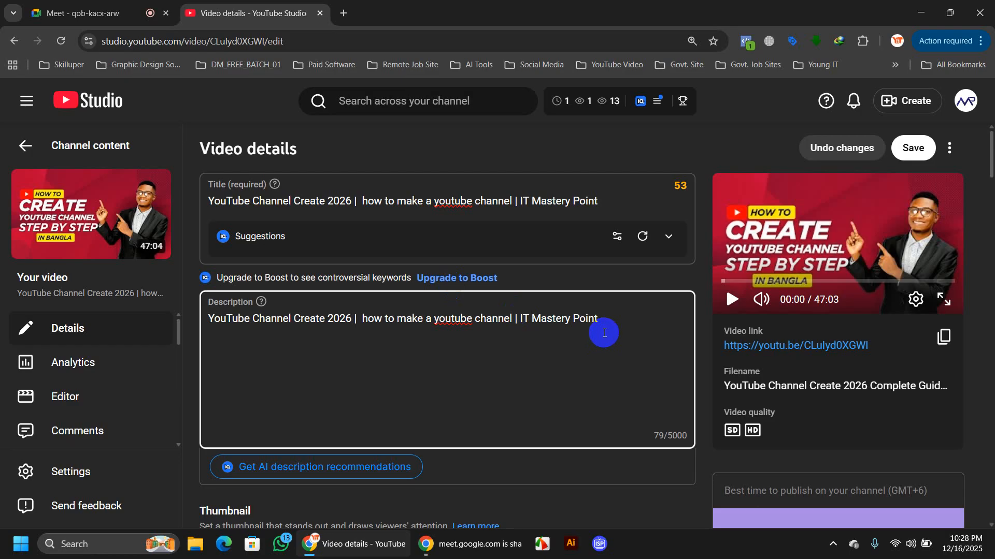
pyautogui.scroll(-14, 655, 348)
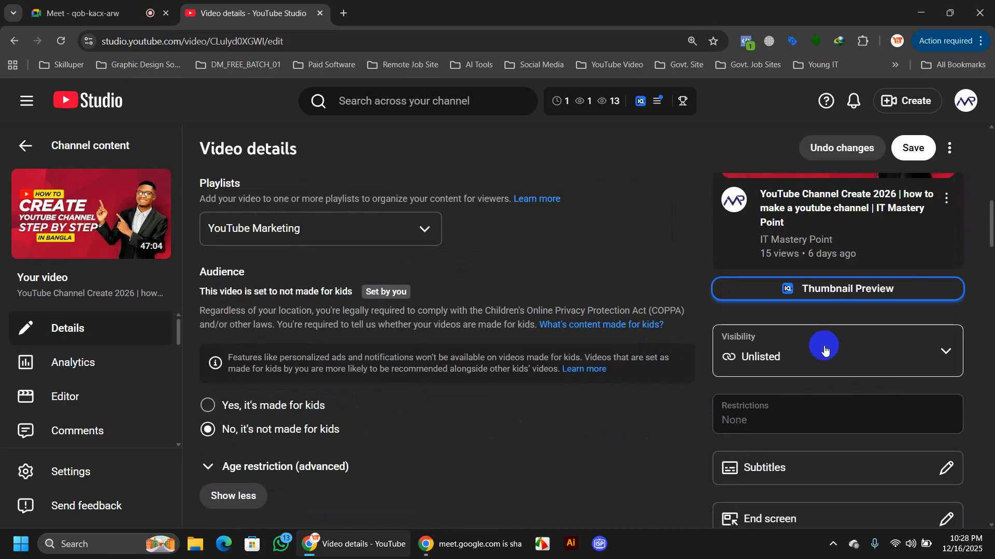
pyautogui.scroll(-12, 860, 348)
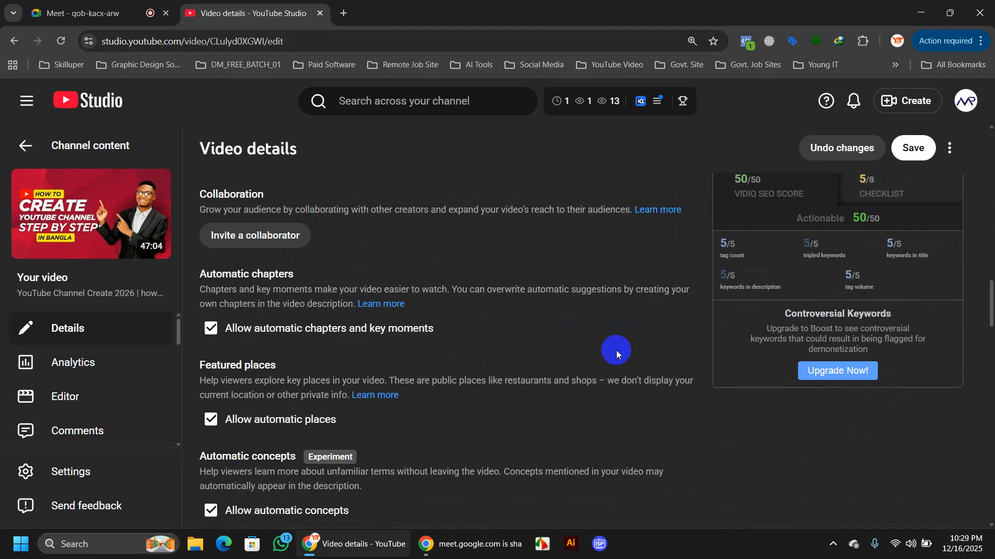
pyautogui.scroll(-6, 616, 350)
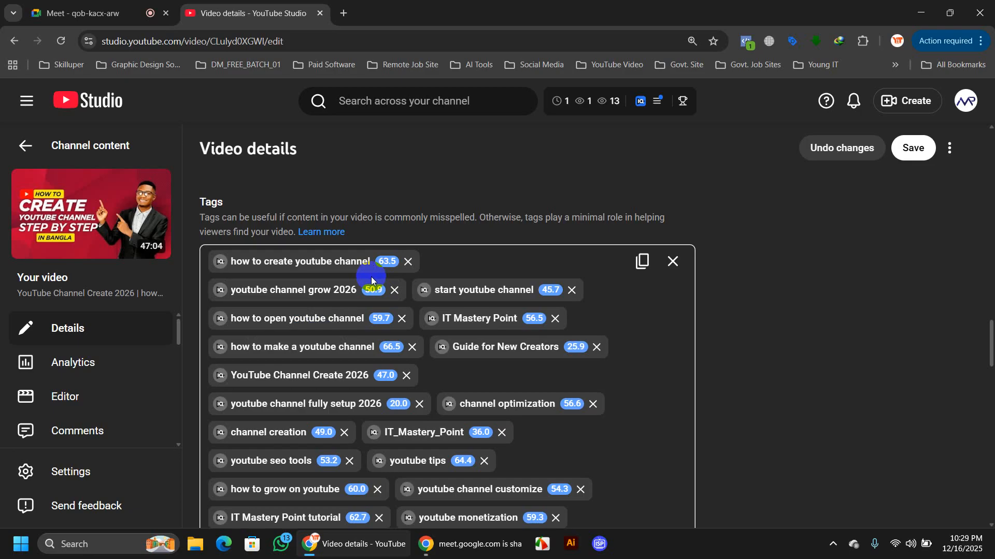
pyautogui.scroll(6, 734, 346)
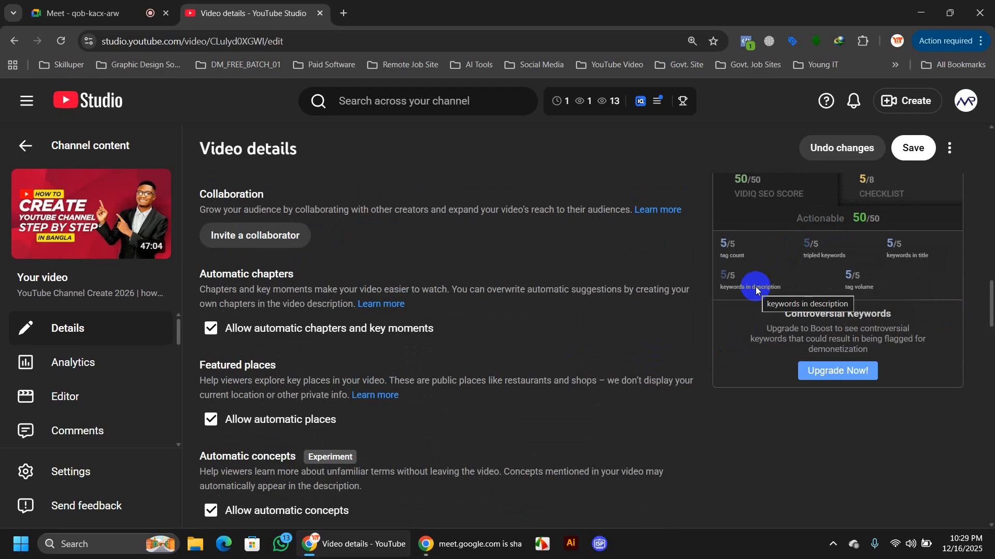
pyautogui.scroll(-6, 755, 287)
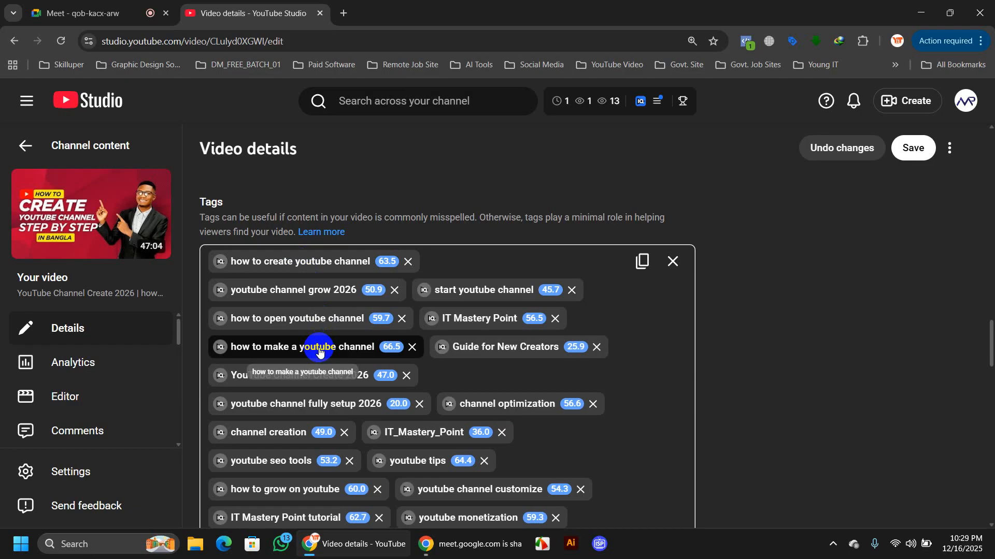
# Check the Google Meet call, return to the YouTube Studio video details and close the floating meeting window.
pyautogui.click(85, 14)
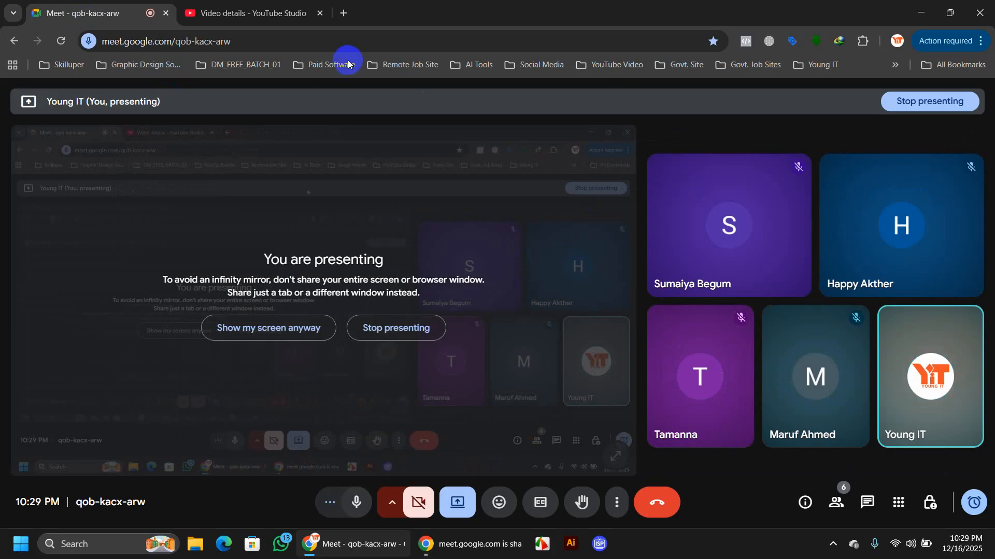
pyautogui.click(267, 14)
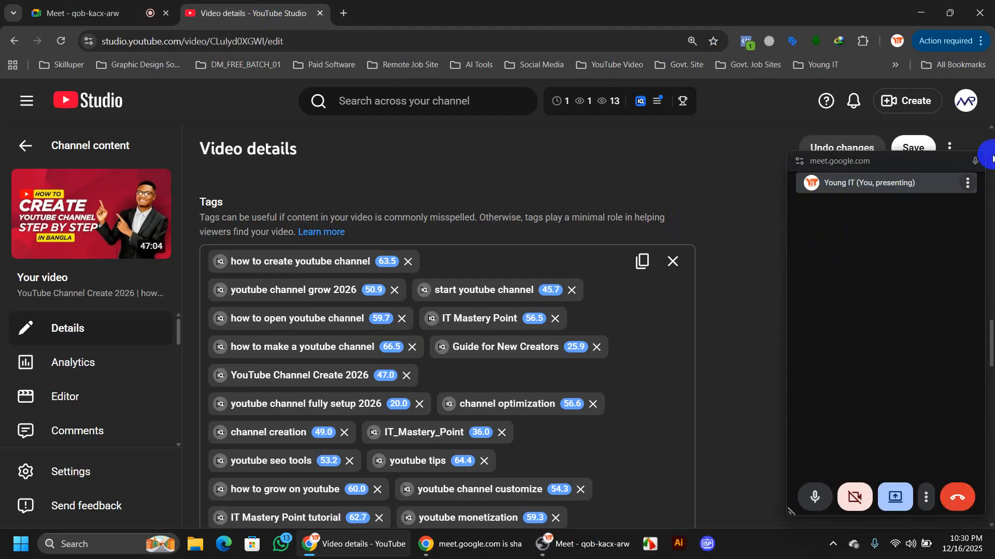
pyautogui.click(975, 162)
# Examine the tag volume rating in the vidIQ breakdown and compare it with the scores of the individual tags.
pyautogui.scroll(6, 878, 256)
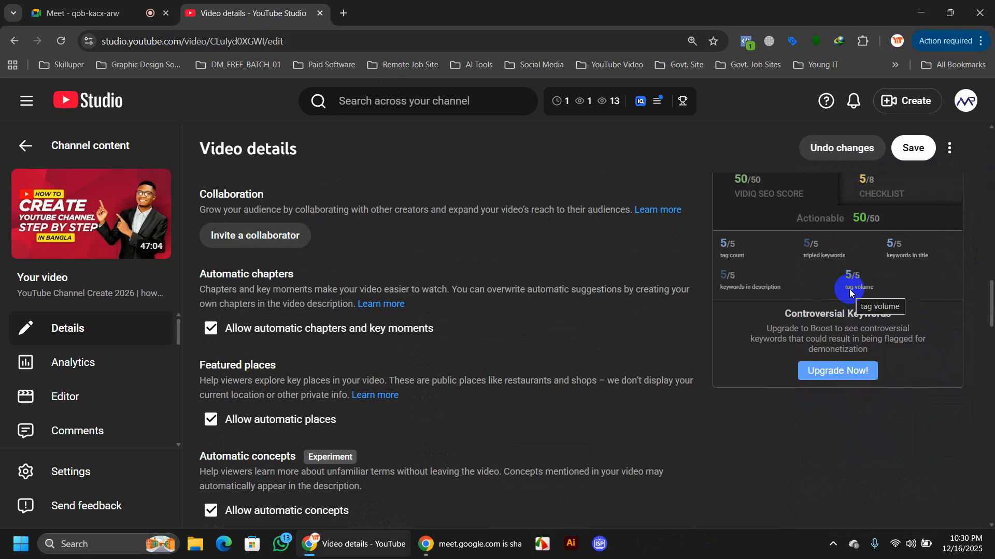
pyautogui.scroll(-10, 850, 289)
pyautogui.scroll(3, 573, 360)
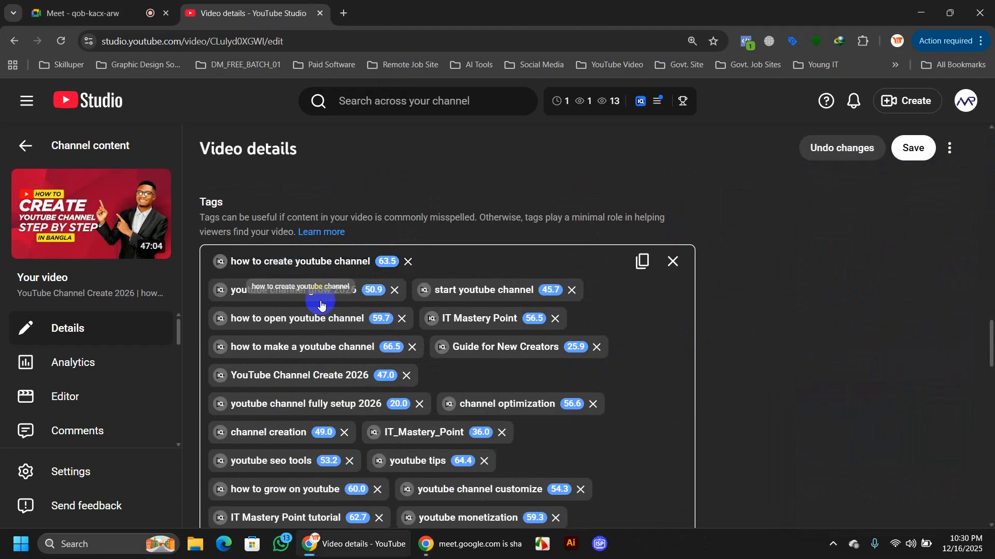
pyautogui.scroll(-3, 331, 308)
pyautogui.scroll(10, 858, 240)
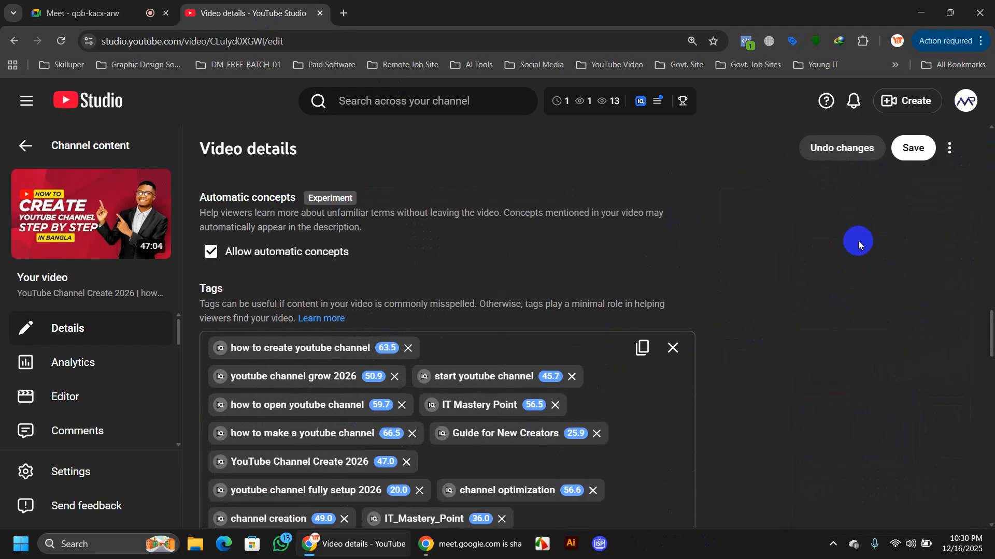
pyautogui.scroll(-6, 853, 254)
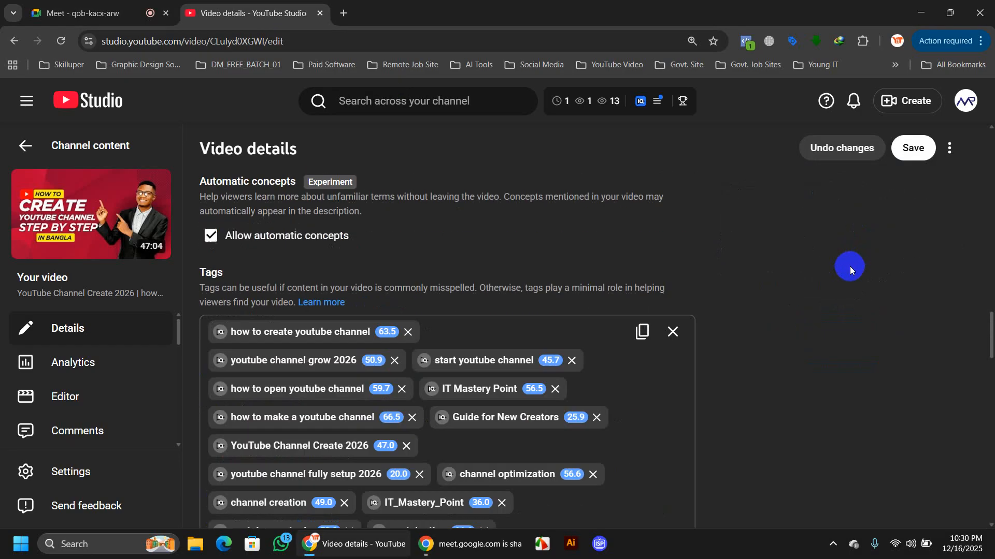
pyautogui.scroll(6, 849, 267)
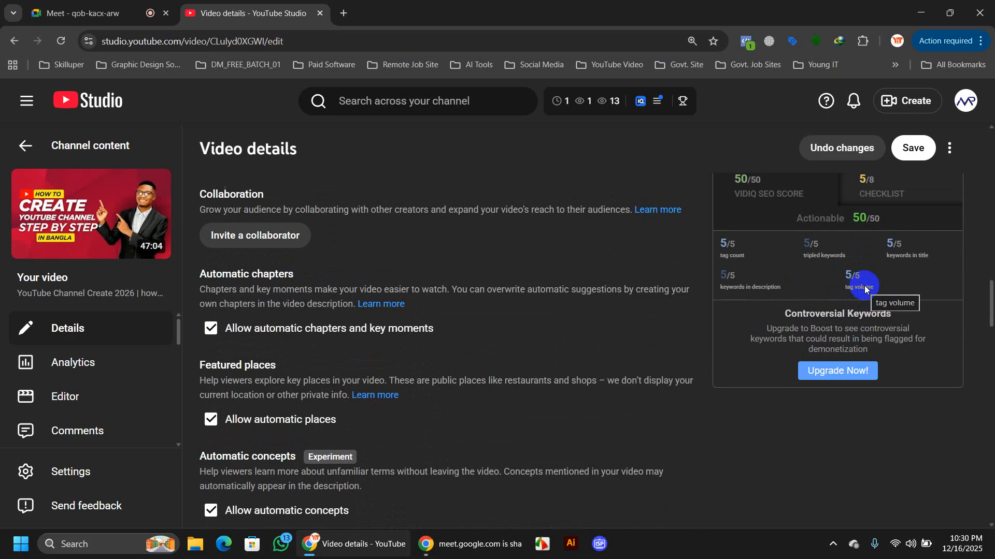
pyautogui.scroll(-7, 577, 349)
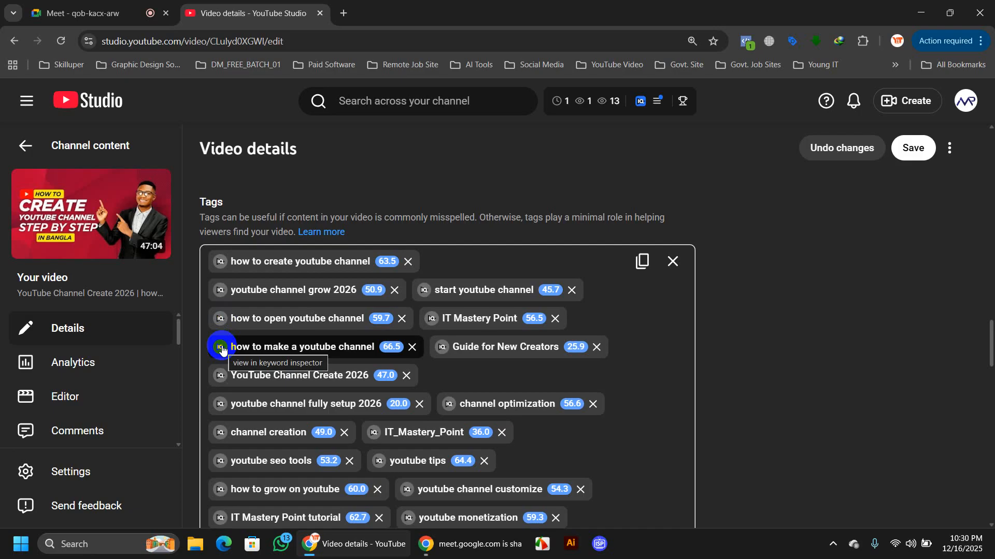
# Open the tag "how to create youtube channel" in the Keyword Inspector and highlight its search volume and competition.
pyautogui.click(220, 264)
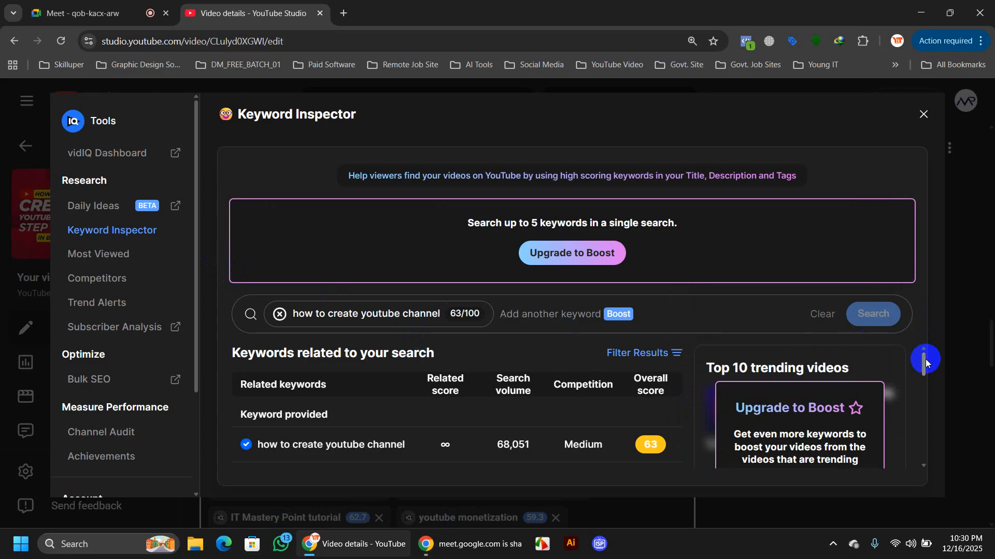
pyautogui.moveTo(926, 362); pyautogui.dragTo(925, 366)
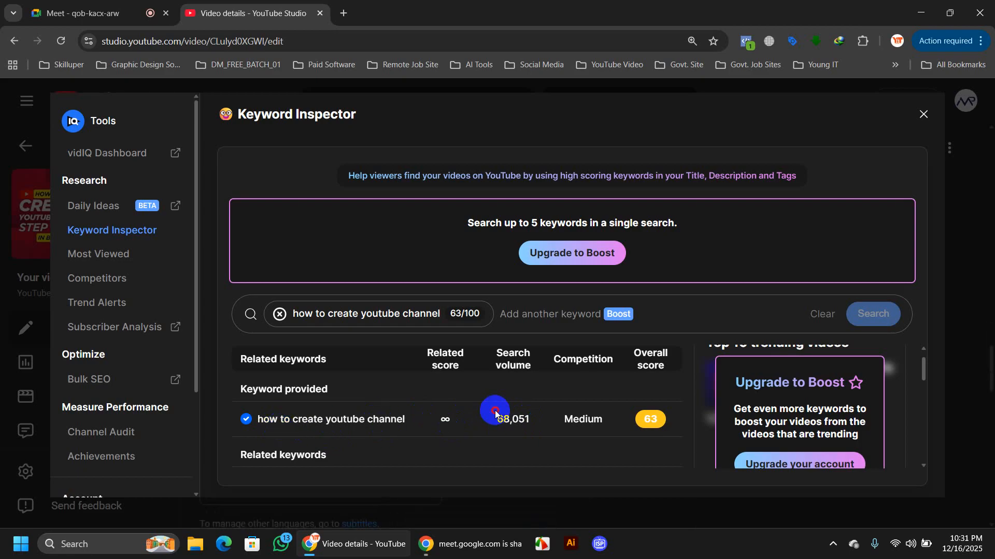
pyautogui.moveTo(534, 424); pyautogui.dragTo(492, 417)
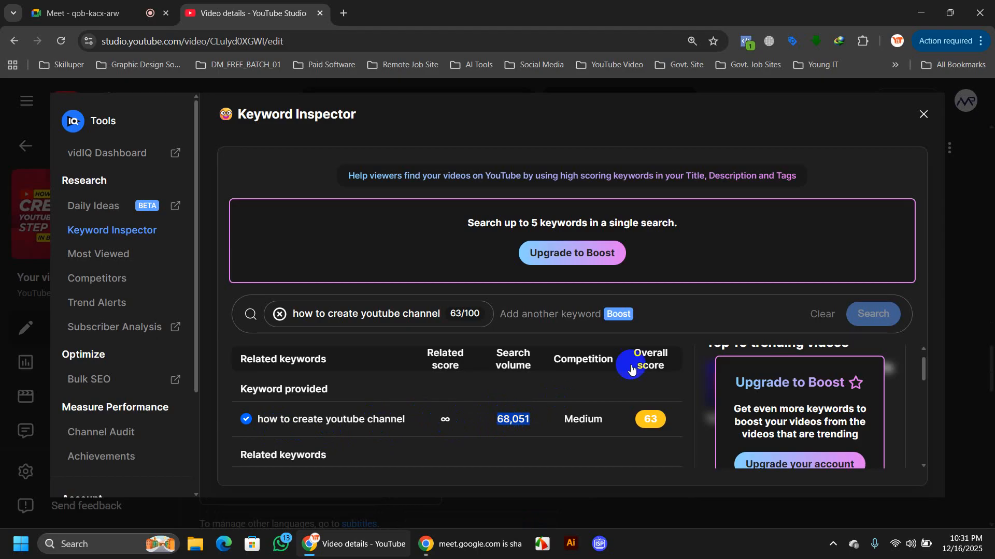
pyautogui.moveTo(553, 422)
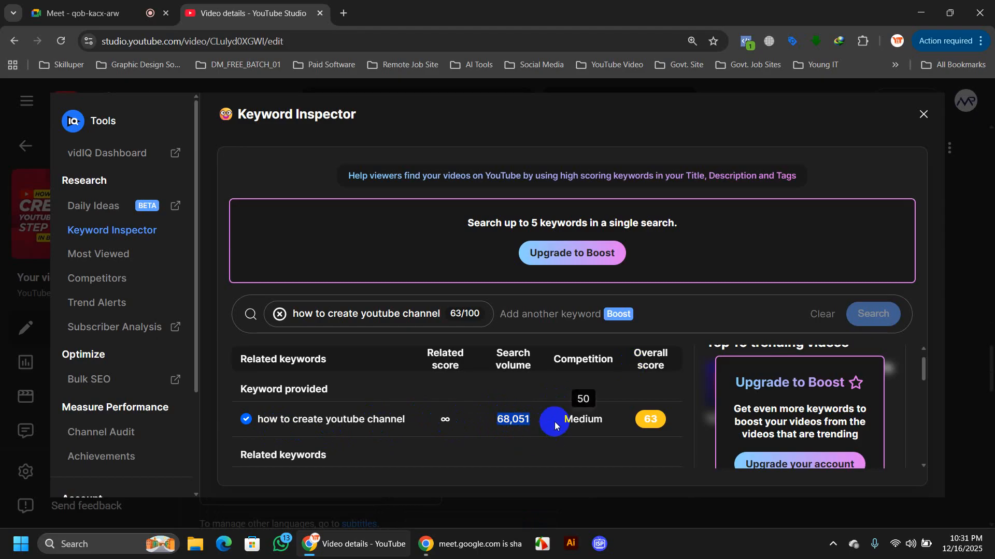
pyautogui.moveTo(563, 421); pyautogui.dragTo(602, 424)
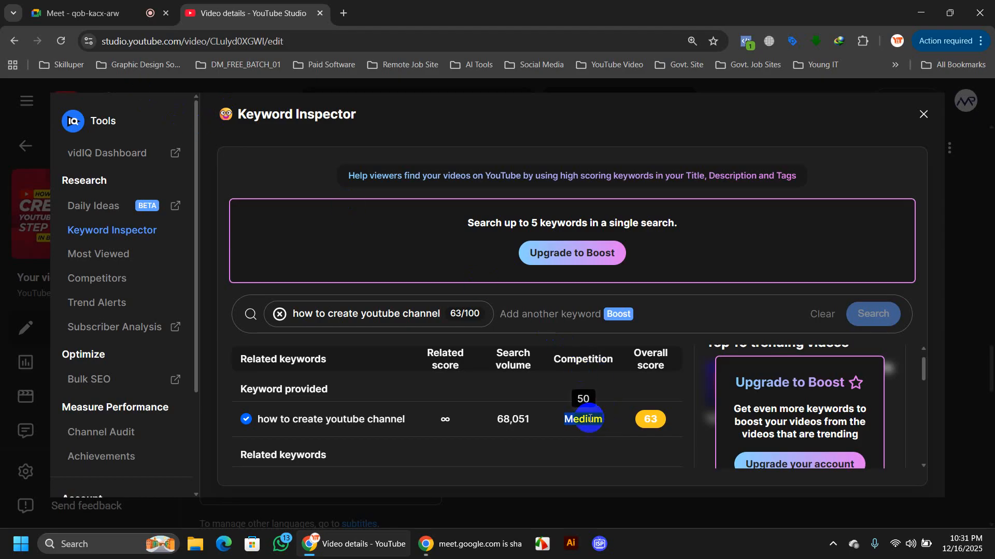
# Look in on the Google Meet class again, go back to the Keyword Inspector and dismiss the floating meeting window.
pyautogui.click(83, 11)
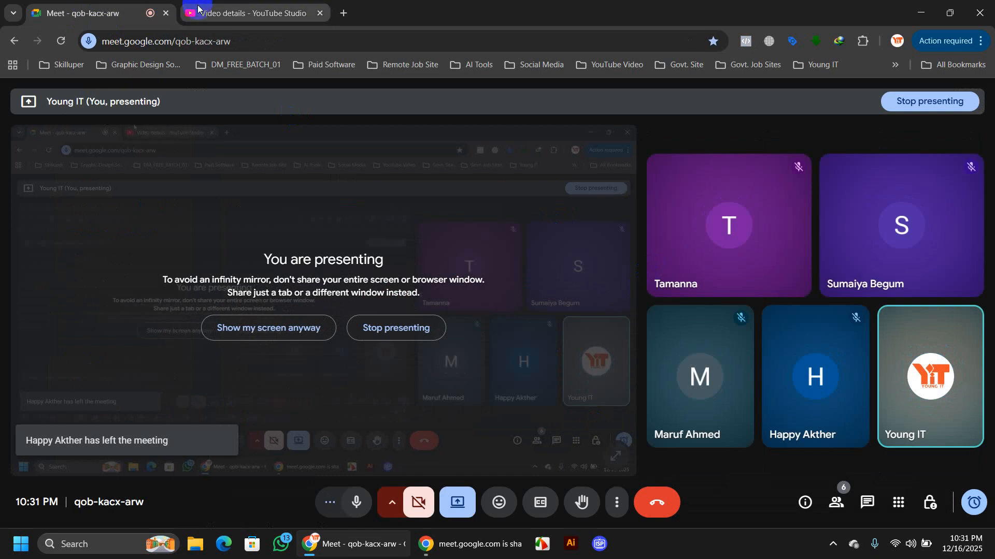
pyautogui.click(224, 13)
pyautogui.moveTo(599, 430)
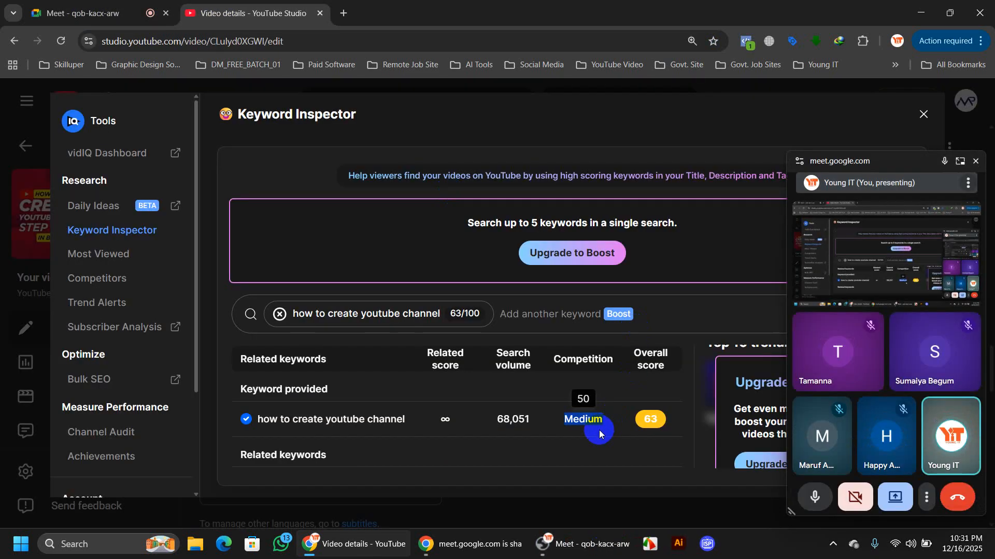
pyautogui.click(976, 162)
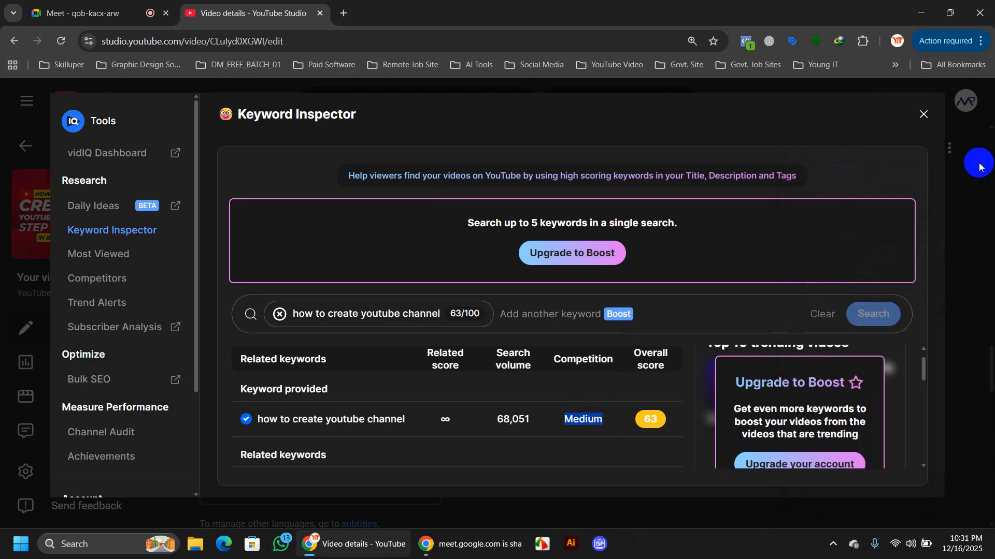
# Examine the competition rating of the keyword "how to create youtube channel" alongside its search volume.
pyautogui.moveTo(593, 435)
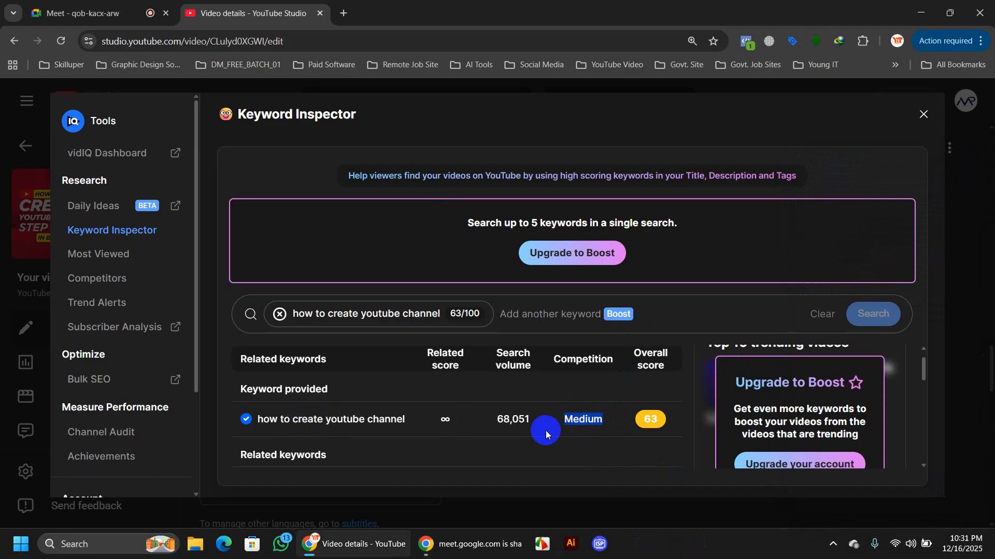
pyautogui.moveTo(557, 428)
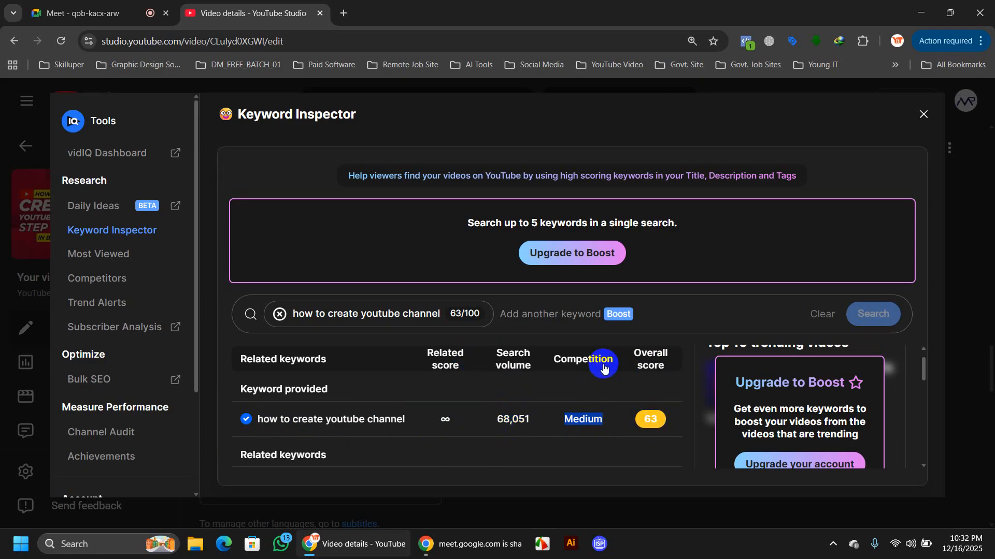
pyautogui.moveTo(599, 422)
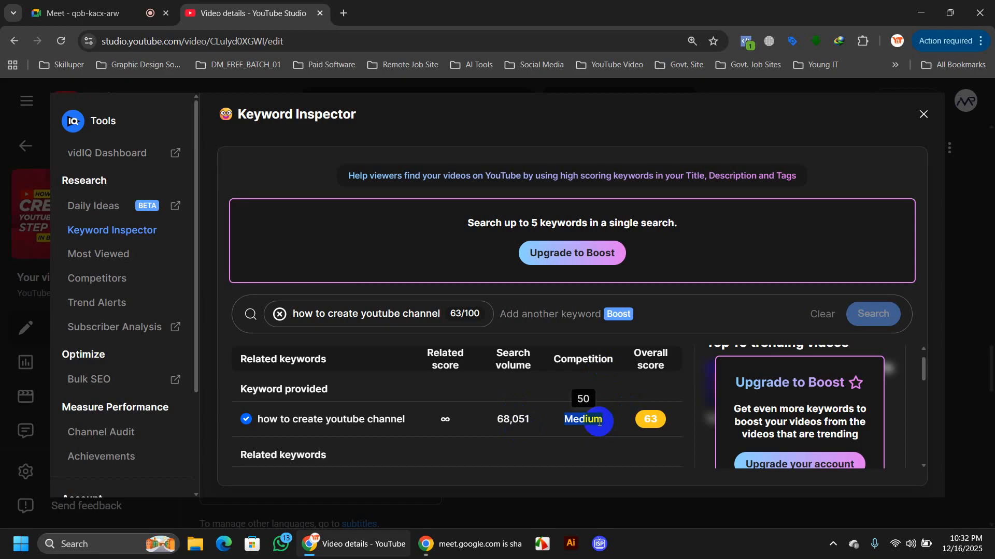
# Highlight the competition rating of the keyword "how to create youtube channel" and close the Keyword Inspector.
pyautogui.moveTo(601, 422); pyautogui.dragTo(564, 424)
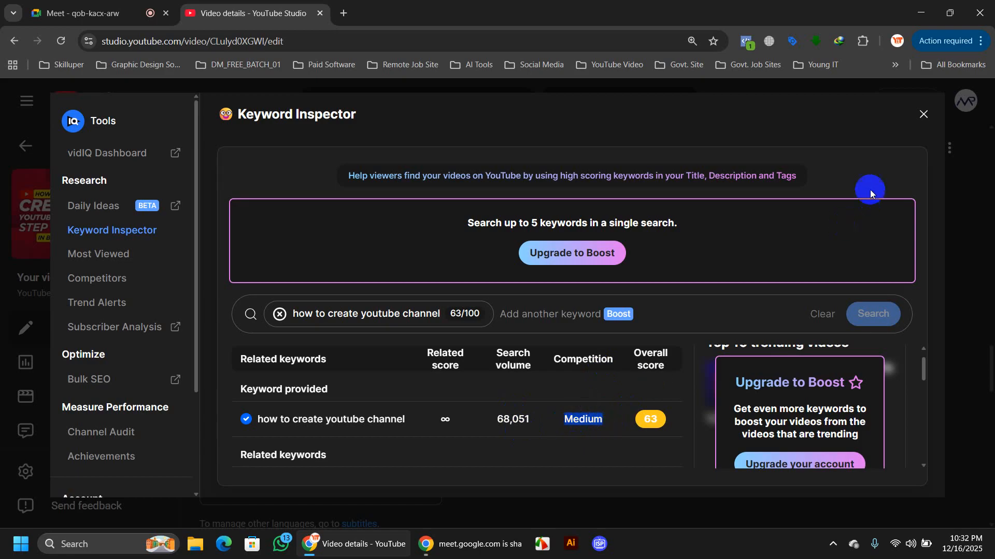
pyautogui.click(920, 115)
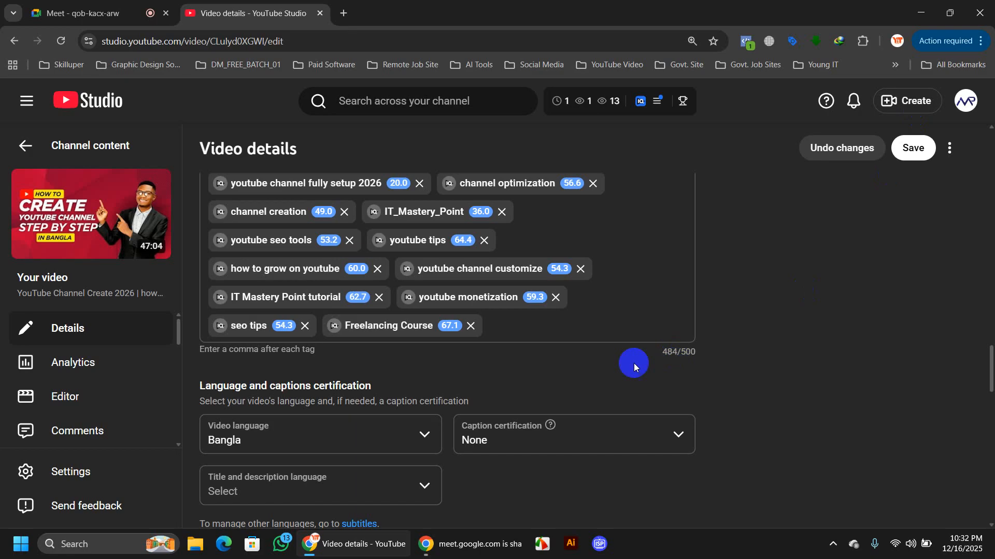
# Examine the vidIQ SEO score breakdown on the video details page together with the scored tag list.
pyautogui.scroll(5, 633, 362)
pyautogui.scroll(12, 636, 373)
pyautogui.scroll(-8, 639, 376)
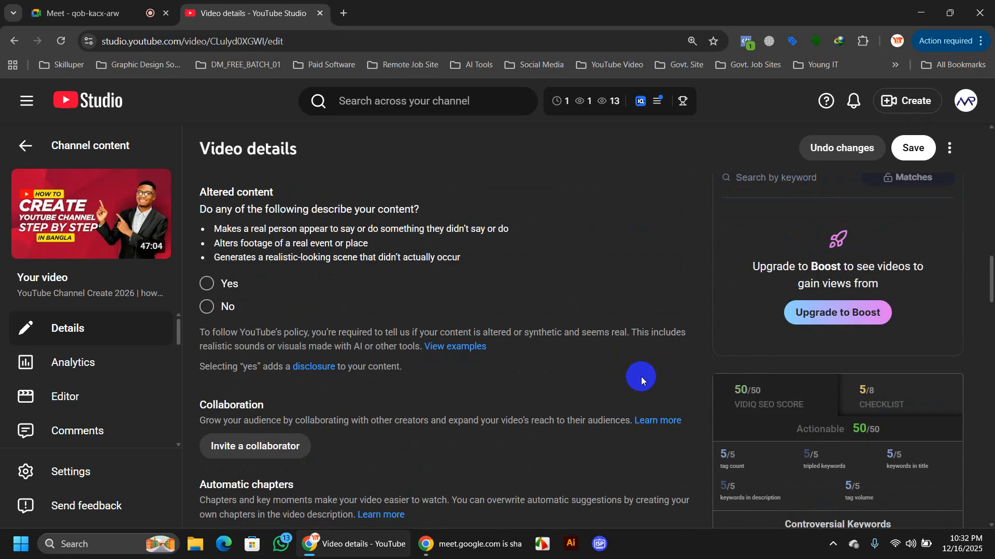
pyautogui.scroll(-5, 641, 377)
pyautogui.scroll(8, 641, 378)
pyautogui.scroll(-6, 641, 377)
pyautogui.scroll(5, 642, 380)
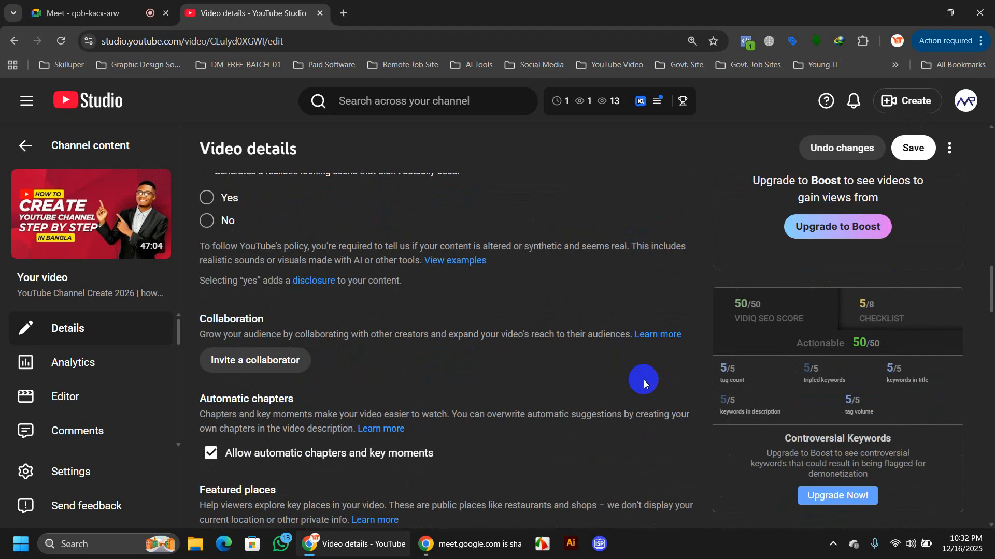
pyautogui.scroll(-7, 645, 380)
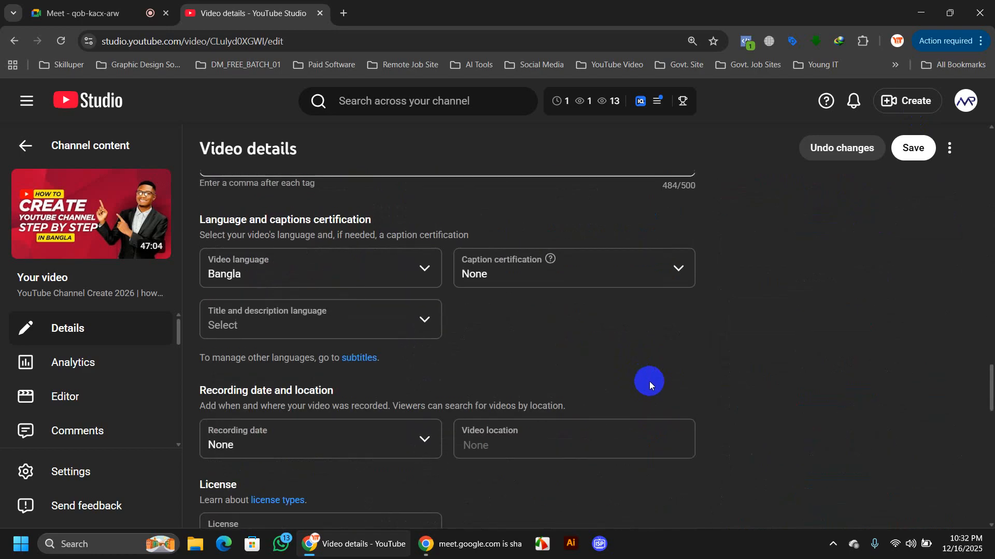
pyautogui.scroll(3, 648, 381)
# Look in on the Google Meet class, return to the video details and dismiss the floating meeting window.
pyautogui.click(129, 12)
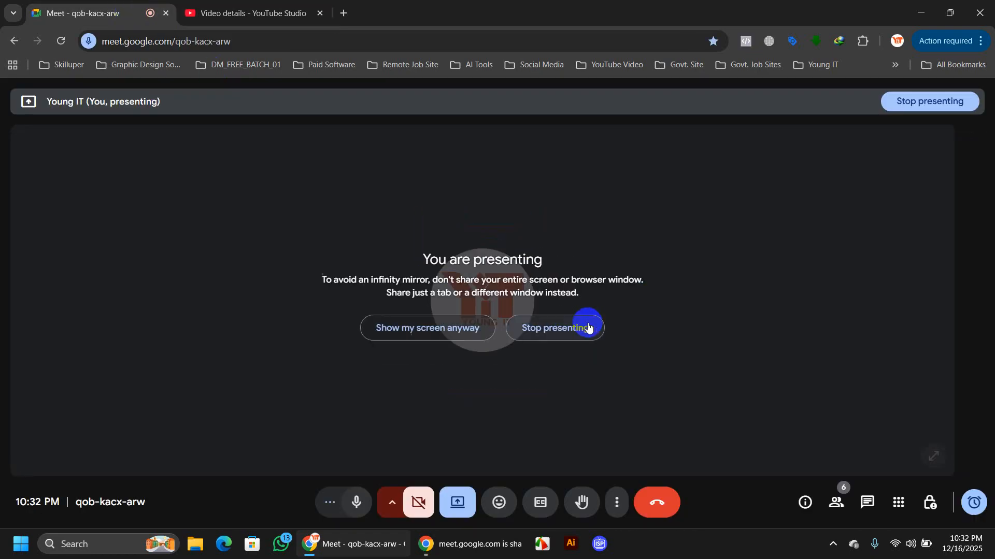
pyautogui.click(269, 13)
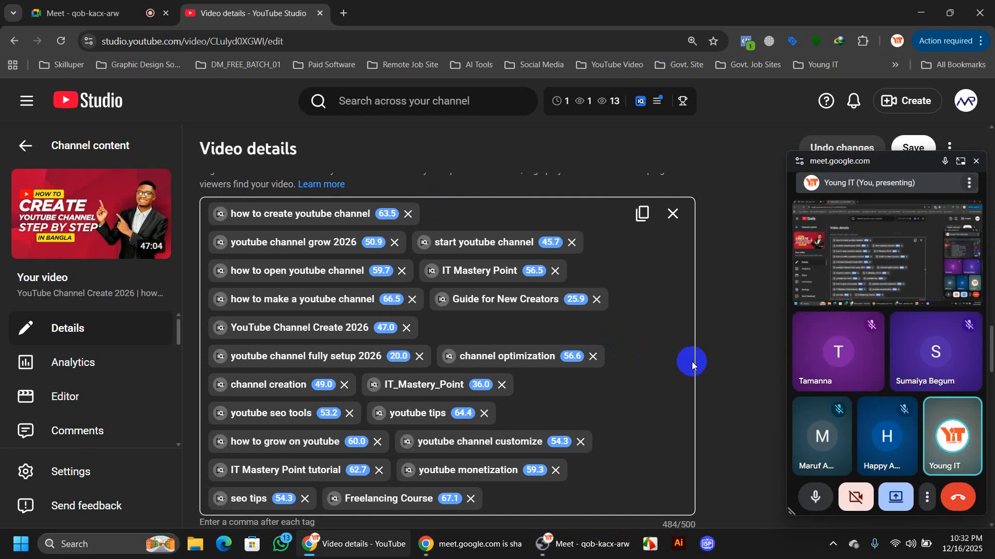
pyautogui.click(977, 161)
# Open the tag "how to open youtube channel" in the Keyword Inspector and view its related keywords.
pyautogui.scroll(10, 688, 408)
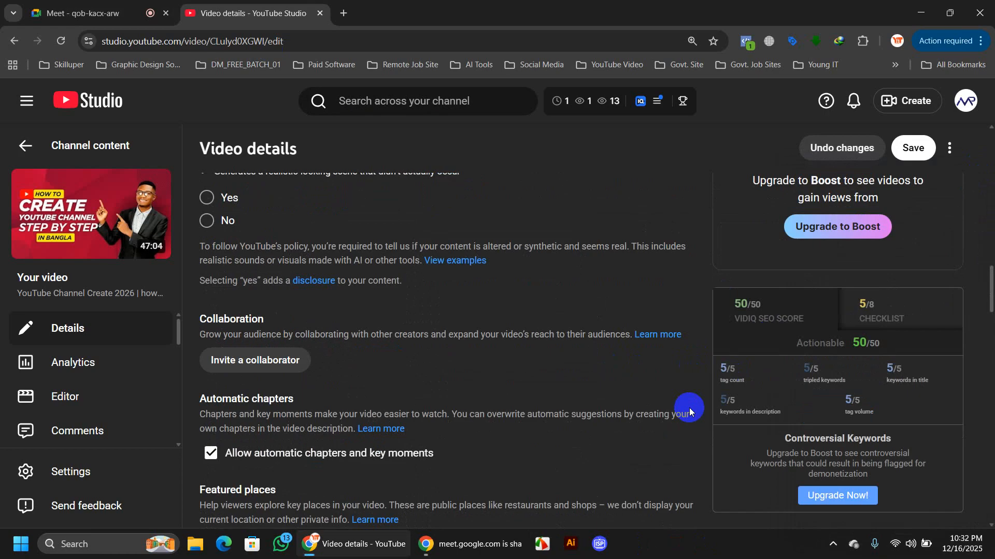
pyautogui.scroll(-12, 689, 408)
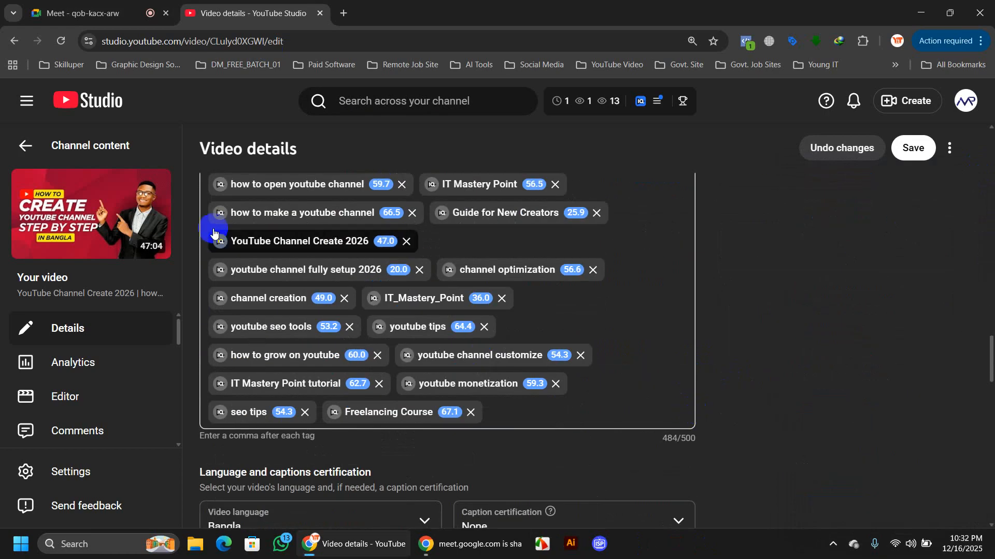
pyautogui.click(220, 185)
pyautogui.scroll(-1, 593, 428)
pyautogui.scroll(-2, 594, 428)
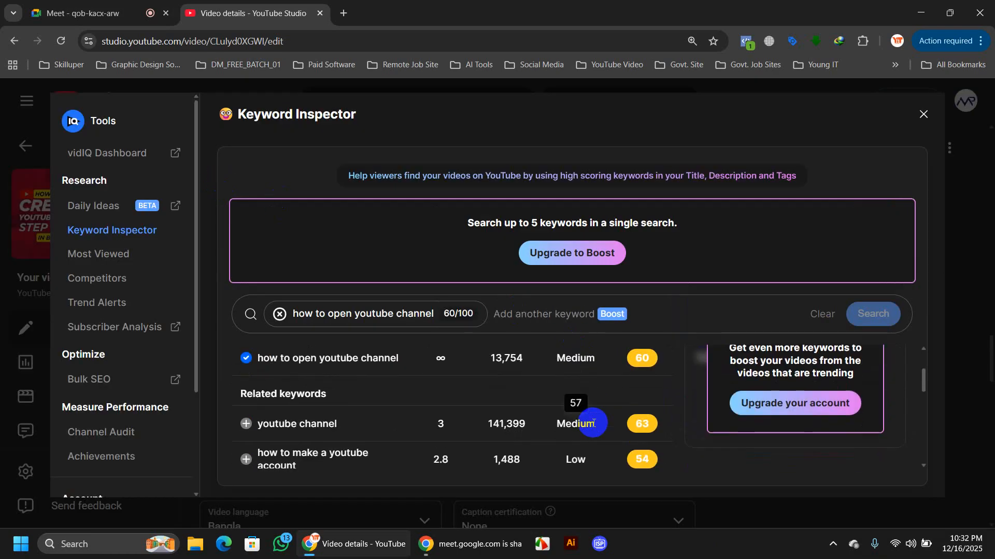
# Compare the search volume and competition of "how to open youtube channel" with those of its related keywords.
pyautogui.scroll(3, 595, 422)
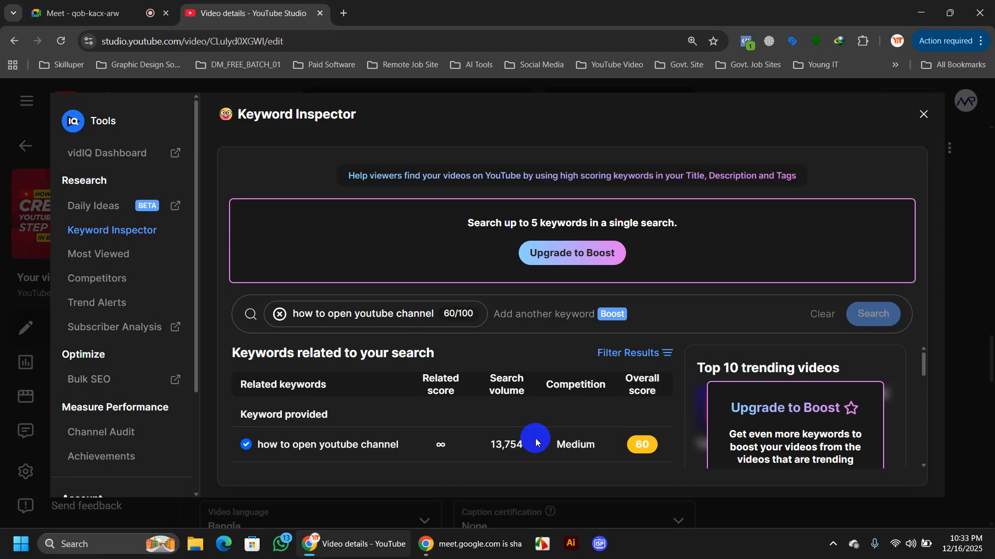
pyautogui.scroll(-5, 609, 456)
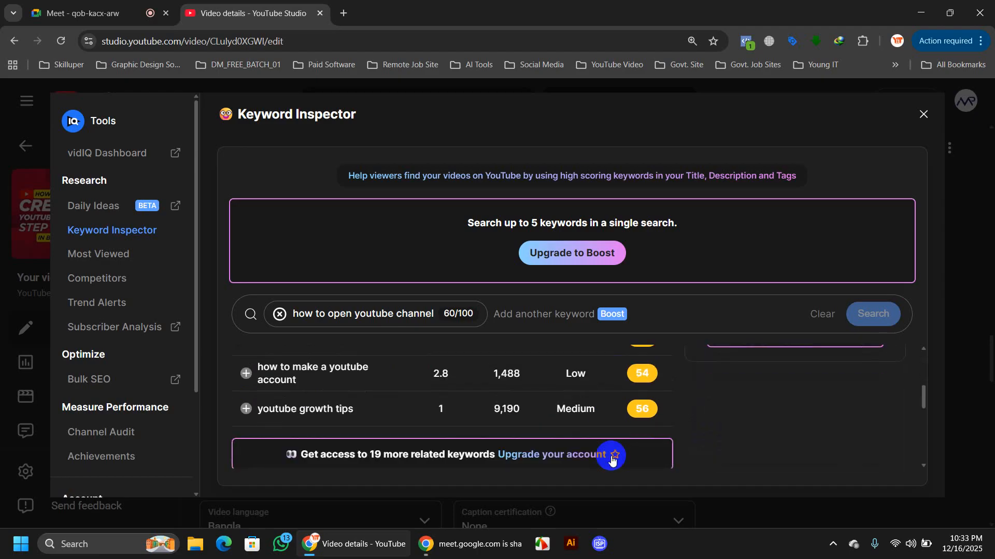
pyautogui.scroll(2, 611, 456)
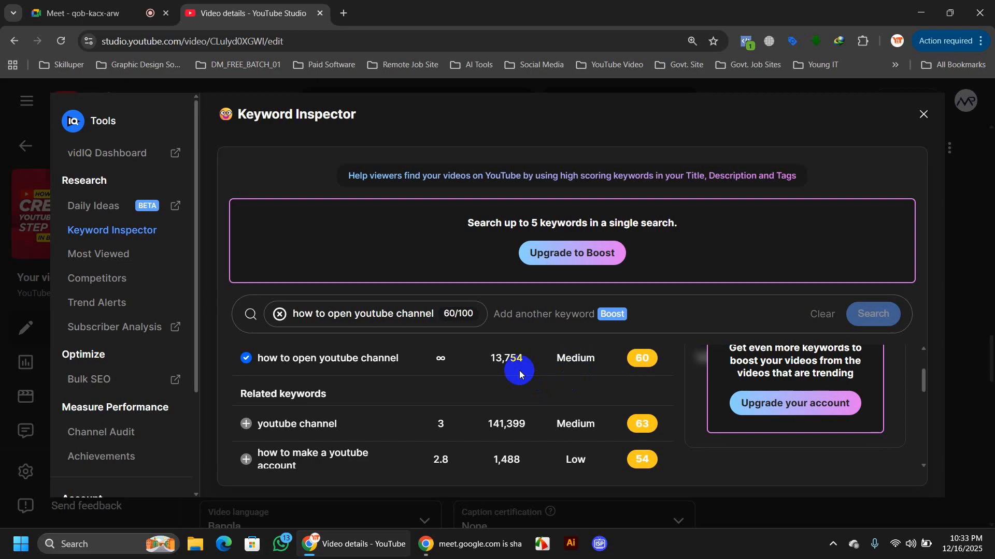
pyautogui.scroll(2, 539, 434)
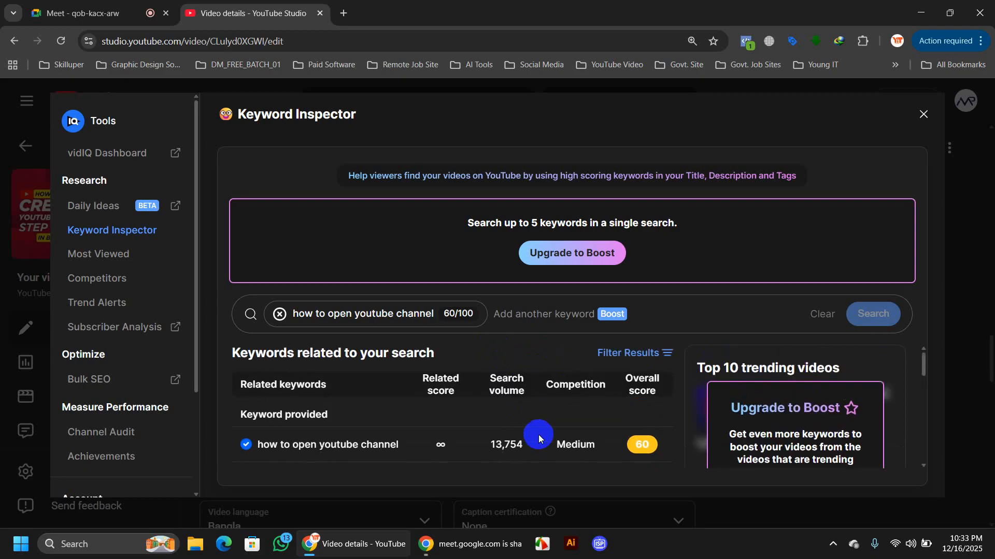
pyautogui.scroll(-4, 592, 434)
pyautogui.scroll(2, 592, 434)
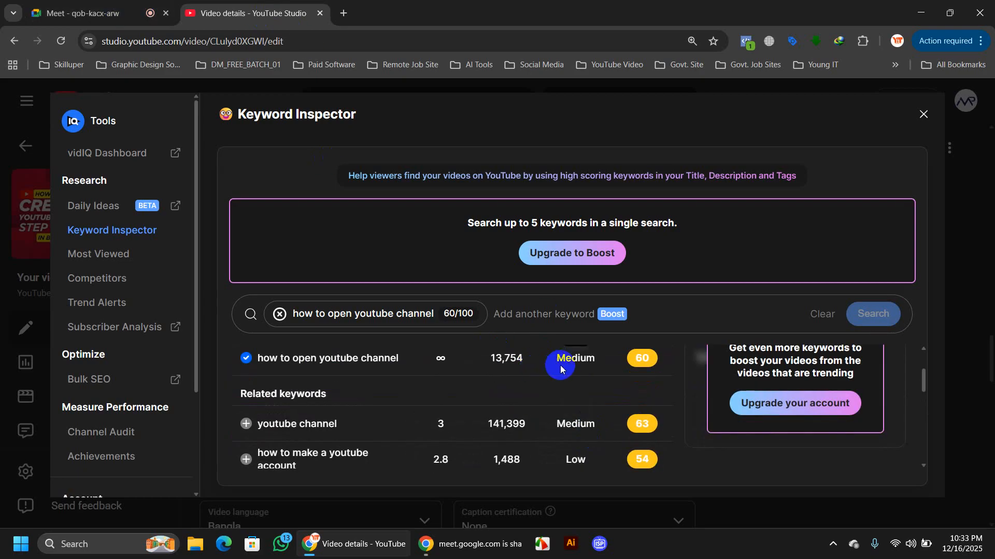
pyautogui.scroll(2, 563, 372)
pyautogui.moveTo(555, 440)
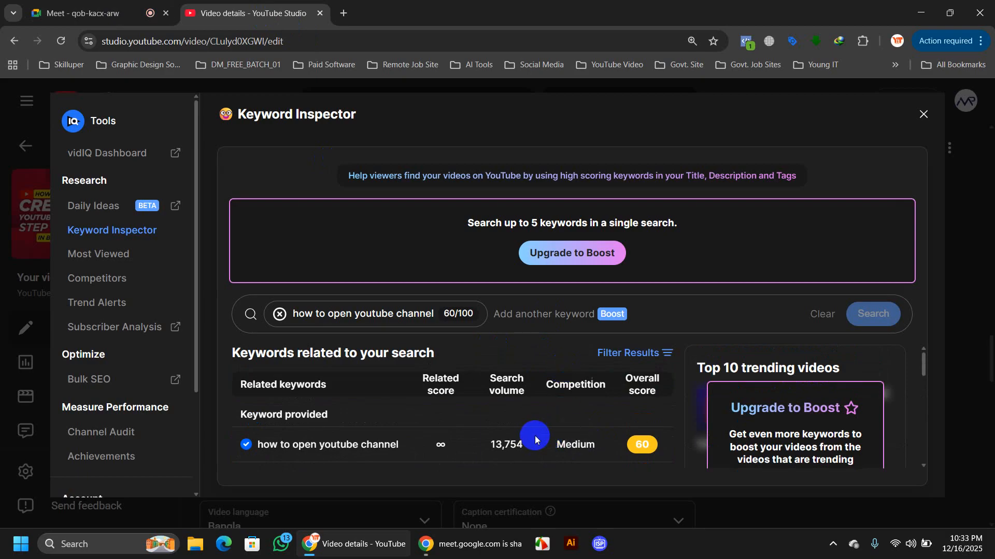
# Check the Google Meet class, return to the Keyword Inspector and highlight the search volume of "how to open youtube channel".
pyautogui.click(83, 4)
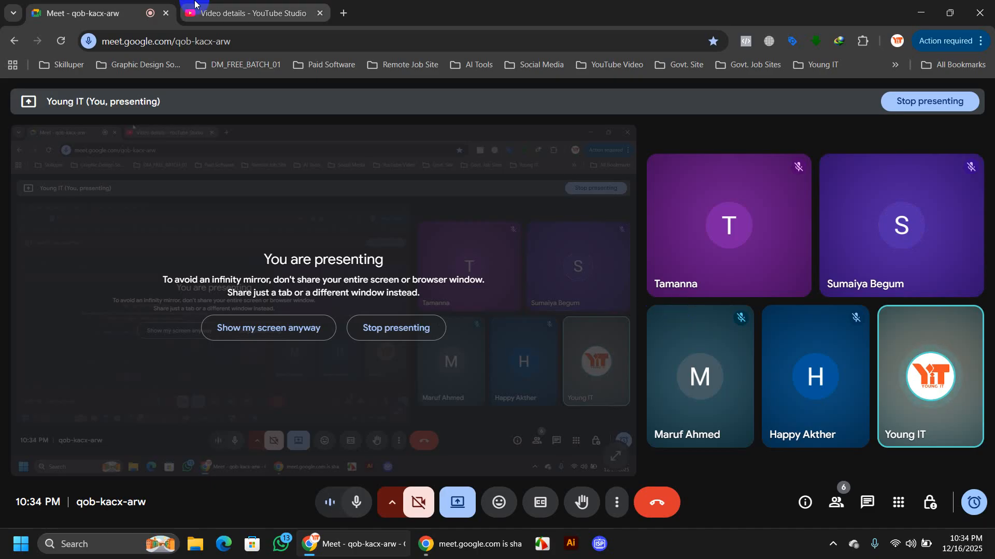
pyautogui.click(217, 8)
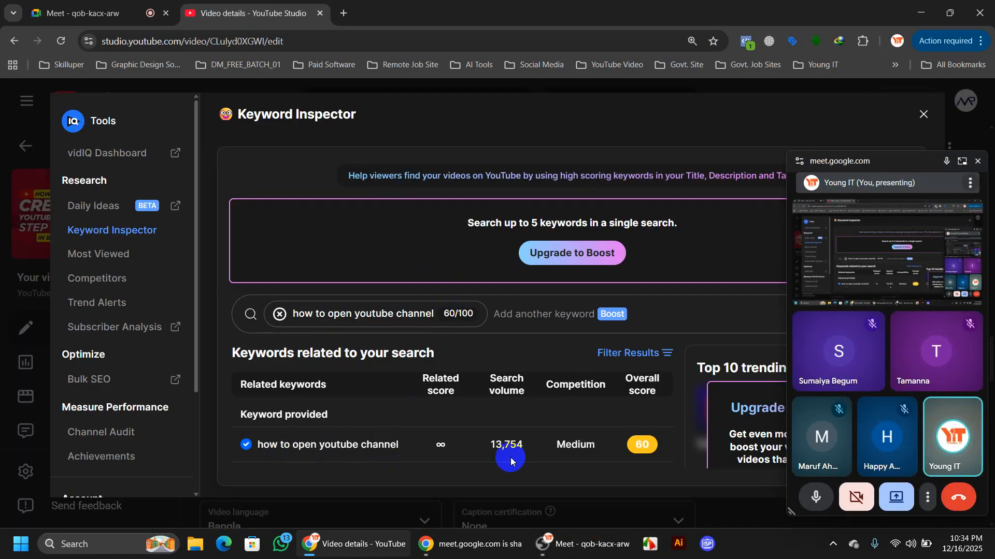
pyautogui.moveTo(582, 456)
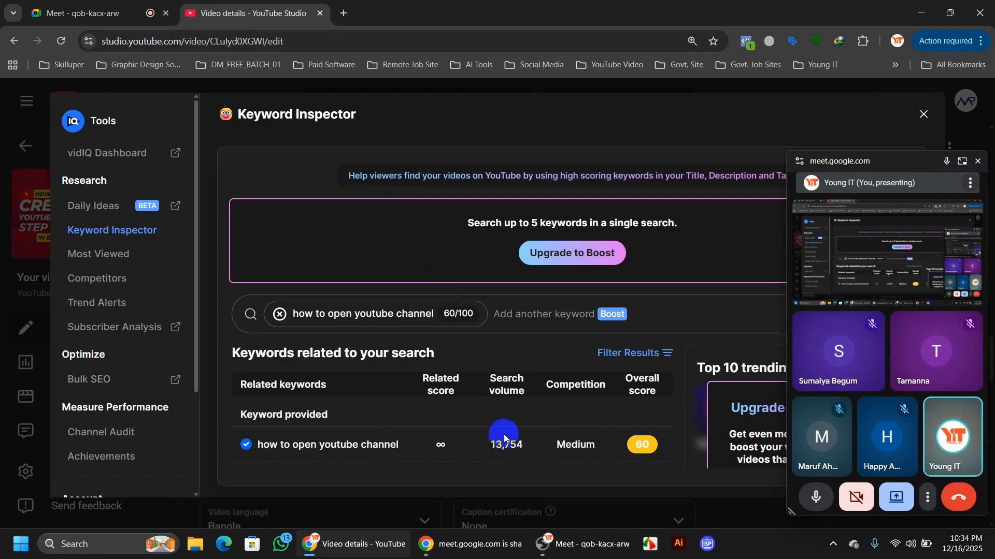
pyautogui.moveTo(491, 445); pyautogui.dragTo(522, 449)
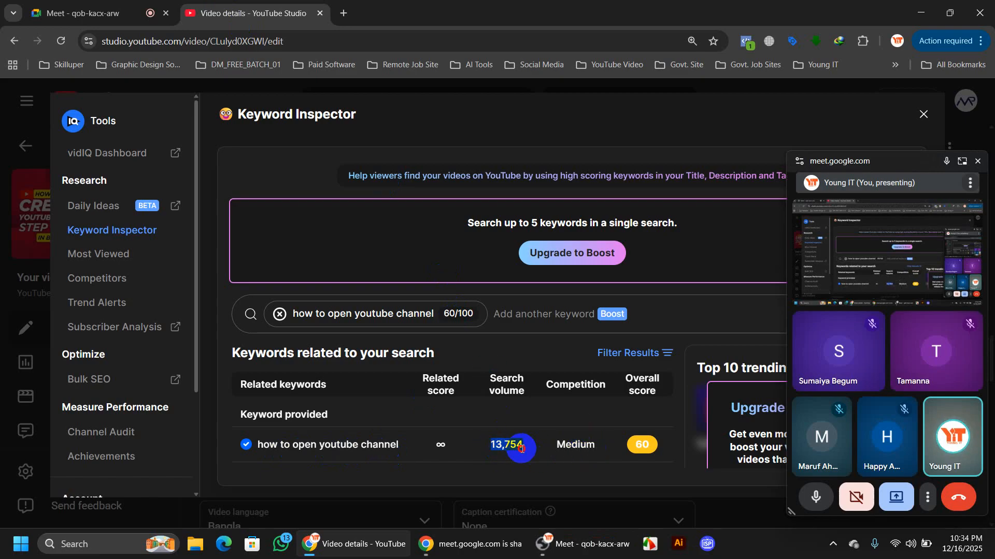
# Review the related keywords' search volumes once more, and close the Keyword Inspector and the floating meeting window.
pyautogui.scroll(-2, 522, 448)
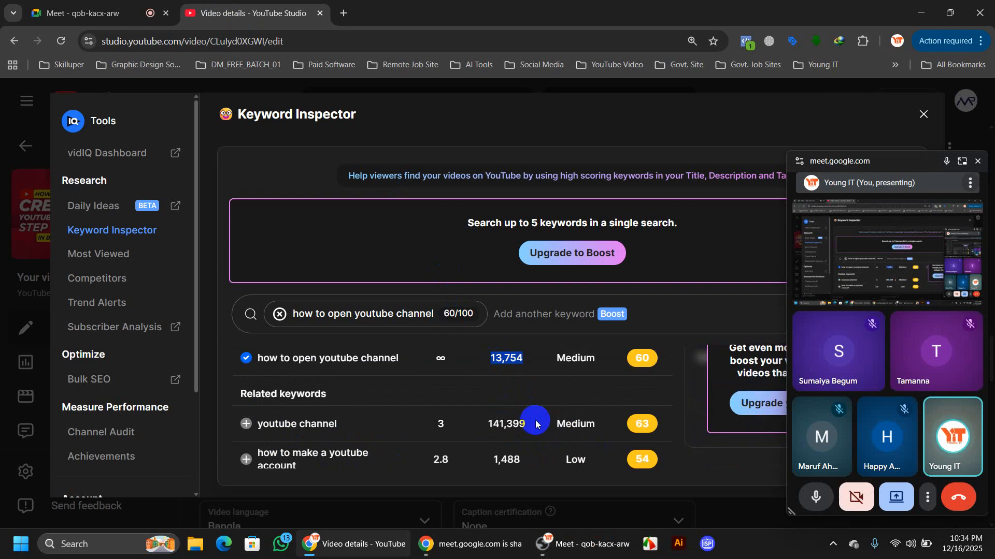
pyautogui.scroll(2, 537, 422)
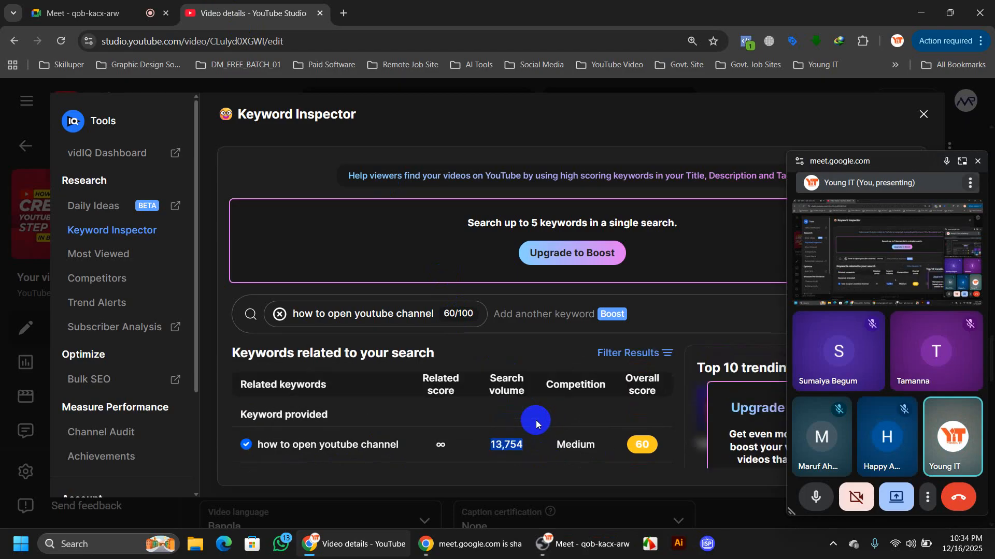
pyautogui.scroll(-2, 536, 422)
pyautogui.scroll(1, 542, 422)
pyautogui.scroll(1, 542, 421)
pyautogui.moveTo(551, 443)
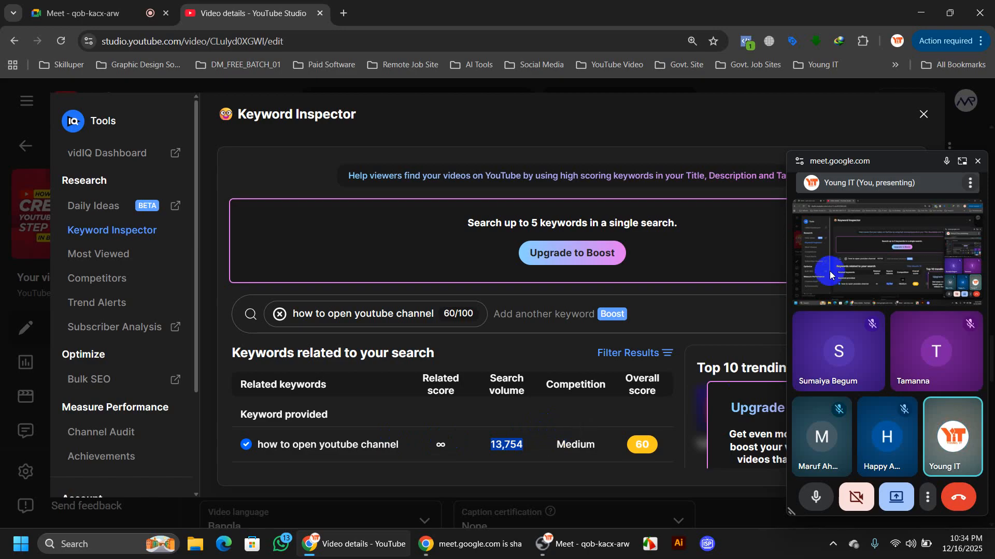
pyautogui.click(929, 115)
pyautogui.click(979, 162)
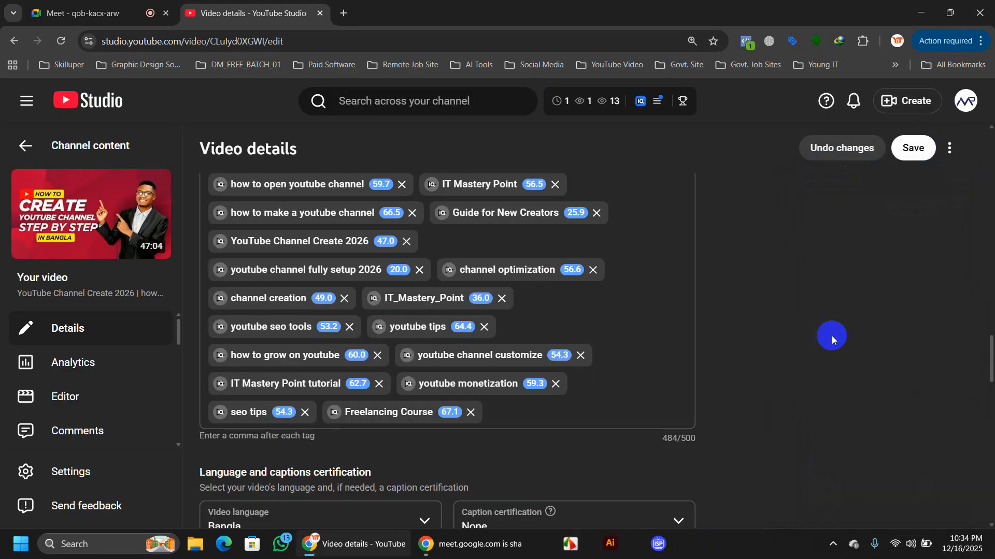
# Inspect the tag count rating in the vidIQ SEO breakdown and read its explanation.
pyautogui.scroll(10, 816, 362)
pyautogui.scroll(-1, 816, 361)
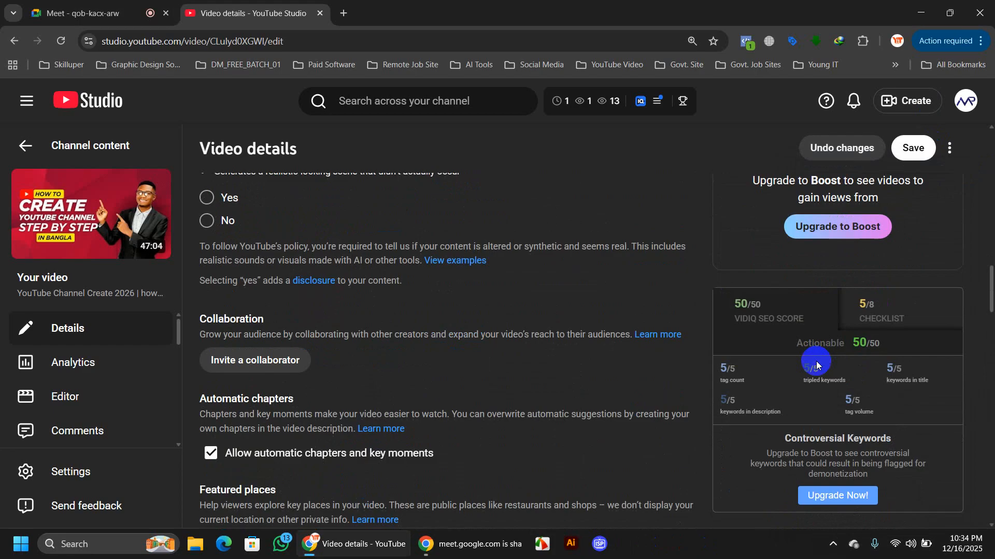
pyautogui.scroll(-1, 834, 376)
pyautogui.moveTo(732, 294)
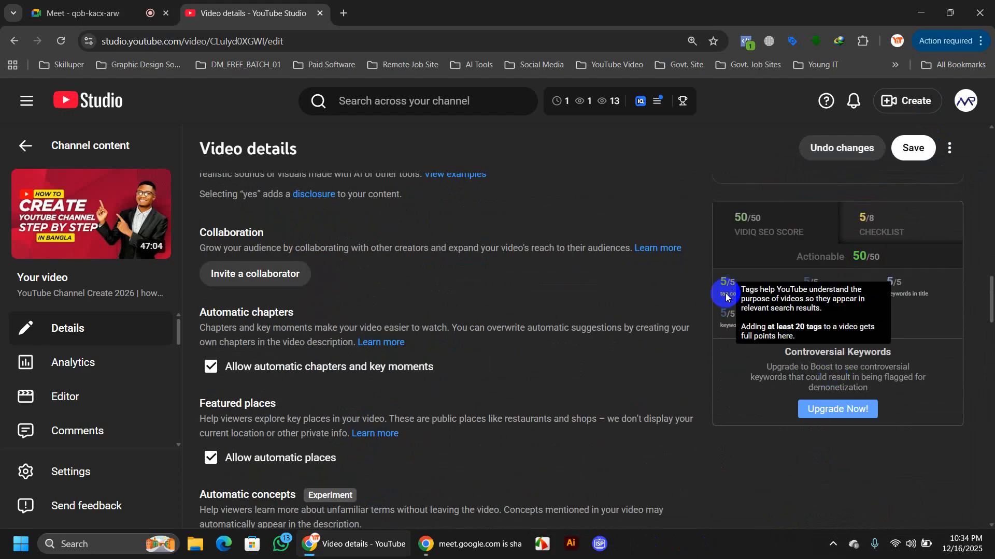
pyautogui.click(728, 291)
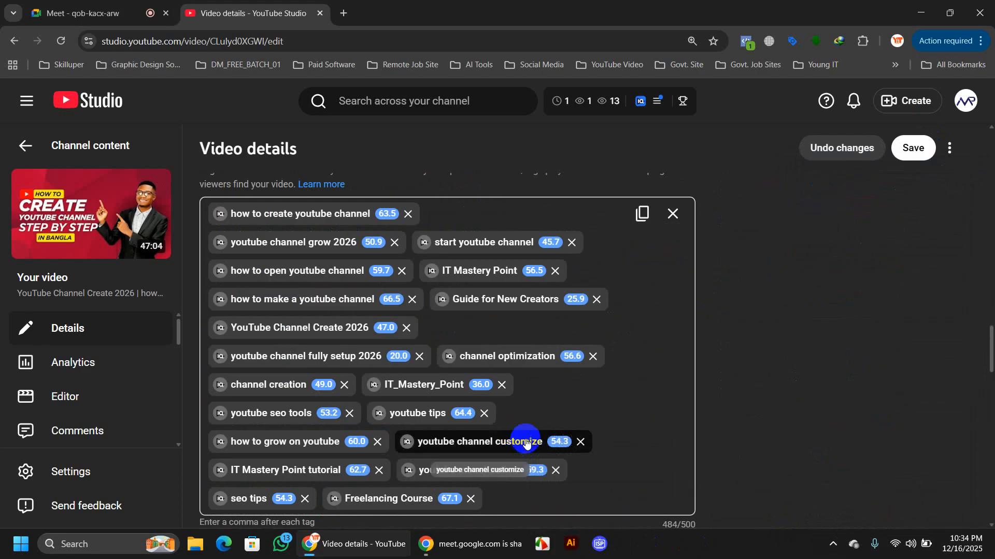
# Check the video's tag list against the vidIQ tag count requirement of at least 20 tags.
pyautogui.scroll(7, 617, 423)
pyautogui.scroll(-5, 617, 423)
pyautogui.scroll(-1, 617, 423)
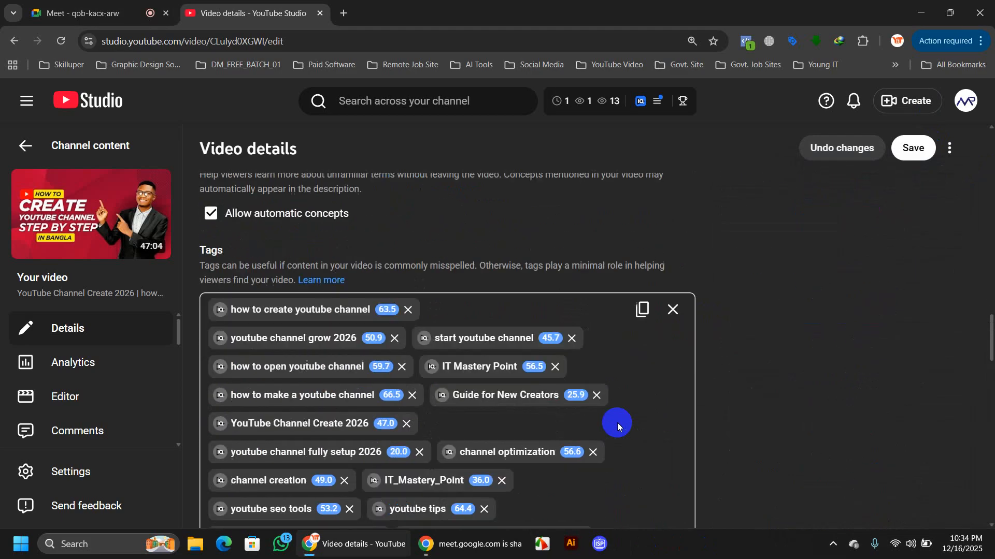
pyautogui.moveTo(557, 460)
pyautogui.scroll(5, 557, 459)
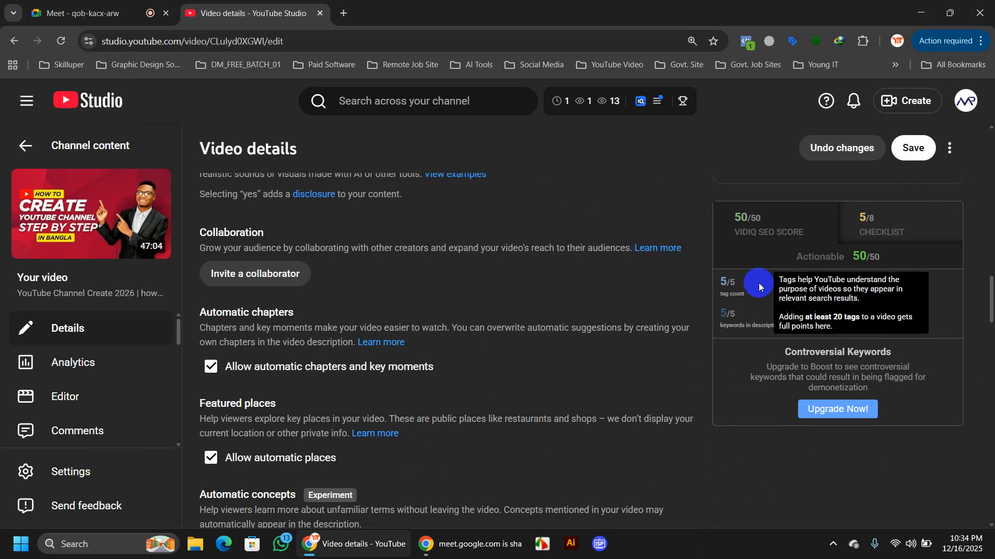
pyautogui.moveTo(722, 286)
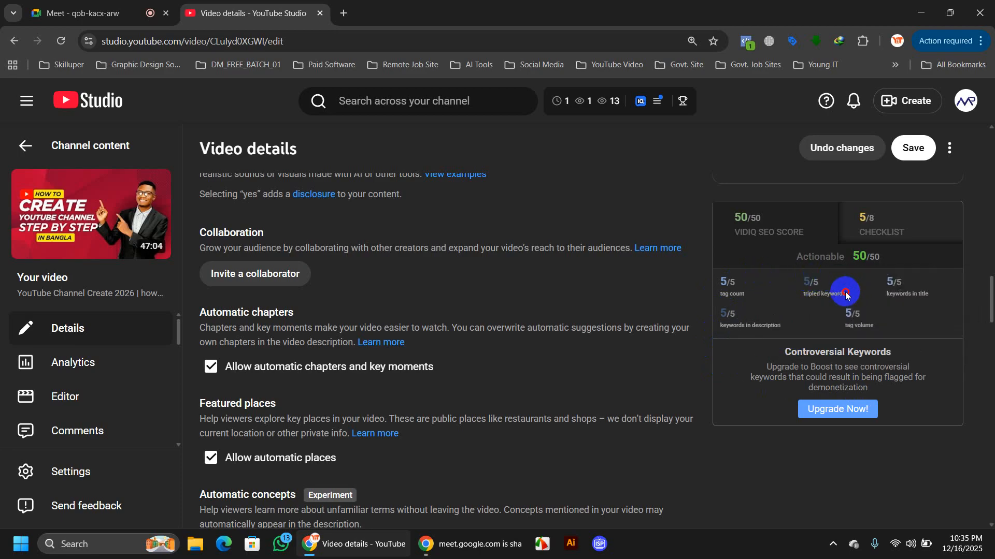
# Highlight the tripled keywords rating in the vidIQ breakdown and go back to the video's title and description.
pyautogui.moveTo(846, 293); pyautogui.dragTo(802, 280)
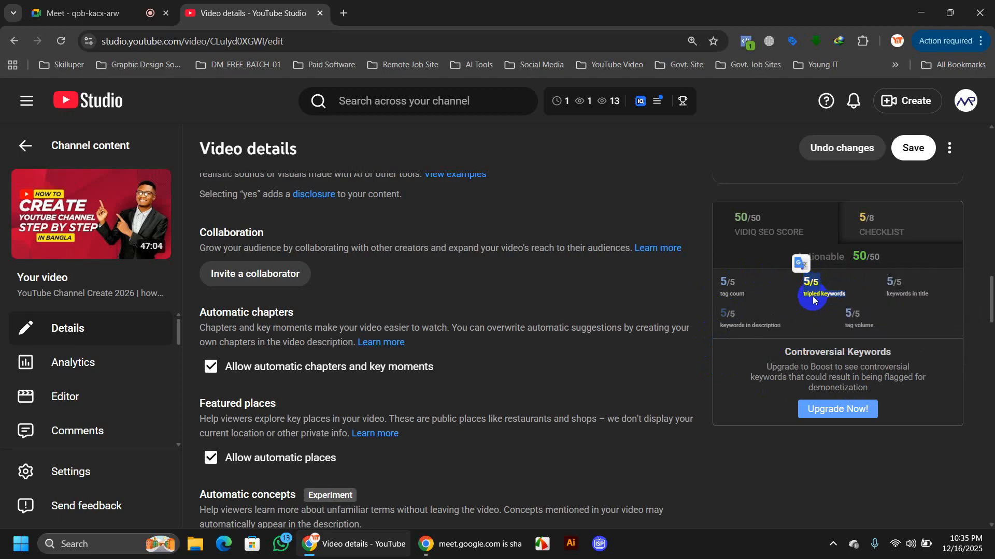
pyautogui.click(803, 288)
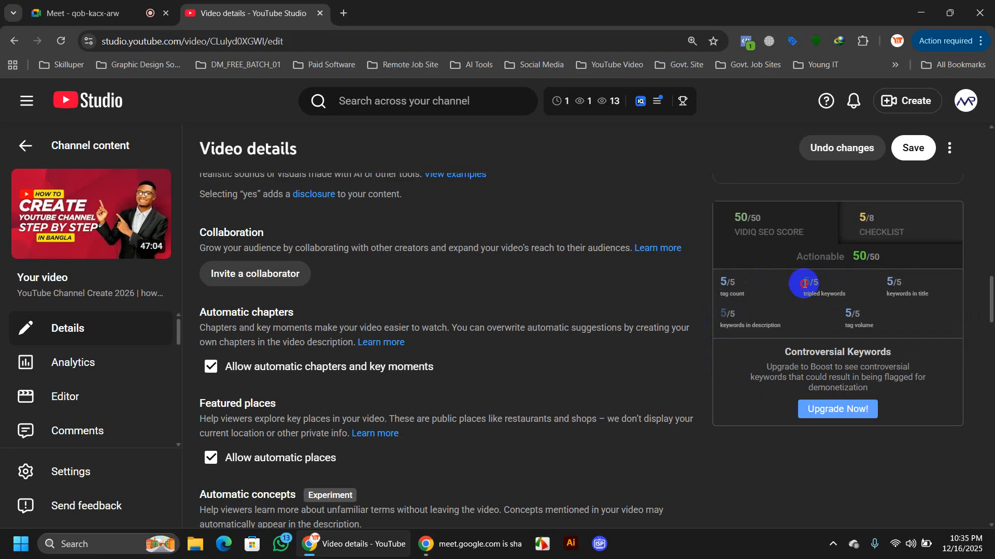
pyautogui.moveTo(802, 284); pyautogui.dragTo(847, 297)
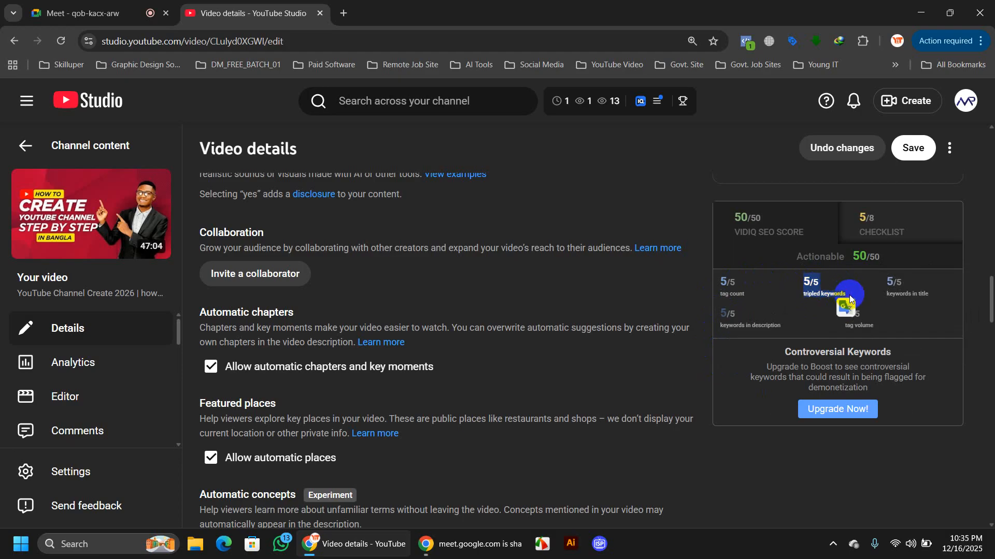
pyautogui.click(782, 297)
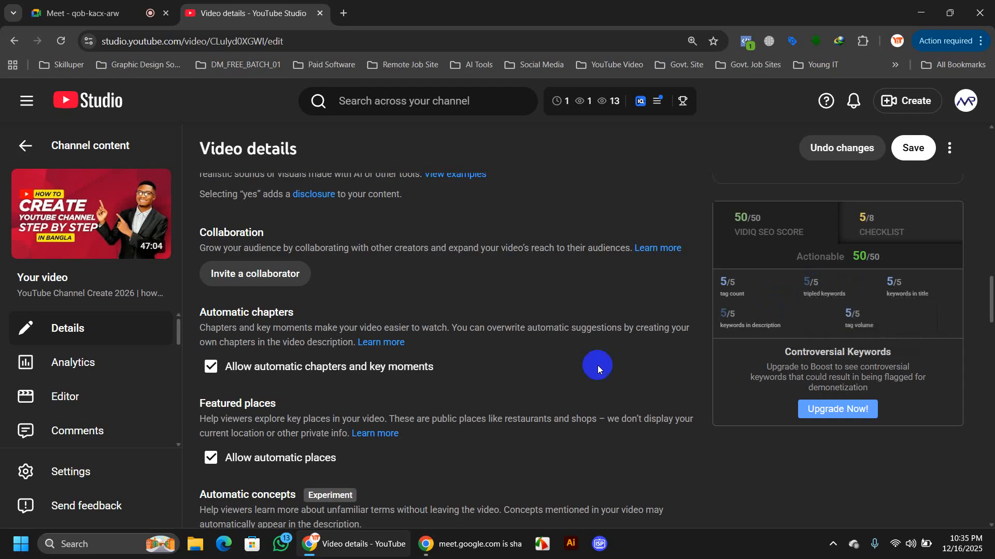
pyautogui.scroll(10, 598, 365)
pyautogui.scroll(15, 462, 249)
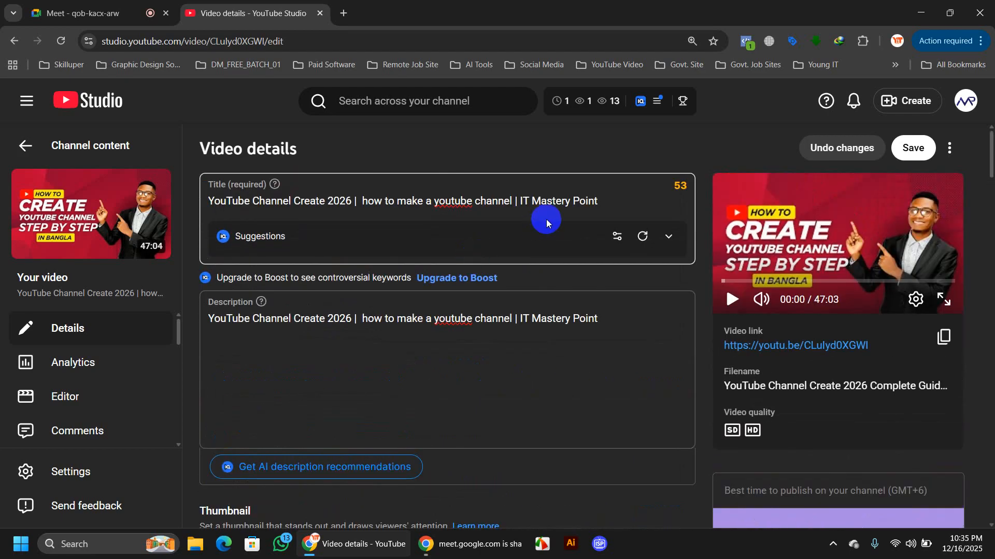
# Examine the vidIQ SEO score breakdown alongside the tags section and highlight the tripled keywords rating.
pyautogui.scroll(-15, 546, 220)
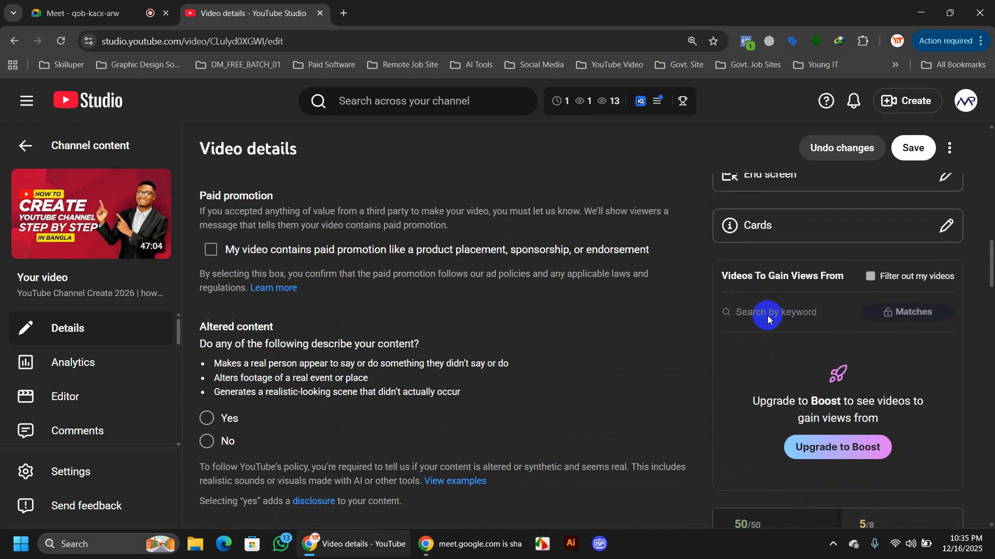
pyautogui.scroll(-9, 766, 316)
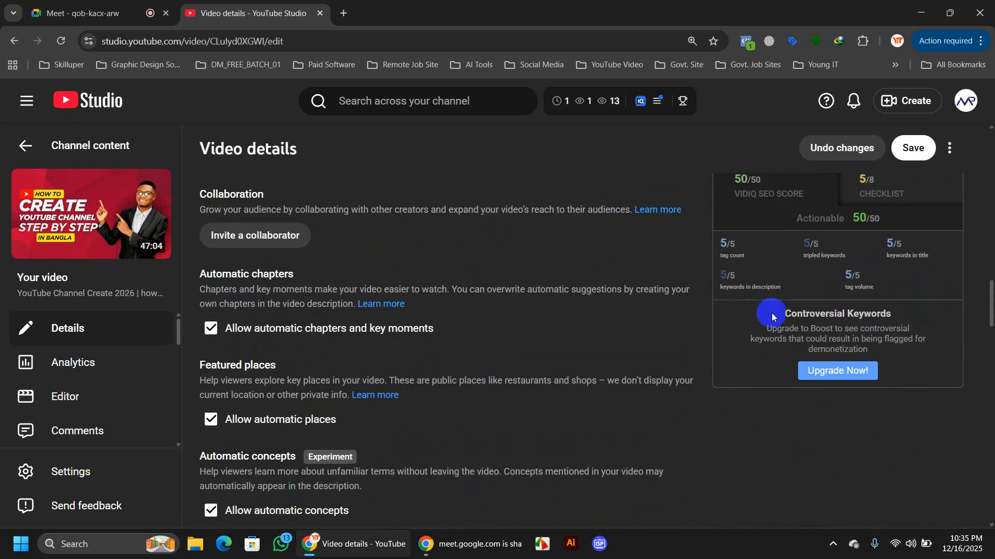
pyautogui.scroll(8, 654, 295)
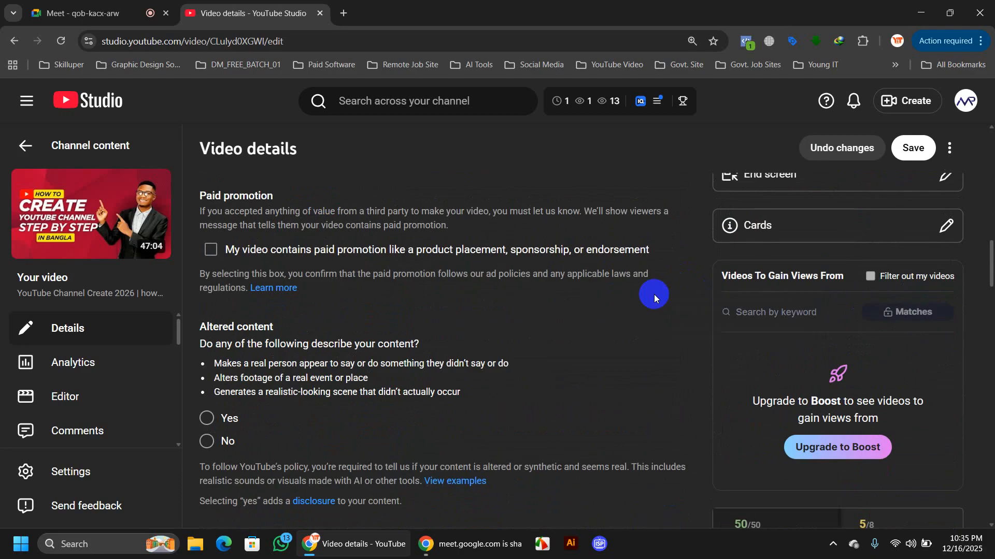
pyautogui.scroll(-10, 654, 295)
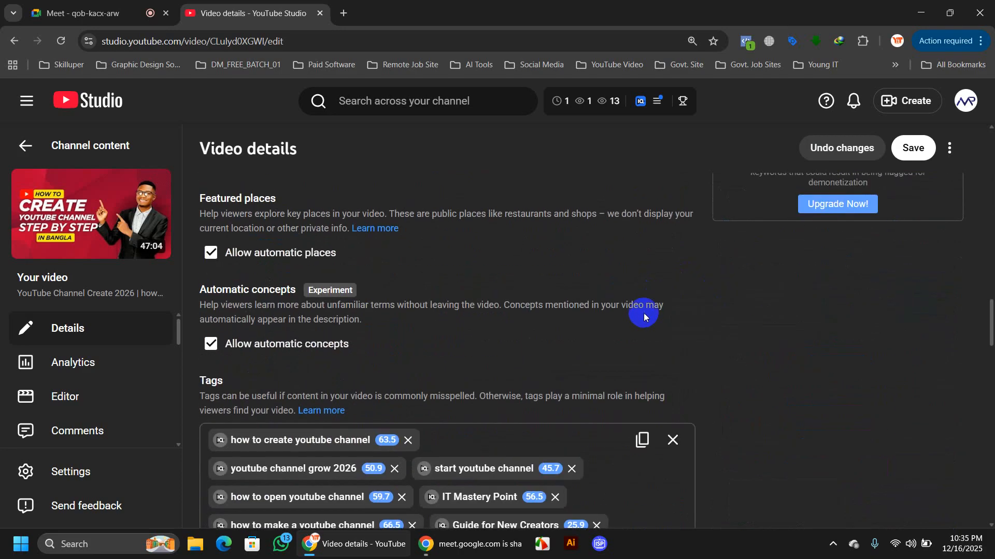
pyautogui.scroll(7, 646, 313)
pyautogui.scroll(-5, 839, 356)
pyautogui.scroll(2, 840, 350)
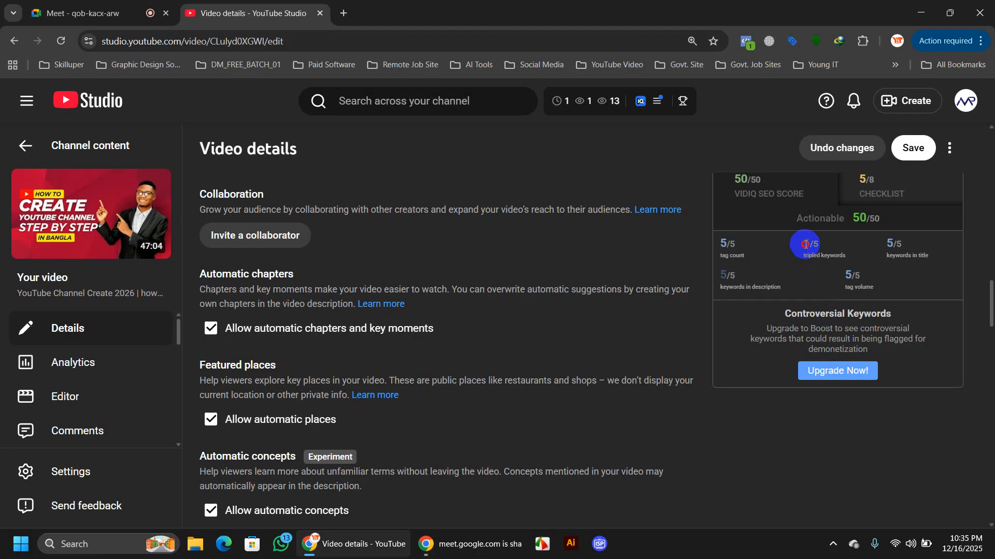
pyautogui.moveTo(805, 244); pyautogui.dragTo(851, 257)
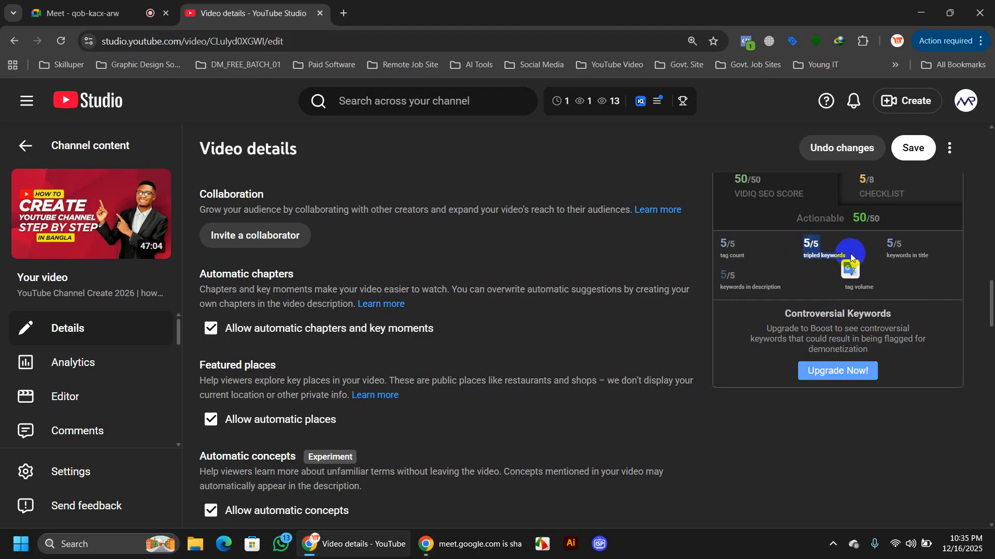
# Clear the video's description and check the effect on the vidIQ SEO score breakdown.
pyautogui.scroll(10, 647, 421)
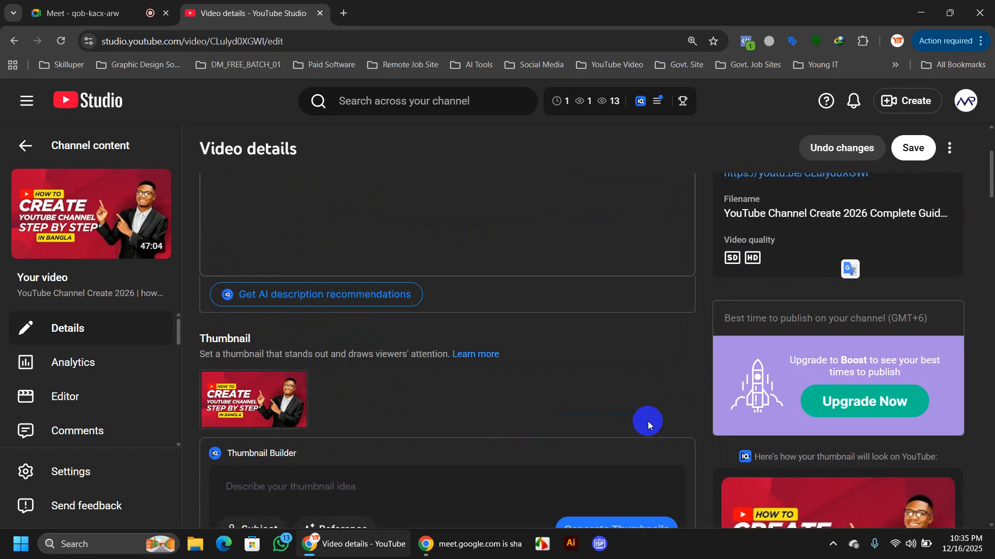
pyautogui.scroll(3, 647, 421)
pyautogui.moveTo(631, 317); pyautogui.dragTo(196, 312)
pyautogui.press('BackSpace')
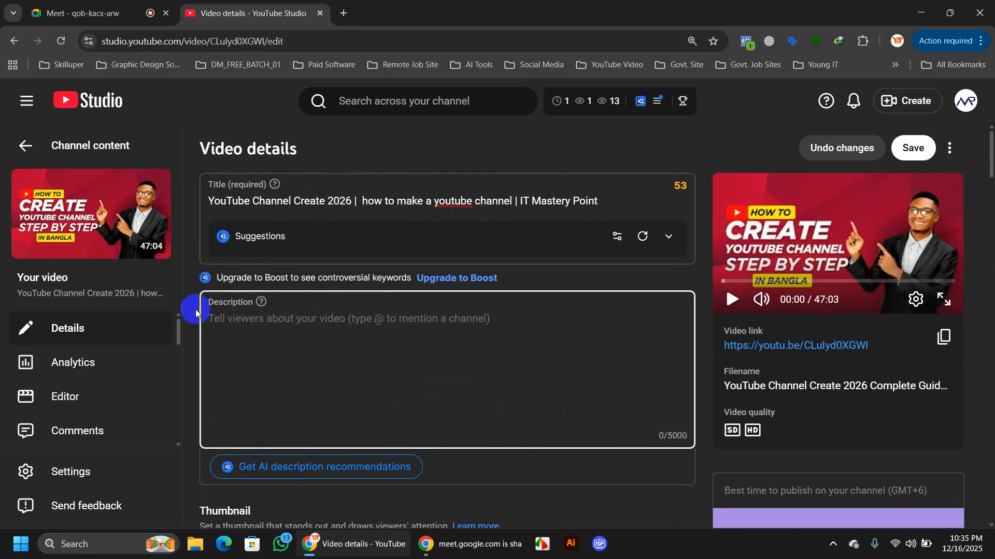
pyautogui.scroll(-13, 892, 348)
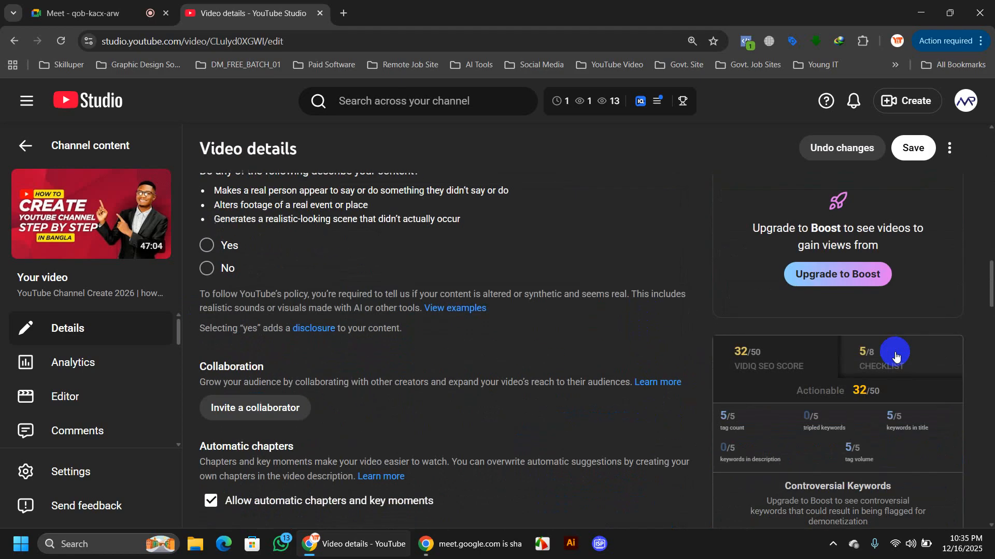
pyautogui.scroll(-3, 891, 363)
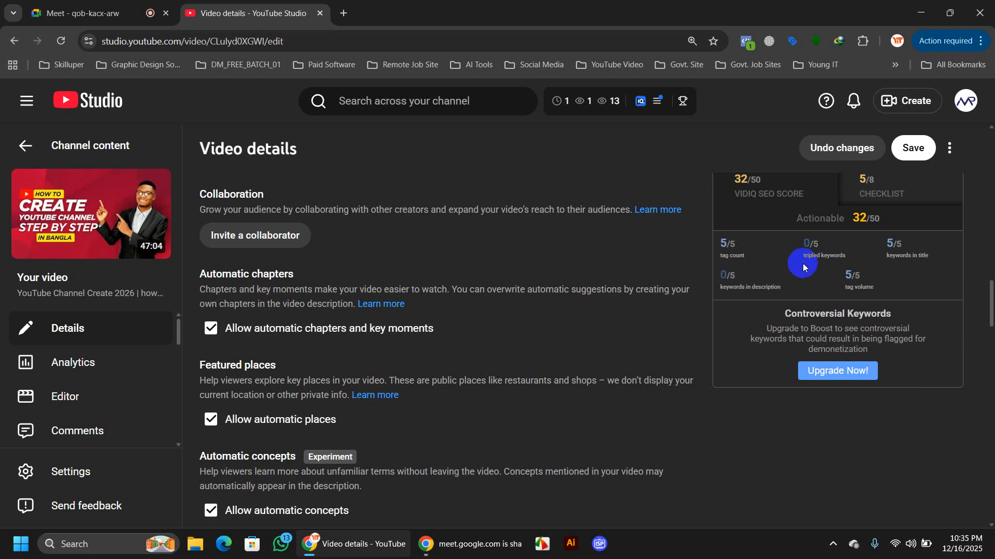
# Compare the empty description and the tag list with the tripled keywords and keywords in description ratings in vidIQ.
pyautogui.scroll(10, 801, 269)
pyautogui.scroll(10, 502, 319)
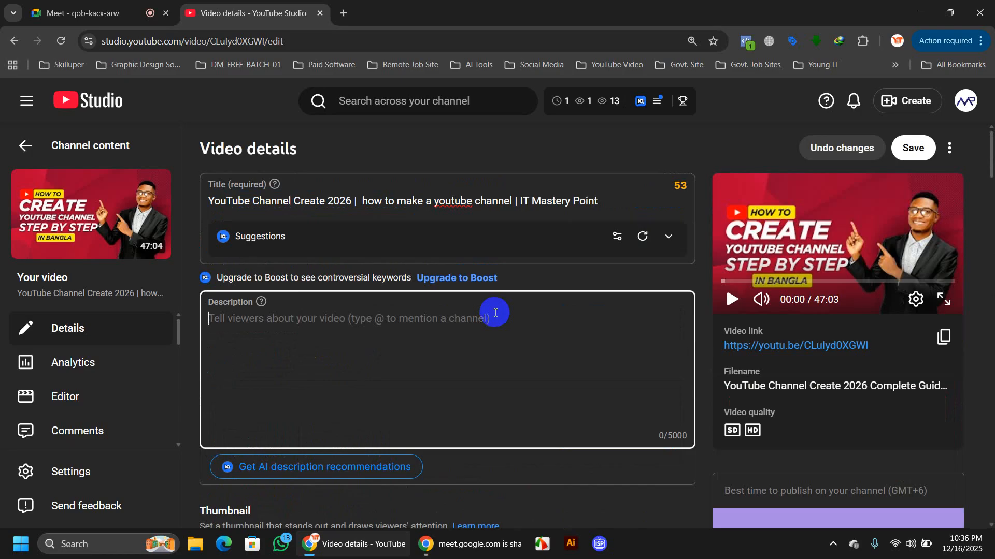
pyautogui.scroll(-20, 495, 312)
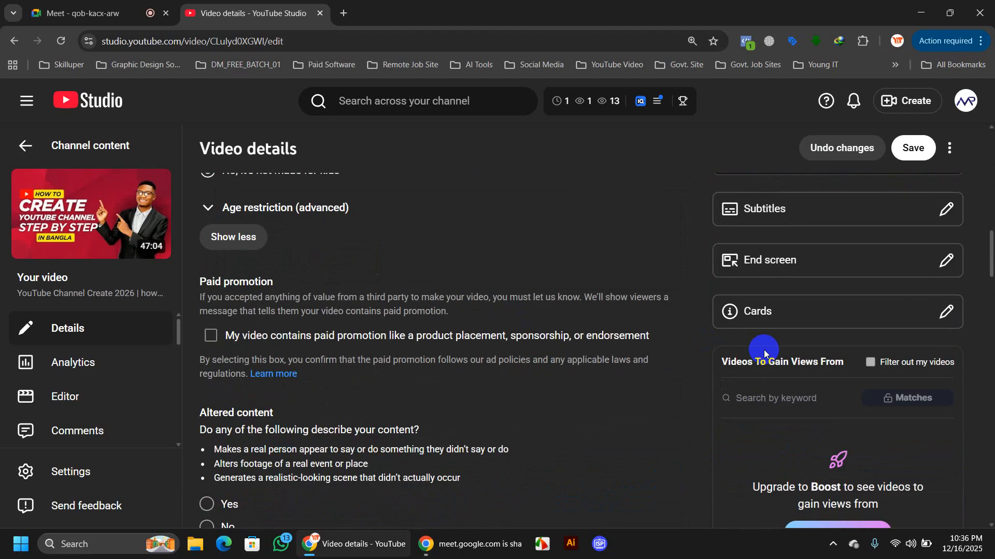
pyautogui.scroll(-8, 763, 350)
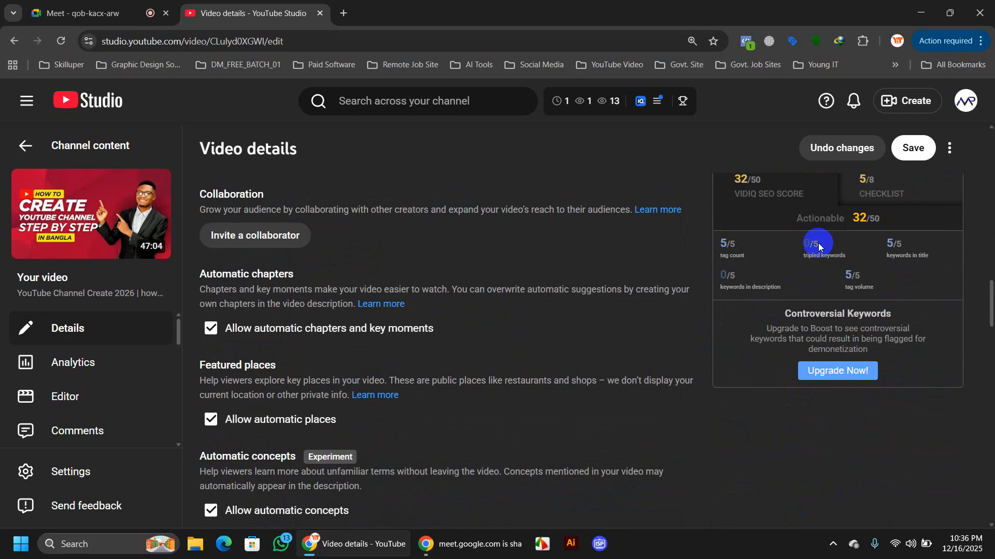
pyautogui.scroll(10, 770, 370)
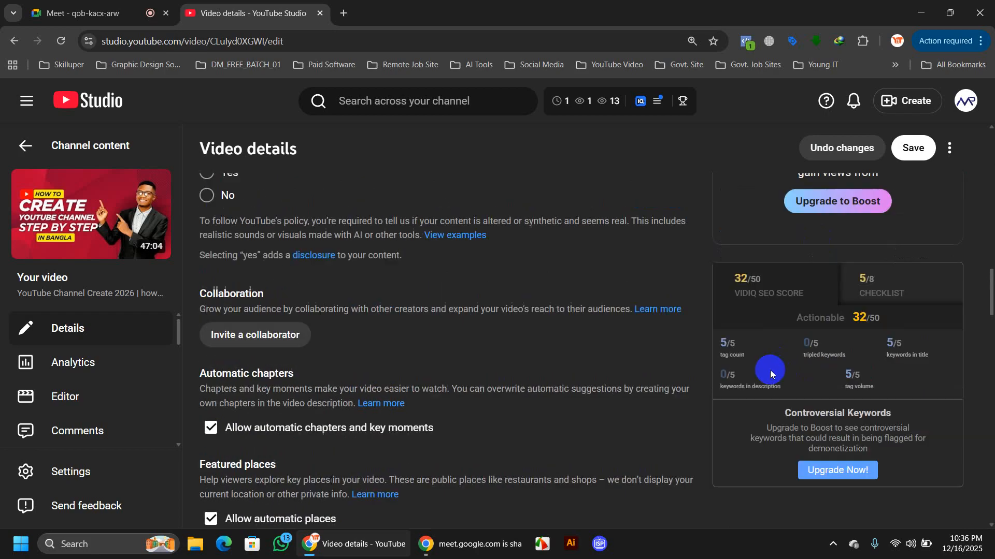
pyautogui.scroll(3, 765, 363)
pyautogui.scroll(-10, 825, 344)
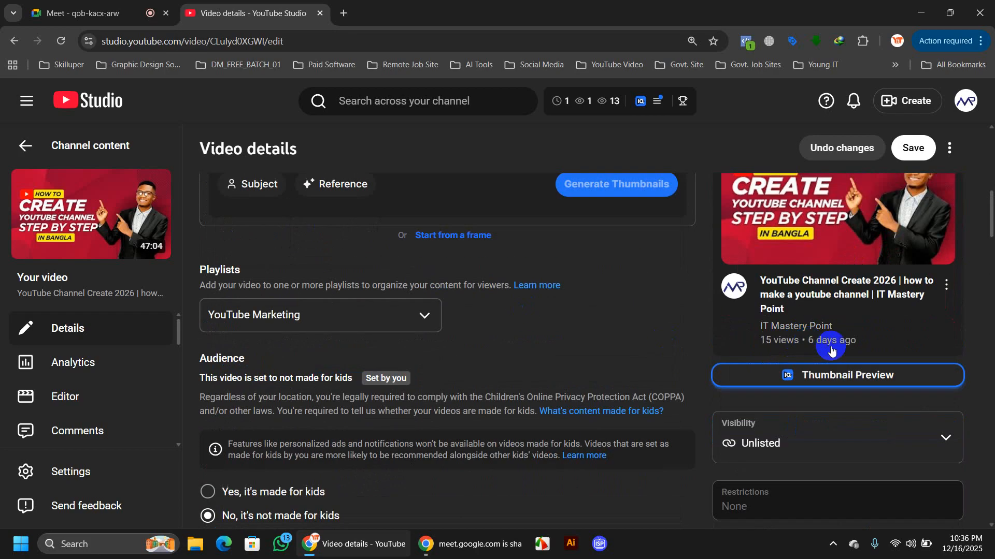
pyautogui.scroll(-5, 851, 352)
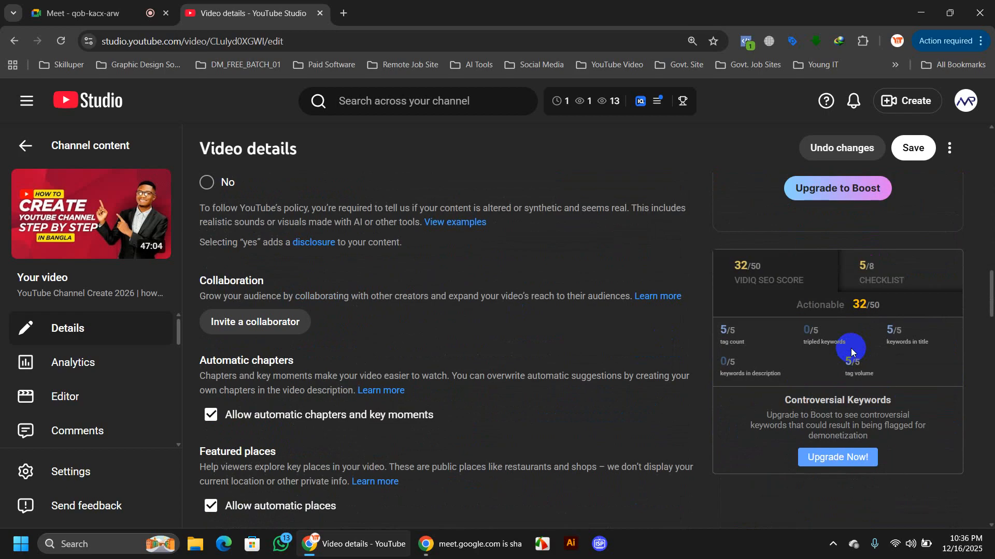
pyautogui.scroll(-5, 851, 351)
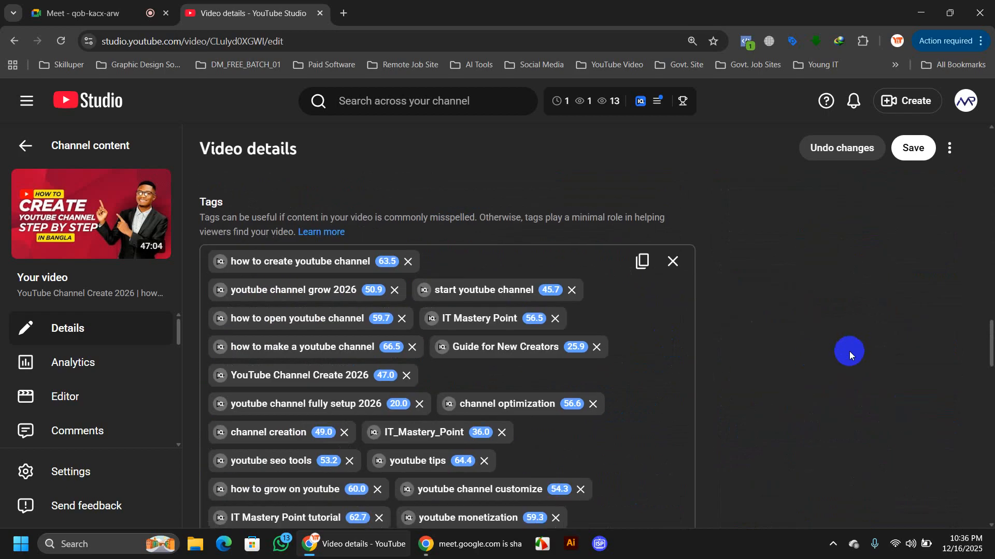
pyautogui.scroll(15, 849, 351)
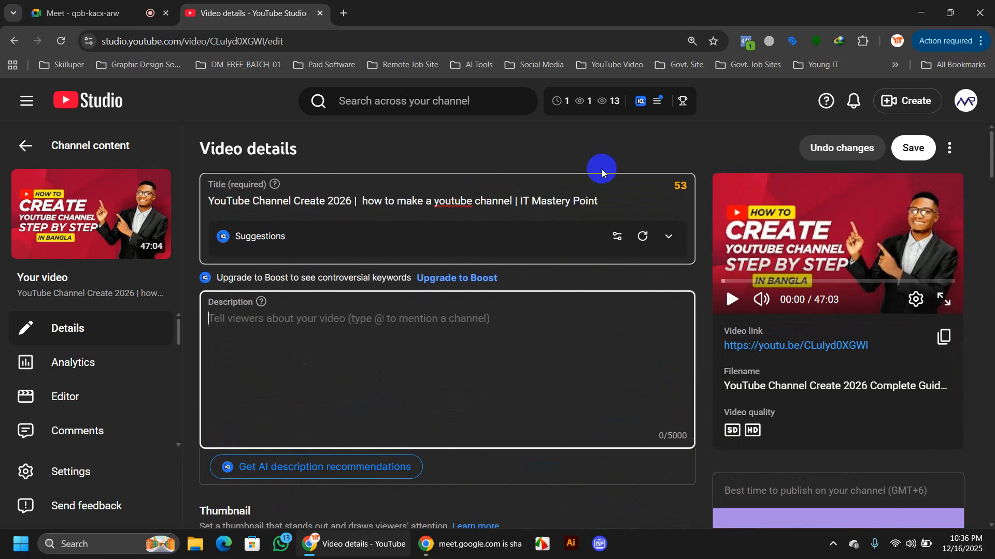
# Delete the video's title and remove all of its tags.
pyautogui.moveTo(615, 202); pyautogui.dragTo(149, 208)
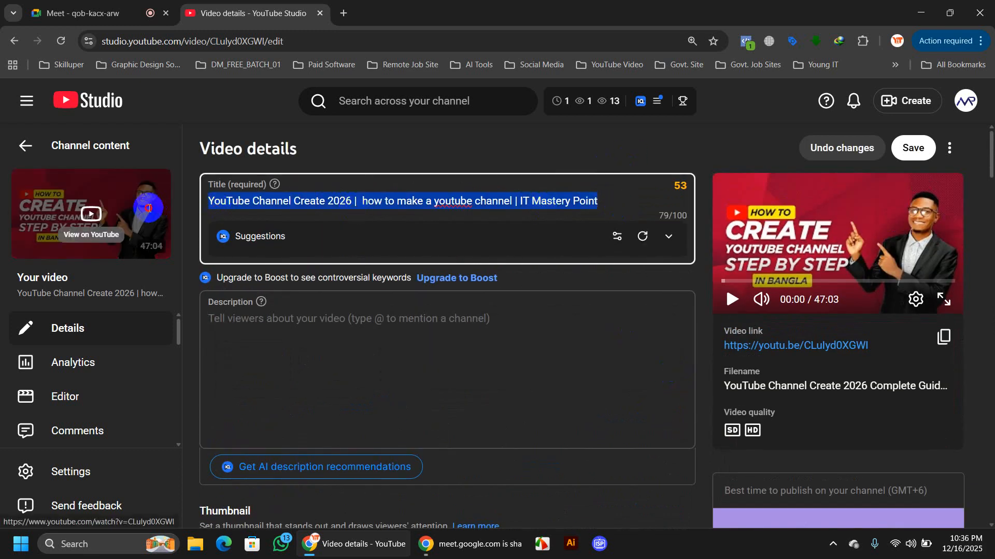
pyautogui.press('BackSpace')
pyautogui.scroll(-15, 412, 281)
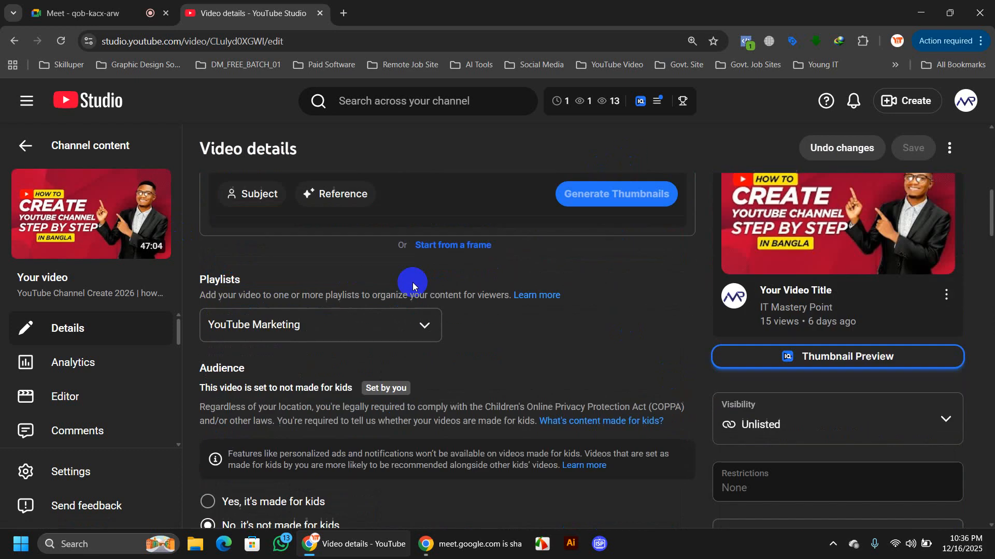
pyautogui.scroll(-15, 517, 328)
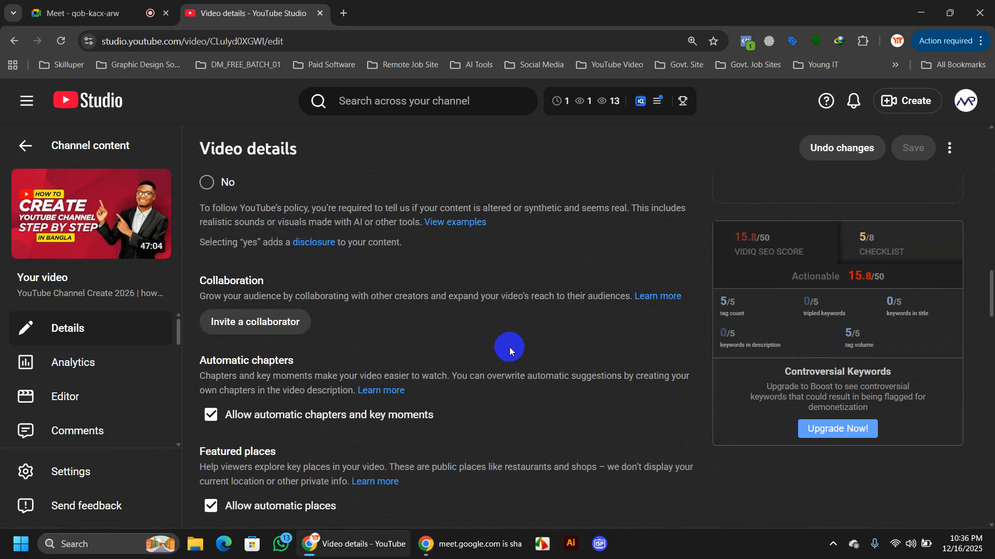
pyautogui.click(672, 261)
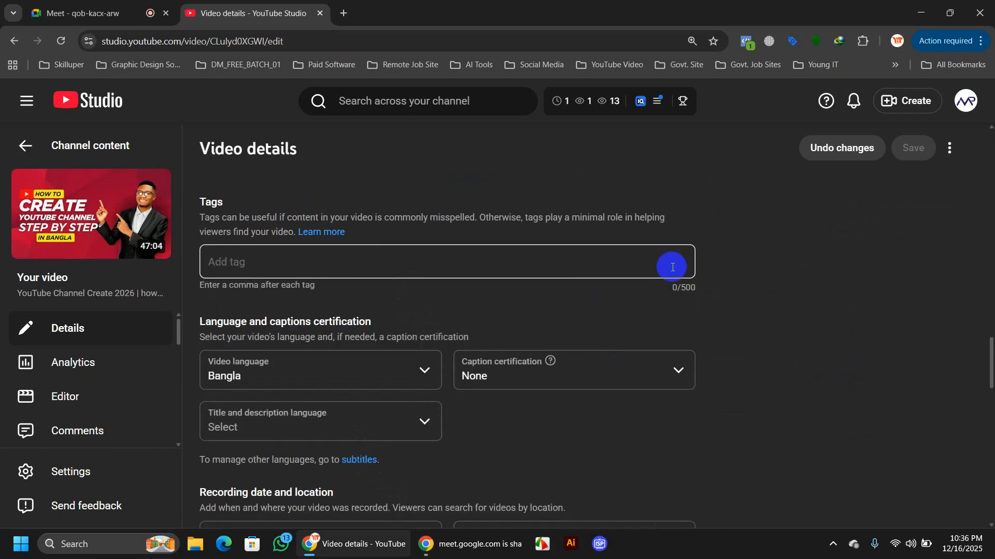
pyautogui.scroll(20, 596, 382)
pyautogui.scroll(6, 607, 387)
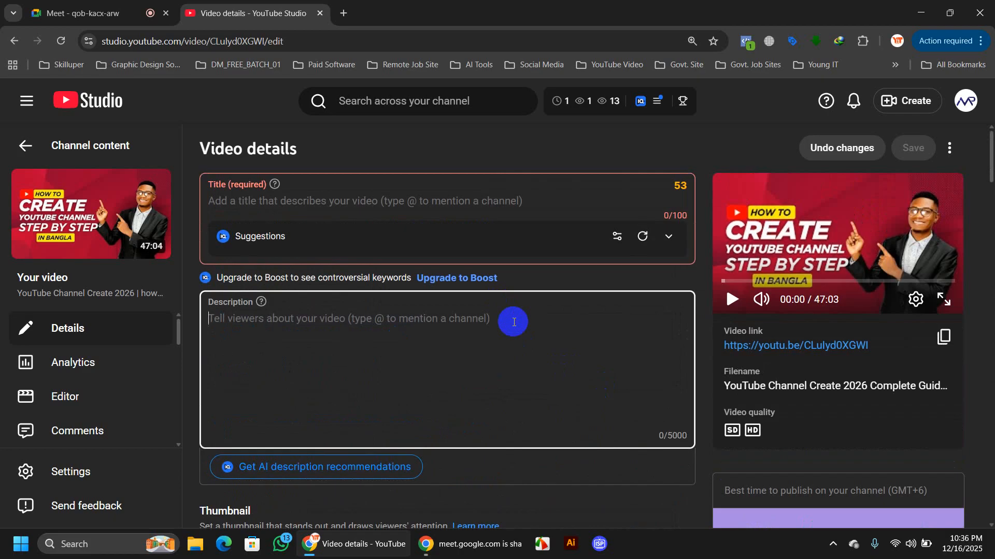
# Enter "youtube channel" as the video's title.
pyautogui.click(480, 201)
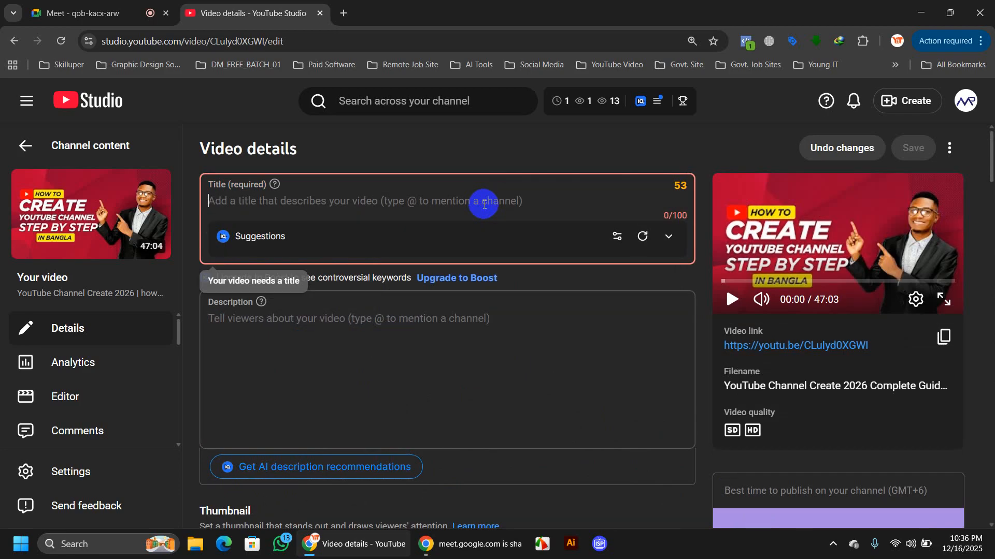
pyautogui.write('youtub')
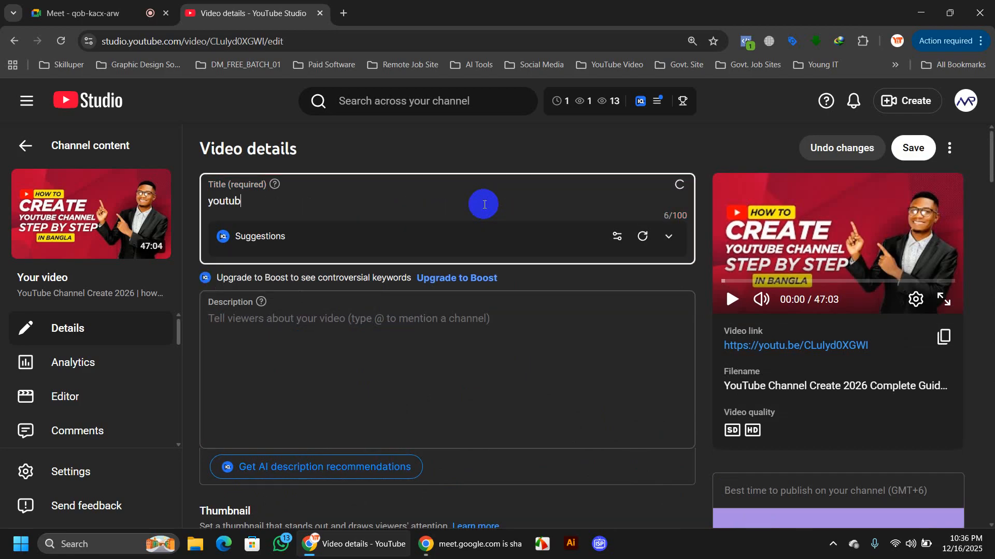
pyautogui.write('e video')
pyautogui.press('BackSpace')
pyautogui.press('BackSpace')
pyautogui.press('BackSpace')
pyautogui.press('BackSpace')
pyautogui.press('BackSpace')
pyautogui.write('chane')
pyautogui.write('ll')
pyautogui.press('BackSpace')
pyautogui.press('BackSpace')
pyautogui.write('el')
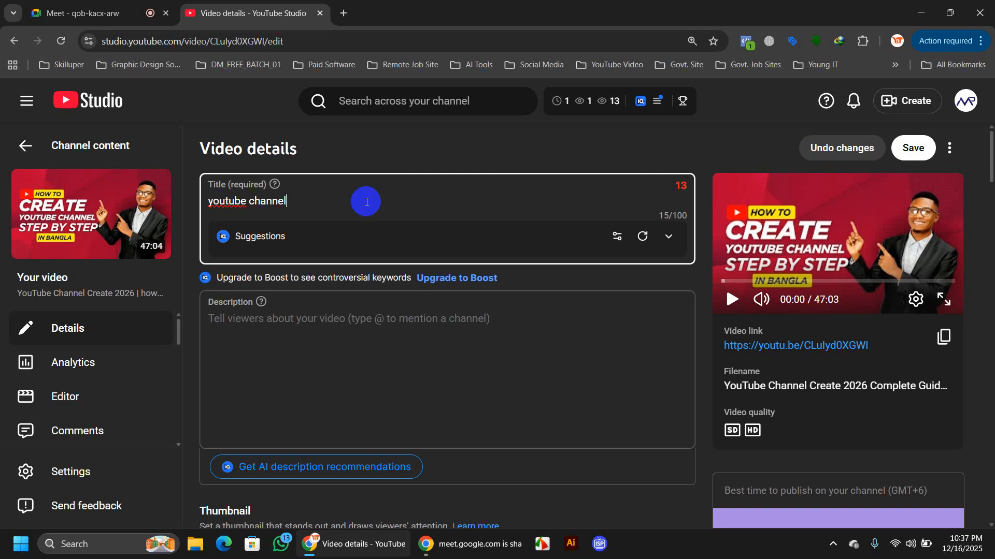
# Check the participants in the Google Meet call, return to the video details and close the floating meeting window.
pyautogui.click(95, 13)
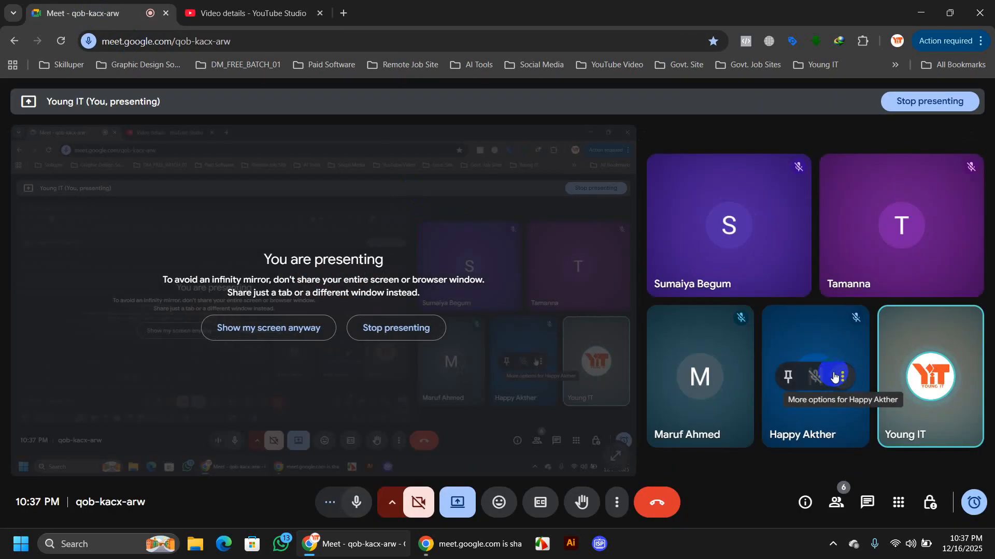
pyautogui.click(222, 10)
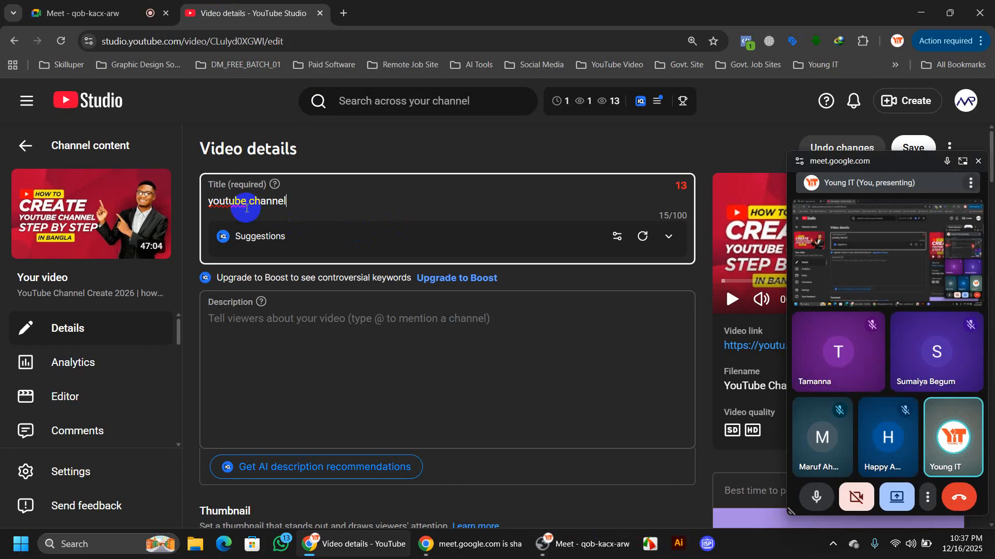
pyautogui.click(984, 162)
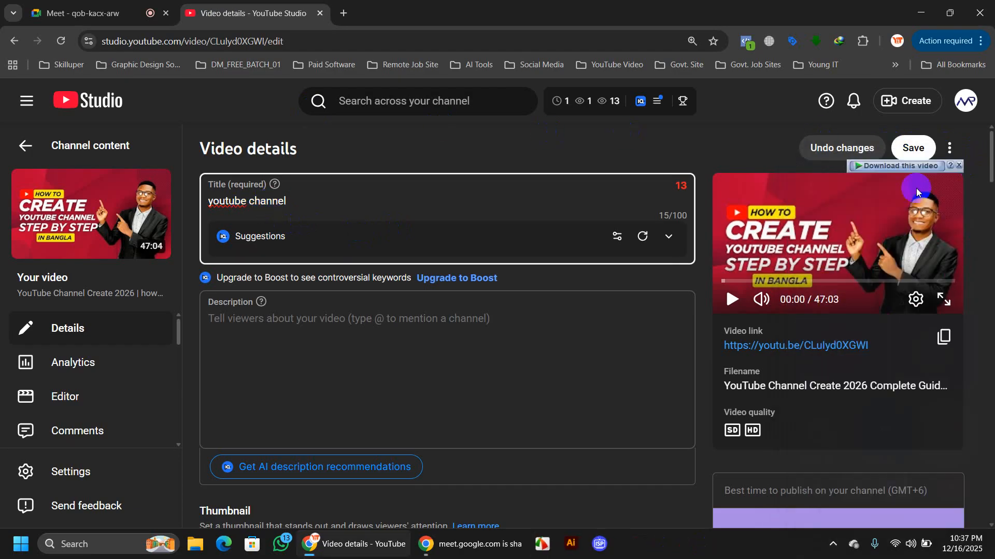
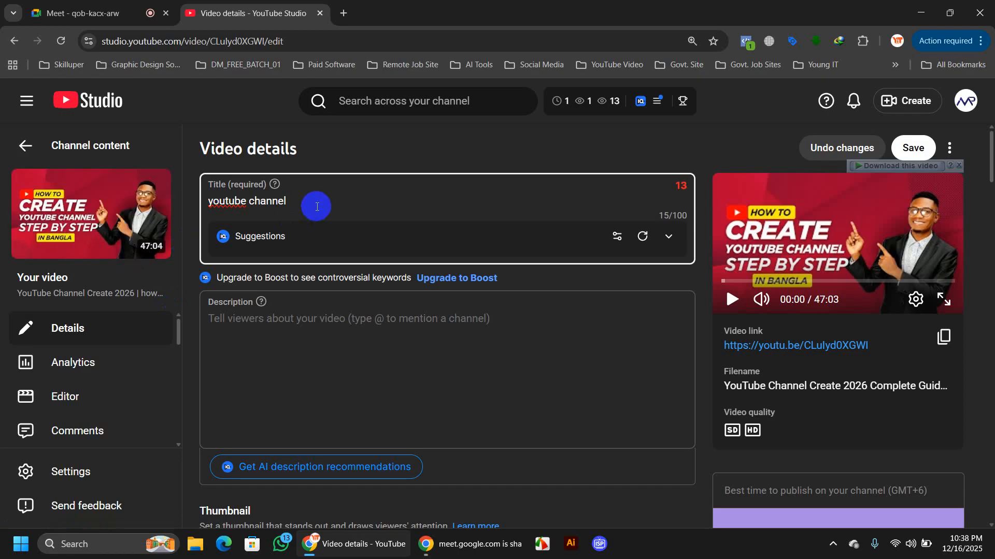
# Copy the title "youtube channel" and search for it in the vidIQ Keyword Inspector.
pyautogui.moveTo(316, 203); pyautogui.dragTo(195, 202)
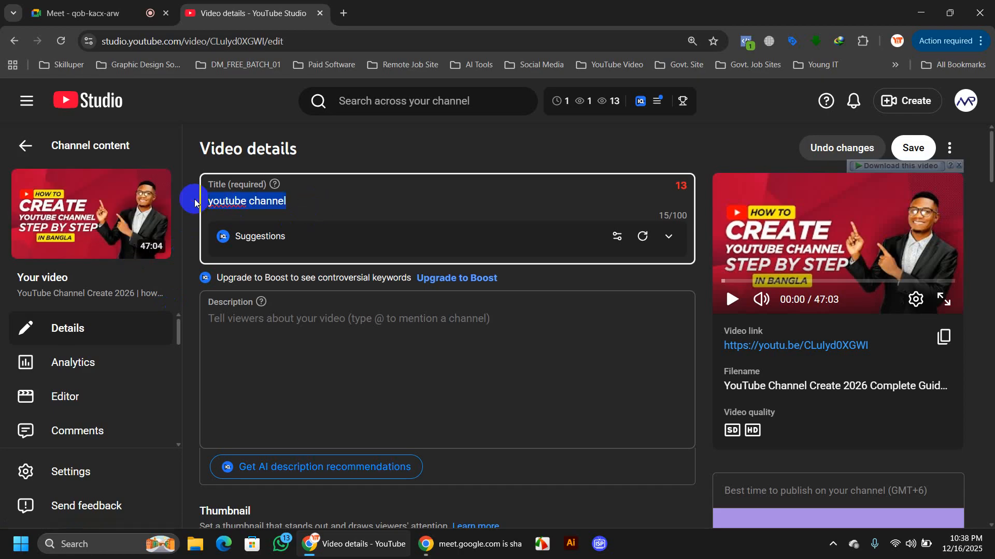
pyautogui.click(328, 197)
pyautogui.moveTo(308, 197); pyautogui.dragTo(188, 196)
pyautogui.hotkey('ctrl', 'c')
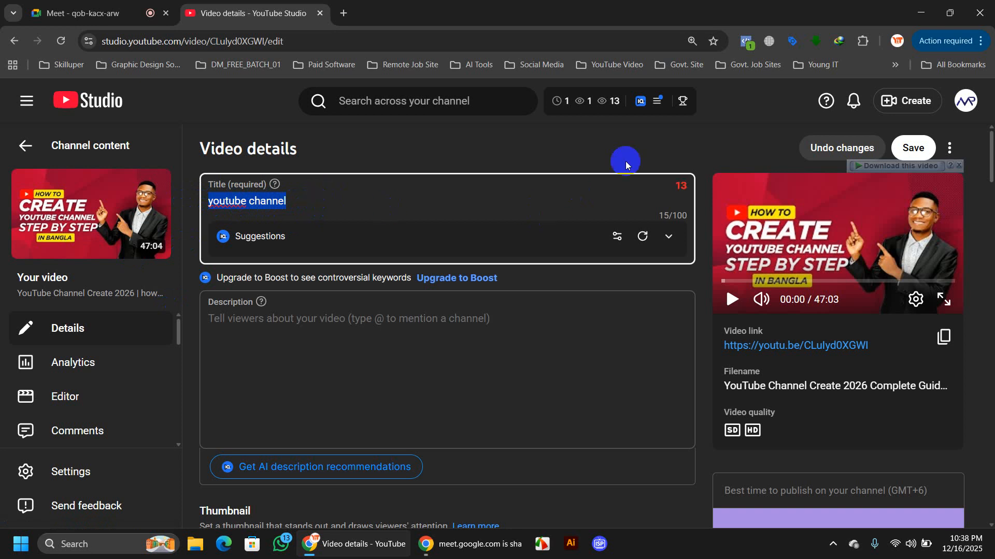
pyautogui.click(656, 102)
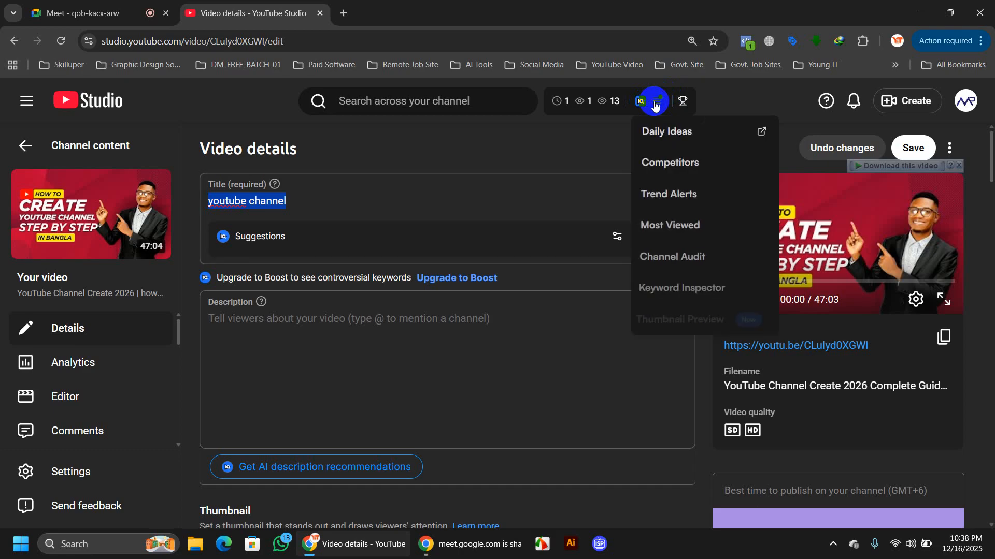
pyautogui.click(693, 287)
pyautogui.click(573, 314)
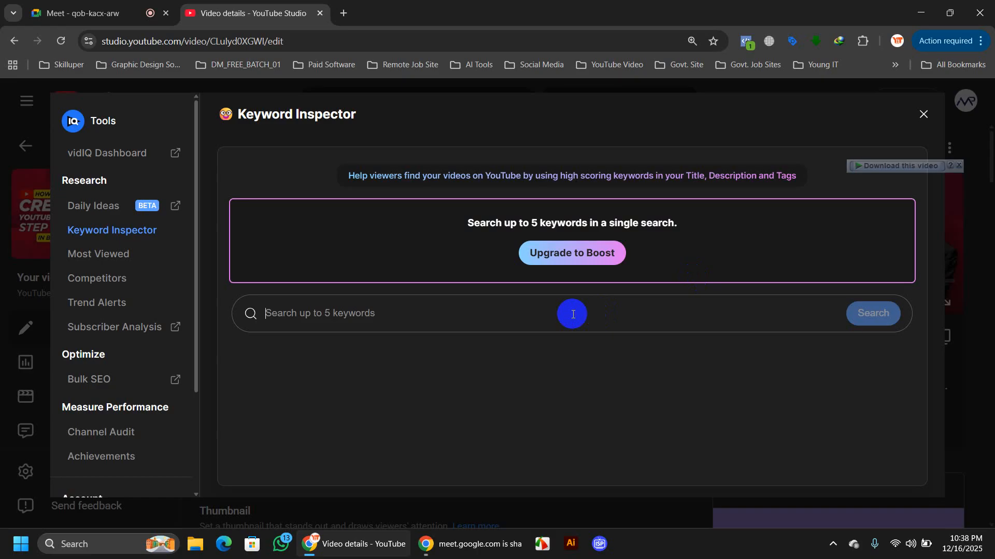
pyautogui.hotkey('ctrl', 'v')
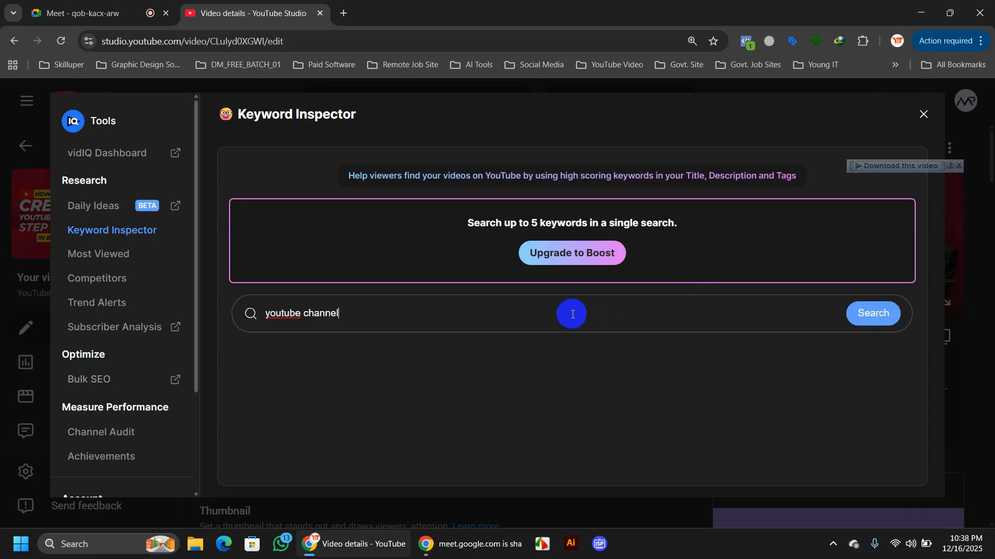
pyautogui.click(855, 317)
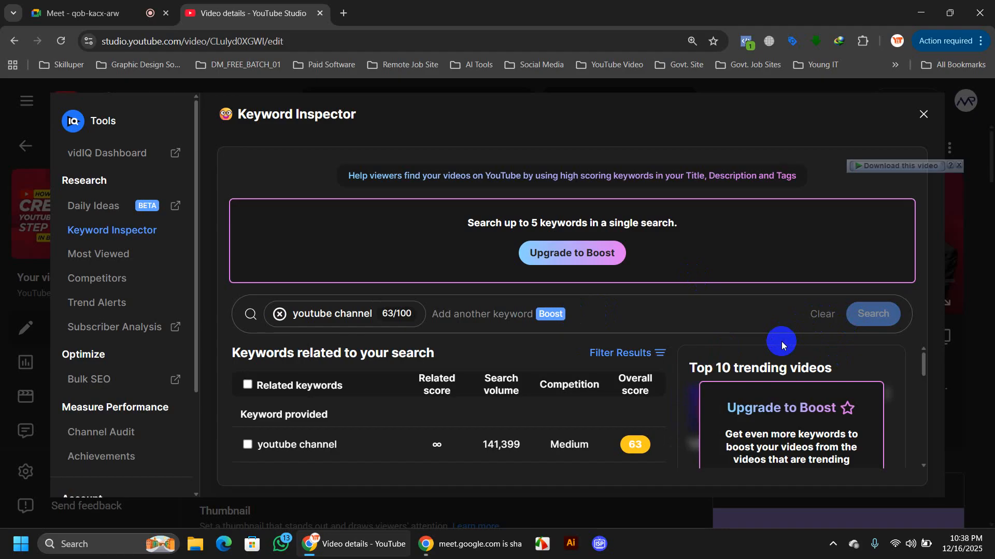
# Review the search volume, competition and overall score of "youtube channel" and its related keywords.
pyautogui.scroll(-2, 741, 402)
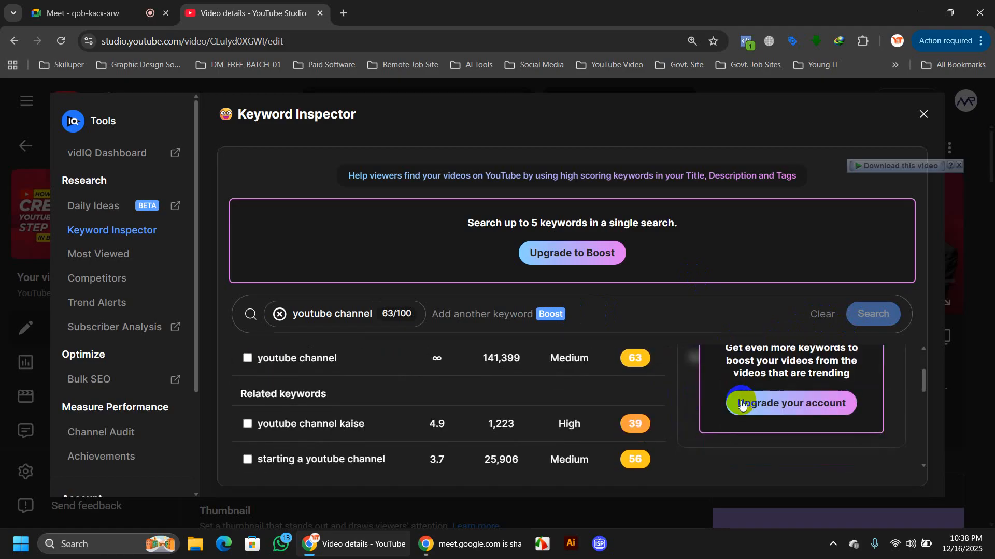
pyautogui.scroll(-3, 741, 406)
pyautogui.scroll(3, 742, 406)
pyautogui.scroll(-1, 741, 406)
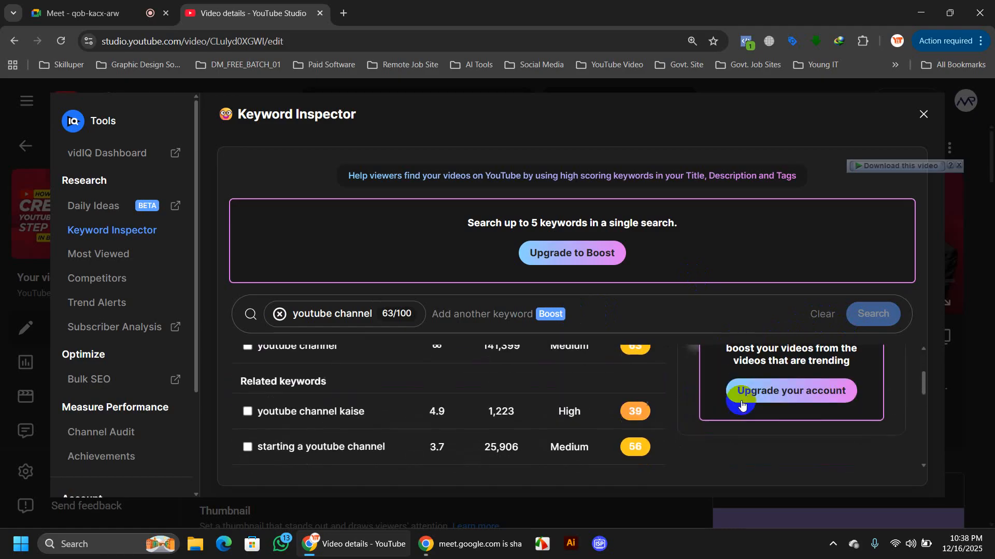
pyautogui.scroll(-2, 725, 404)
pyautogui.scroll(4, 663, 401)
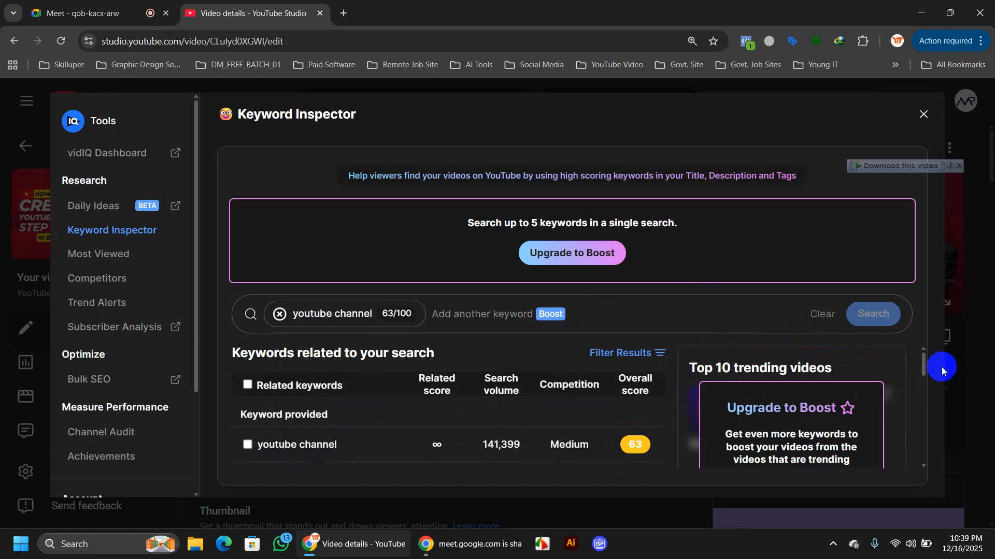
pyautogui.moveTo(924, 362); pyautogui.dragTo(923, 373)
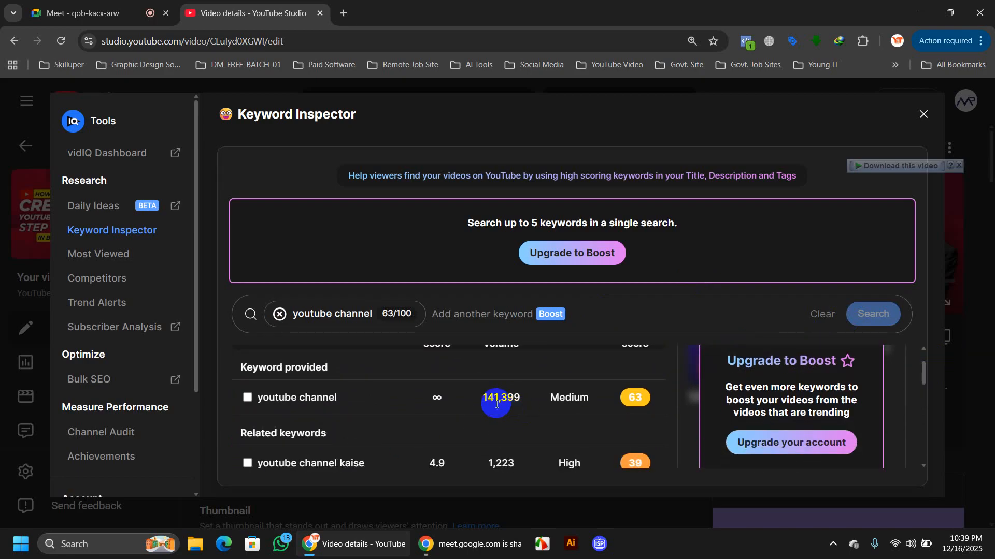
# Review the search volume and competition for the keyword "youtube channel", and close the Keyword Inspector.
pyautogui.moveTo(496, 404); pyautogui.dragTo(485, 400)
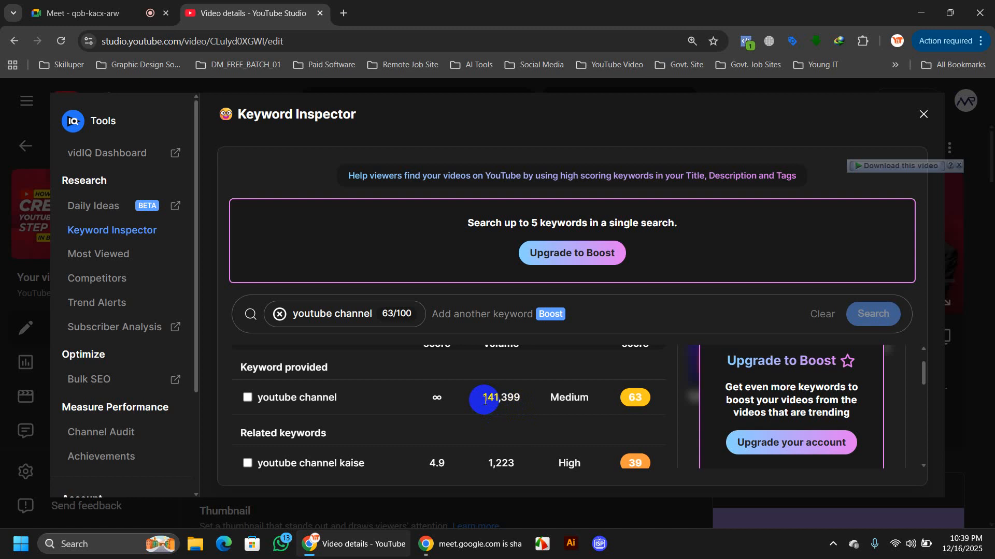
pyautogui.moveTo(604, 411); pyautogui.dragTo(555, 408)
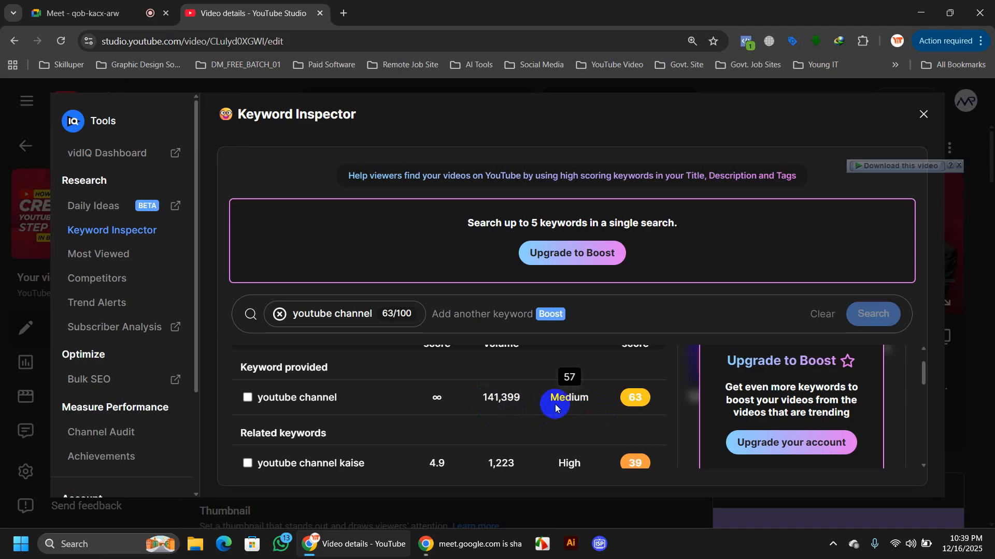
pyautogui.click(925, 115)
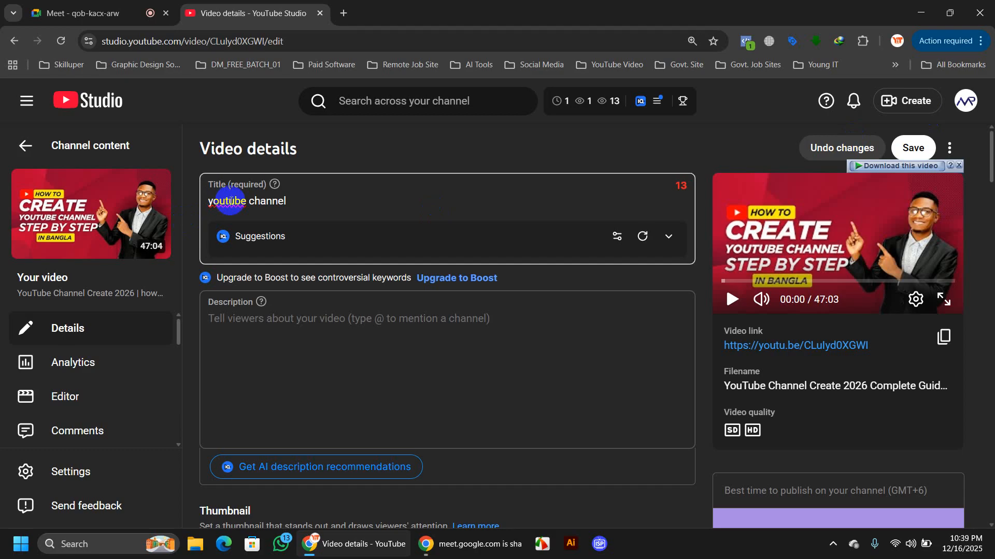
pyautogui.click(302, 204)
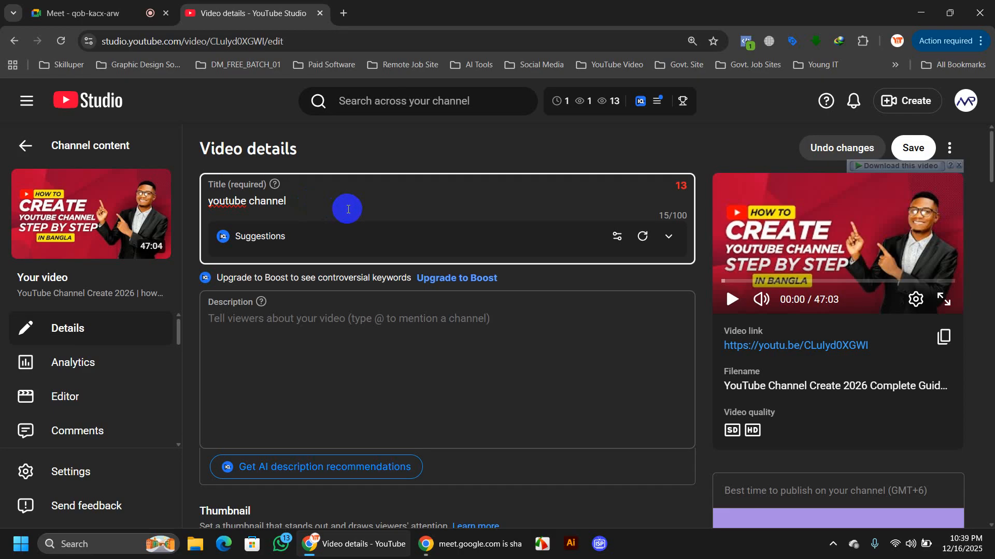
pyautogui.doubleClick(230, 200)
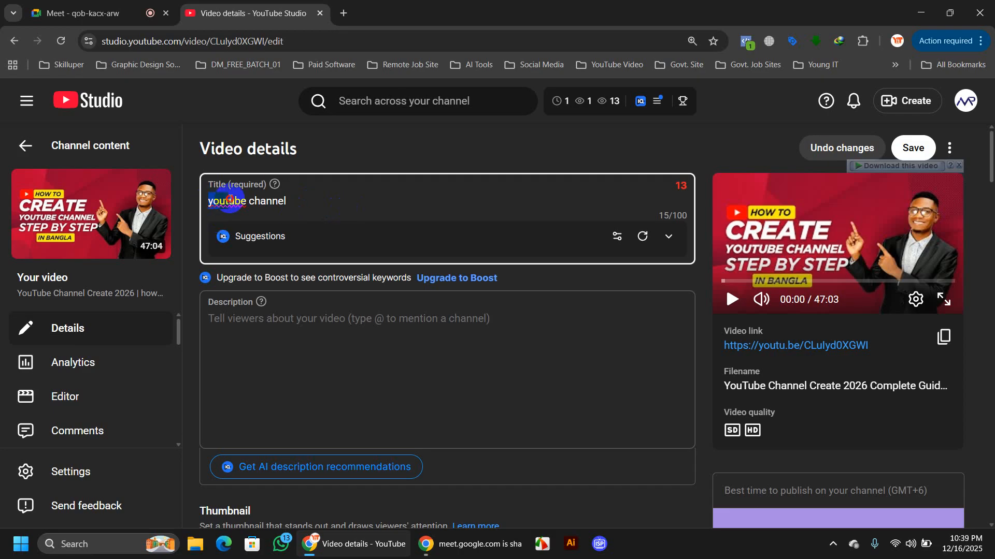
pyautogui.moveTo(230, 200); pyautogui.dragTo(292, 199)
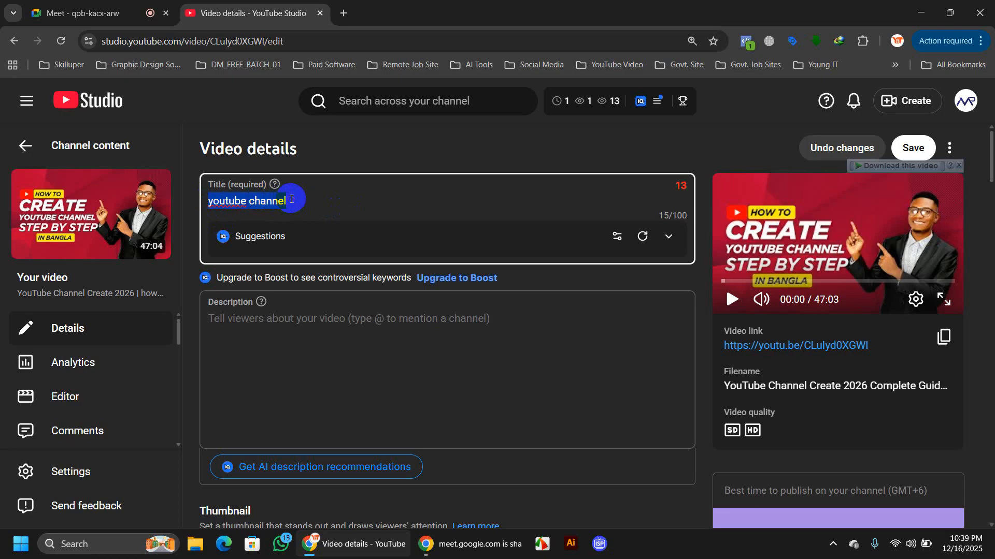
pyautogui.click(293, 199)
pyautogui.click(218, 200)
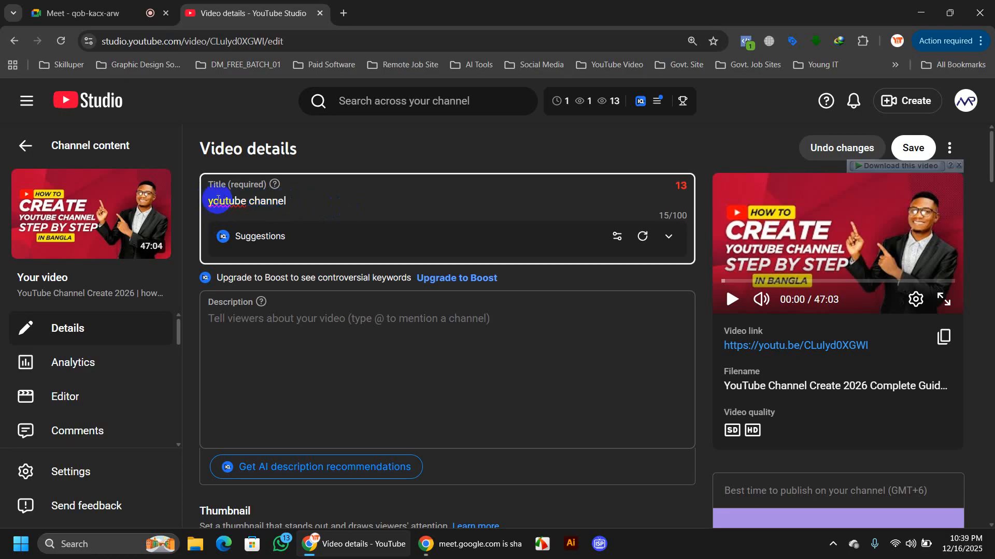
pyautogui.click(289, 199)
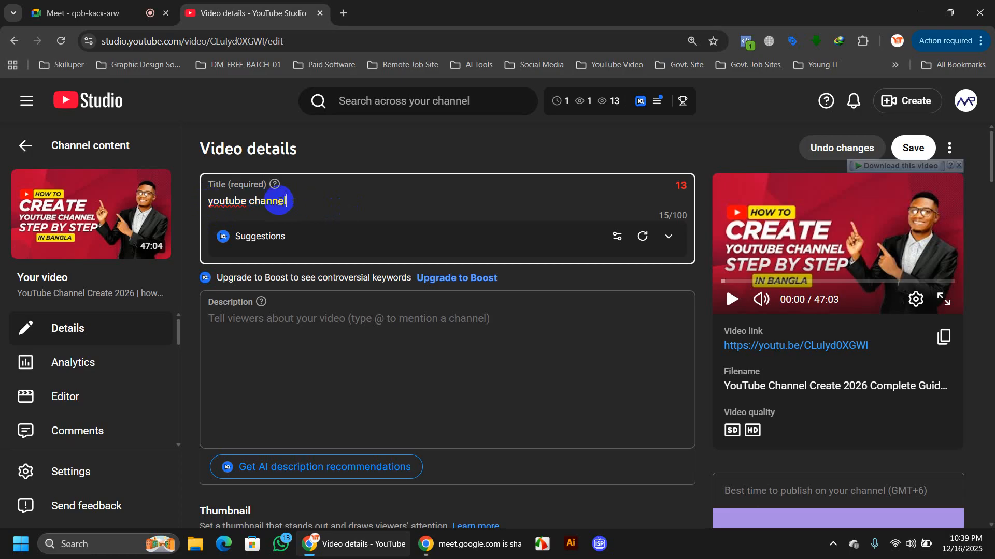
# Change the video title to "How To Create Youtube Channel".
pyautogui.click(209, 202)
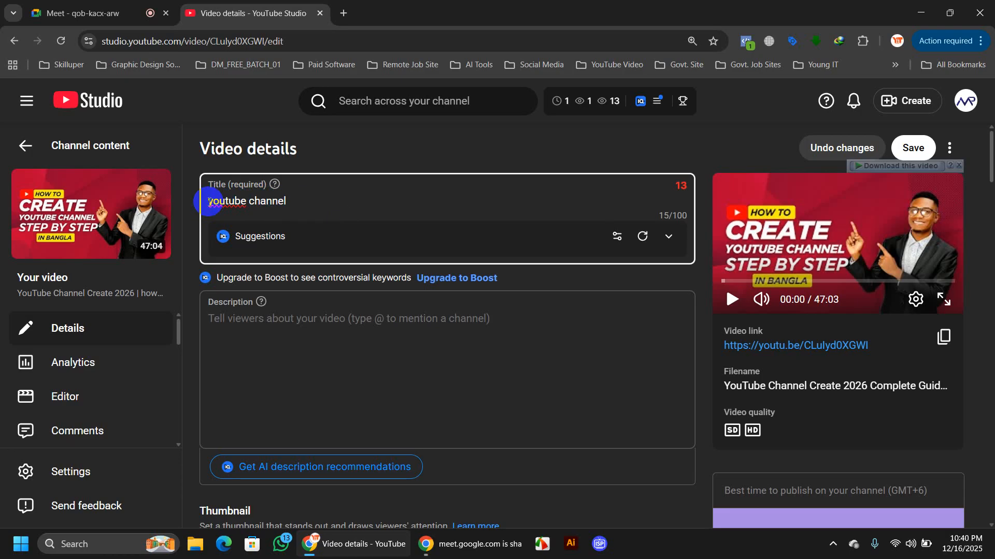
pyautogui.write('How t')
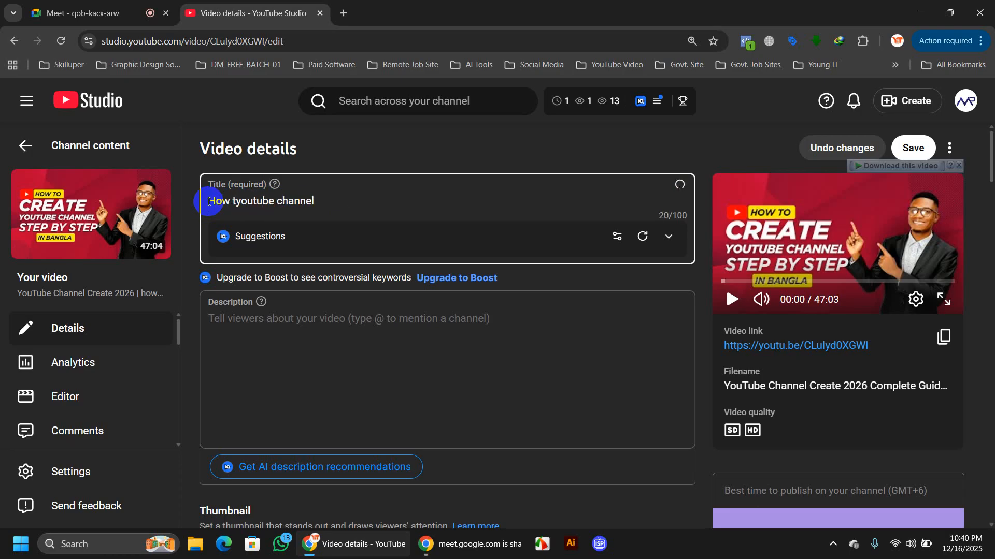
pyautogui.press('BackSpace')
pyautogui.write('To ')
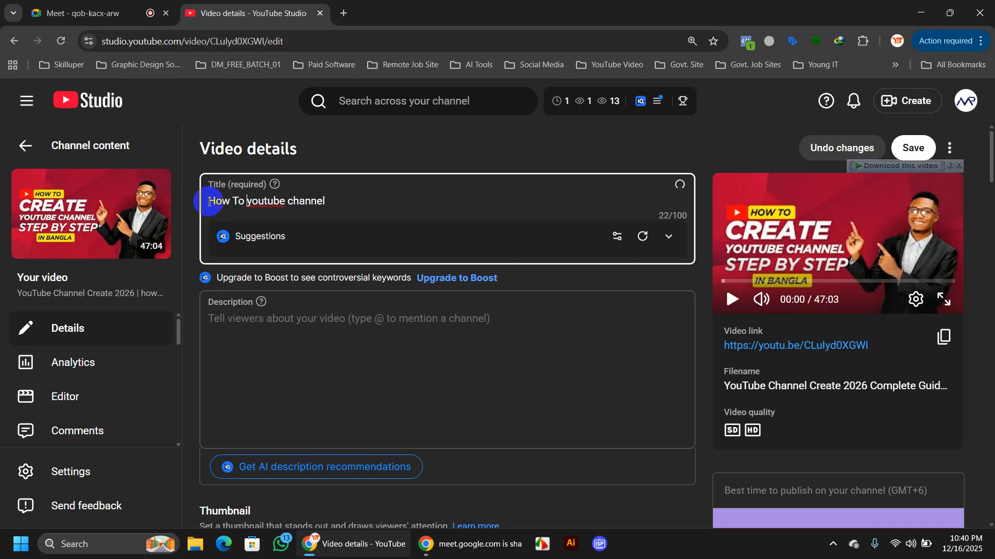
pyautogui.write('Creat')
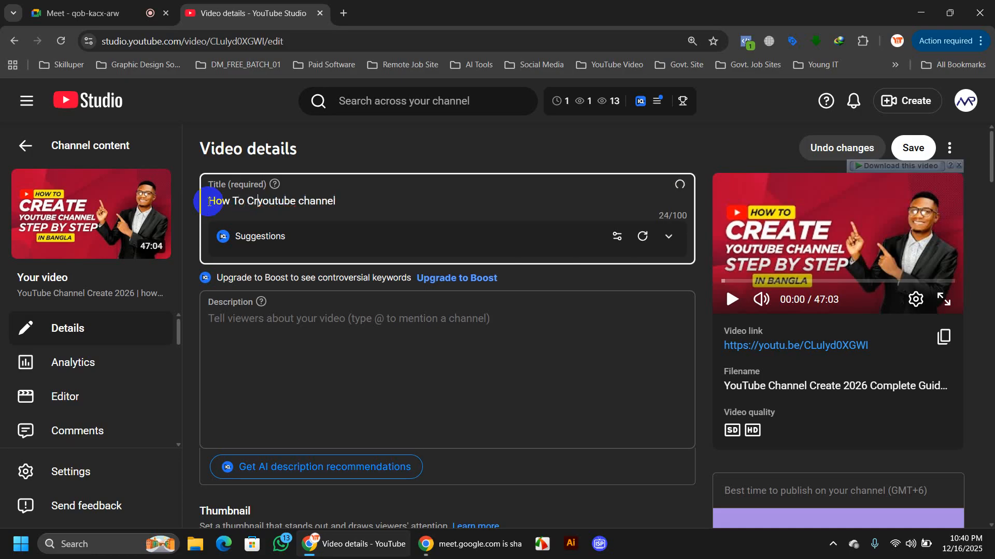
pyautogui.write('e')
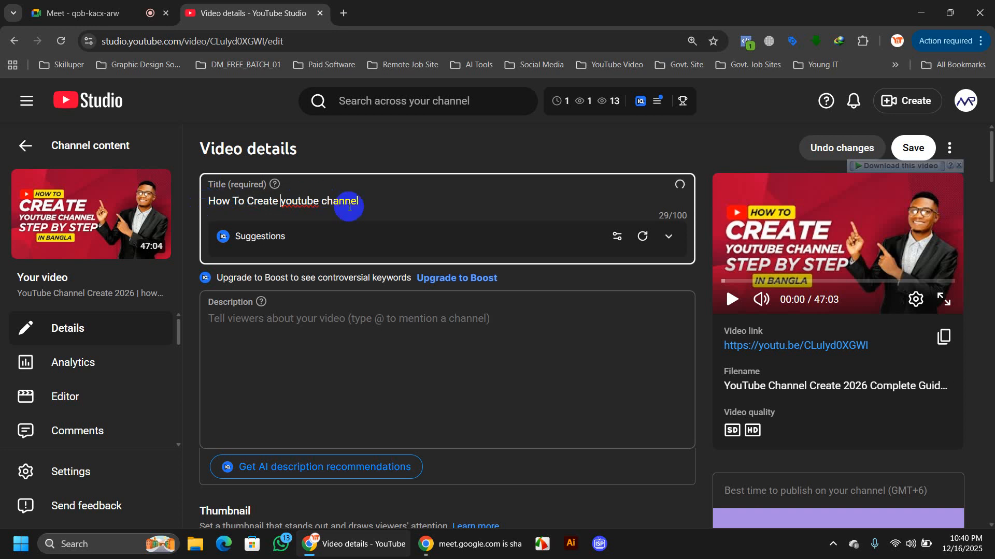
pyautogui.moveTo(379, 203); pyautogui.dragTo(281, 202)
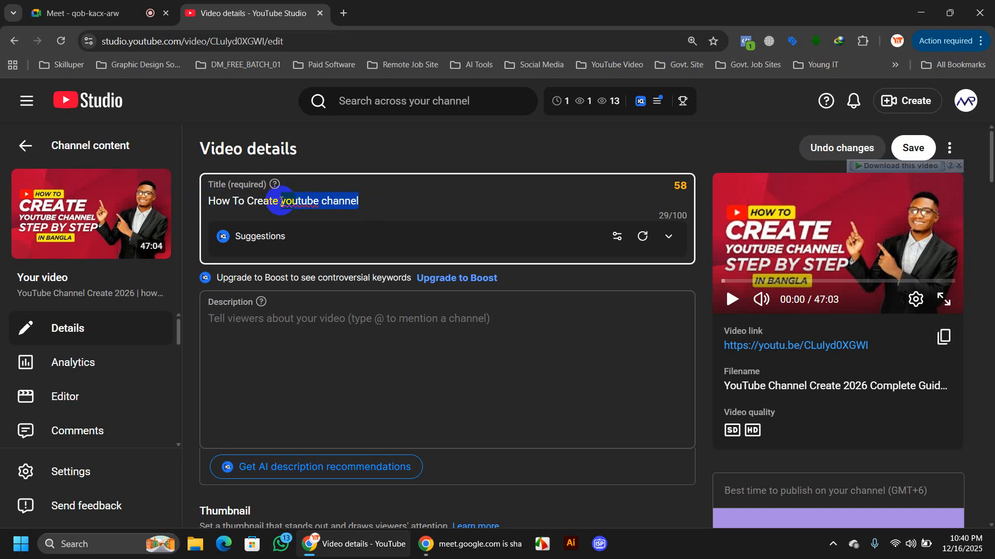
pyautogui.write('Youtube ')
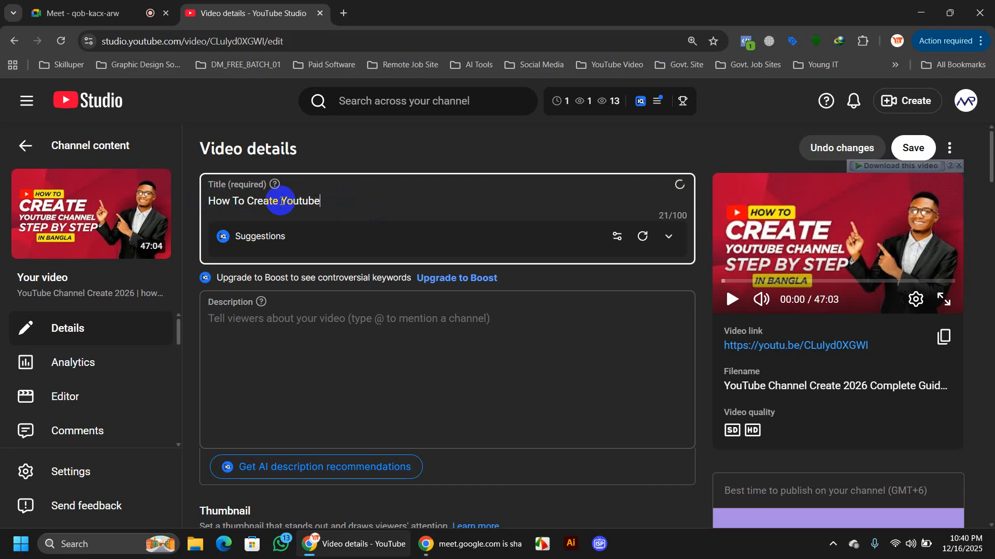
pyautogui.write('Channel')
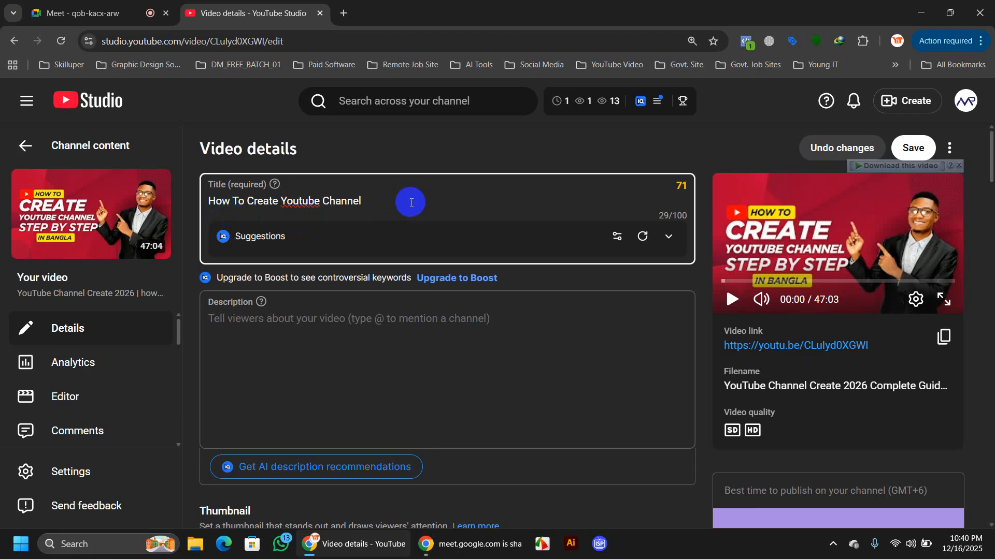
pyautogui.moveTo(377, 203); pyautogui.dragTo(210, 206)
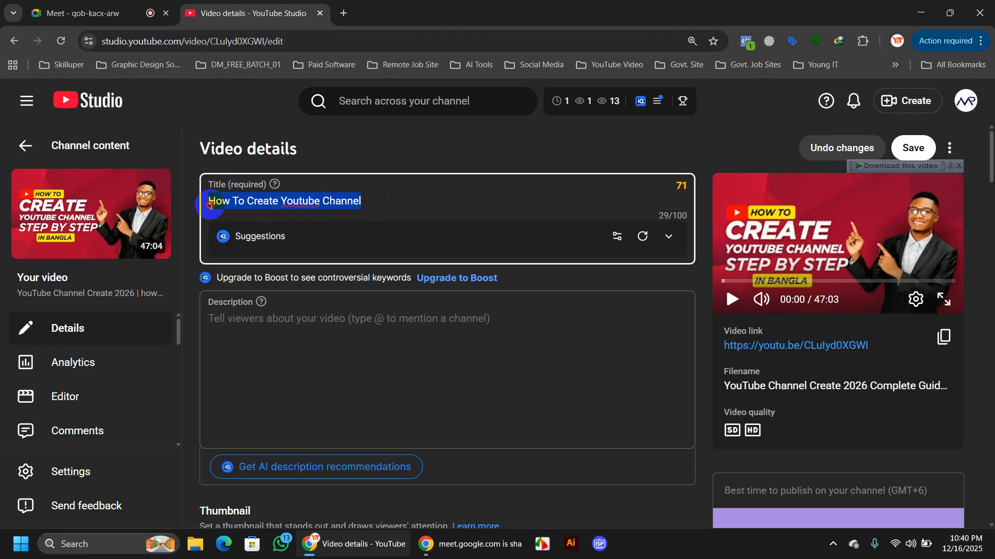
pyautogui.moveTo(361, 201); pyautogui.dragTo(207, 206)
pyautogui.click(367, 202)
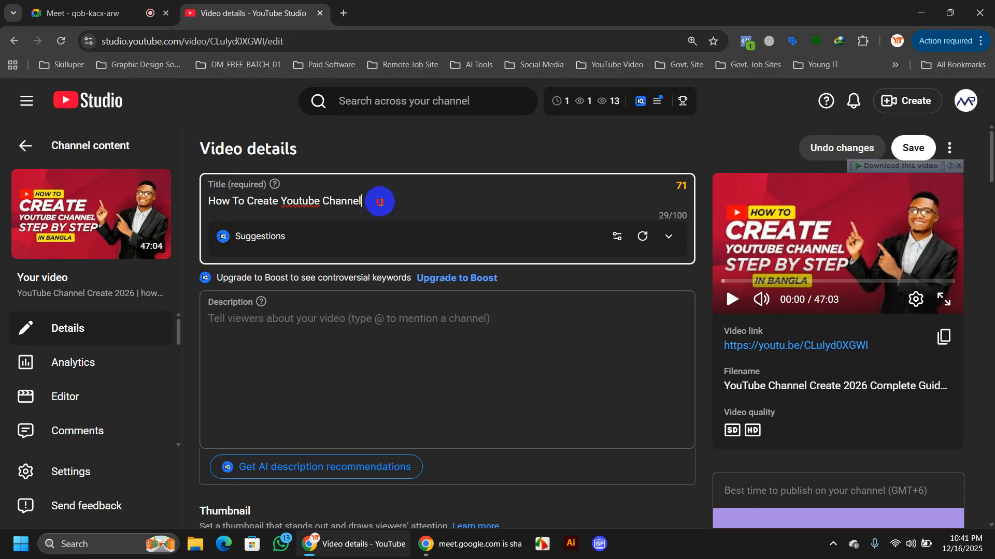
pyautogui.tripleClick(212, 201)
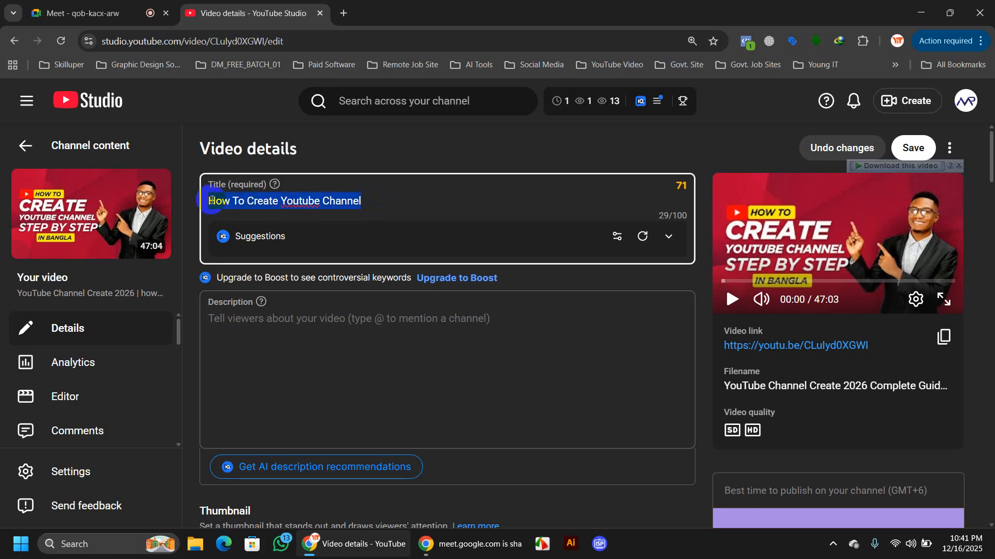
# Append "in Bangla Tutorial For Beginners" to the end of the video title.
pyautogui.click(371, 200)
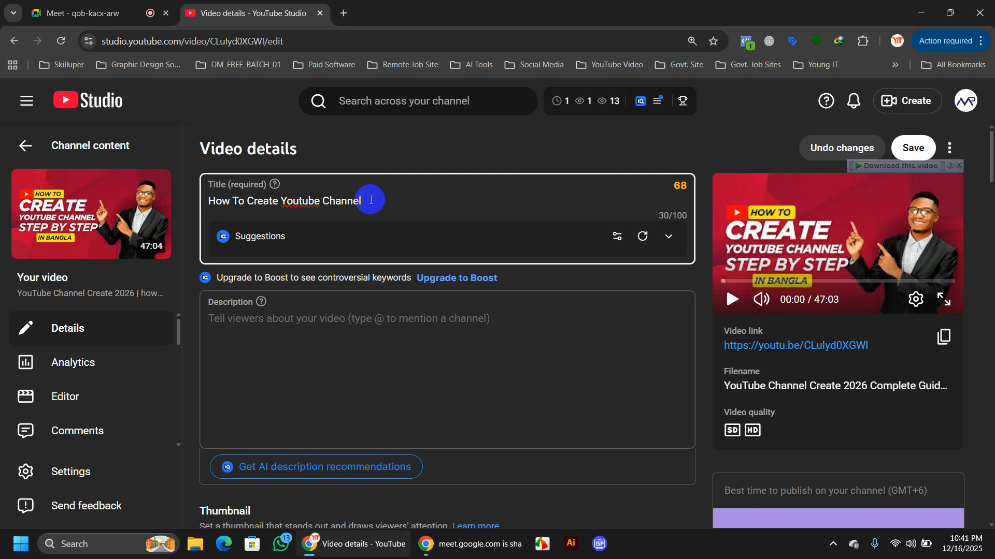
pyautogui.write('in Bangla Turorial')
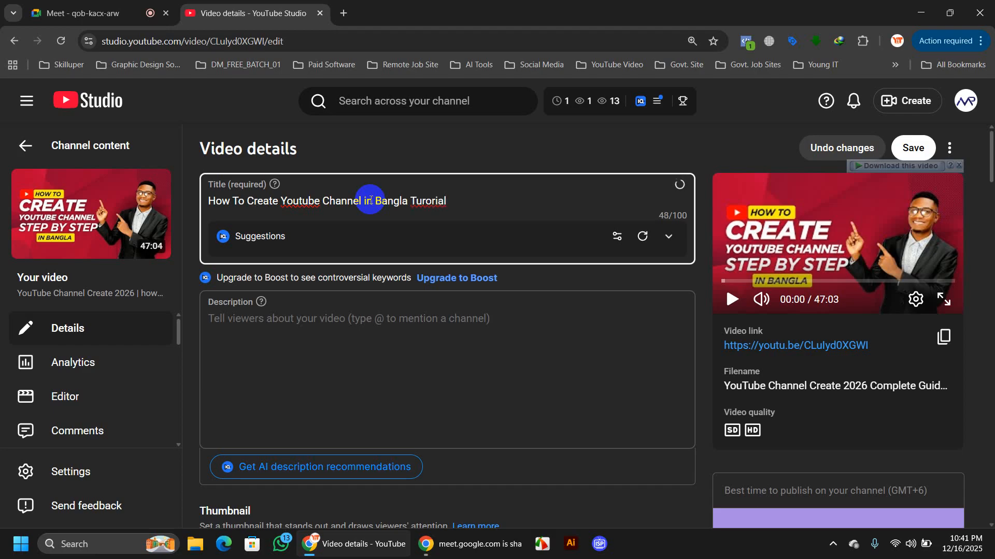
pyautogui.press('BackSpace')
pyautogui.press('BackSpace')
pyautogui.press('BackSpace')
pyautogui.press('BackSpace')
pyautogui.write('torial f')
pyautogui.press('BackSpace')
pyautogui.write('f9')
pyautogui.press('BackSpace')
pyautogui.press('BackSpace')
pyautogui.write('For Beginners')
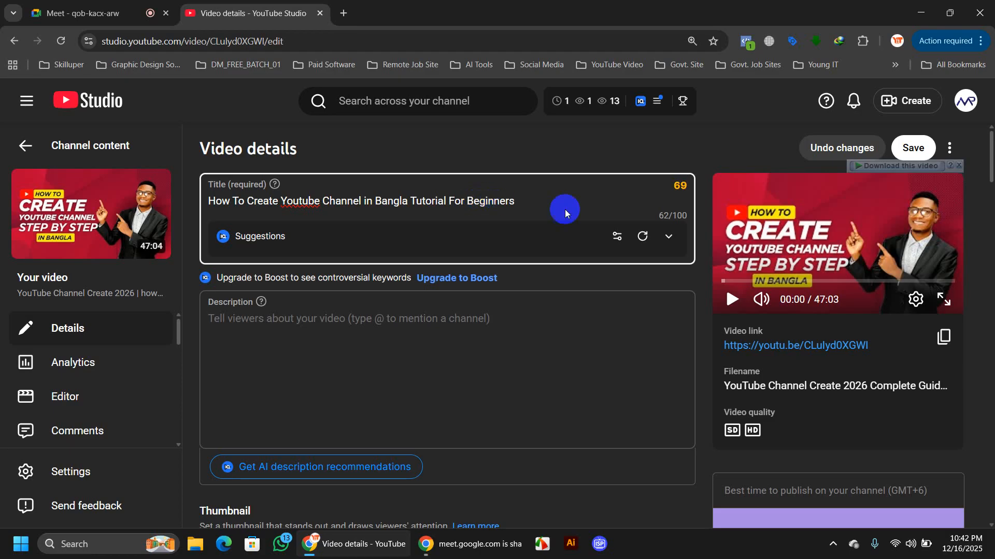
# Copy the complete text of the video title.
pyautogui.tripleClick(352, 191)
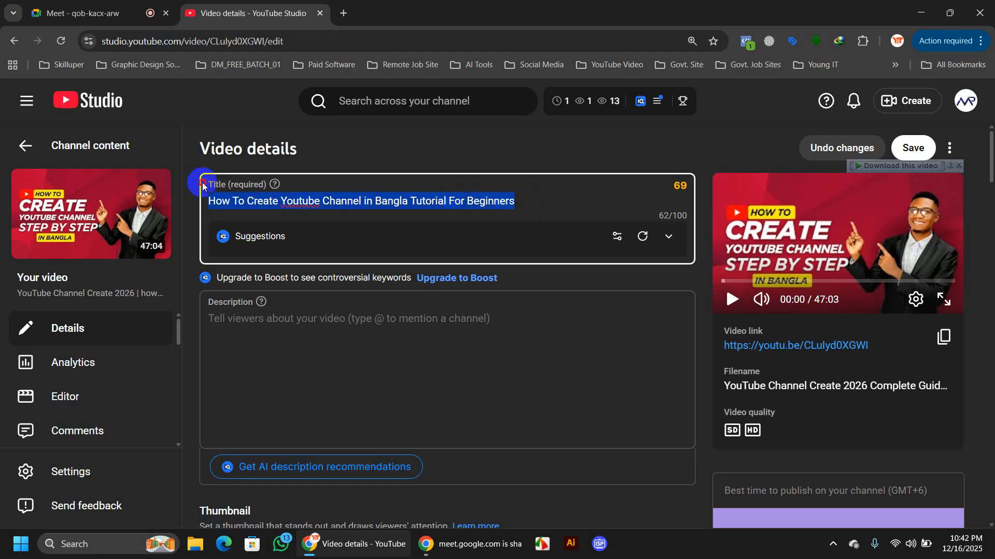
pyautogui.click(521, 202)
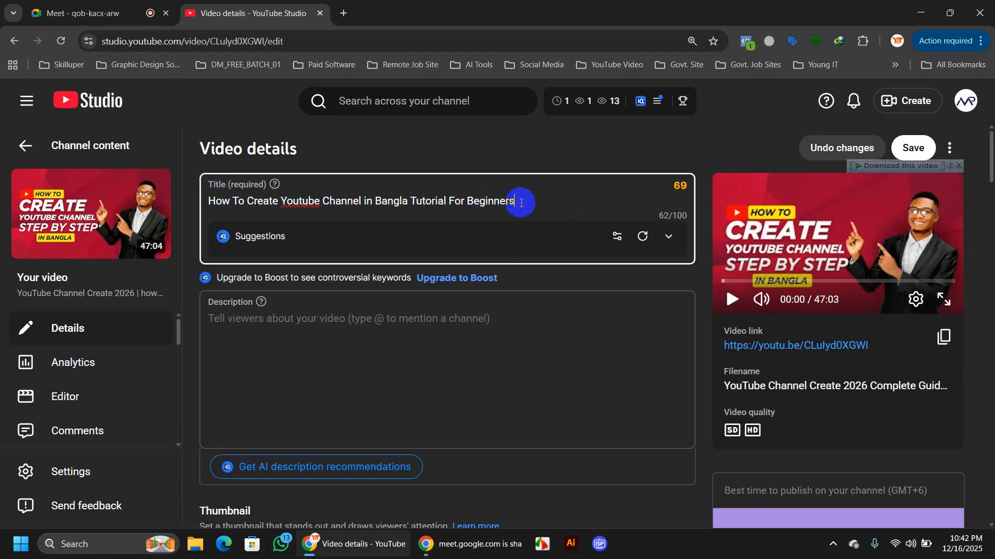
pyautogui.moveTo(521, 202); pyautogui.dragTo(209, 202)
pyautogui.hotkey('ctrl', 'c')
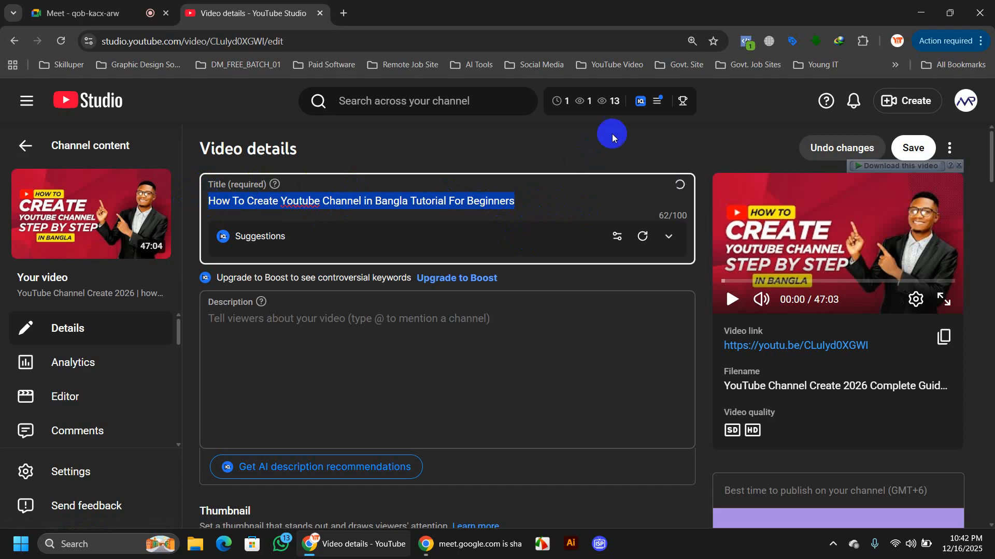
# Search the vidIQ Keyword Inspector for the copied title "How To Create Youtube Channel in Bangla Tutorial For Beginners".
pyautogui.click(661, 105)
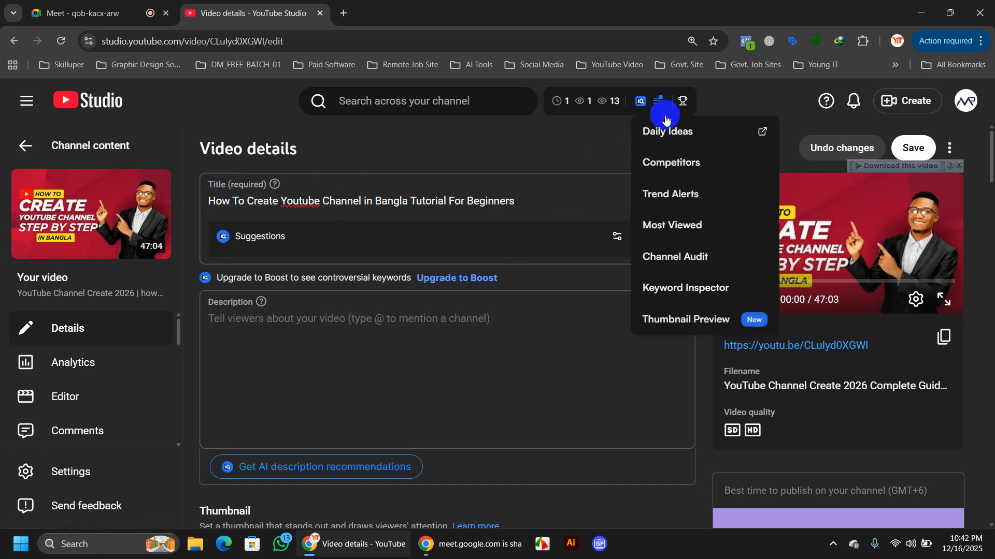
pyautogui.click(698, 290)
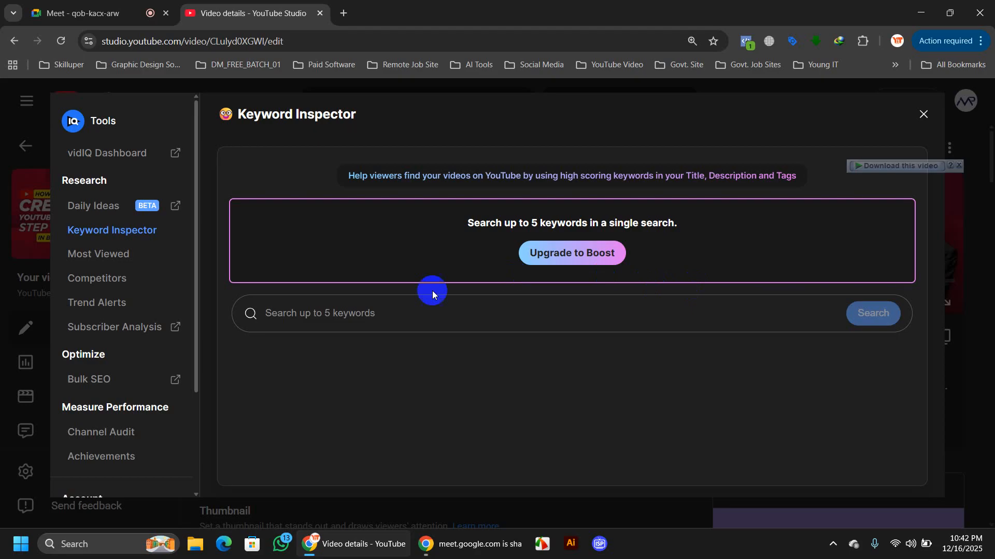
pyautogui.click(403, 307)
pyautogui.hotkey('ctrl', 'v')
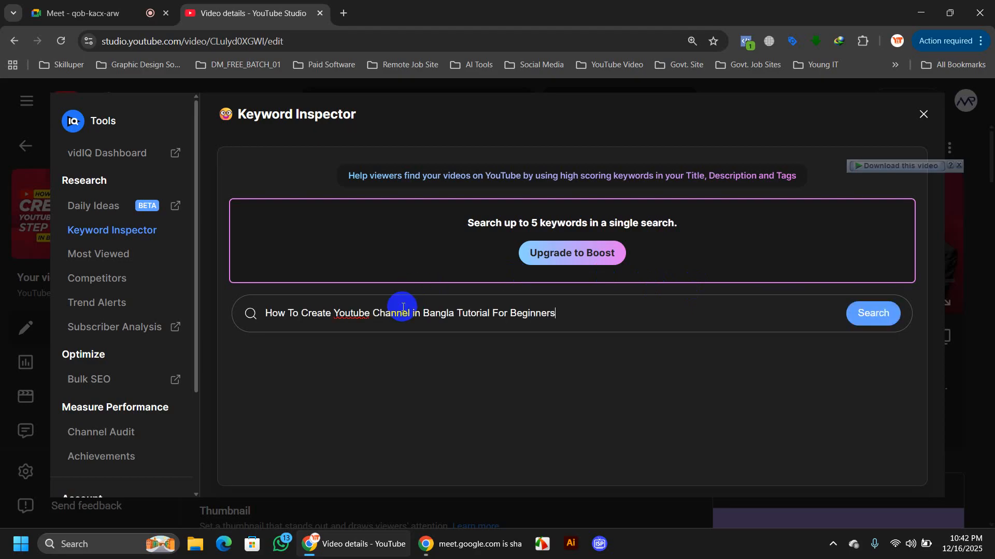
pyautogui.click(857, 316)
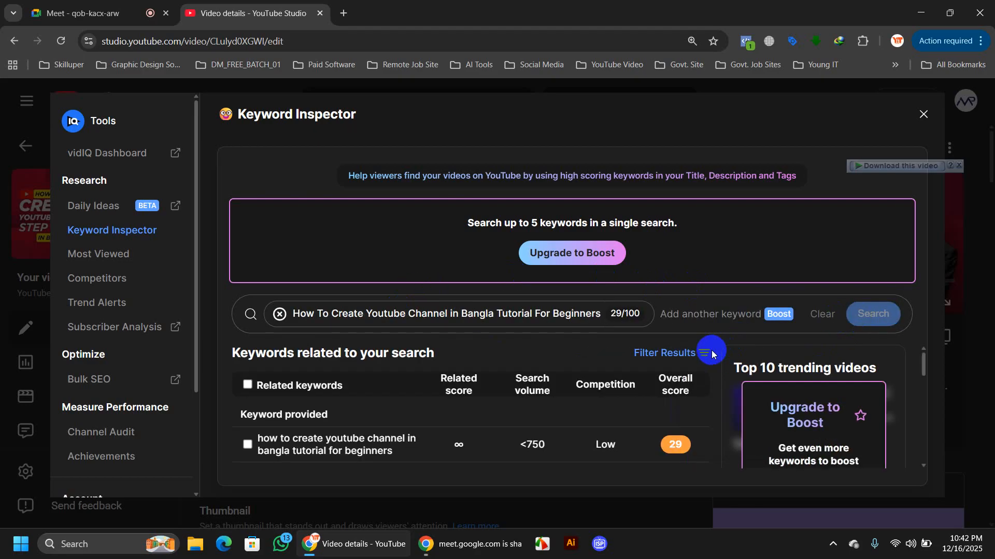
# Examine the search volume, competition and overall score of the searched title and its related keywords.
pyautogui.scroll(-2, 711, 354)
pyautogui.scroll(2, 711, 355)
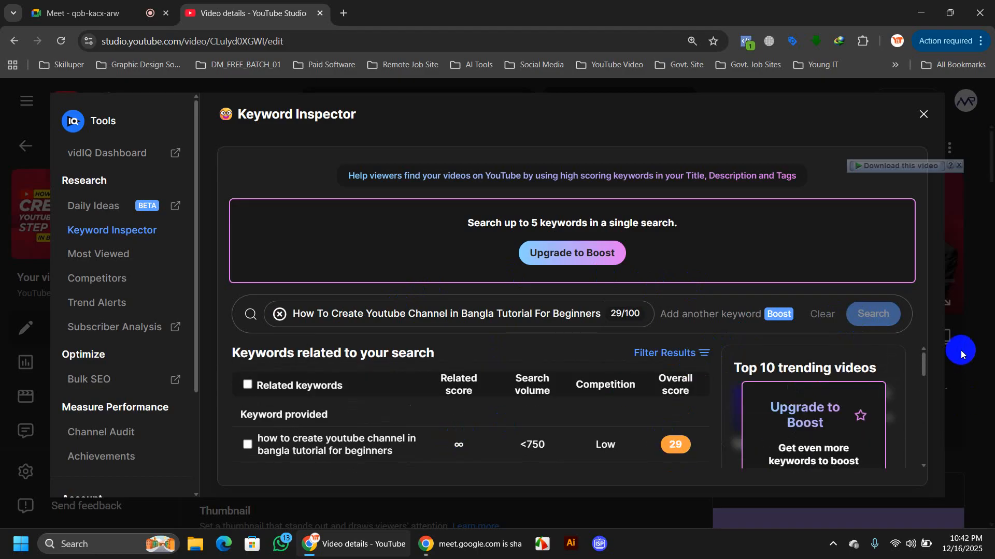
pyautogui.moveTo(925, 362); pyautogui.dragTo(923, 376)
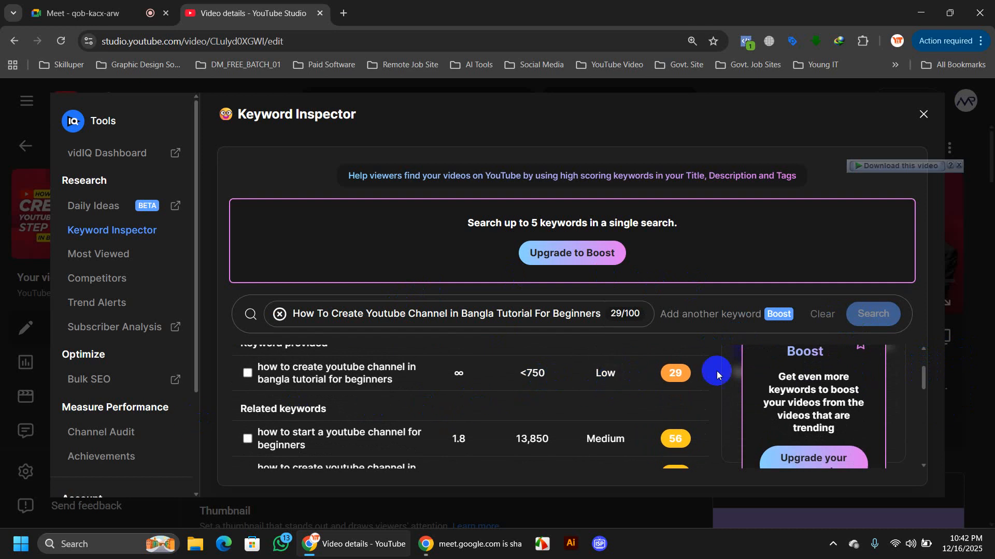
pyautogui.moveTo(923, 378); pyautogui.dragTo(934, 395)
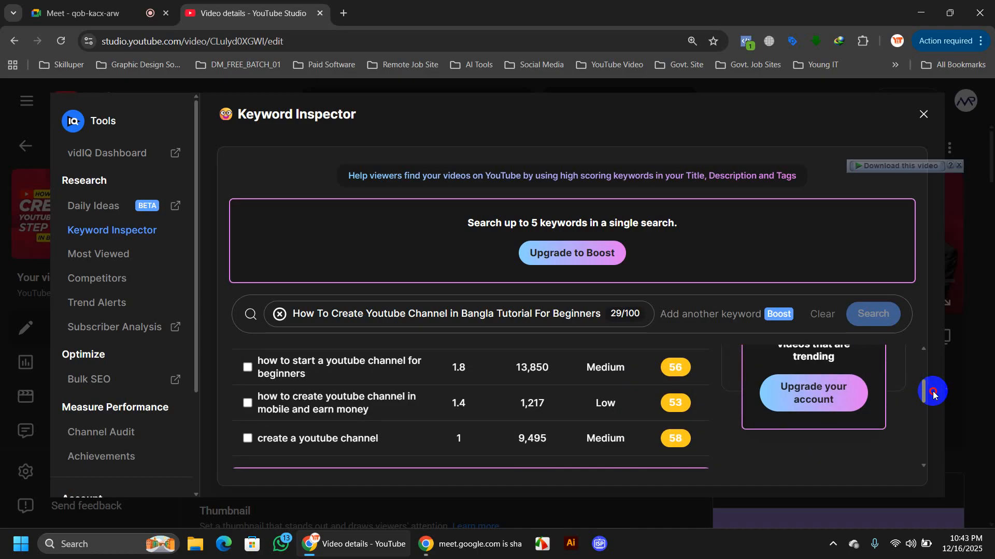
pyautogui.moveTo(934, 395); pyautogui.dragTo(932, 371)
pyautogui.moveTo(620, 412)
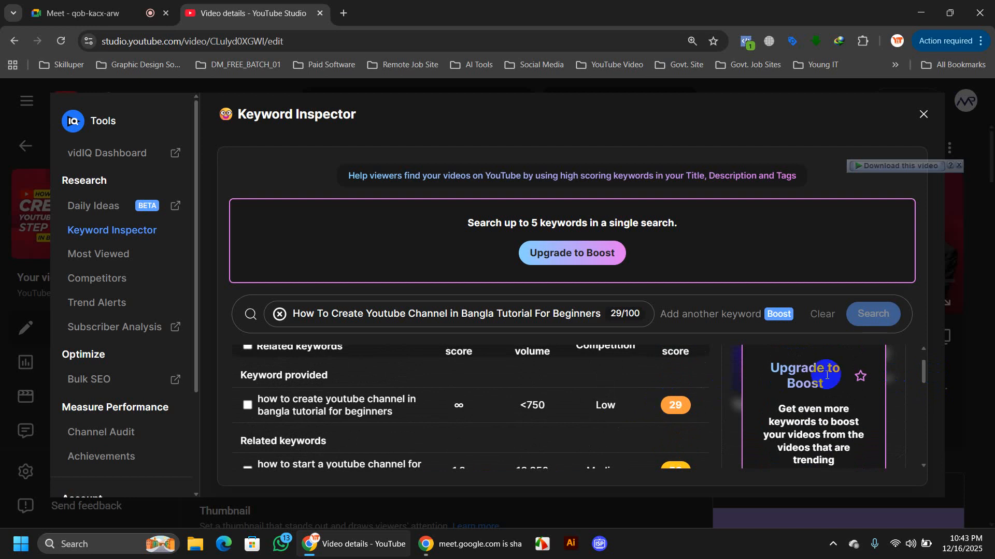
pyautogui.moveTo(924, 367); pyautogui.dragTo(925, 369)
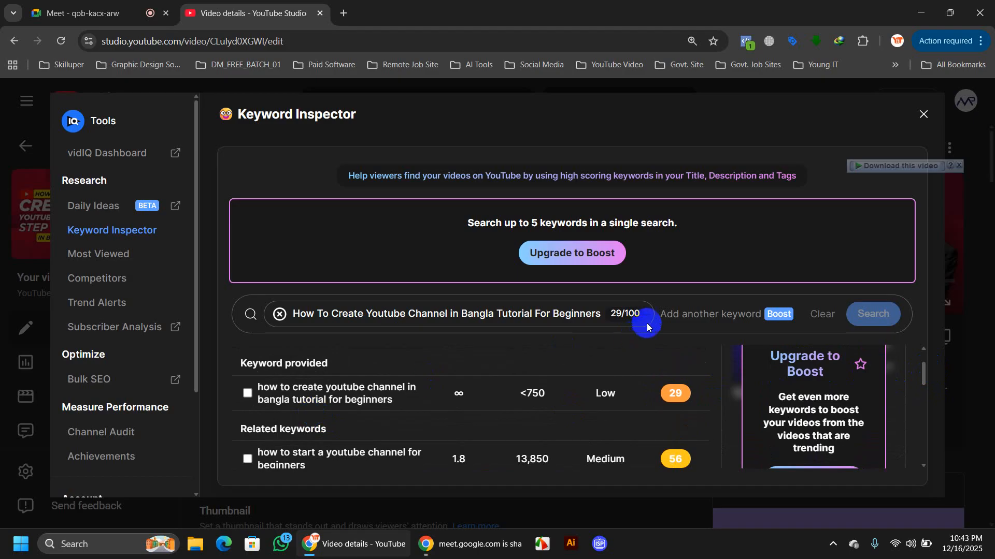
# Search the Keyword Inspector for the reordered phrase "How To Create Youtube Channel For Beginners in Bangla Tutorial" and review its score and related keywords.
pyautogui.click(536, 317)
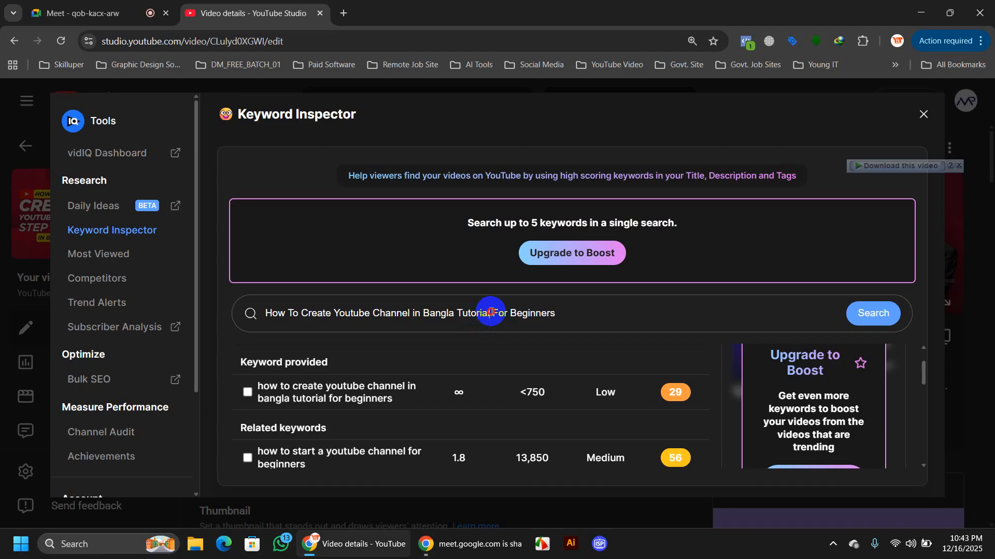
pyautogui.moveTo(490, 314); pyautogui.dragTo(413, 312)
pyautogui.hotkey('ctrl', 'c')
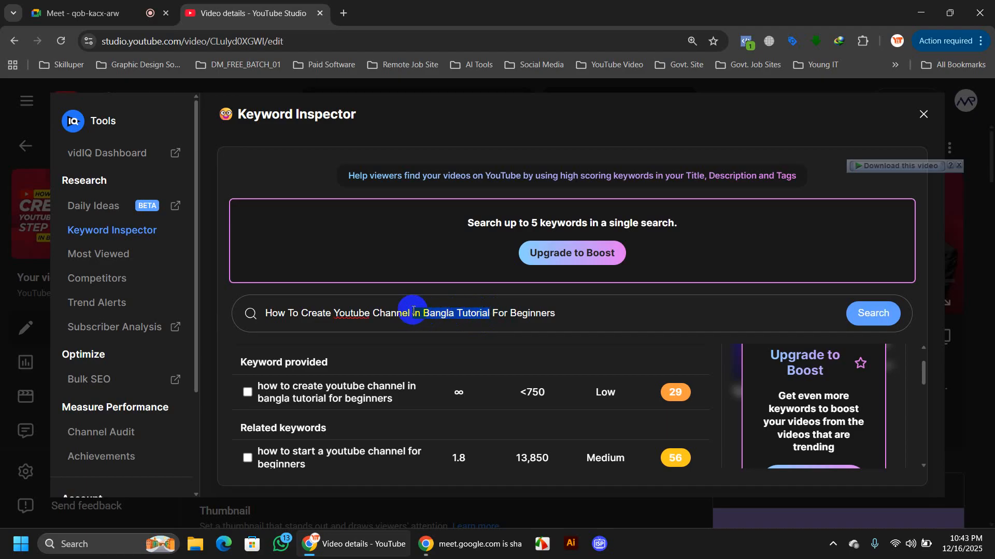
pyautogui.press('BackSpace')
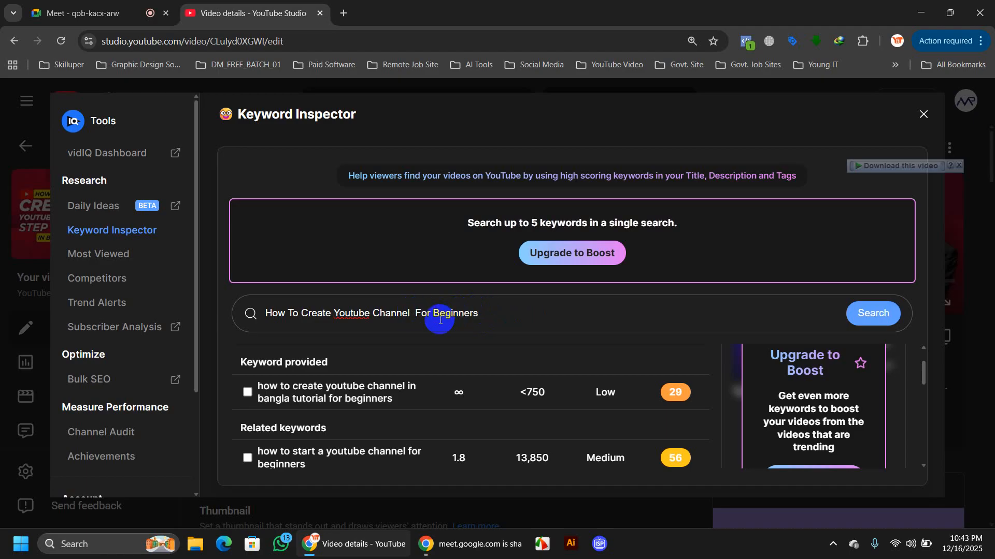
pyautogui.press('BackSpace')
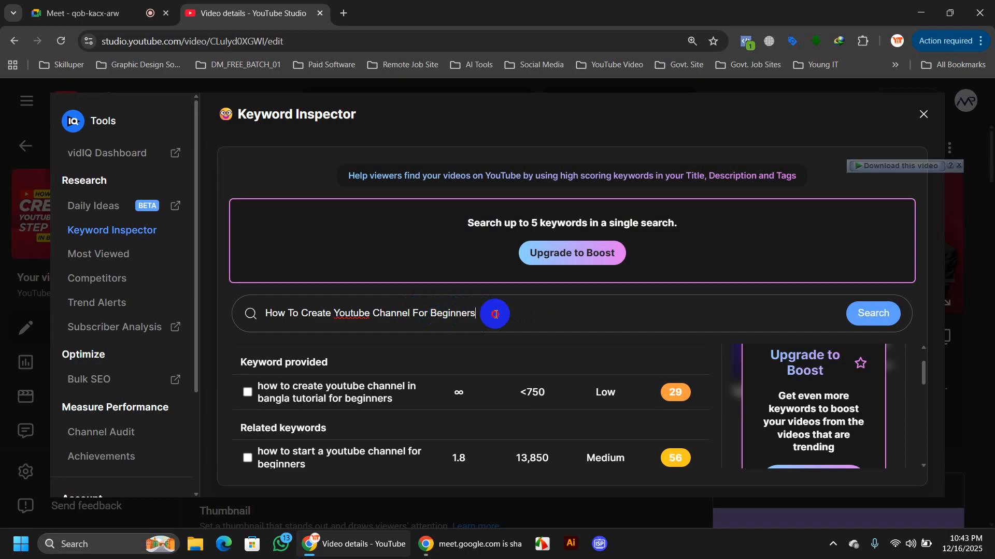
pyautogui.click(493, 315)
pyautogui.hotkey('ctrl', 'v')
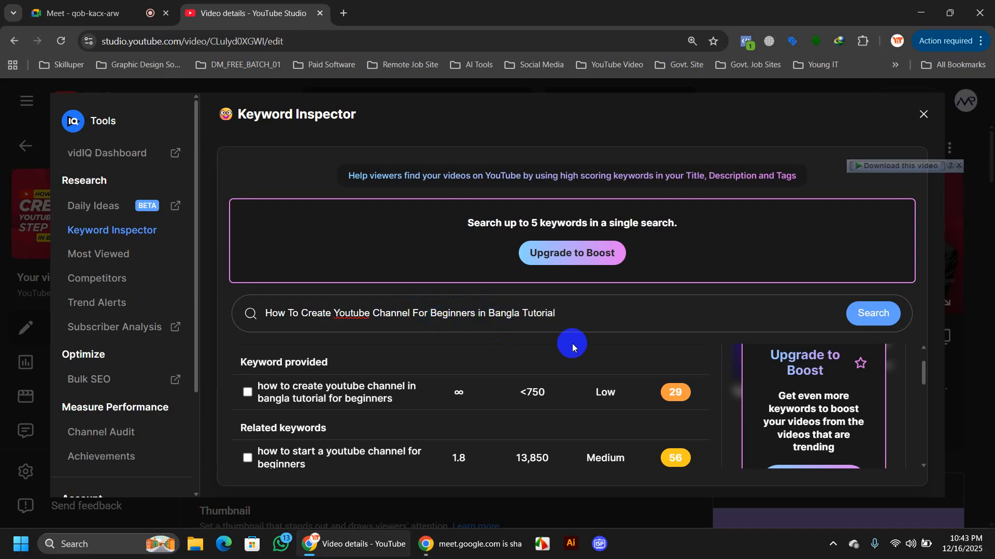
pyautogui.click(855, 322)
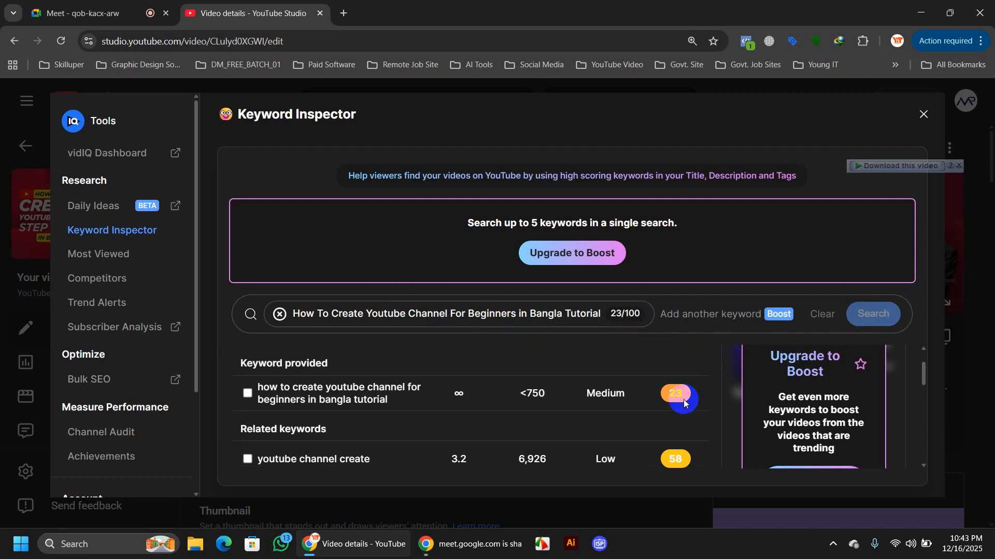
pyautogui.scroll(-2, 684, 403)
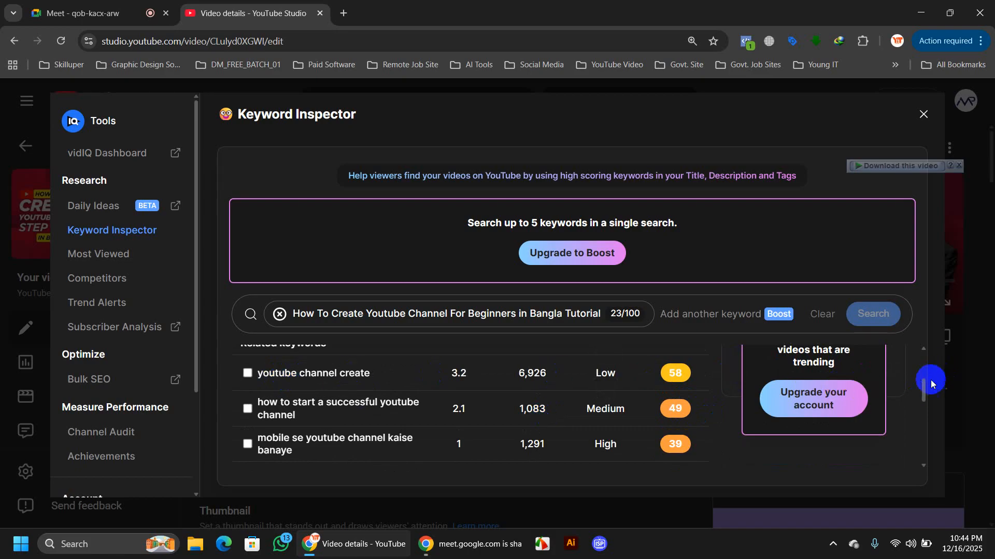
pyautogui.moveTo(923, 393); pyautogui.dragTo(923, 376)
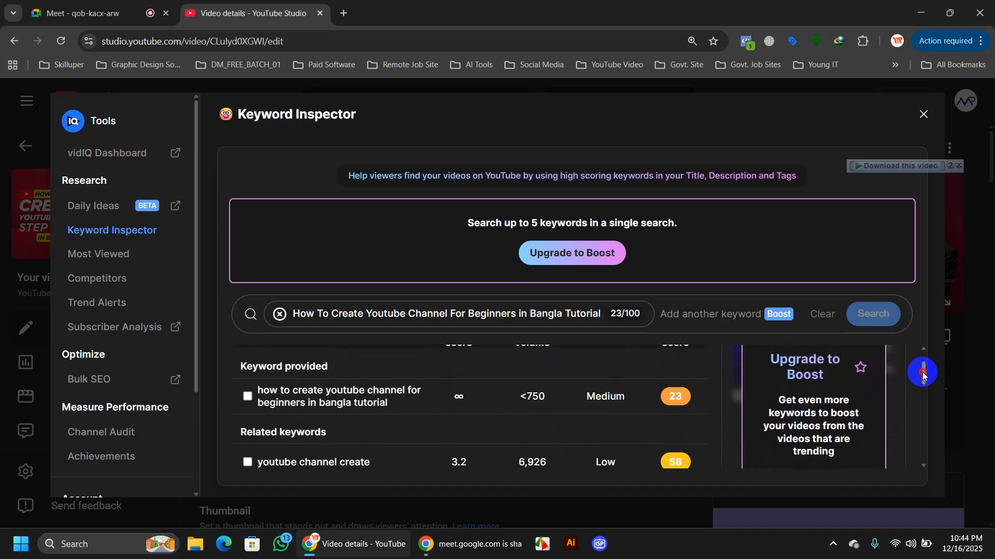
pyautogui.moveTo(923, 375); pyautogui.dragTo(923, 381)
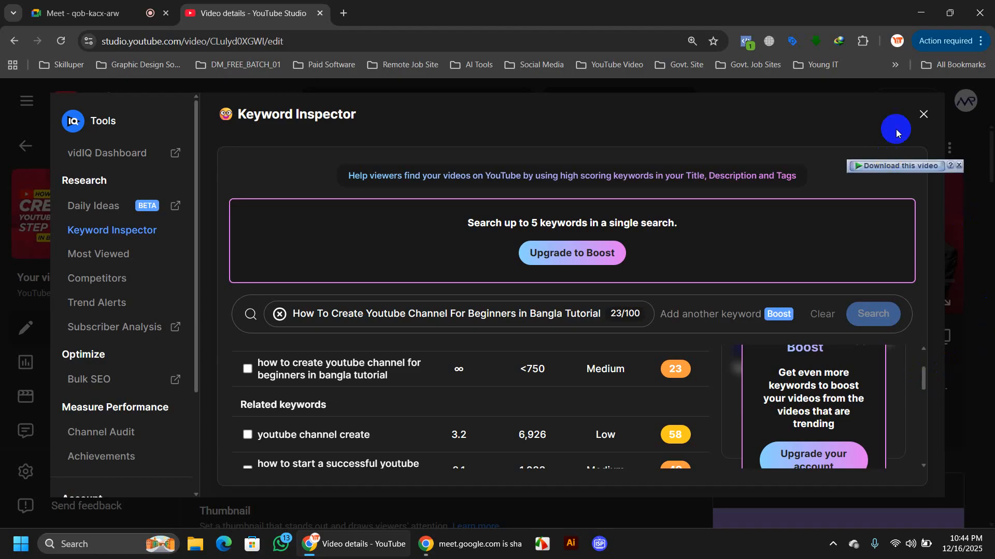
pyautogui.click(924, 113)
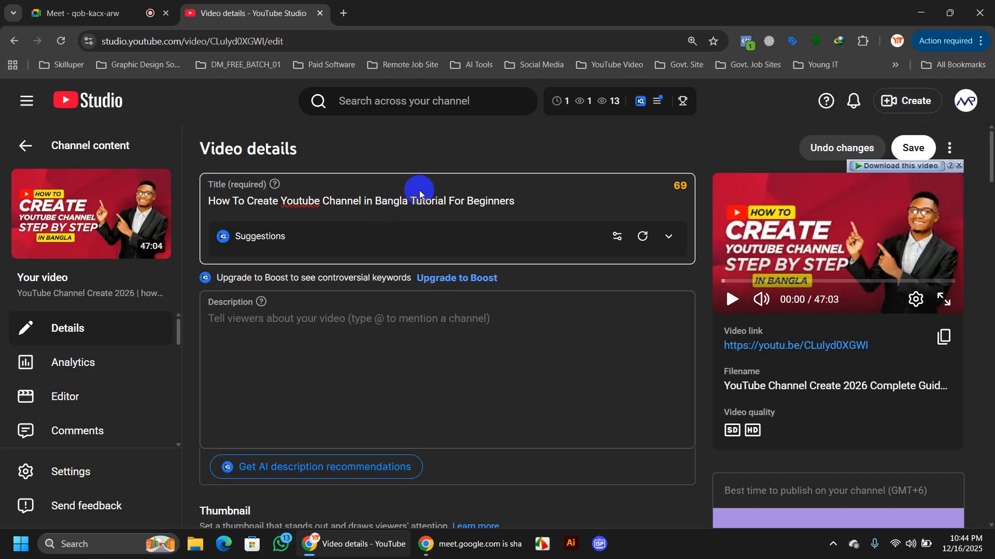
# Append "| Youtube Channel Create |" to the end of the video title.
pyautogui.click(526, 198)
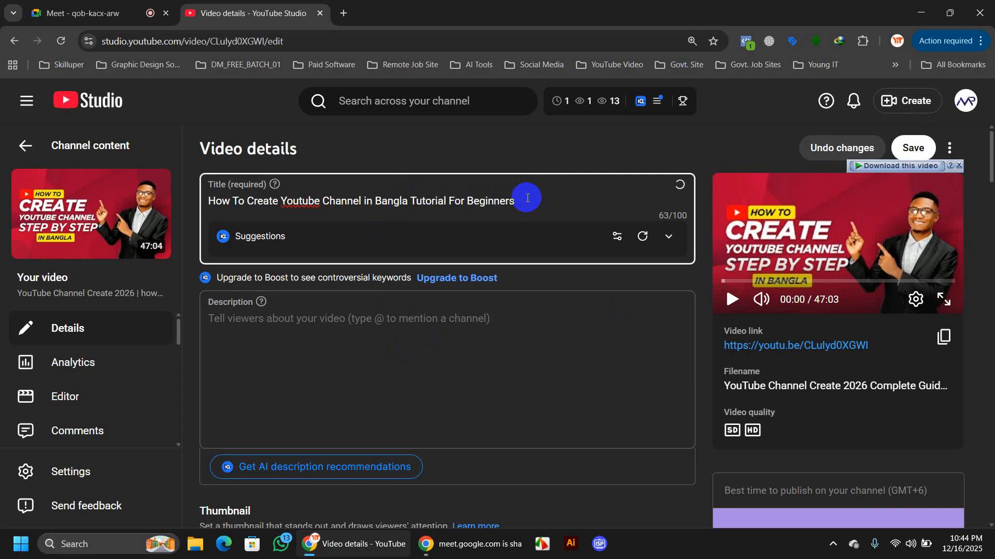
pyautogui.write('|')
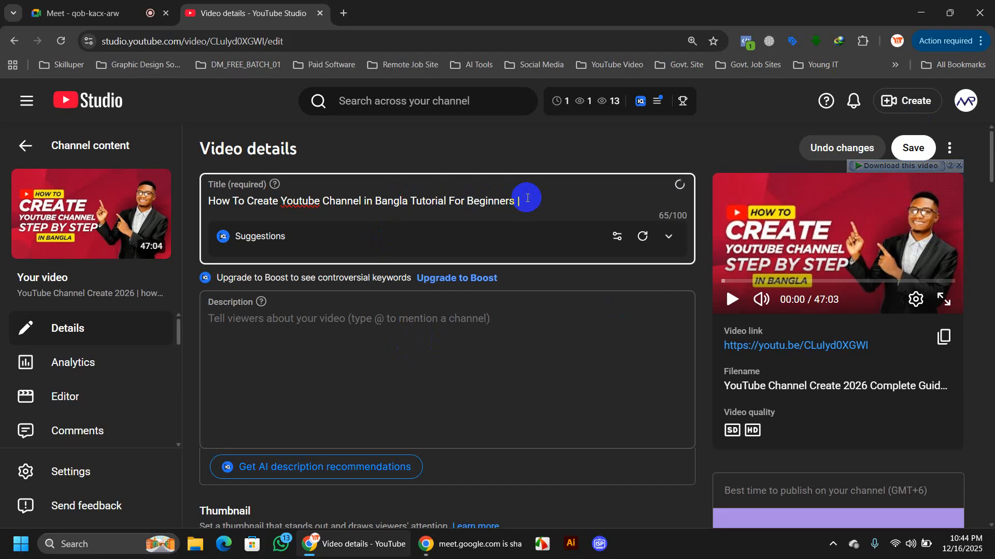
pyautogui.write('Youtube Channel Create')
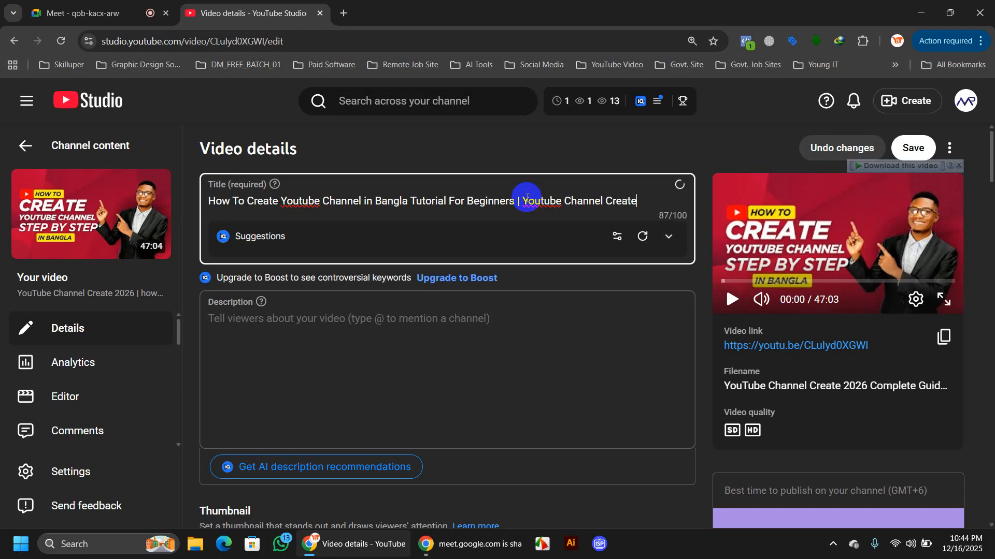
pyautogui.write(' |')
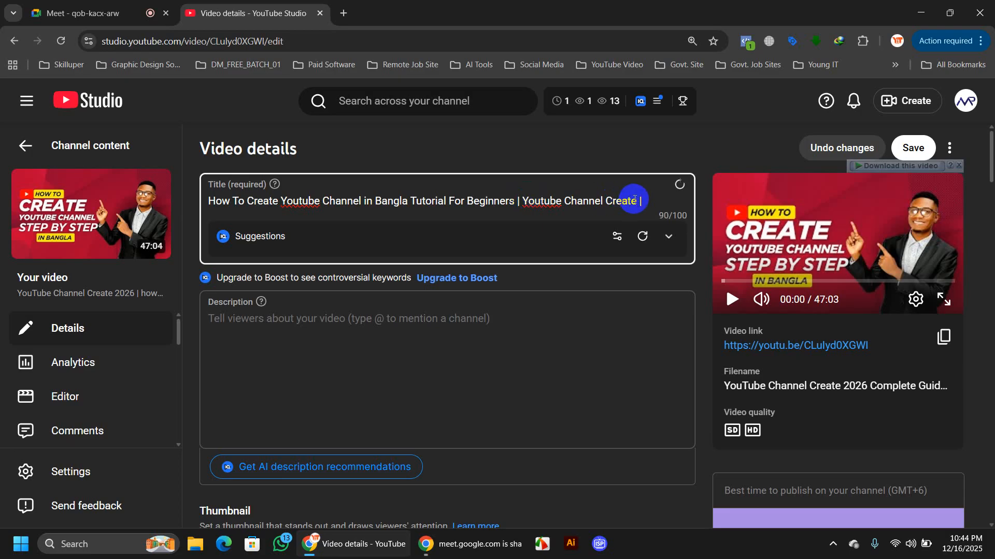
# Search the Keyword Inspector for "Youtube Channel Create" copied from the title and check its search volume, competition and related keywords.
pyautogui.moveTo(637, 201); pyautogui.dragTo(523, 201)
pyautogui.hotkey('ctrl', 'c')
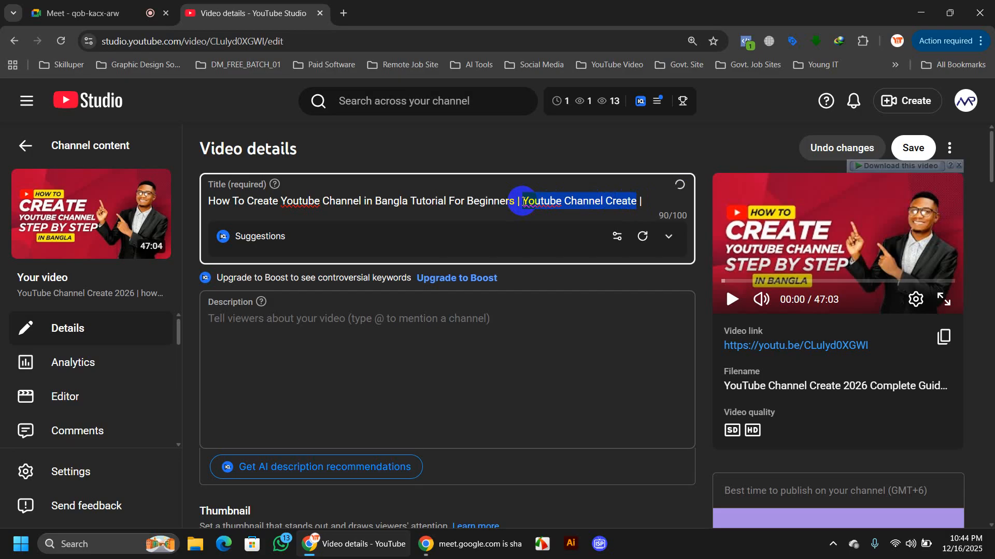
pyautogui.click(665, 103)
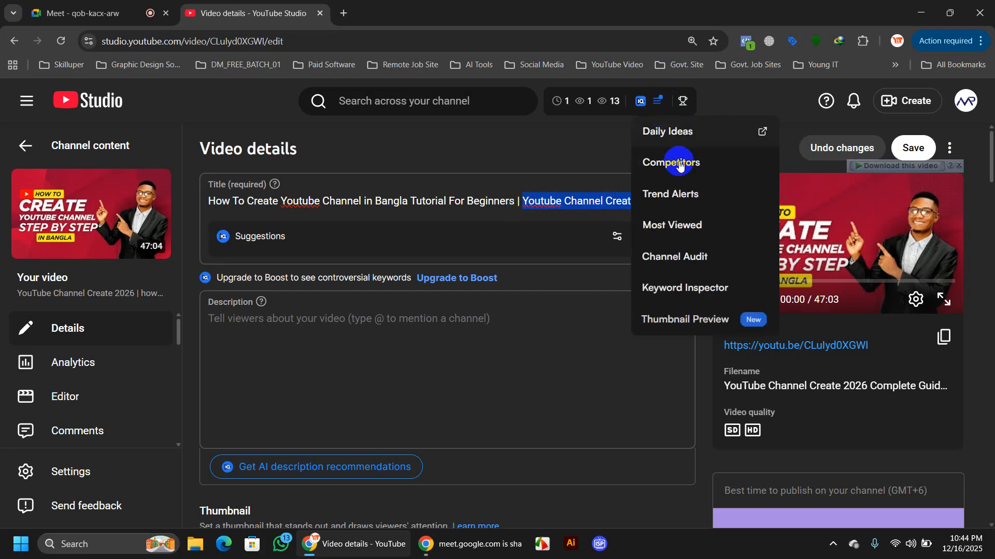
pyautogui.click(704, 289)
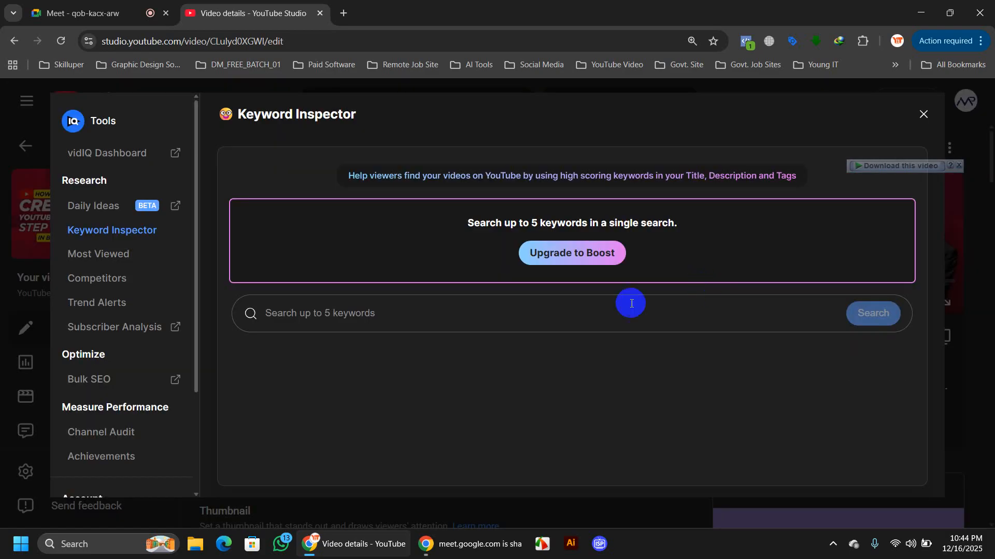
pyautogui.click(508, 313)
pyautogui.hotkey('ctrl', 'v')
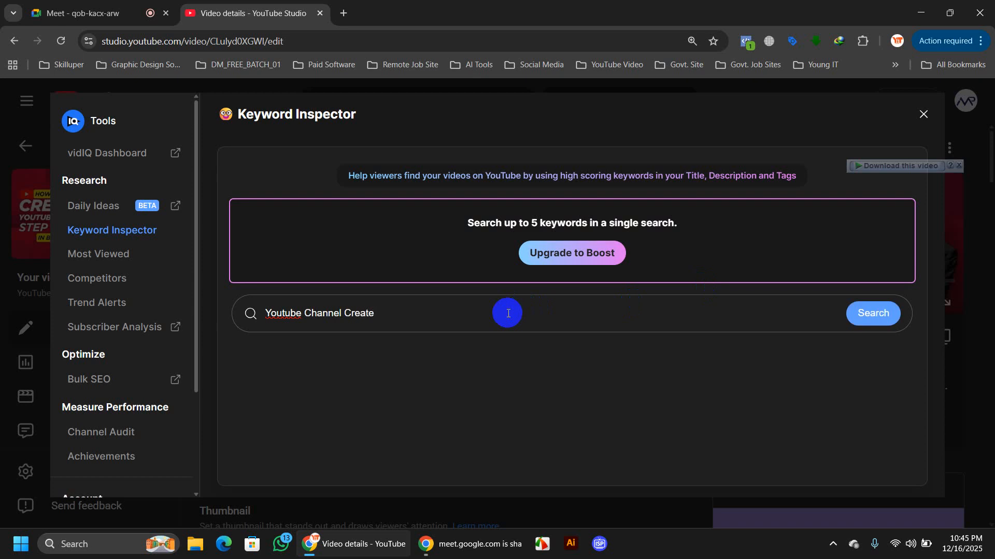
pyautogui.click(873, 317)
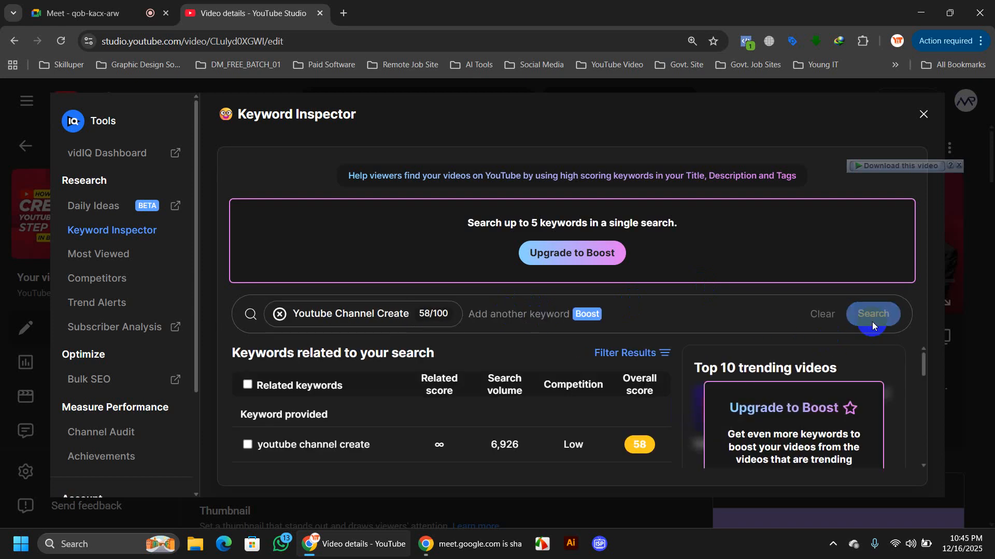
pyautogui.scroll(-2, 656, 411)
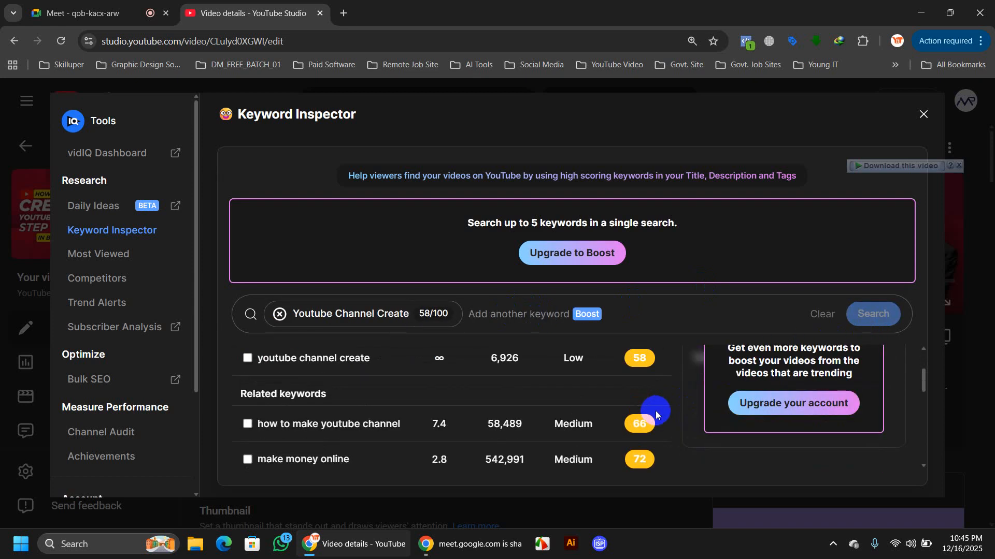
pyautogui.scroll(2, 655, 411)
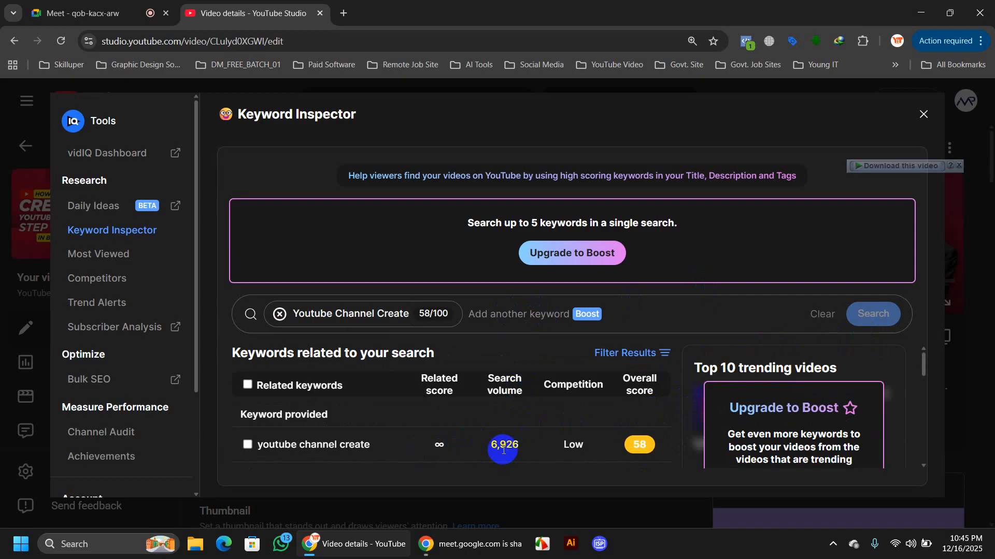
pyautogui.moveTo(577, 445)
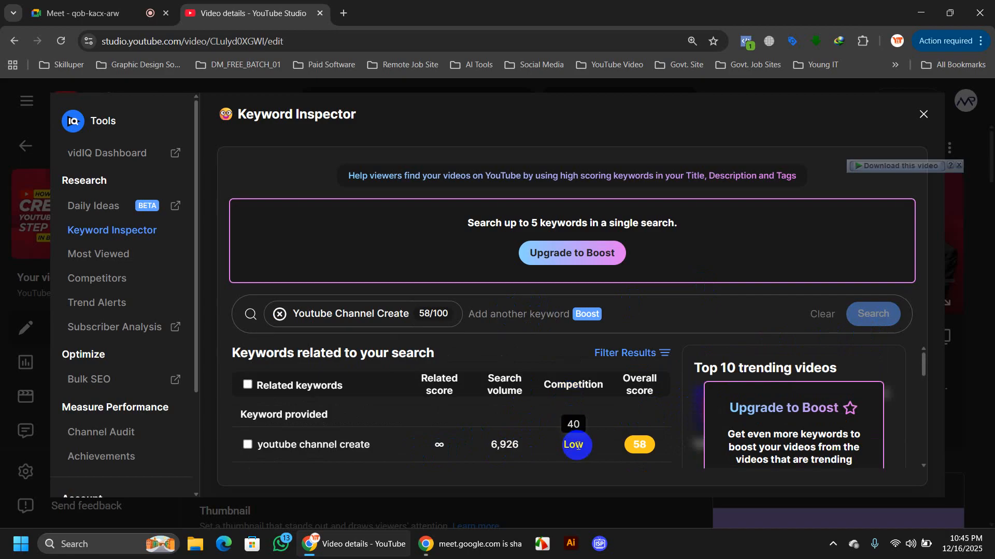
pyautogui.click(925, 115)
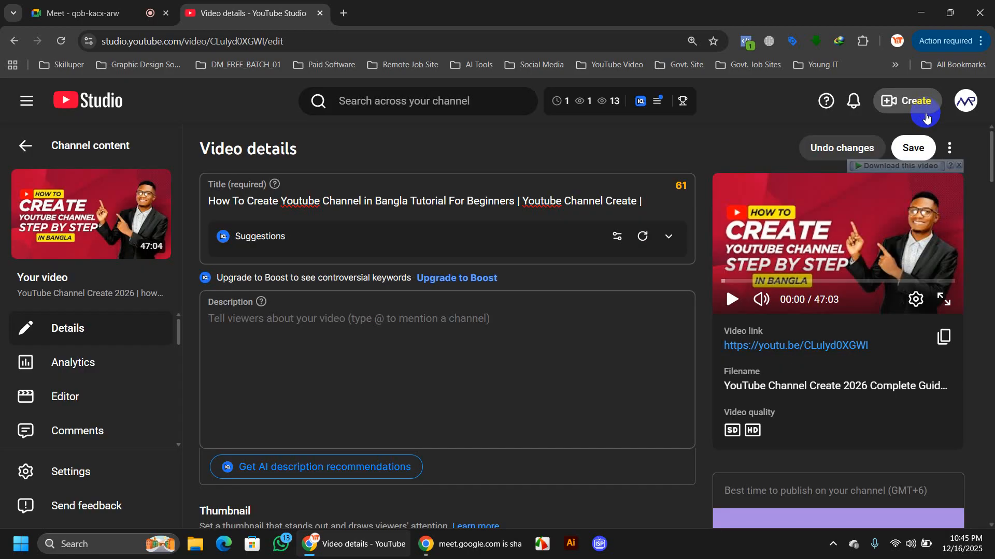
# Add the channel name "IT Mastery Point" after the last separator in the video title.
pyautogui.click(653, 199)
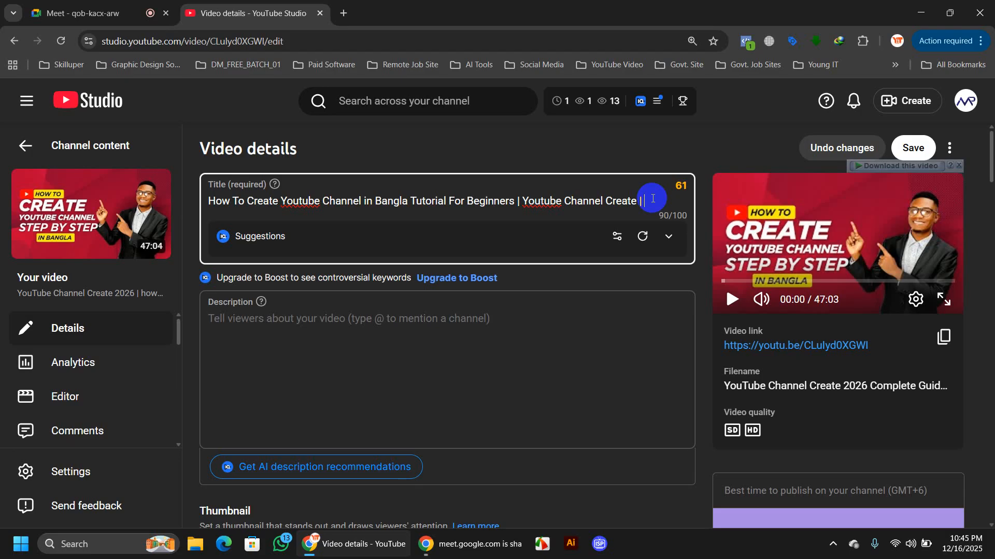
pyautogui.write('IT Mar')
pyautogui.write('tery Point')
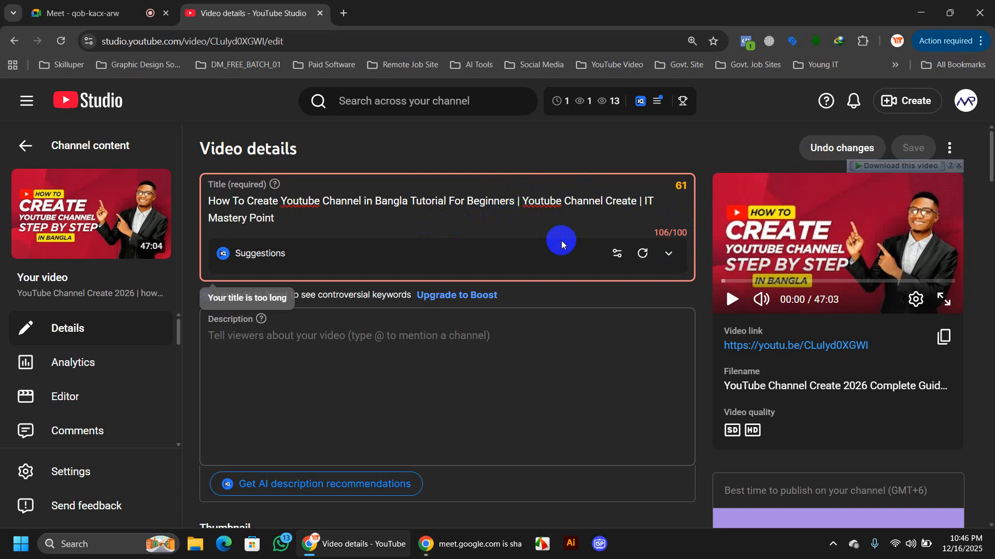
# Shorten the video title by deleting "For Beginners" after "Bangla Tutorial".
pyautogui.press('BackSpace')
pyautogui.press('BackSpace')
pyautogui.press('BackSpace')
pyautogui.press('BackSpace')
pyautogui.press('BackSpace')
pyautogui.press('BackSpace')
pyautogui.press('BackSpace')
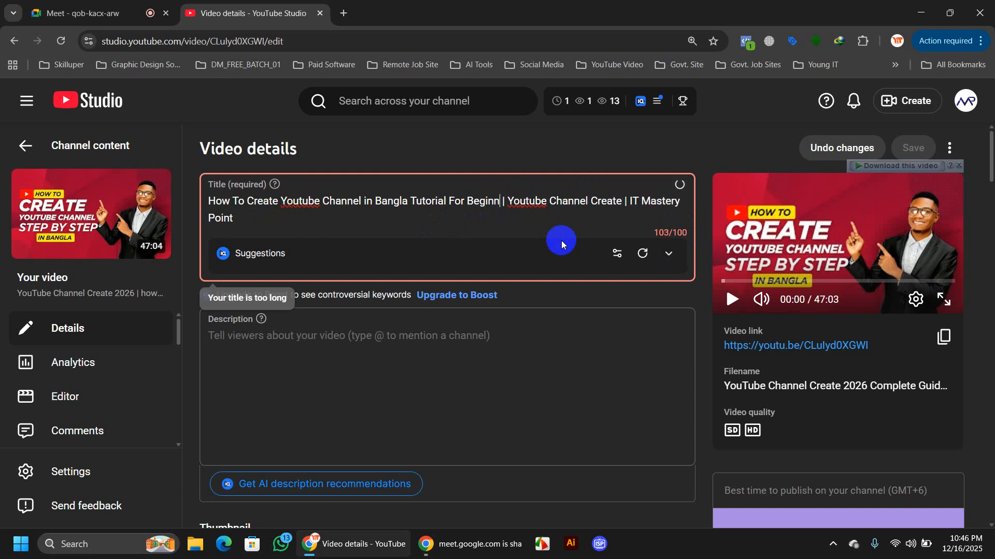
pyautogui.press('BackSpace')
pyautogui.press('BackSpace')
pyautogui.press('BackSpace')
pyautogui.press('BackSpace')
pyautogui.press('BackSpace')
pyautogui.press('BackSpace')
pyautogui.press('BackSpace')
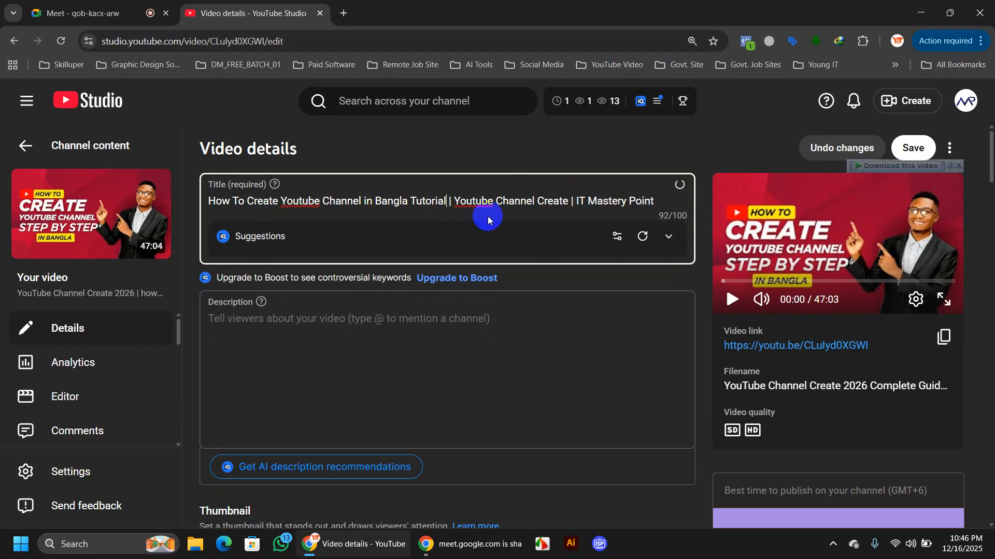
# Search the Keyword Inspector for the title's first phrase, "How To Create Youtube Channel in Bangla Tutorial", and review its score and related keywords.
pyautogui.moveTo(447, 200); pyautogui.dragTo(302, 201)
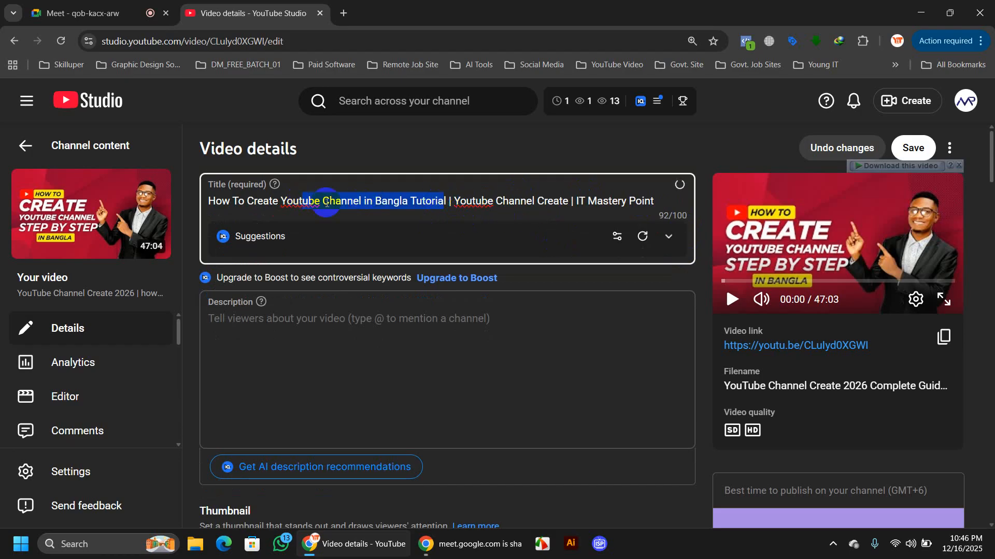
pyautogui.click(445, 201)
pyautogui.moveTo(445, 201); pyautogui.dragTo(210, 200)
pyautogui.hotkey('ctrl', 'c')
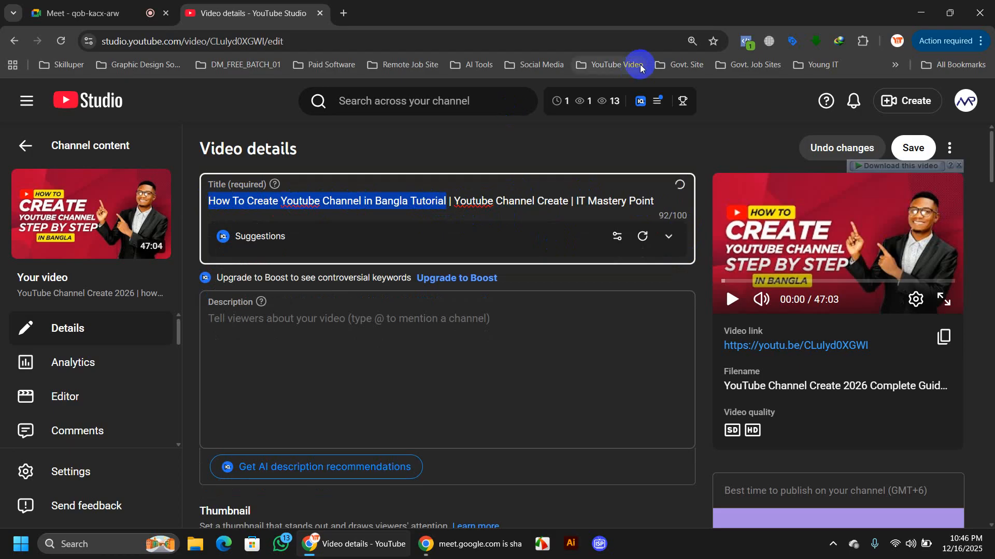
pyautogui.click(657, 102)
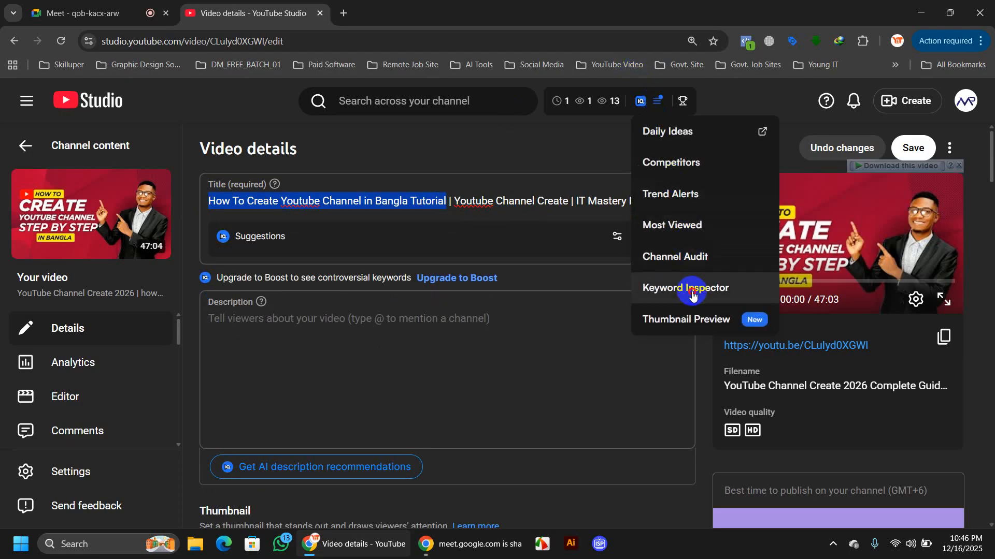
pyautogui.click(688, 289)
pyautogui.click(381, 315)
pyautogui.hotkey('ctrl', 'v')
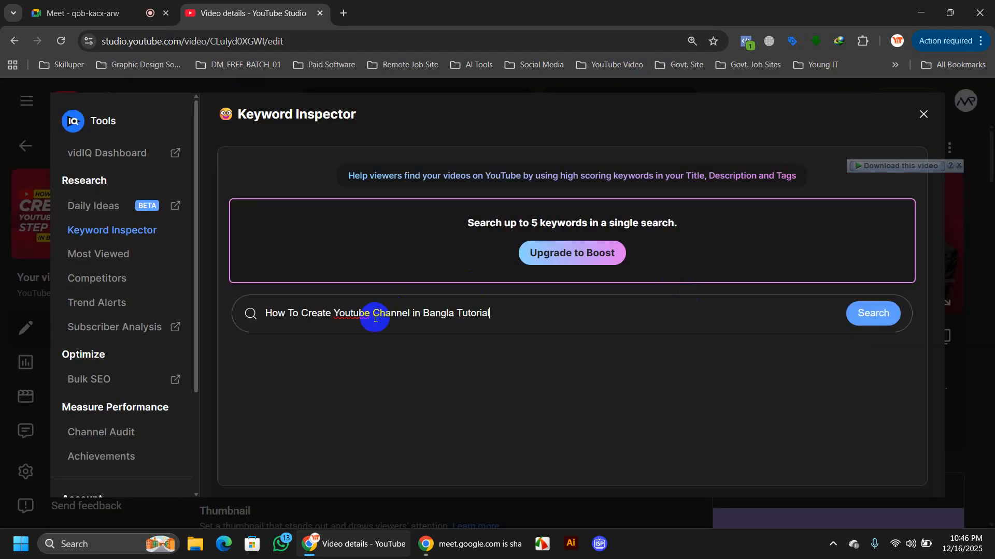
pyautogui.press('Return')
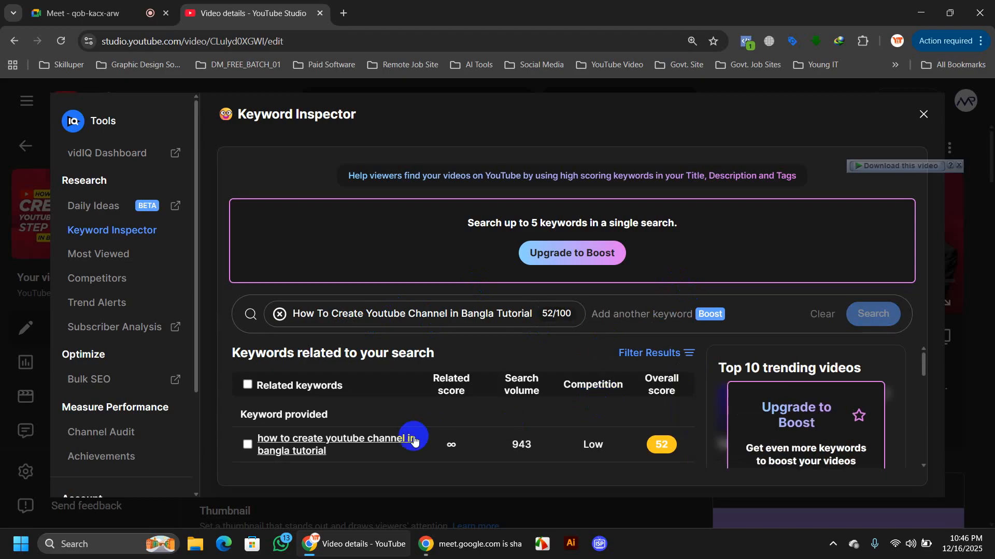
pyautogui.scroll(-2, 671, 451)
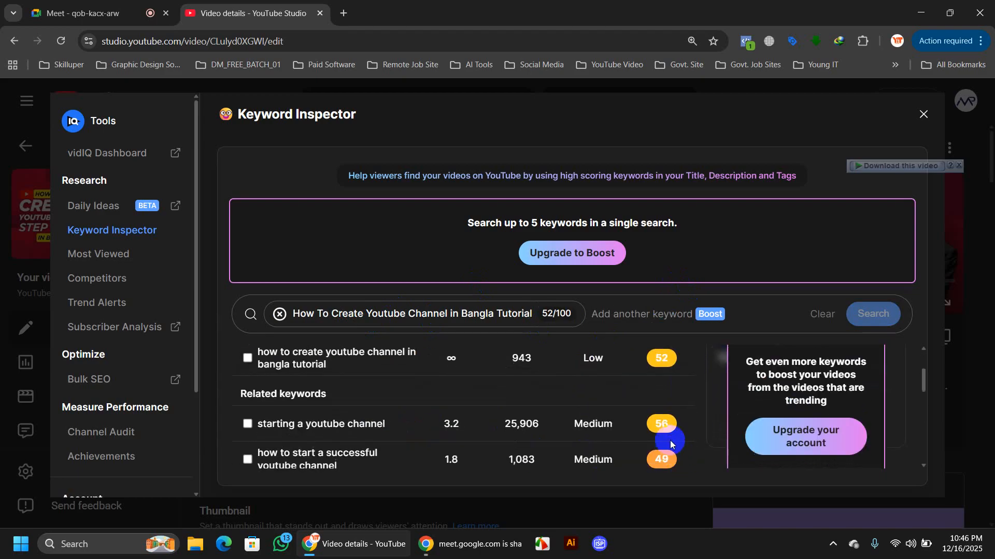
pyautogui.scroll(2, 633, 409)
pyautogui.scroll(-4, 597, 426)
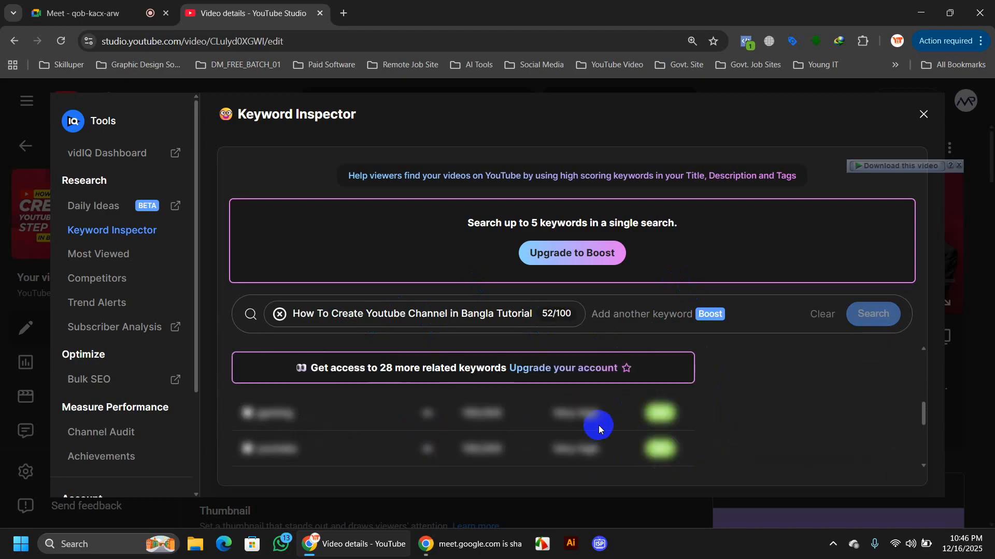
pyautogui.scroll(3, 599, 425)
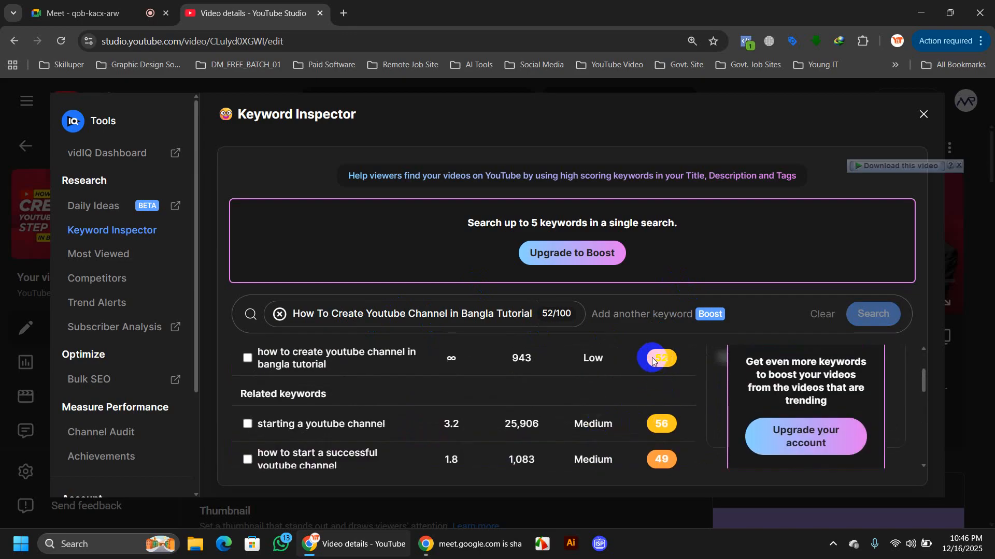
# Close the Keyword Inspector, check on the Google Meet call and return to the video details without the floating call window.
pyautogui.click(923, 115)
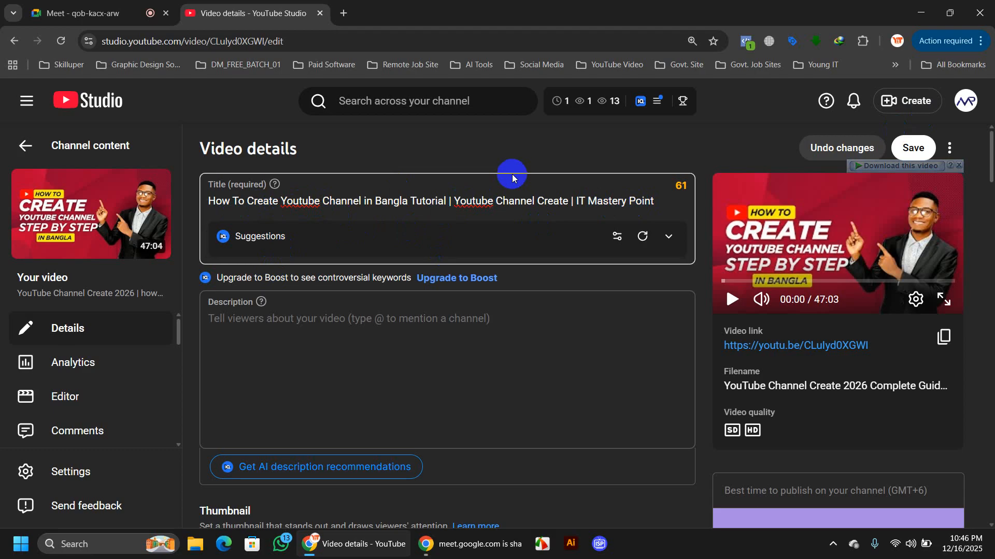
pyautogui.click(84, 5)
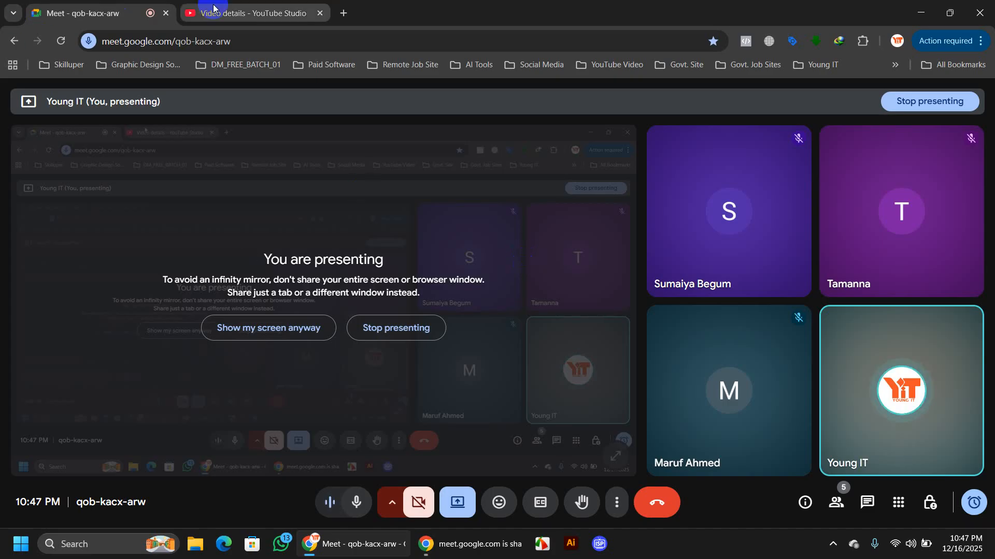
pyautogui.moveTo(212, 8)
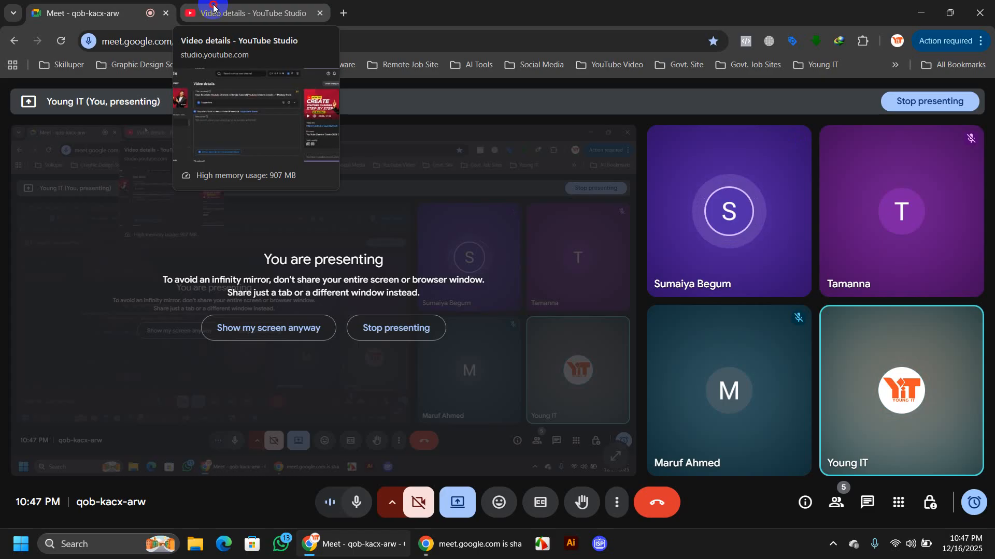
pyautogui.click(213, 8)
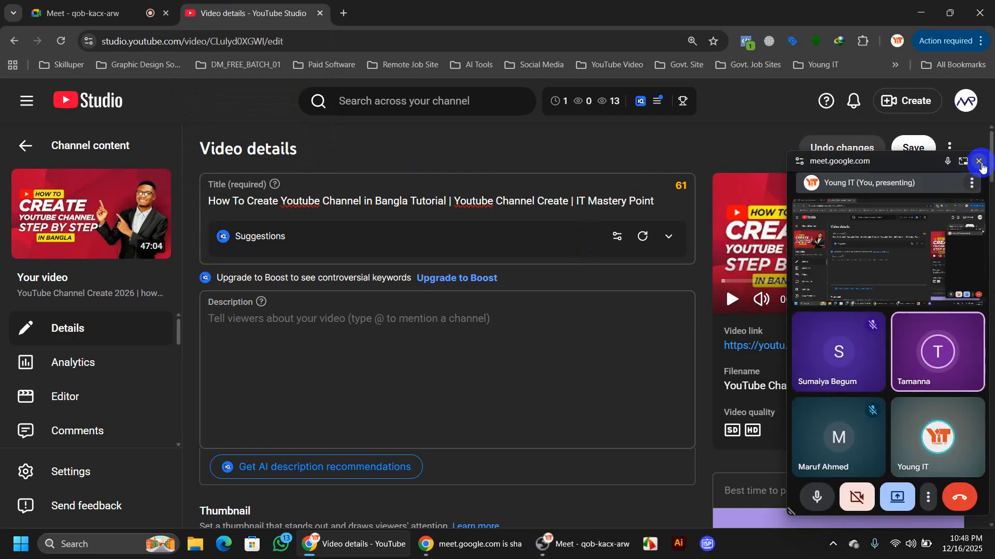
pyautogui.click(978, 162)
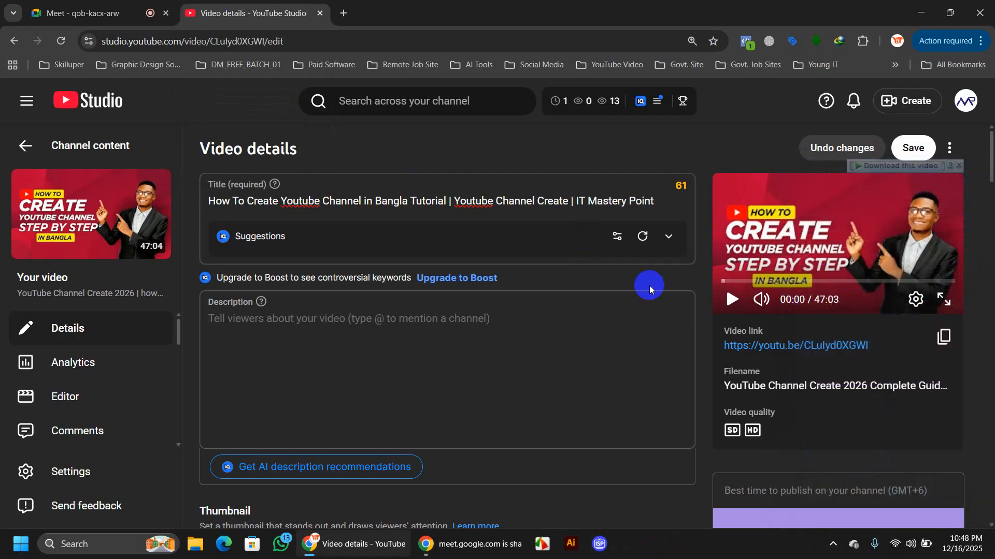
# Examine the vidIQ SEO score breakdown for the video, including tag count, tripled keywords and keywords in title.
pyautogui.scroll(-10, 649, 285)
pyautogui.scroll(-5, 793, 306)
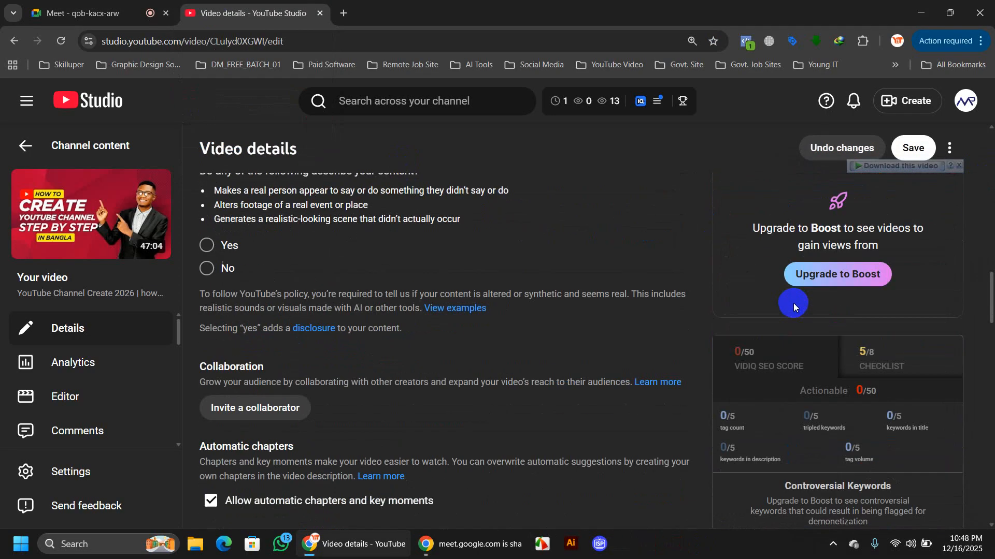
pyautogui.scroll(-2, 793, 306)
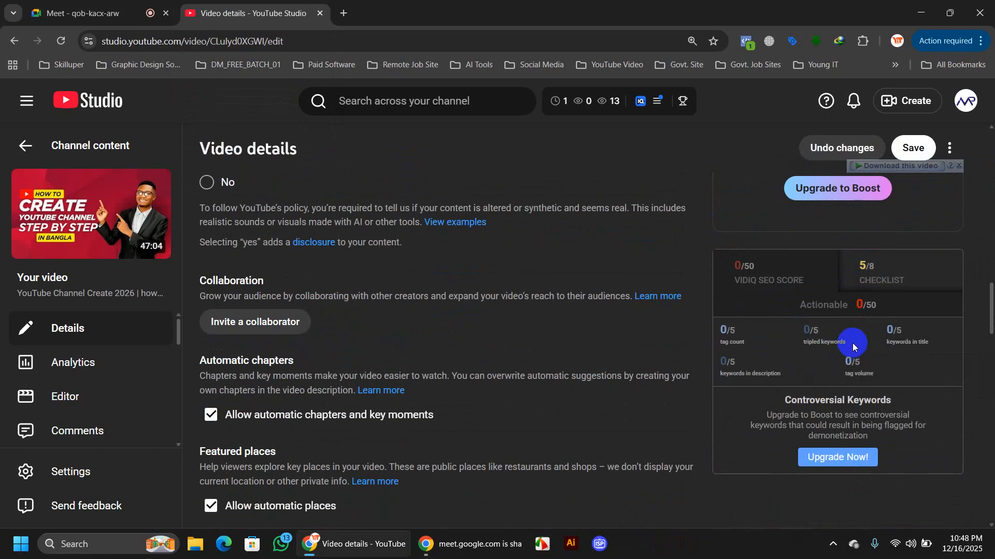
pyautogui.scroll(15, 853, 343)
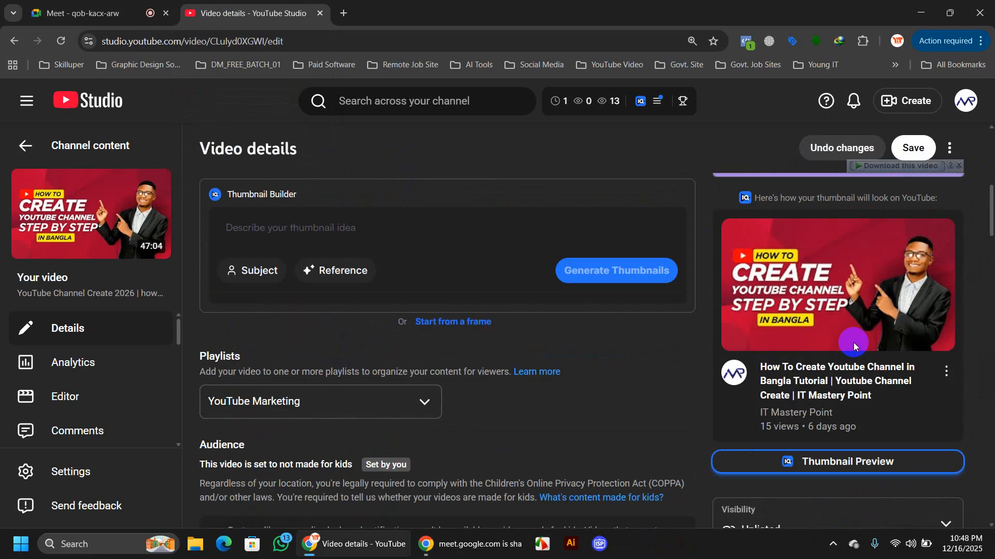
pyautogui.scroll(2, 624, 322)
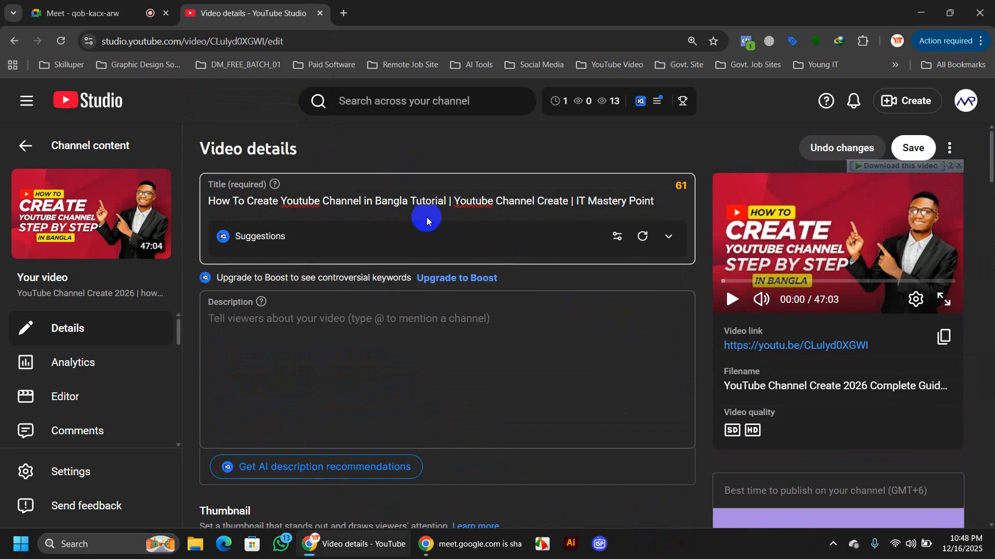
# Review the three phrases of the video title by highlighting each one between the separators.
pyautogui.click(449, 201)
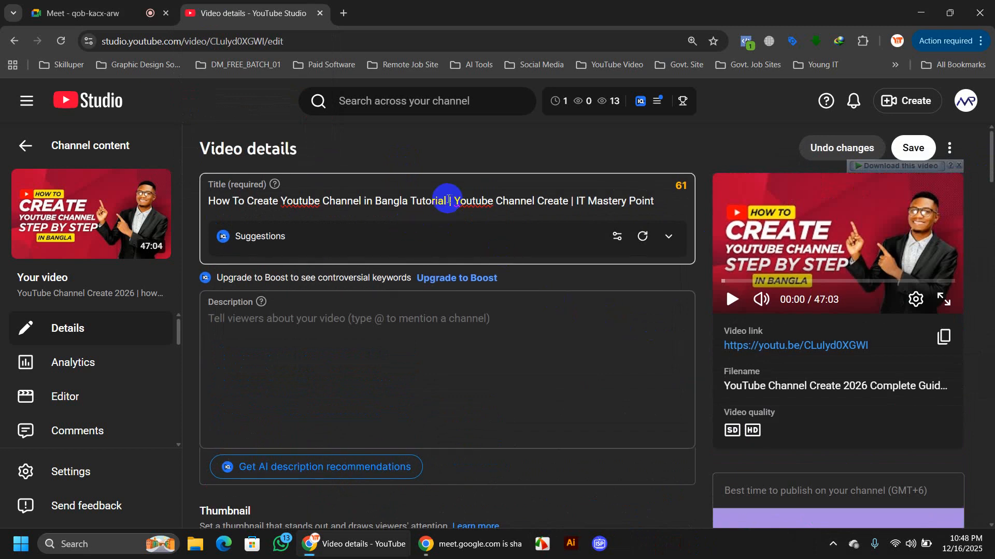
pyautogui.moveTo(449, 199); pyautogui.dragTo(208, 199)
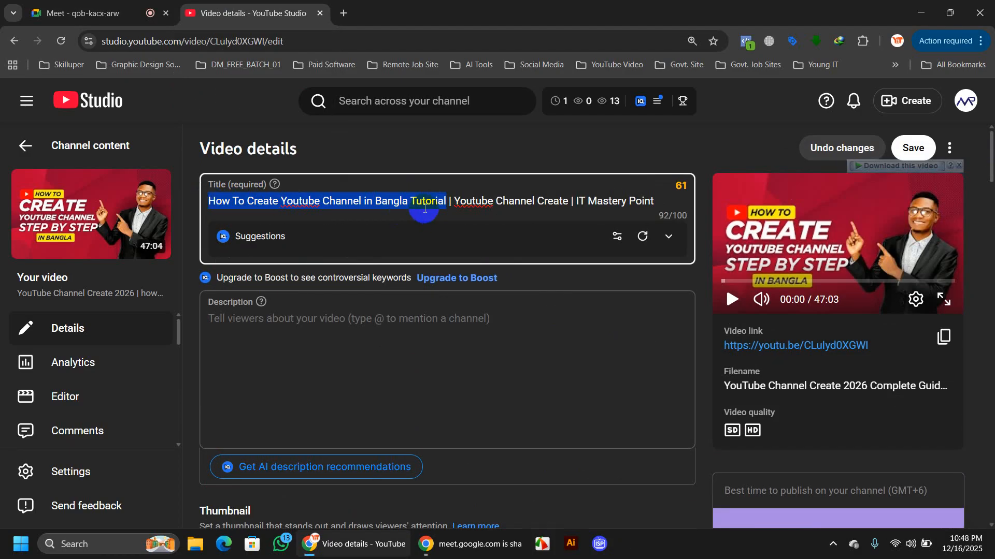
pyautogui.click(447, 200)
pyautogui.moveTo(449, 201); pyautogui.dragTo(196, 195)
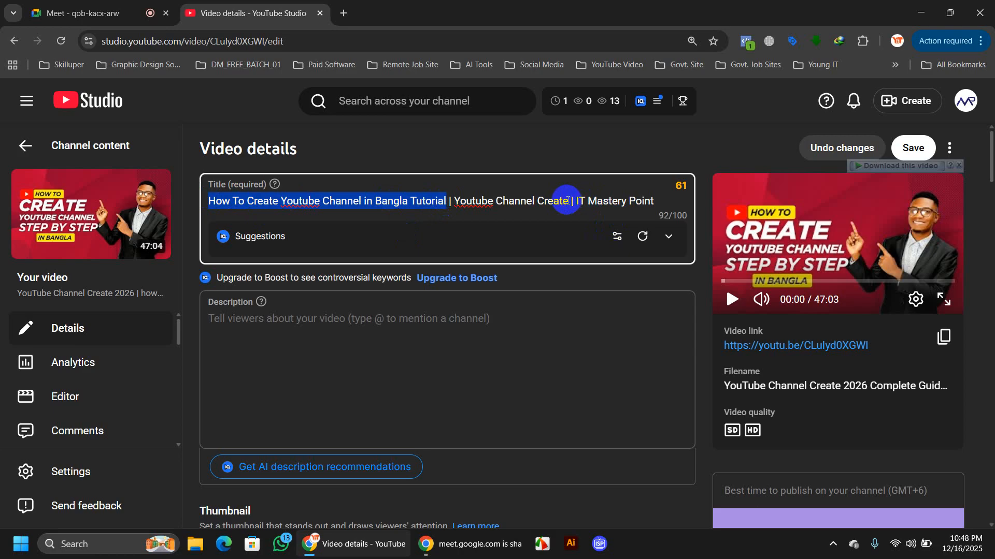
pyautogui.moveTo(568, 201); pyautogui.dragTo(459, 206)
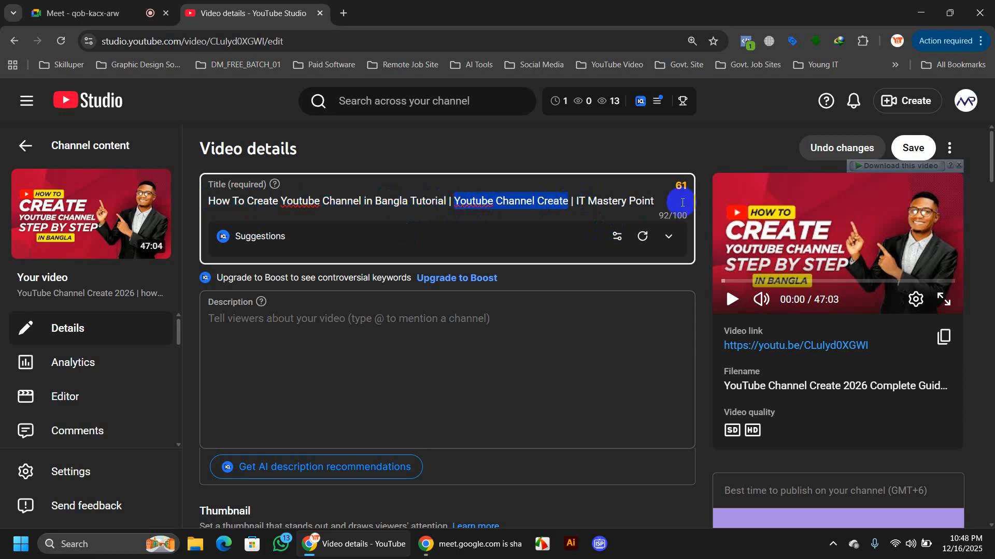
pyautogui.moveTo(655, 201); pyautogui.dragTo(579, 201)
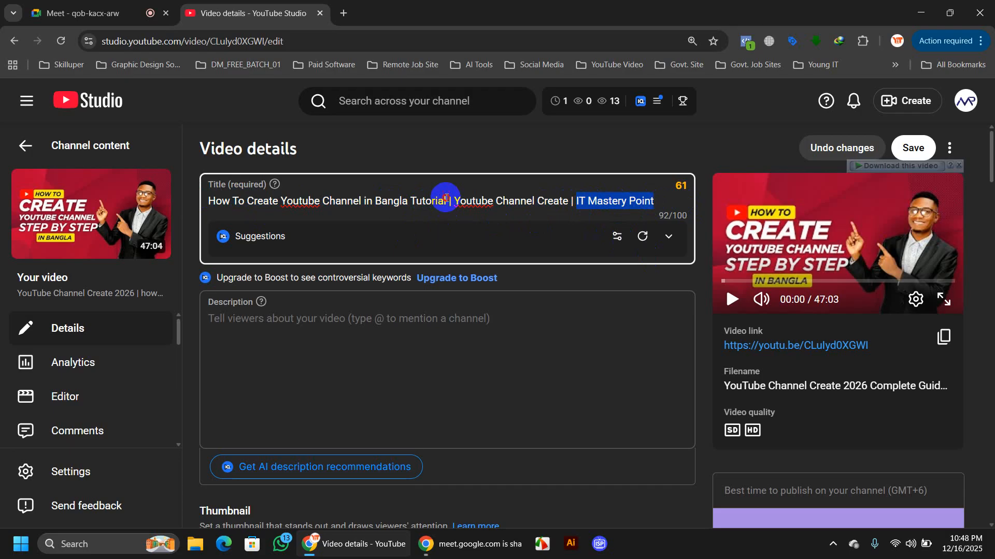
# Copy the title's first phrase, "How To Create Youtube Channel in Bangla Tutorial", and add it as a video tag.
pyautogui.moveTo(445, 201); pyautogui.dragTo(210, 206)
pyautogui.hotkey('ctrl', 'c')
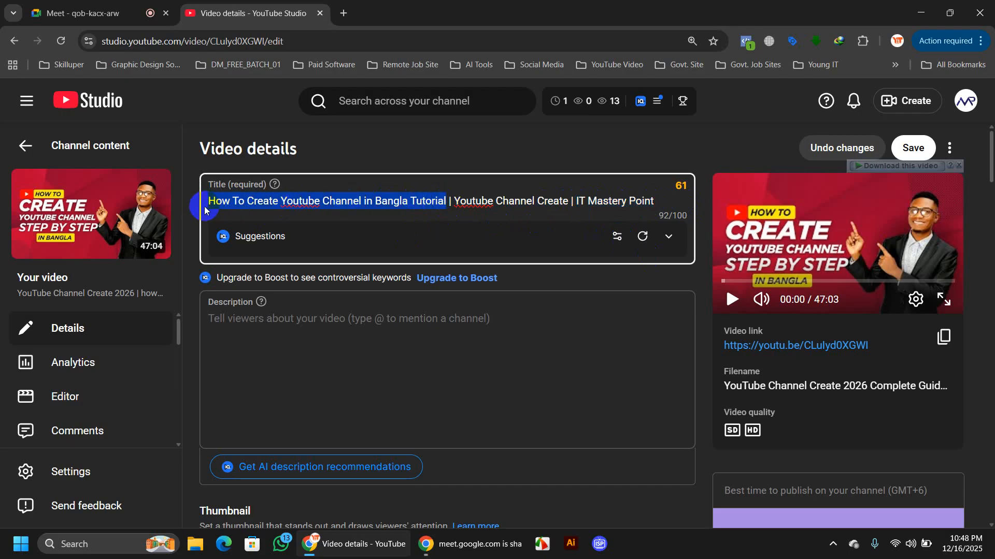
pyautogui.scroll(-1, 519, 315)
pyautogui.scroll(-20, 519, 314)
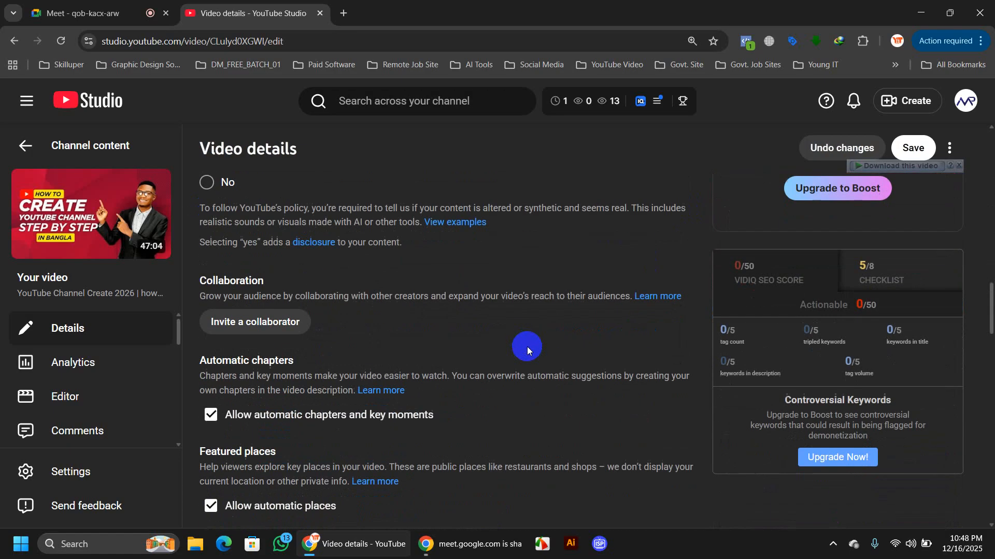
pyautogui.scroll(-5, 528, 350)
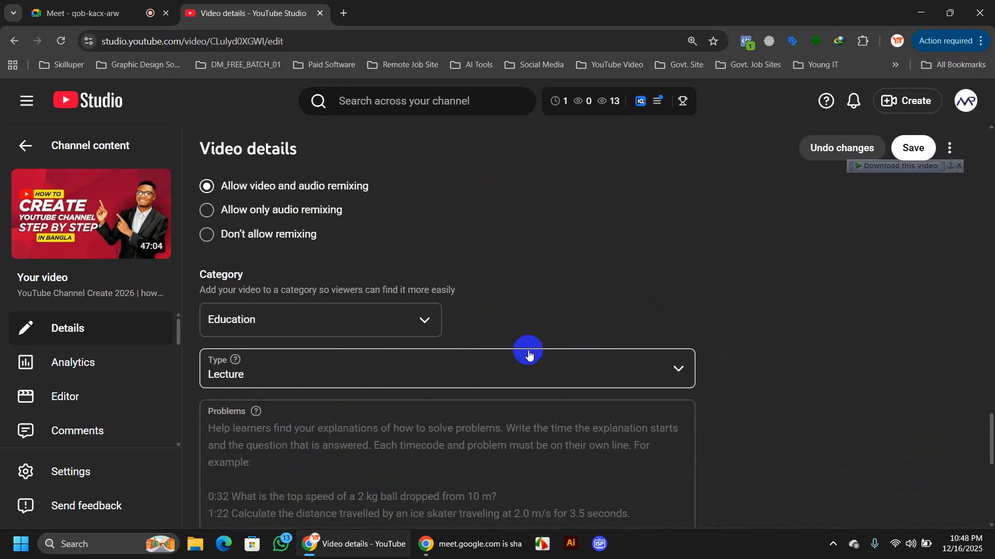
pyautogui.scroll(12, 529, 352)
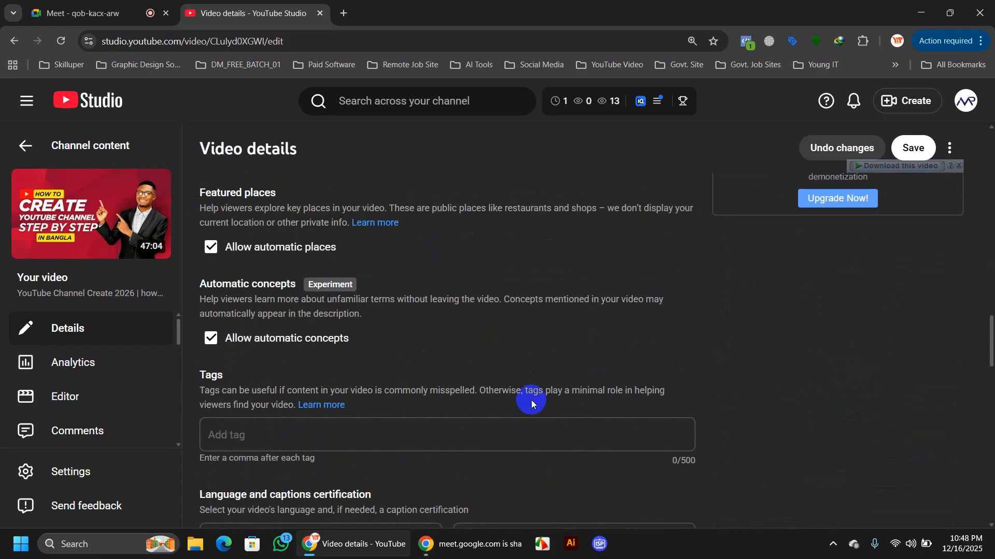
pyautogui.click(510, 434)
pyautogui.hotkey('ctrl', 'v')
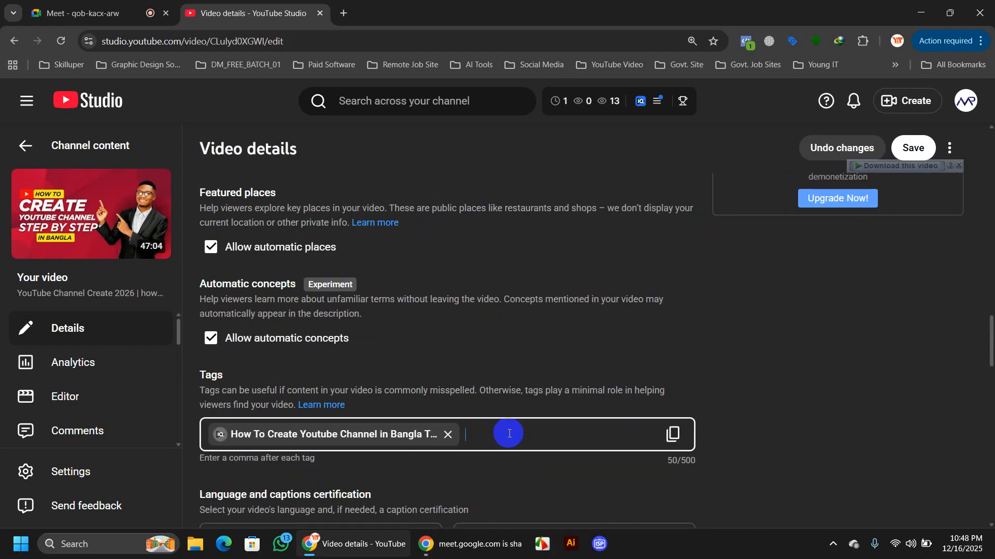
# Copy "Youtube Channel Create" from the title and add it as a second video tag.
pyautogui.scroll(20, 509, 434)
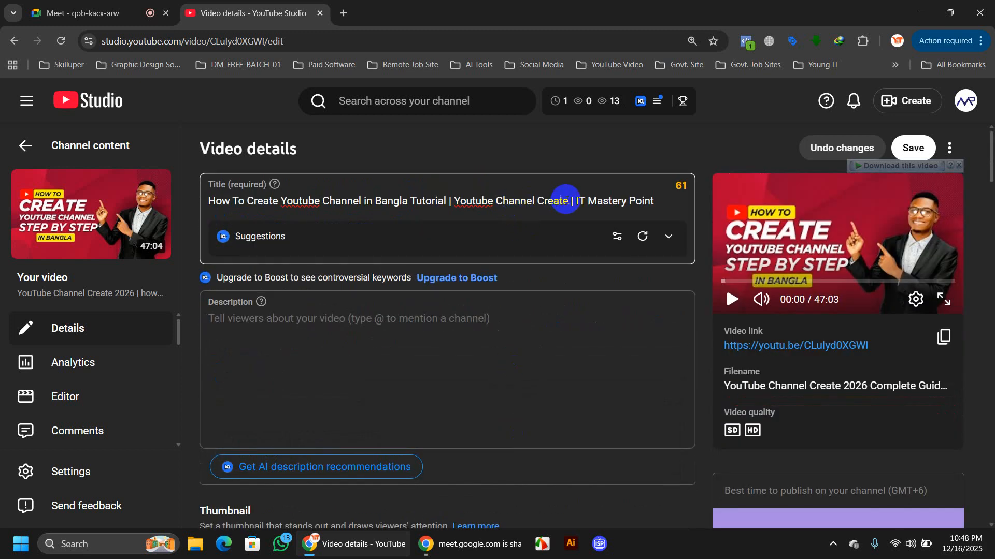
pyautogui.moveTo(569, 199); pyautogui.dragTo(456, 197)
pyautogui.hotkey('ctrl', 'c')
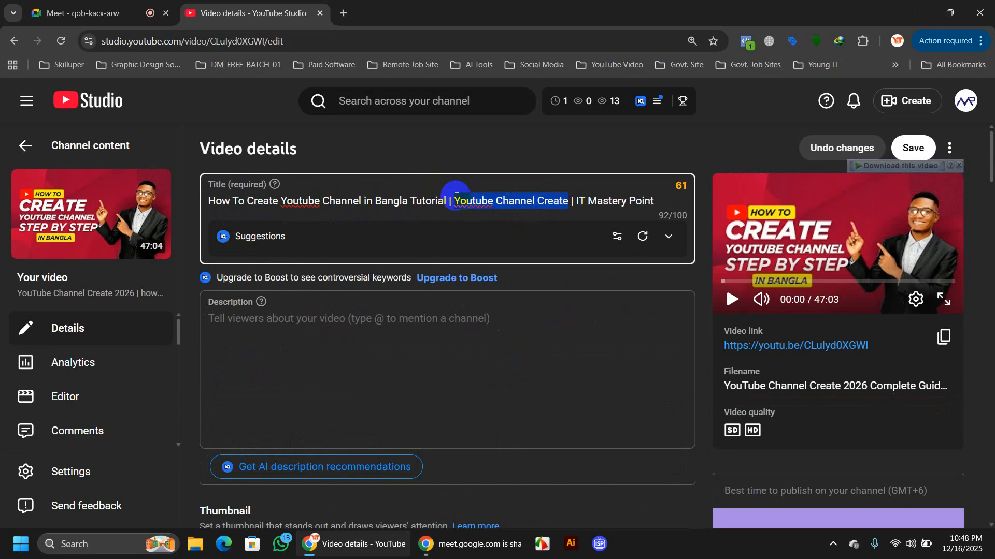
pyautogui.scroll(-15, 620, 251)
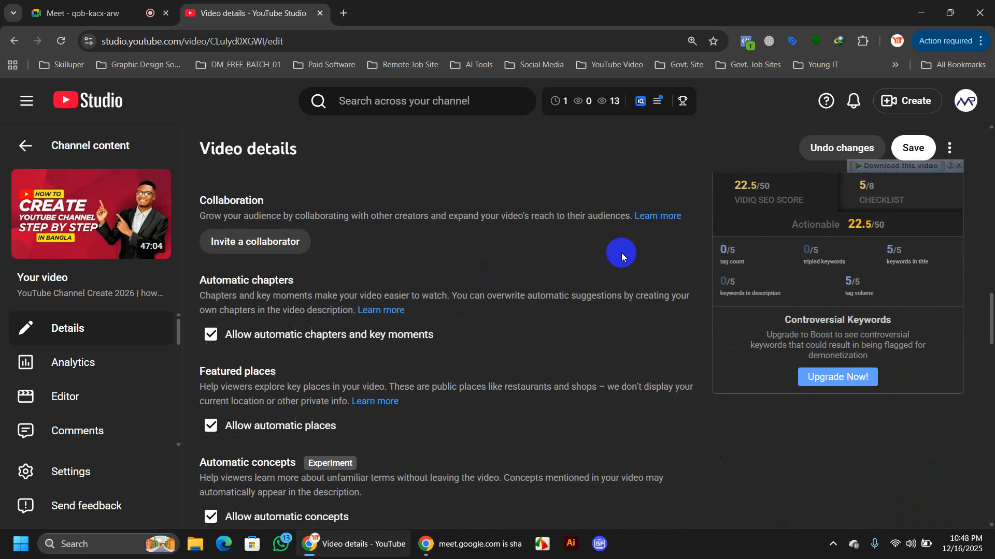
pyautogui.scroll(-5, 620, 253)
pyautogui.click(559, 355)
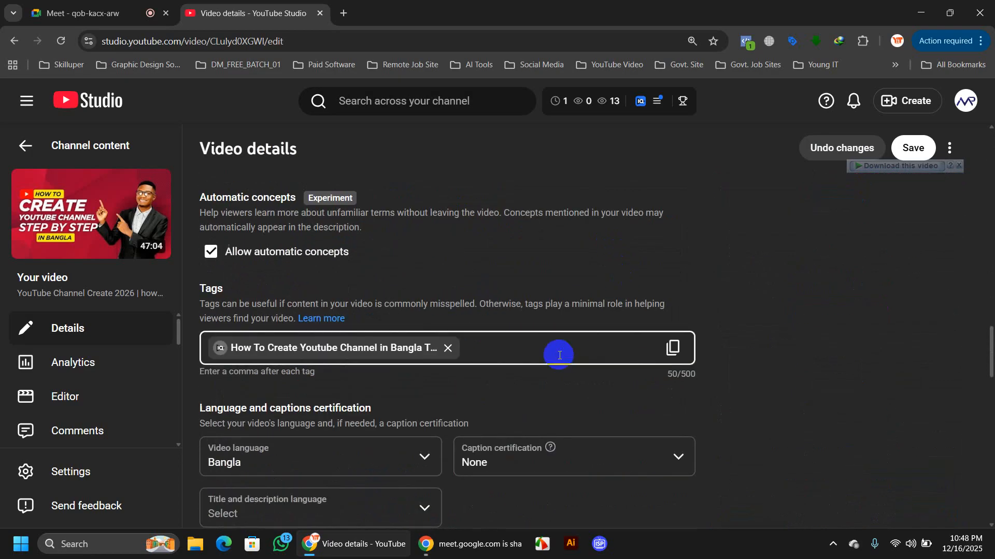
pyautogui.hotkey('ctrl', 'v')
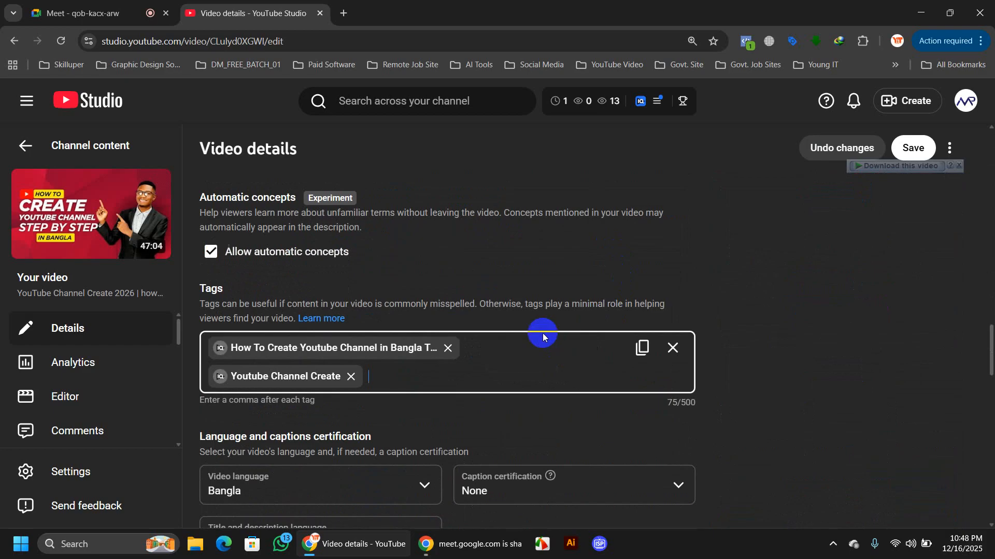
# Copy the channel name "IT Mastery Point" from the title and add it as a third video tag.
pyautogui.scroll(15, 543, 336)
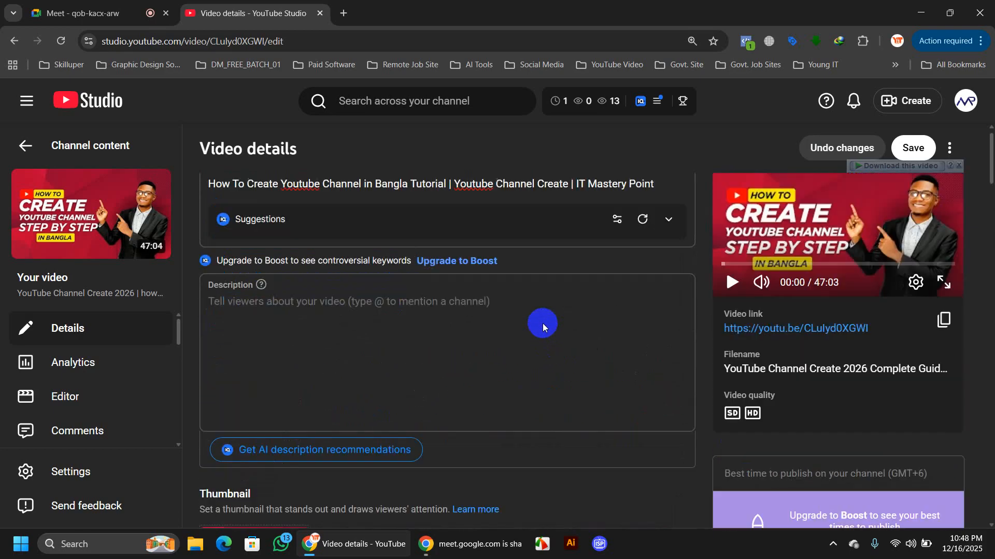
pyautogui.scroll(1, 542, 323)
pyautogui.moveTo(657, 200); pyautogui.dragTo(578, 199)
pyautogui.hotkey('ctrl', 'c')
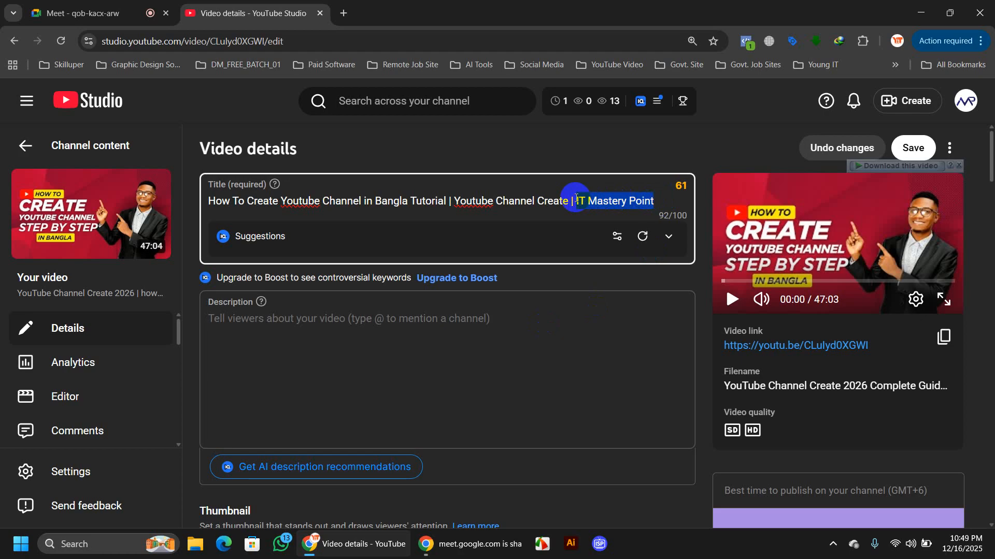
pyautogui.scroll(-20, 573, 280)
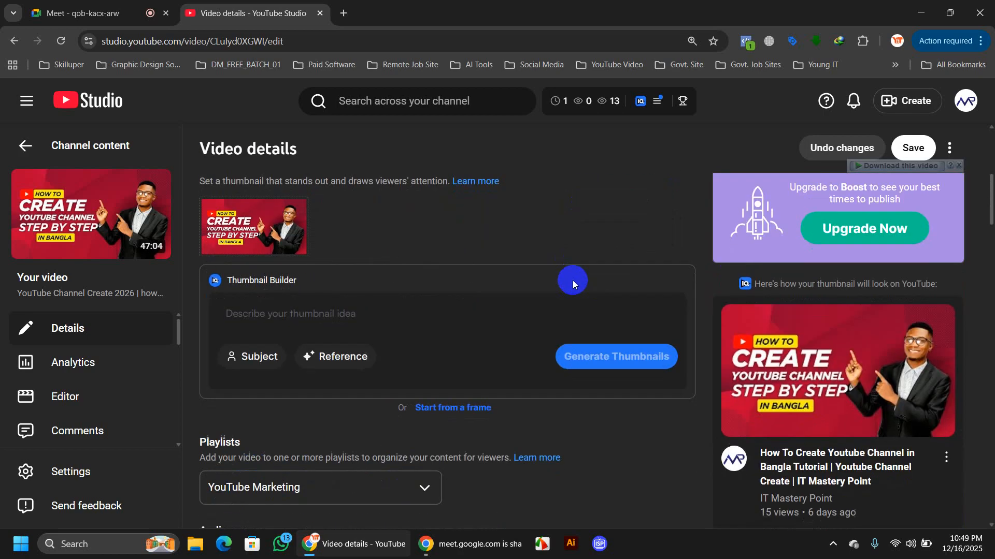
pyautogui.scroll(-12, 574, 315)
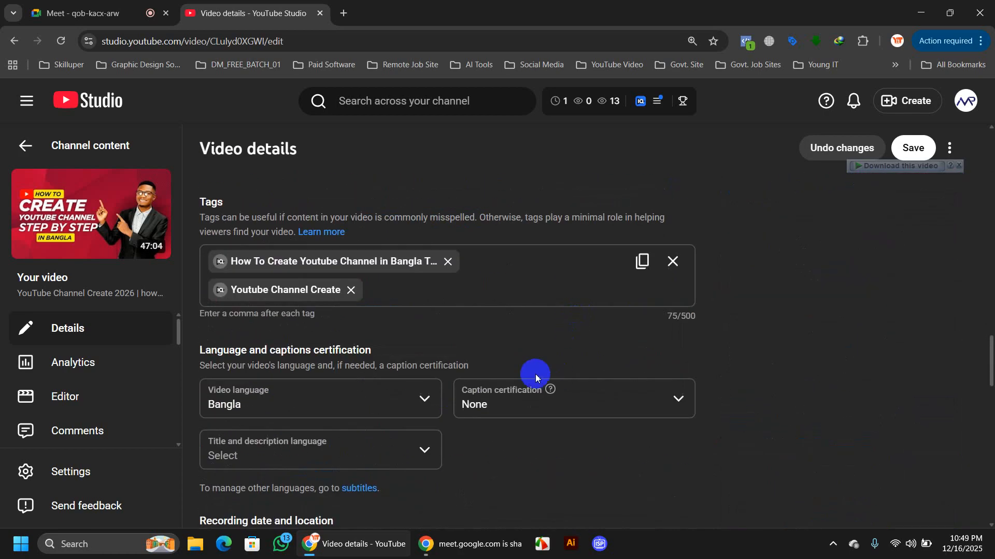
pyautogui.click(422, 300)
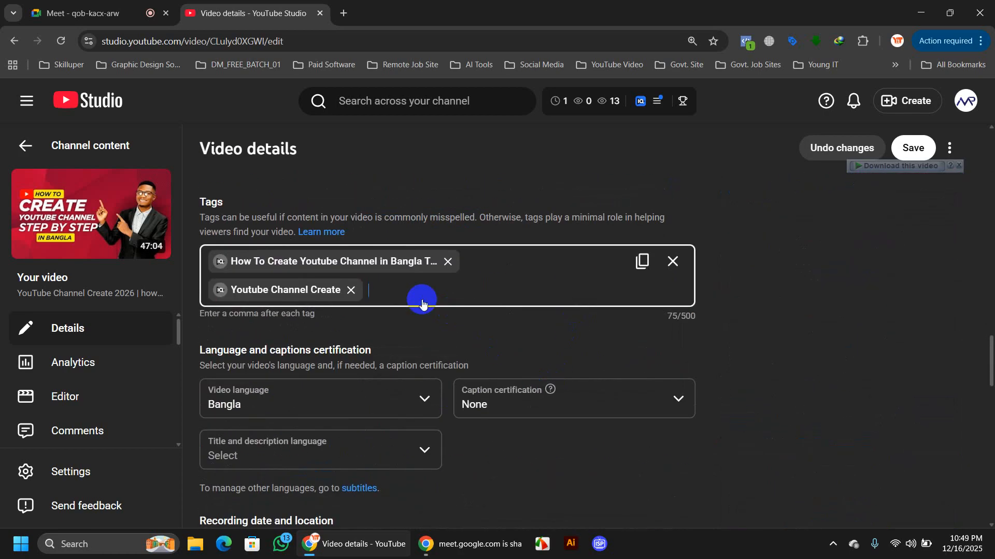
pyautogui.hotkey('ctrl', 'v')
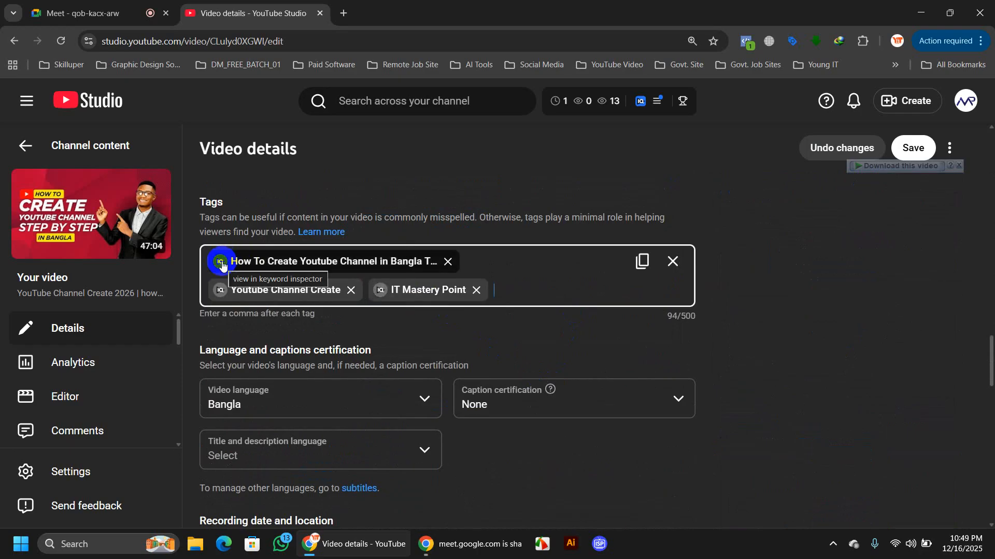
# Review the vidIQ SEO score panel with the tags in place, focusing on the tag volume rating.
pyautogui.scroll(-10, 604, 289)
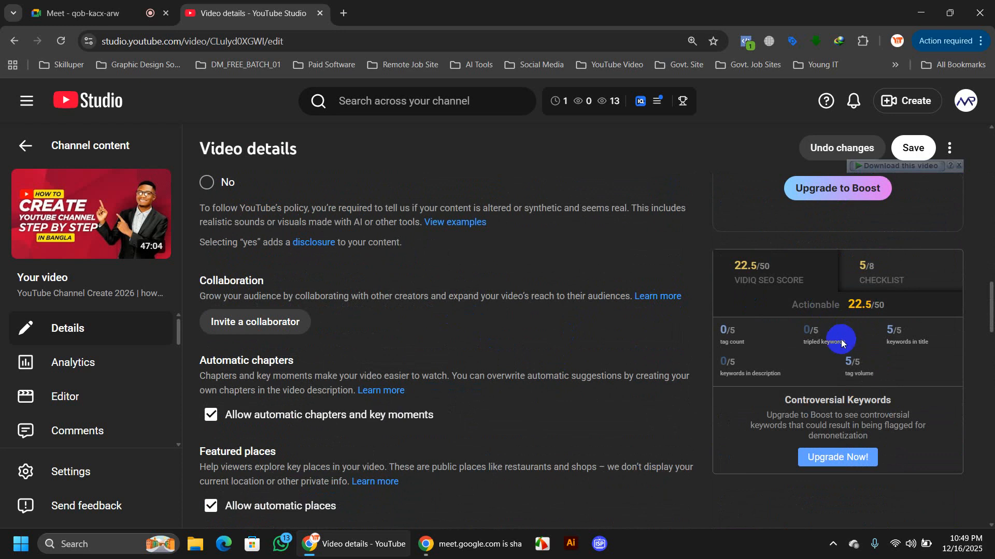
pyautogui.moveTo(759, 346)
pyautogui.moveTo(844, 363); pyautogui.dragTo(876, 380)
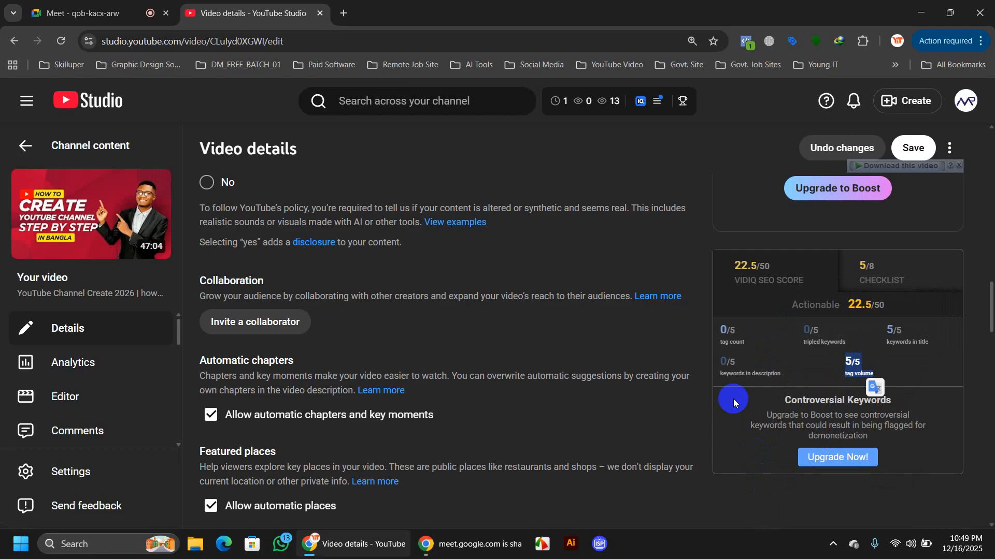
pyautogui.scroll(5, 596, 430)
pyautogui.scroll(10, 402, 259)
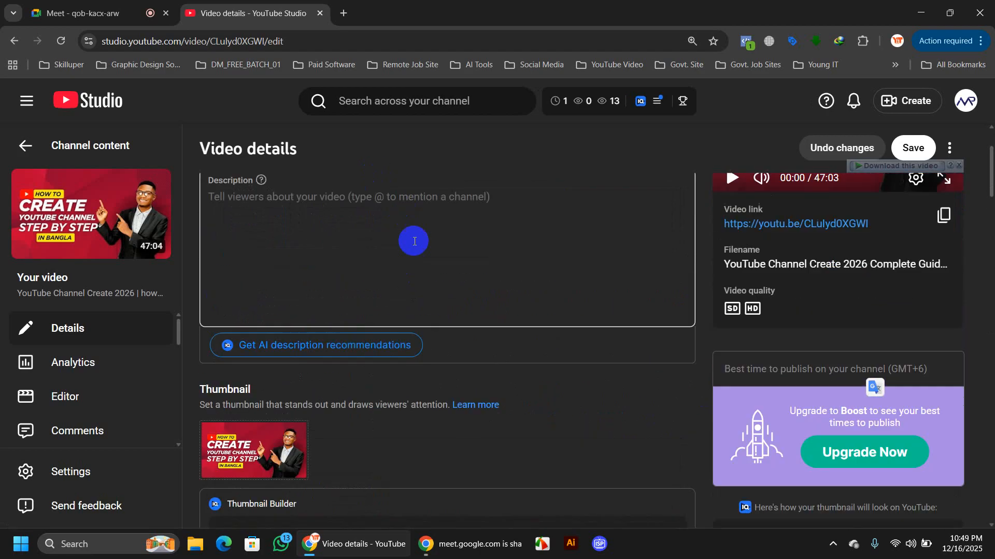
pyautogui.scroll(-15, 433, 297)
pyautogui.scroll(-5, 766, 317)
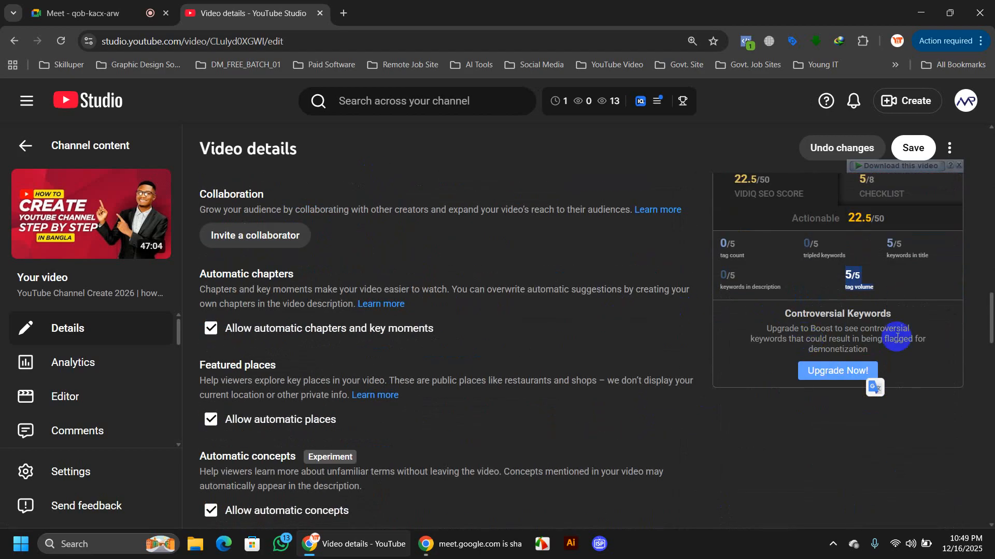
pyautogui.click(869, 294)
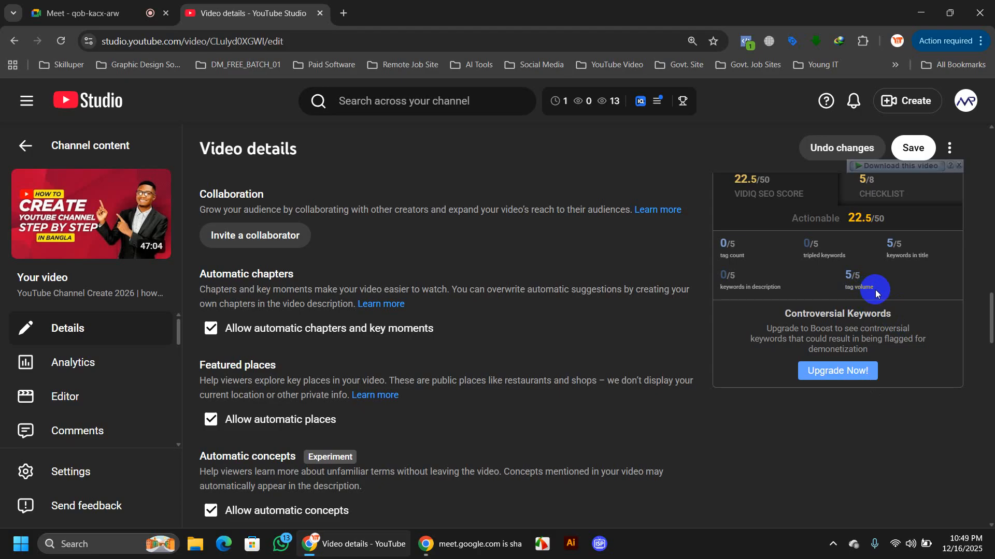
# Examine the tag volume and keywords in title ratings in the vidIQ SEO score panel.
pyautogui.moveTo(875, 290); pyautogui.dragTo(842, 280)
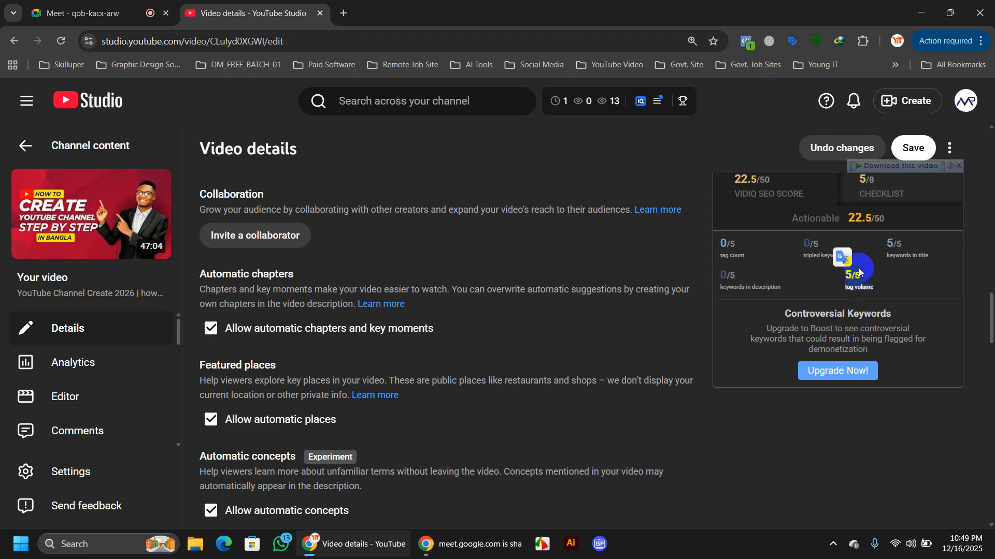
pyautogui.scroll(2, 859, 268)
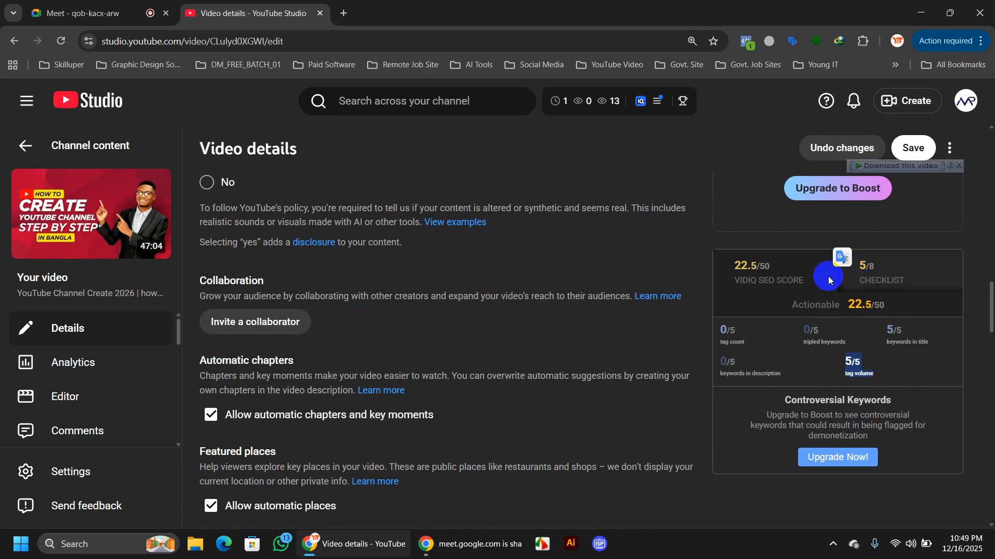
pyautogui.scroll(4, 555, 341)
pyautogui.scroll(7, 557, 341)
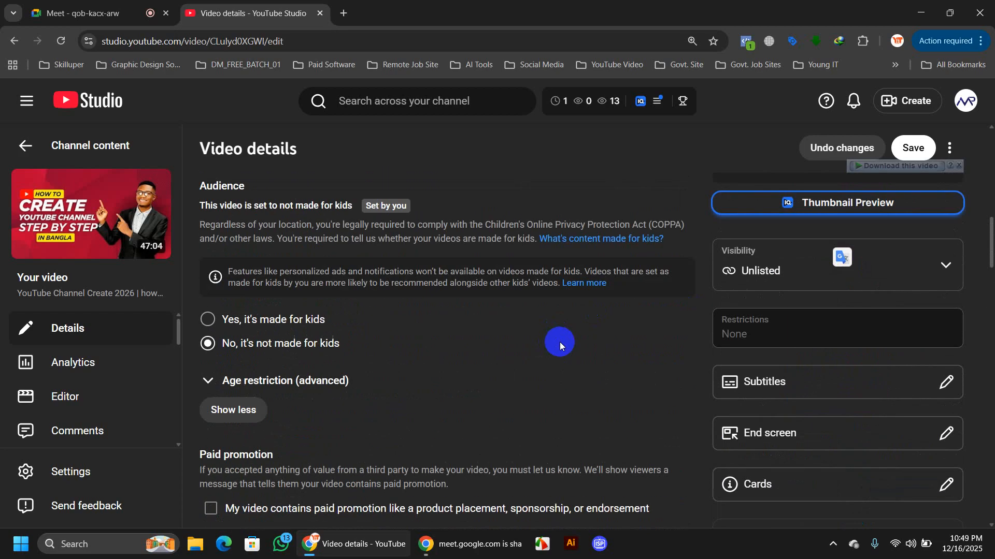
pyautogui.scroll(-10, 560, 342)
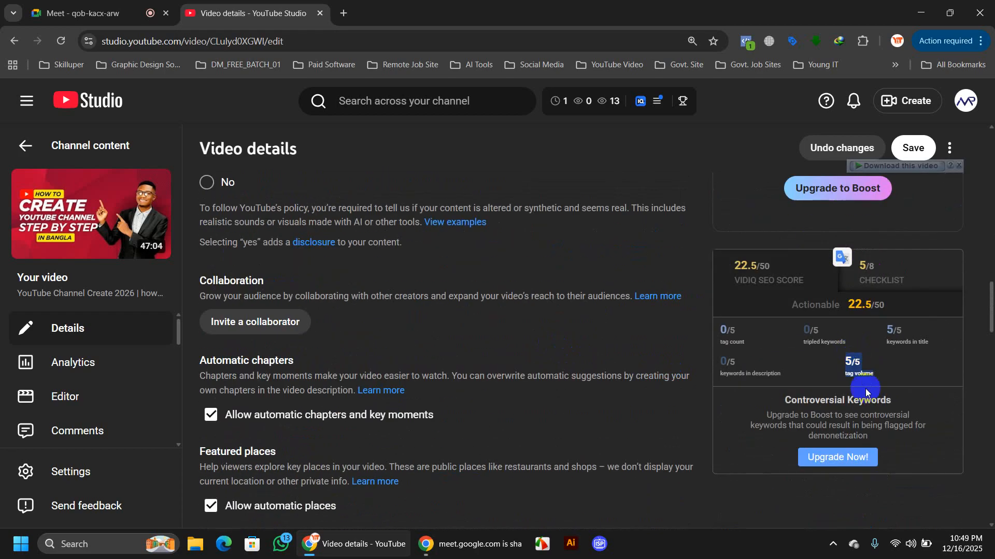
pyautogui.click(870, 381)
pyautogui.moveTo(883, 377); pyautogui.dragTo(848, 365)
pyautogui.moveTo(935, 343); pyautogui.dragTo(887, 332)
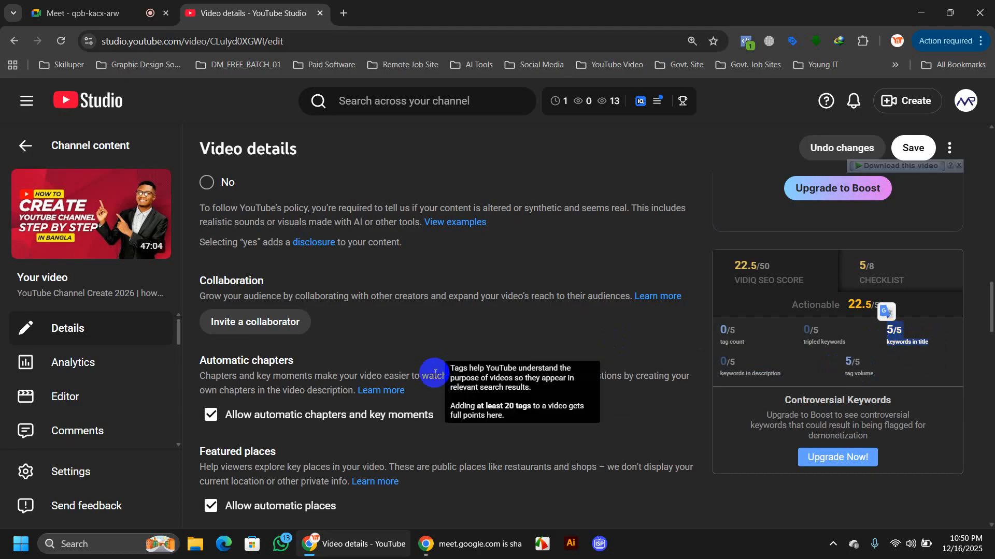
# Compare the video's tags and title with the keywords in title and tripled keywords ratings in the vidIQ panel.
pyautogui.scroll(-12, 440, 383)
pyautogui.scroll(5, 482, 368)
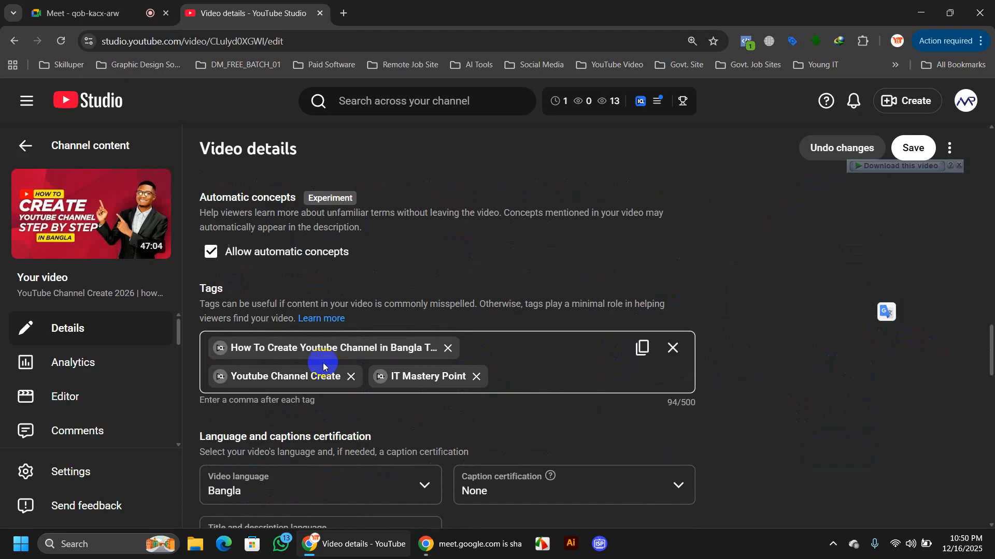
pyautogui.scroll(15, 681, 474)
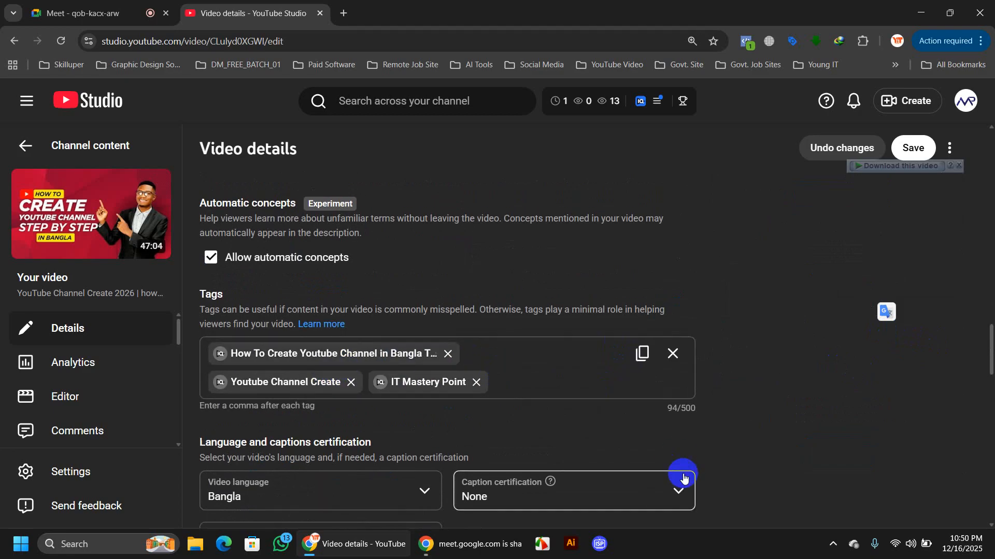
pyautogui.scroll(3, 557, 329)
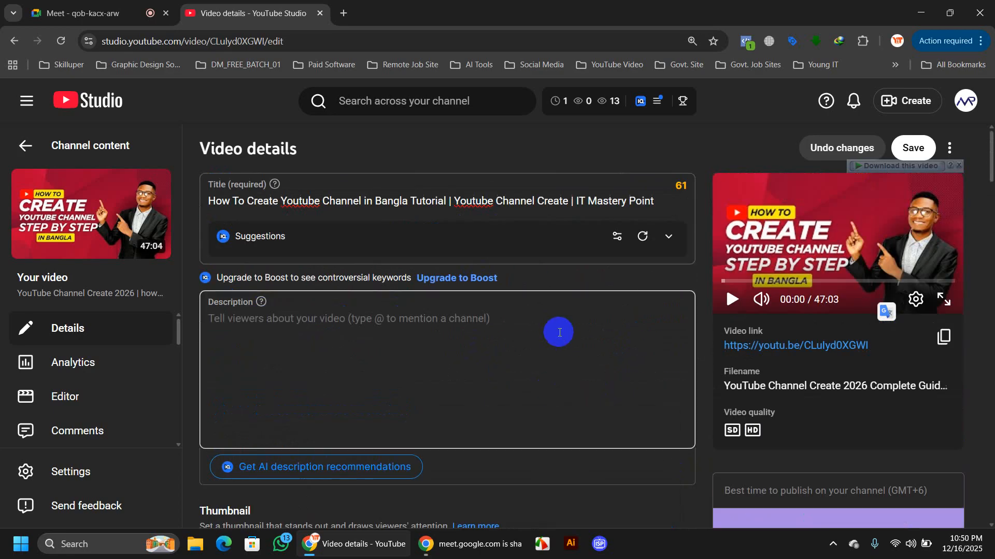
pyautogui.scroll(-7, 821, 338)
pyautogui.scroll(-15, 821, 338)
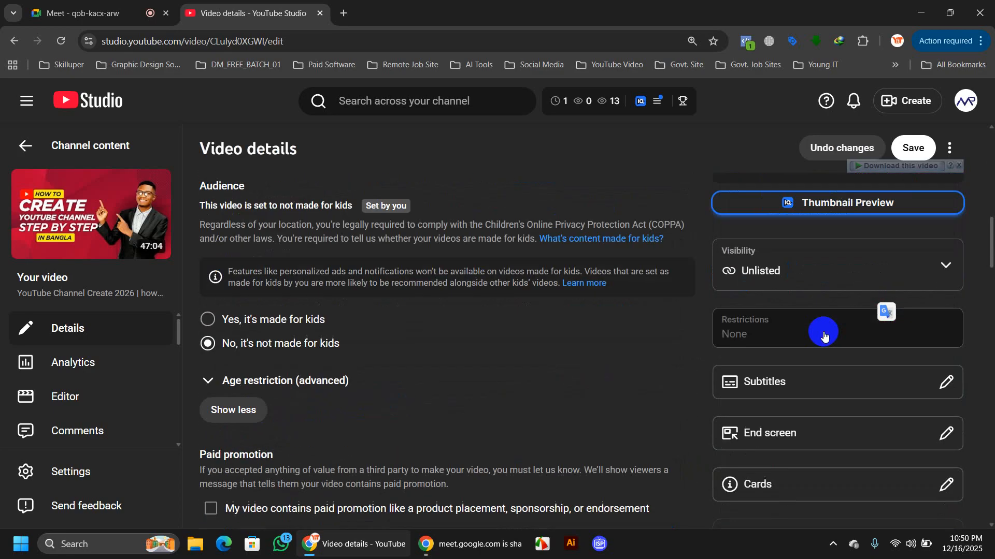
pyautogui.scroll(-8, 867, 355)
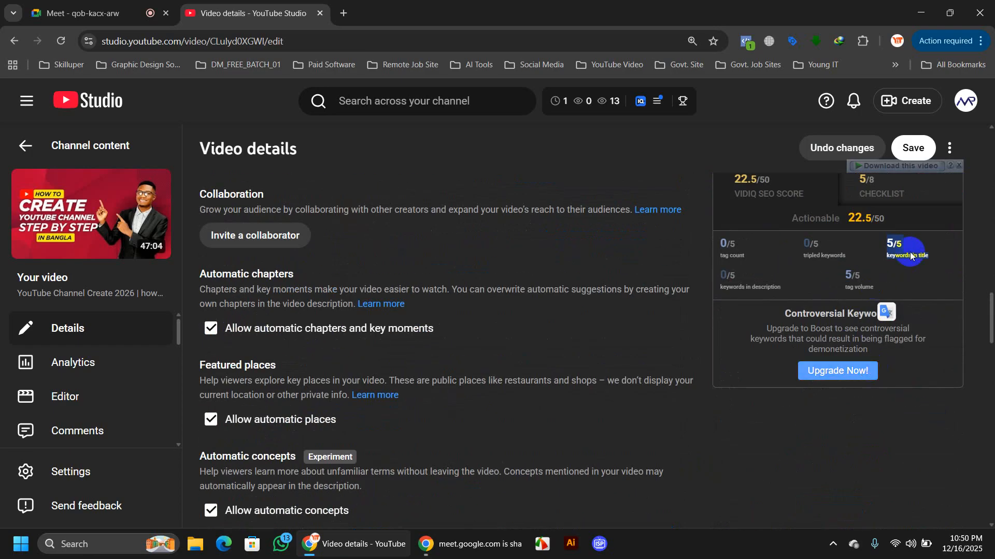
pyautogui.click(905, 277)
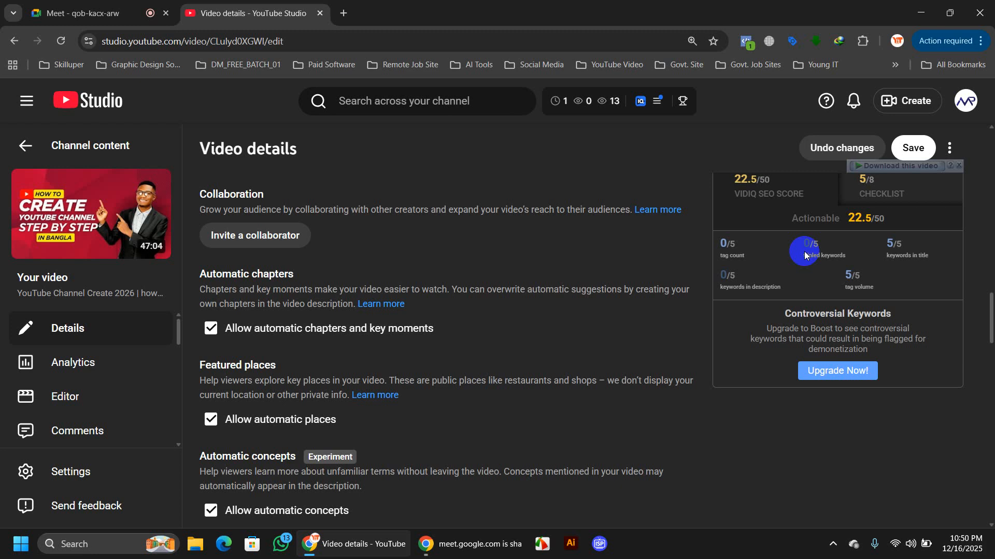
# Copy the full video title, "How To Create Youtube Channel in Bangla Tutorial | Youtube Channel Create | IT Mastery Point", into the empty description.
pyautogui.scroll(15, 788, 361)
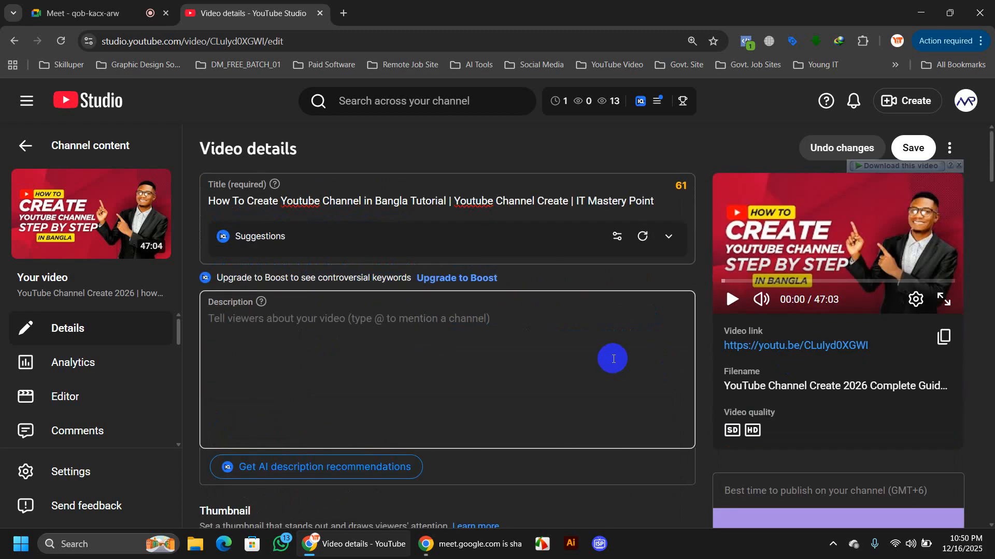
pyautogui.click(665, 202)
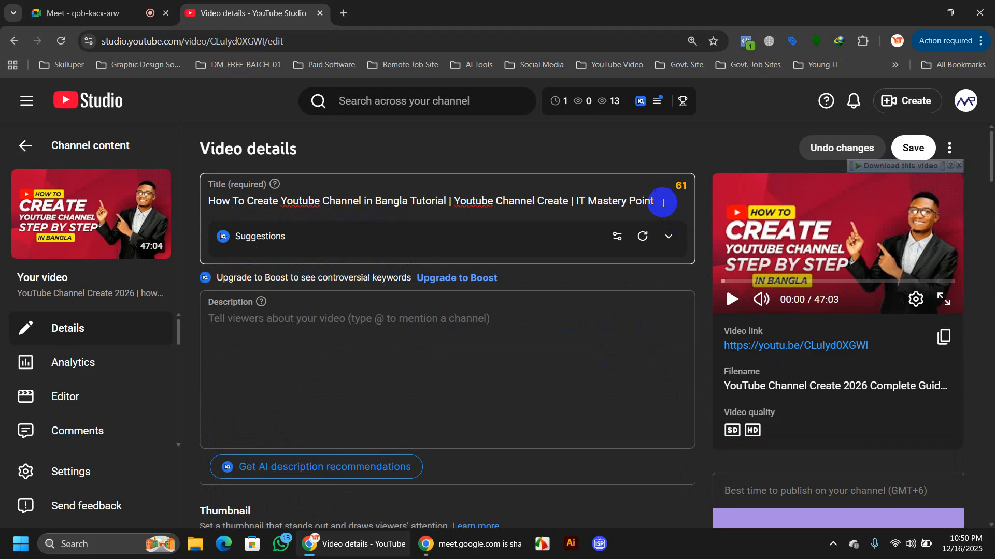
pyautogui.moveTo(663, 203); pyautogui.dragTo(207, 205)
pyautogui.hotkey('ctrl', 'c')
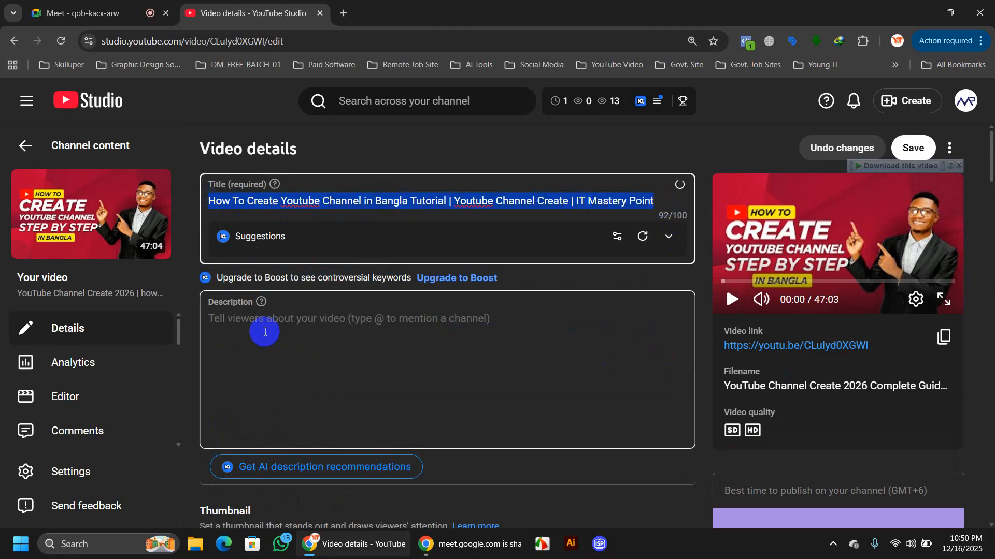
pyautogui.click(261, 324)
pyautogui.hotkey('ctrl', 'v')
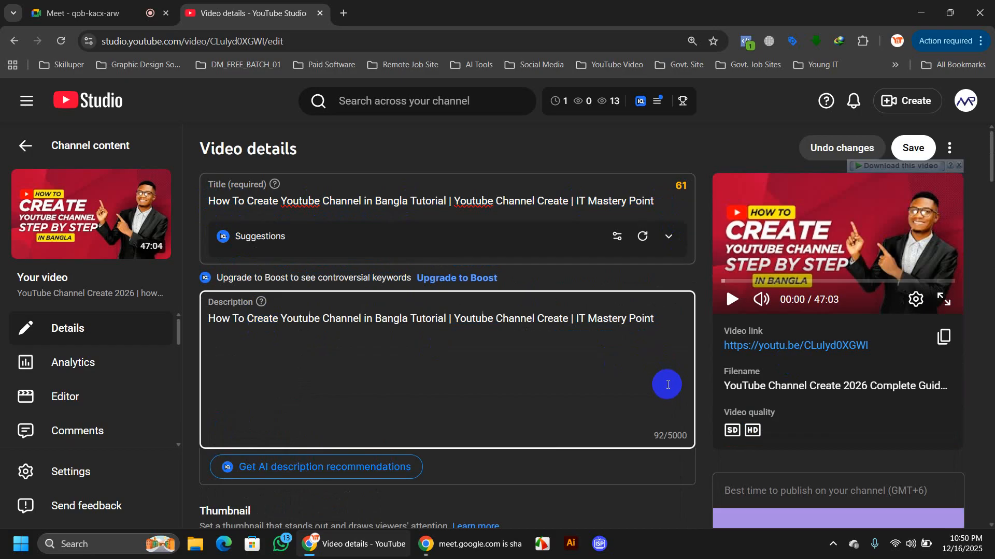
# Check the vidIQ SEO score and the keywords in description rating against the new description text.
pyautogui.scroll(-15, 816, 346)
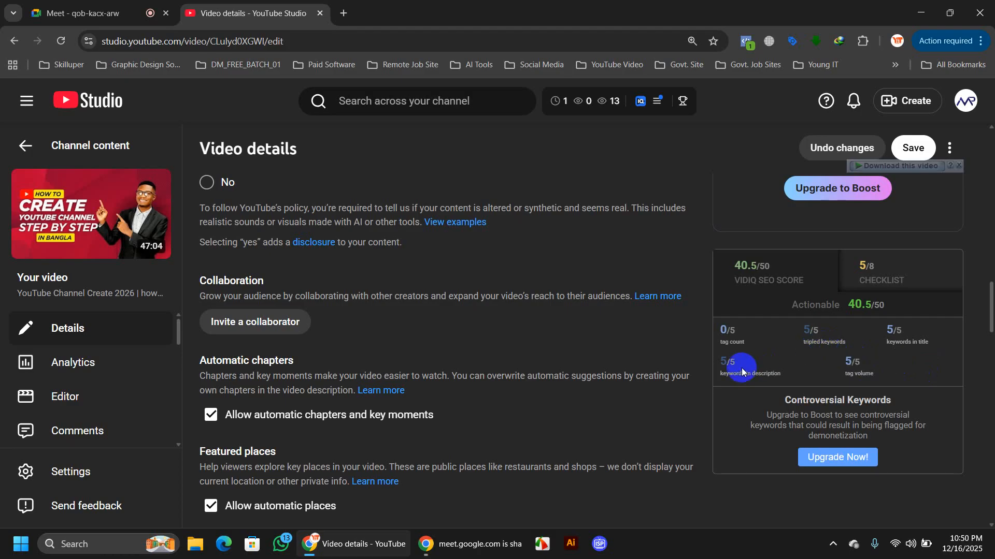
pyautogui.scroll(15, 389, 321)
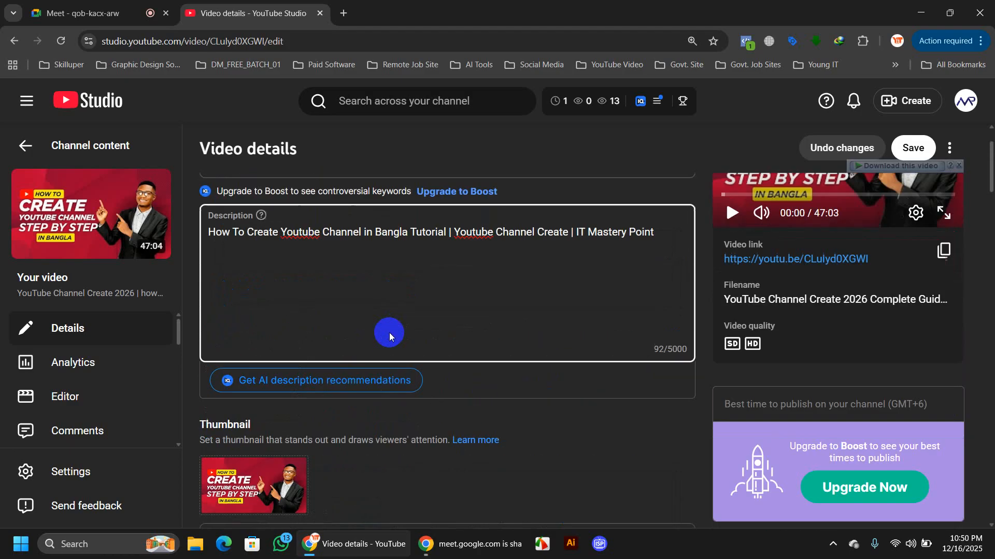
pyautogui.scroll(2, 390, 335)
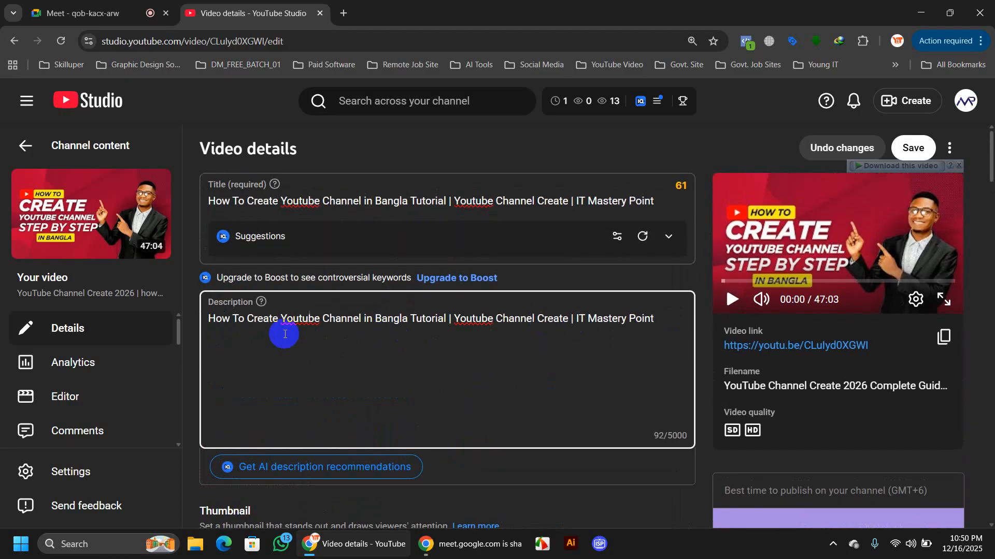
pyautogui.click(673, 324)
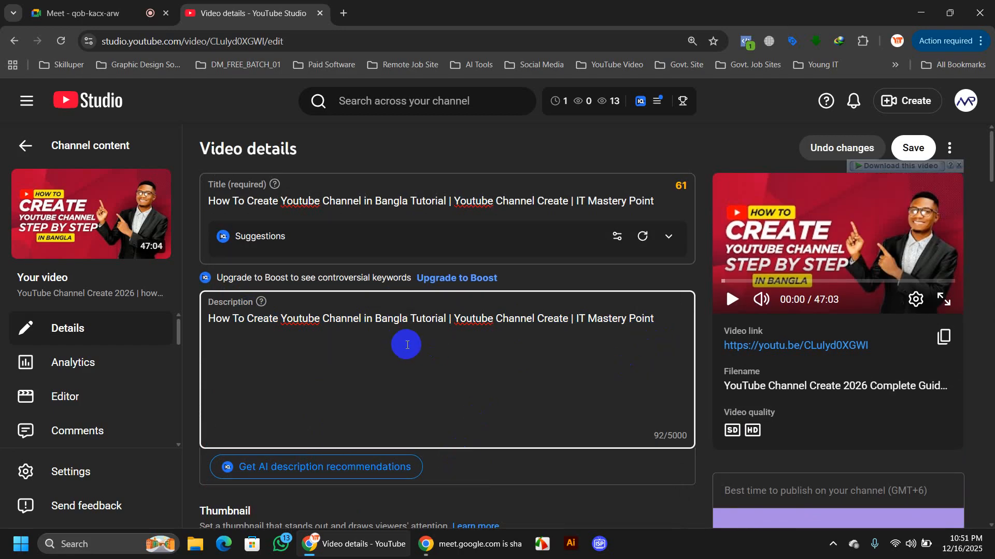
pyautogui.scroll(-15, 742, 396)
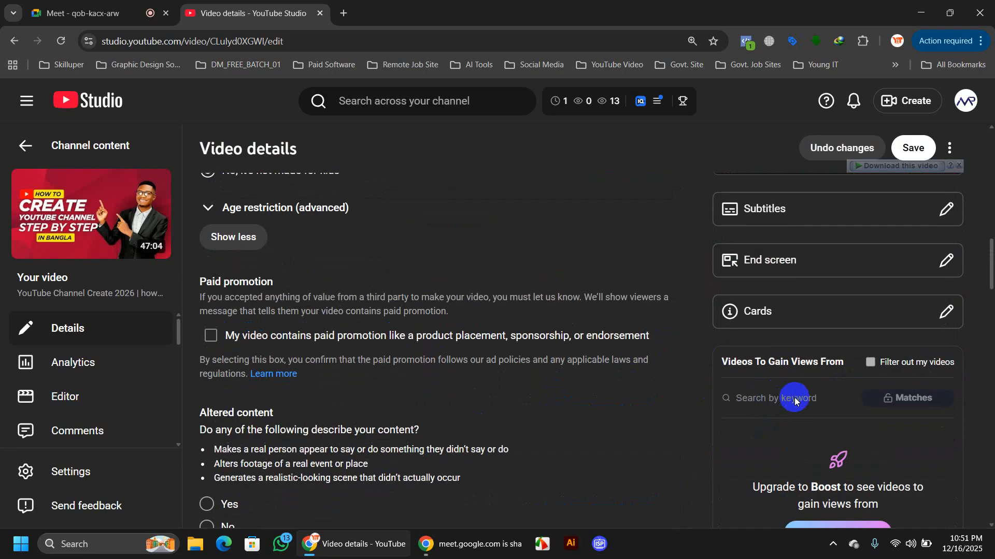
pyautogui.scroll(-10, 795, 400)
pyautogui.scroll(7, 850, 302)
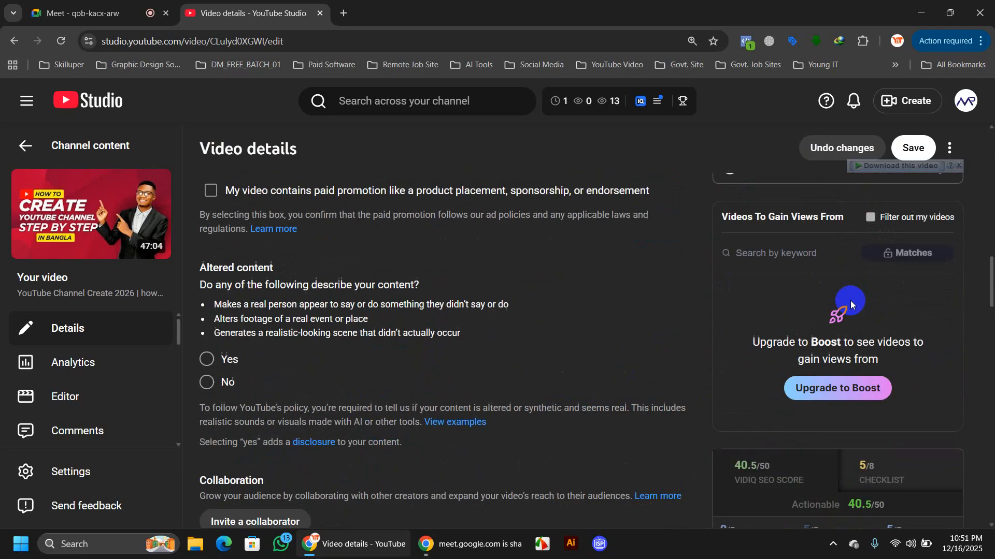
pyautogui.scroll(10, 467, 285)
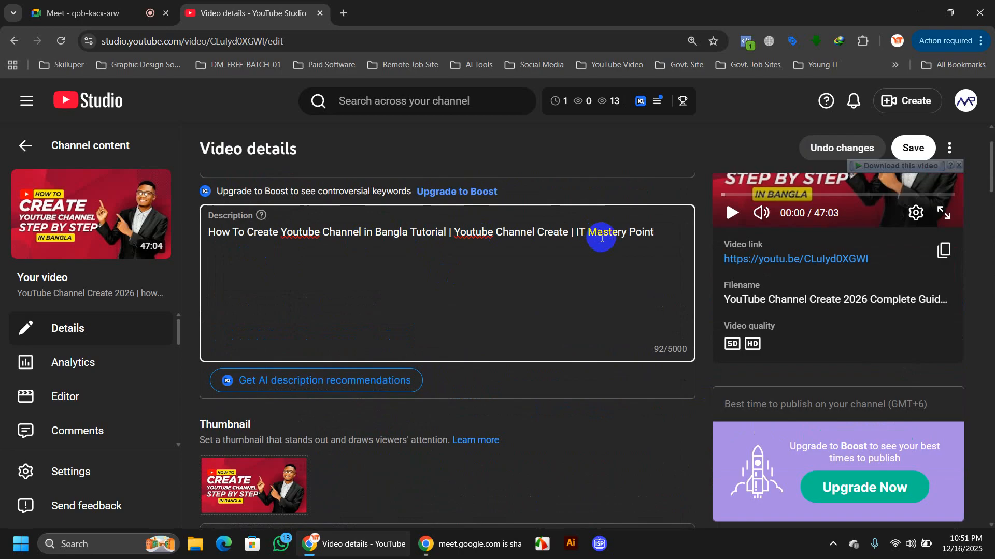
# Read vidIQ's tag count requirement and review the tags currently on the video.
pyautogui.scroll(-10, 639, 288)
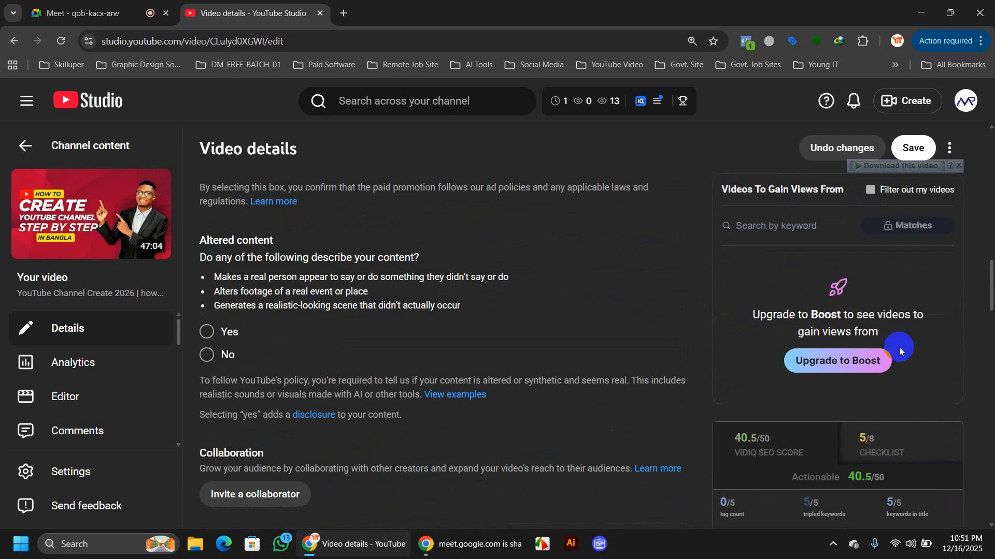
pyautogui.scroll(-5, 899, 352)
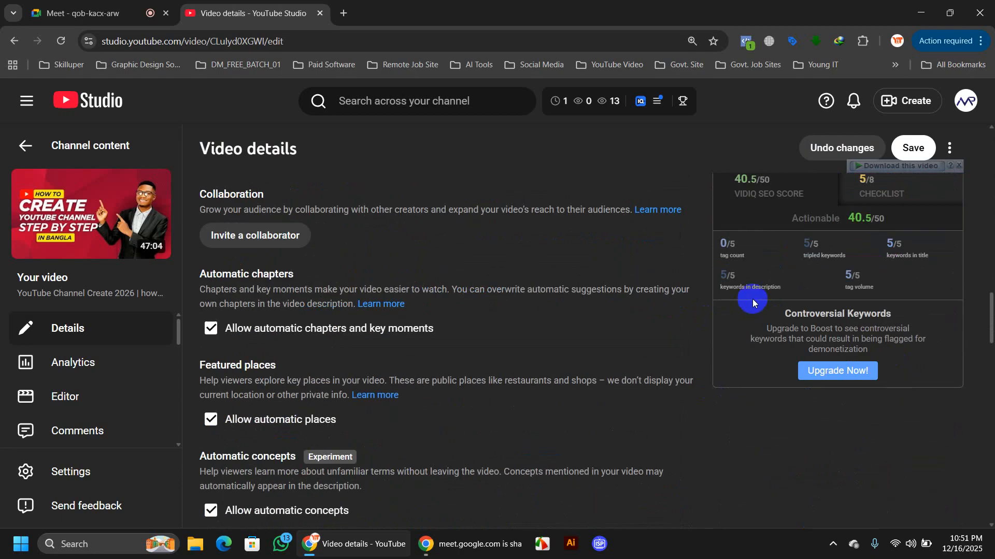
pyautogui.moveTo(721, 255)
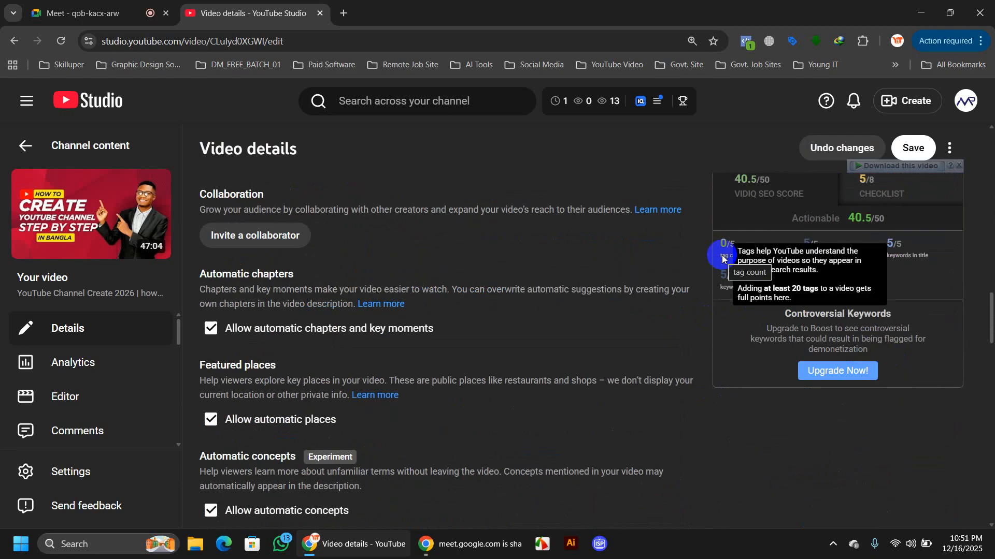
pyautogui.scroll(2, 722, 255)
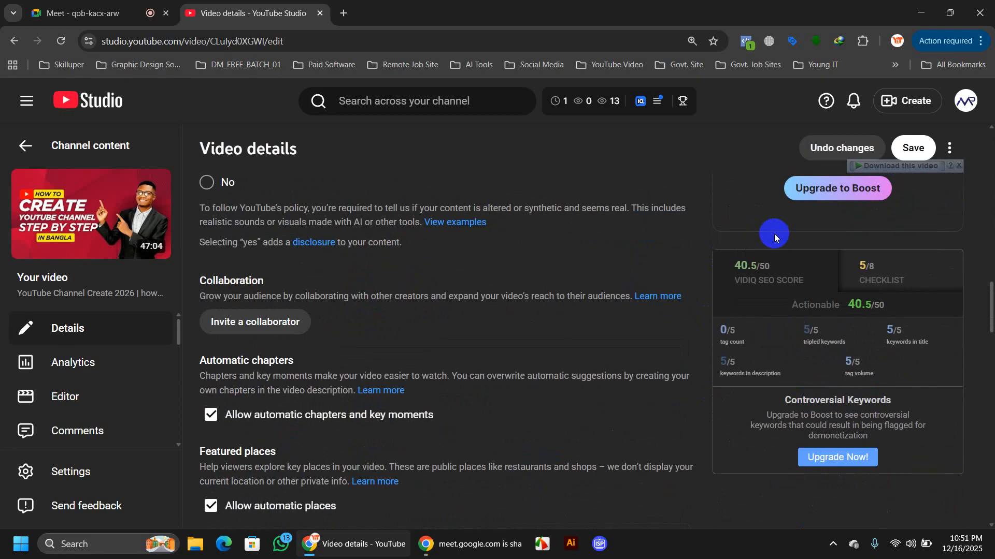
pyautogui.scroll(-1, 701, 361)
pyautogui.scroll(-7, 701, 356)
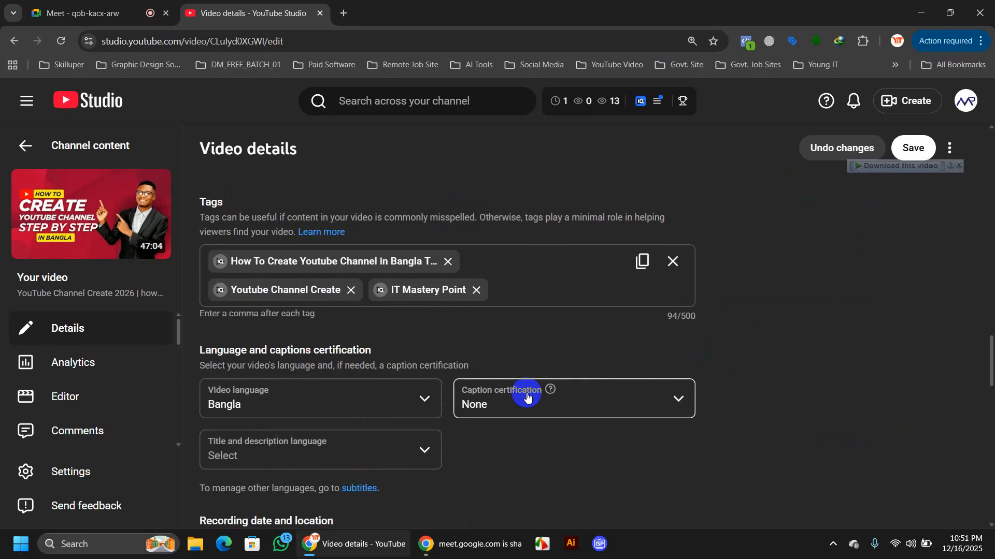
pyautogui.scroll(-2, 513, 399)
pyautogui.scroll(3, 451, 388)
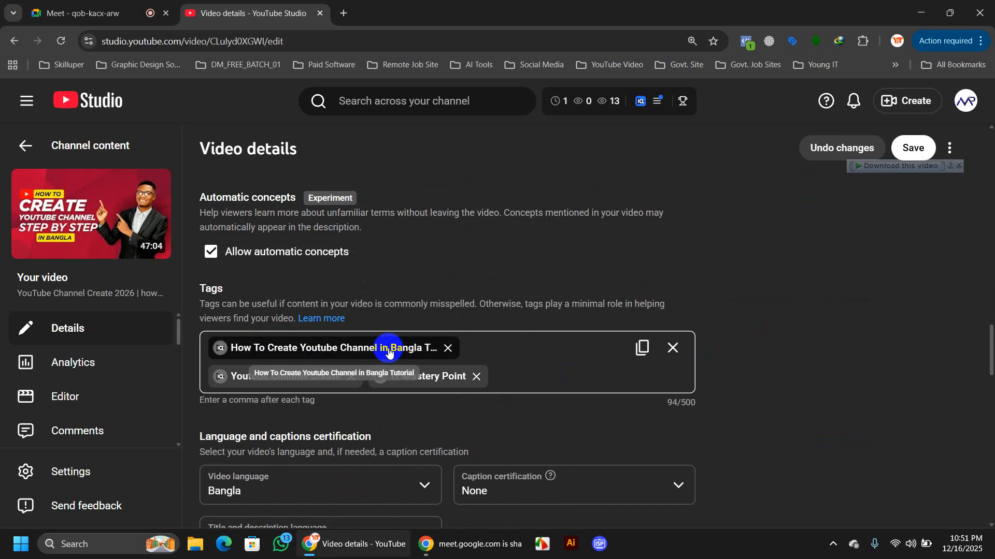
# Dismiss the call time-limit notice in Google Meet and return to the YouTube Studio video details without the floating Meet window and screen-sharing bar.
pyautogui.click(102, 11)
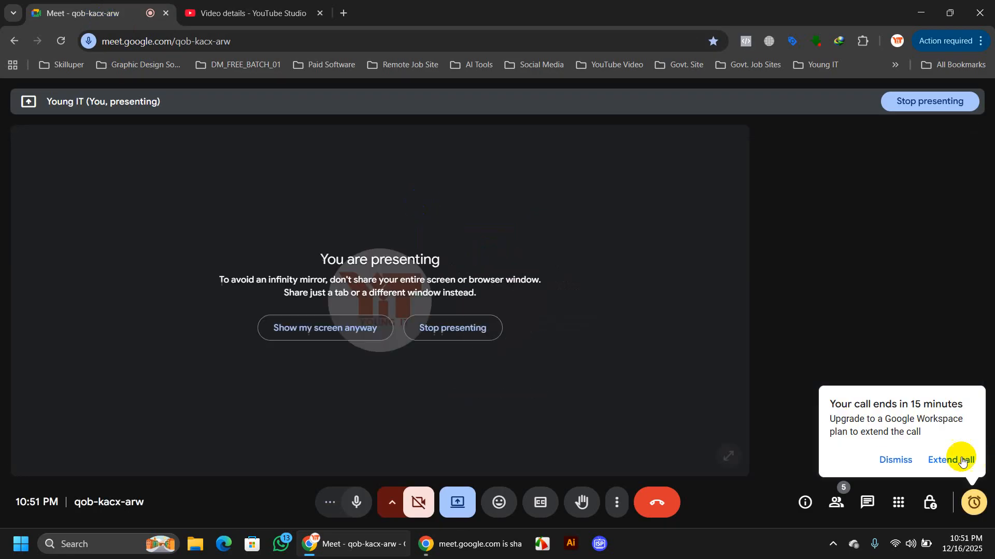
pyautogui.click(895, 460)
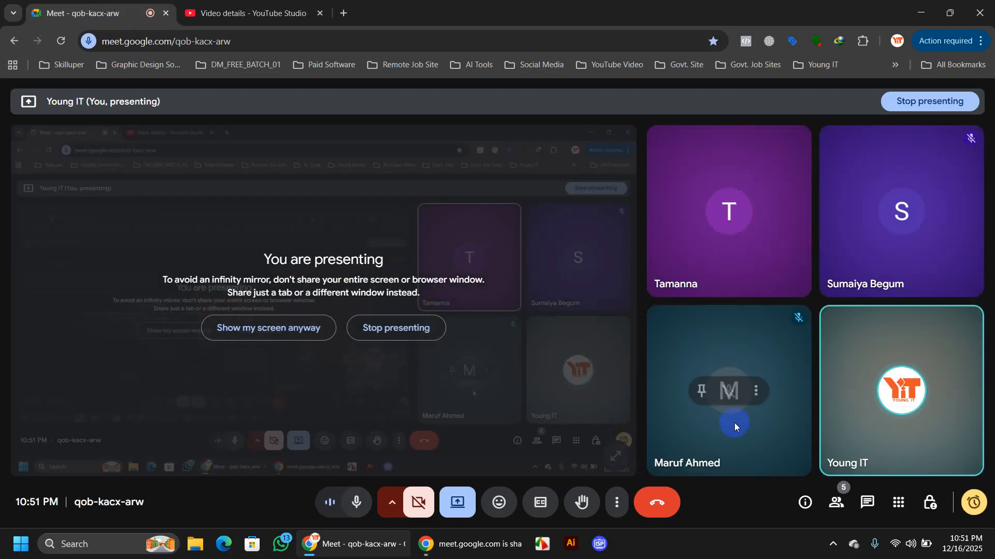
pyautogui.click(468, 553)
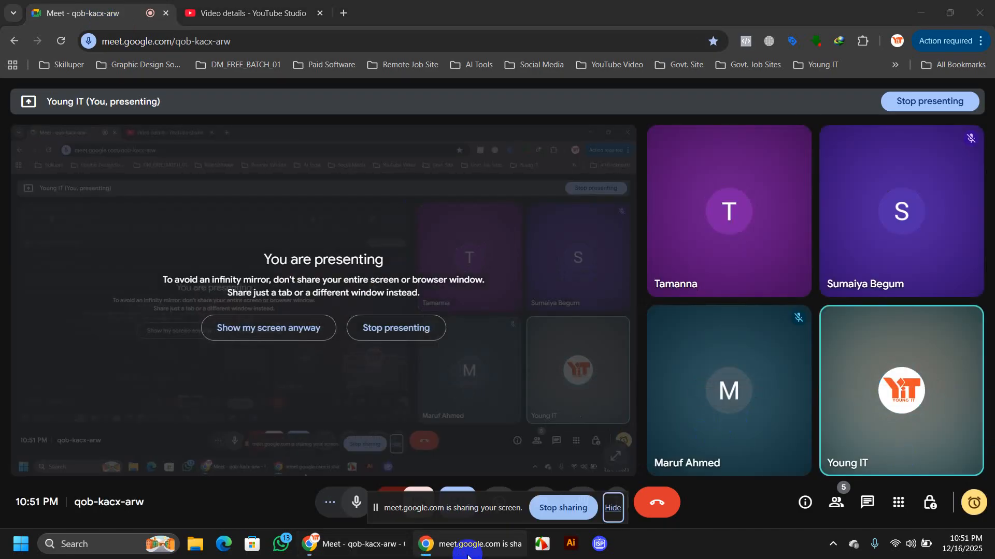
pyautogui.click(107, 85)
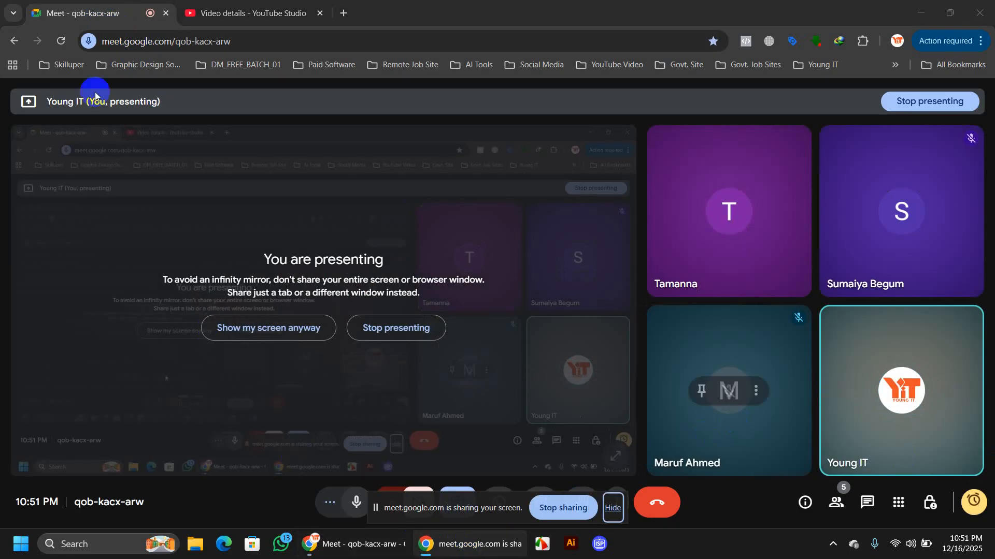
pyautogui.click(236, 22)
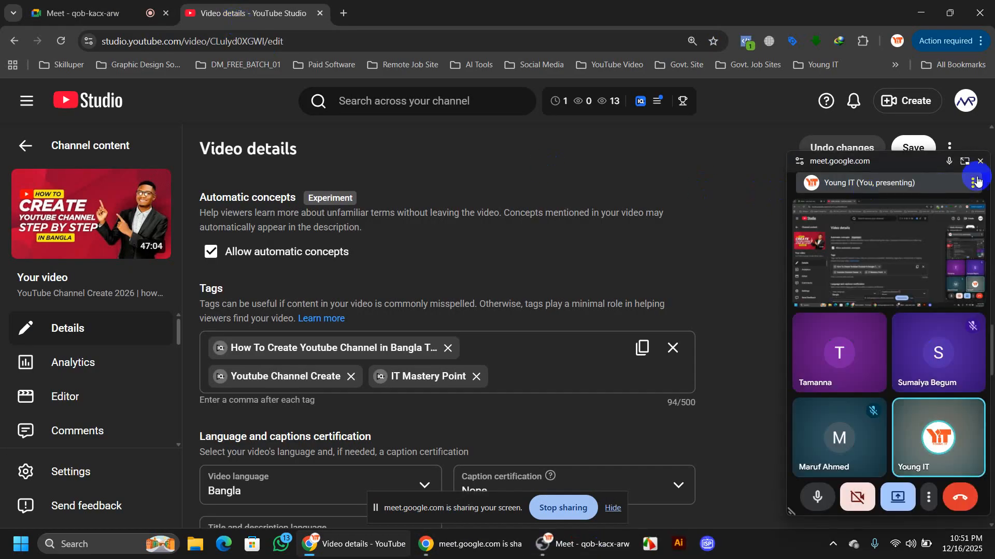
pyautogui.click(980, 161)
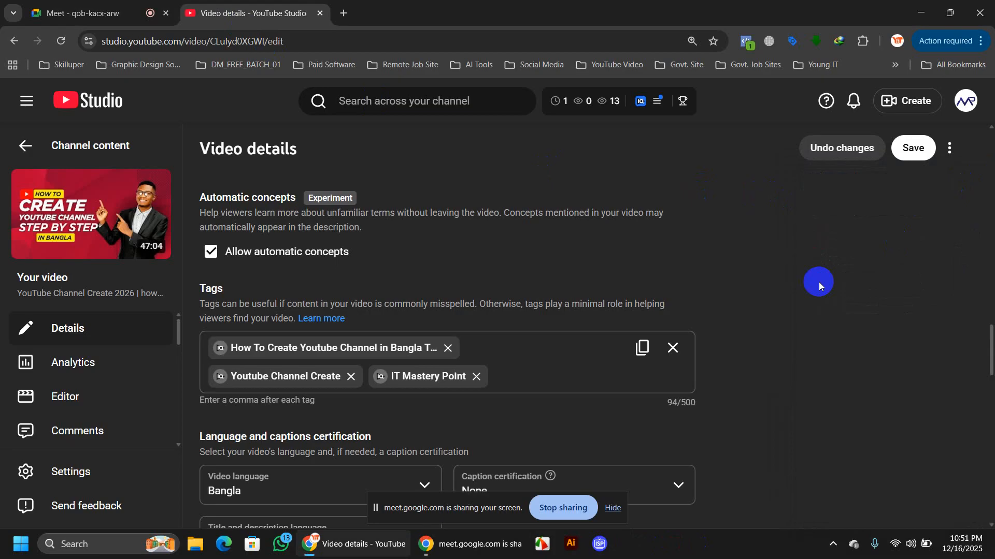
pyautogui.click(610, 508)
# Inspect the "How To Create Youtube Channel in Bangla Tutorial" tag in vidIQ's Keyword Inspector and compare its related keywords' volume, competition and scores.
pyautogui.click(521, 381)
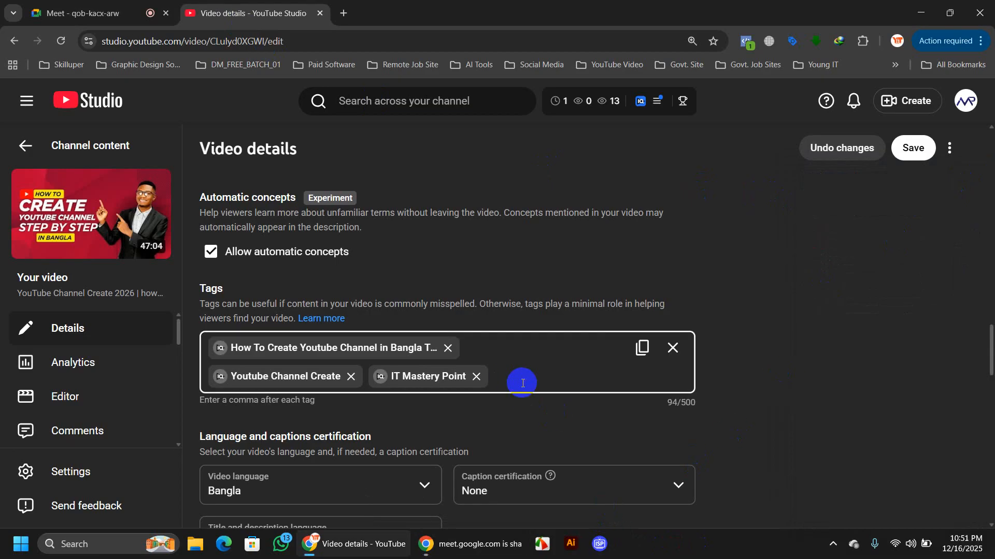
pyautogui.click(221, 351)
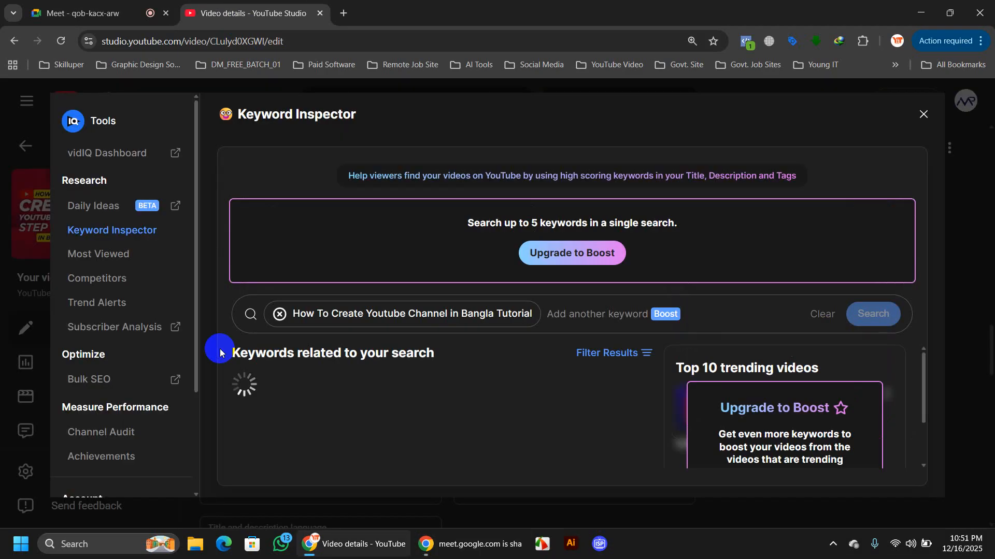
pyautogui.scroll(-2, 637, 400)
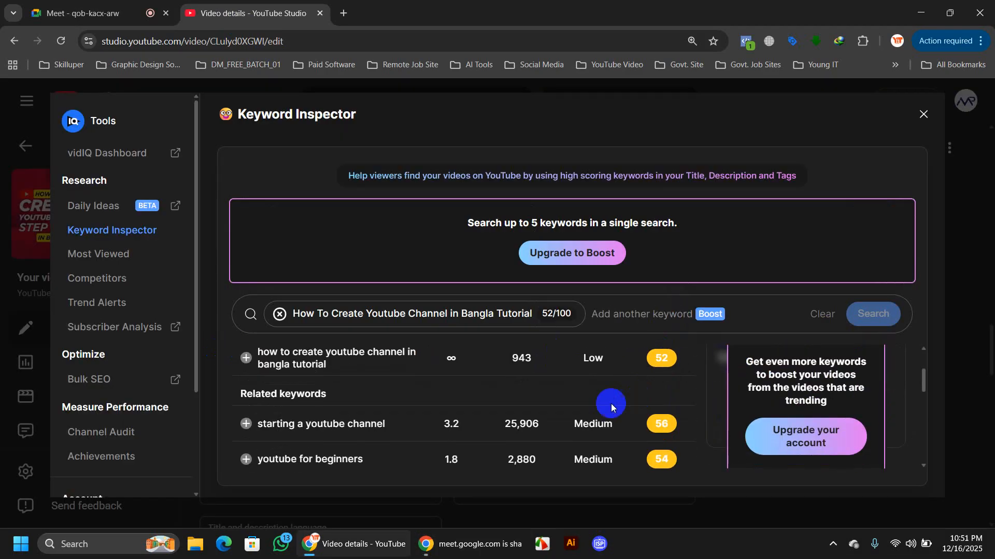
pyautogui.scroll(2, 586, 406)
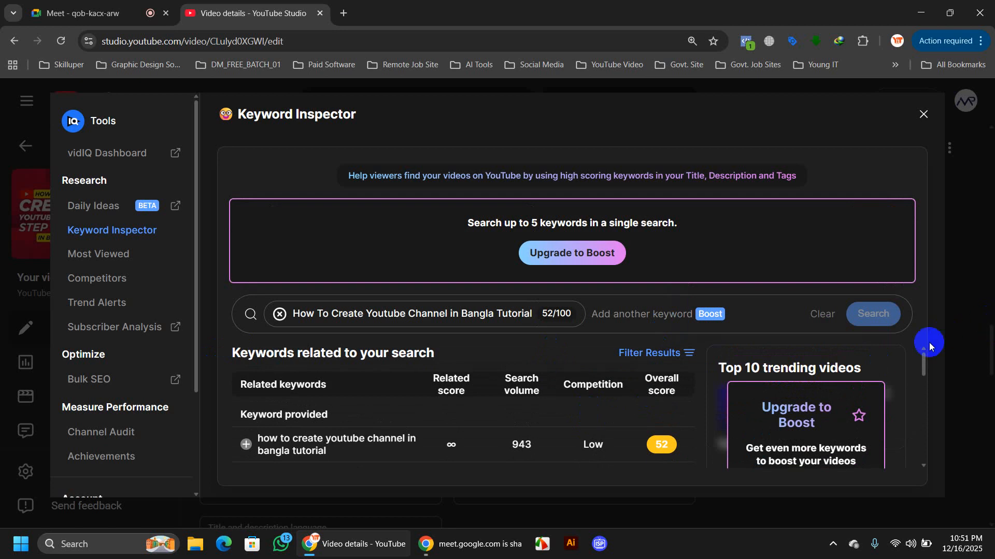
pyautogui.moveTo(923, 360); pyautogui.dragTo(926, 372)
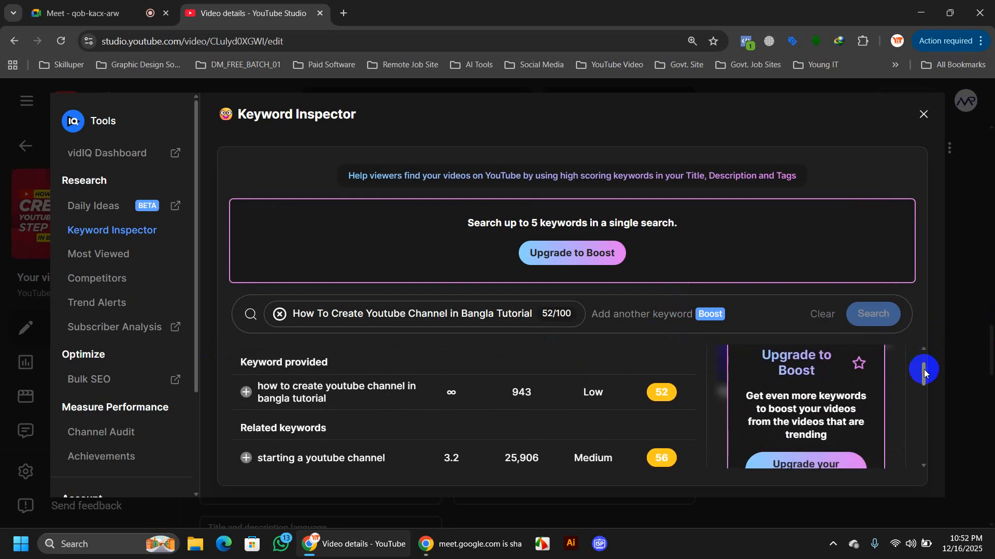
pyautogui.scroll(-2, 461, 452)
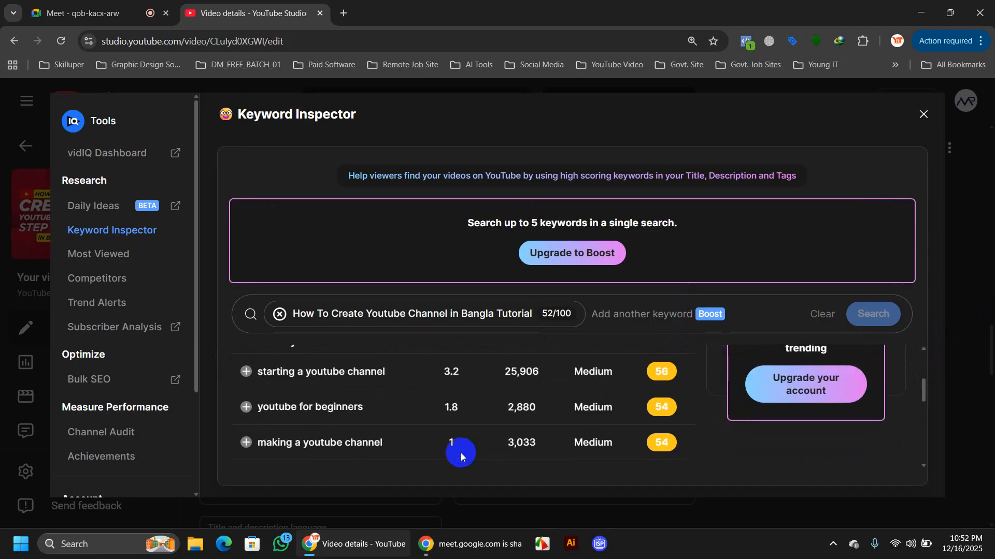
pyautogui.scroll(-2, 650, 417)
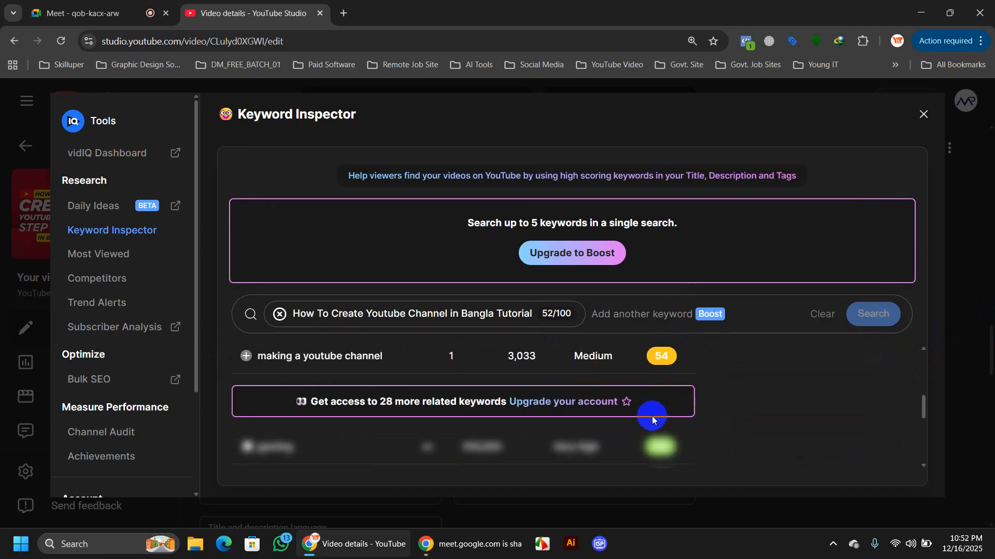
pyautogui.scroll(4, 652, 420)
pyautogui.scroll(-2, 651, 417)
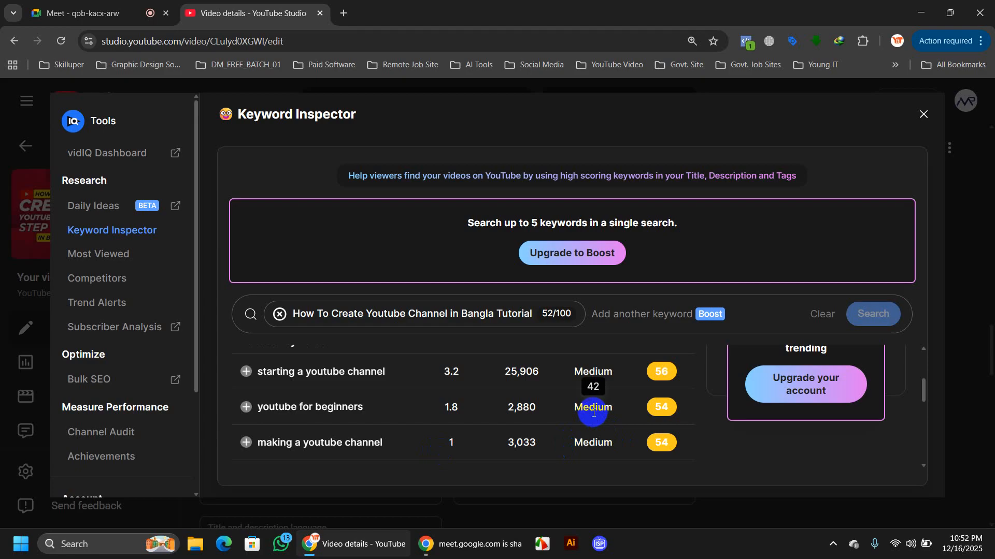
pyautogui.scroll(3, 593, 412)
pyautogui.scroll(-2, 593, 413)
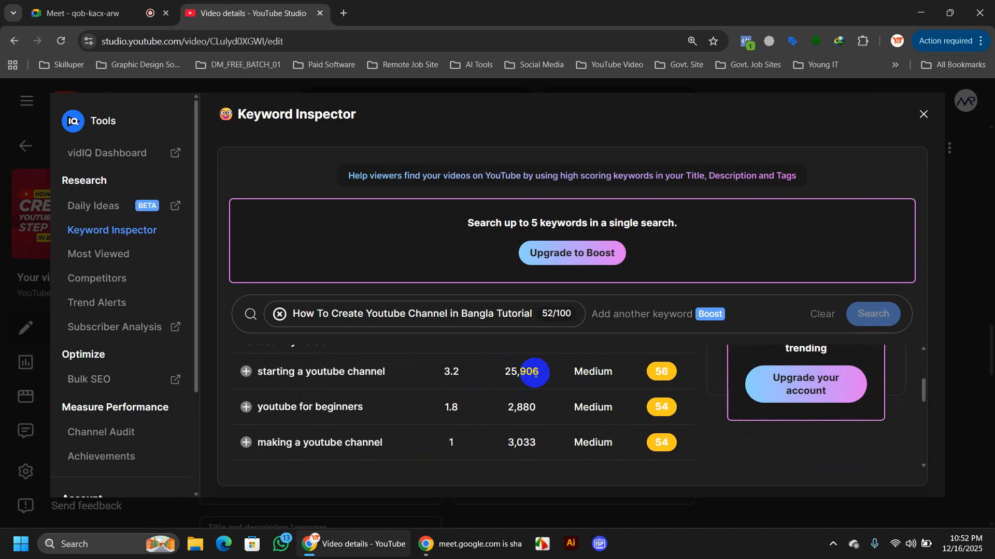
# Add "starting a youtube channel" and "how to create youtube channel in bangla tutorial" from the Keyword Inspector to the video's tags.
pyautogui.click(246, 371)
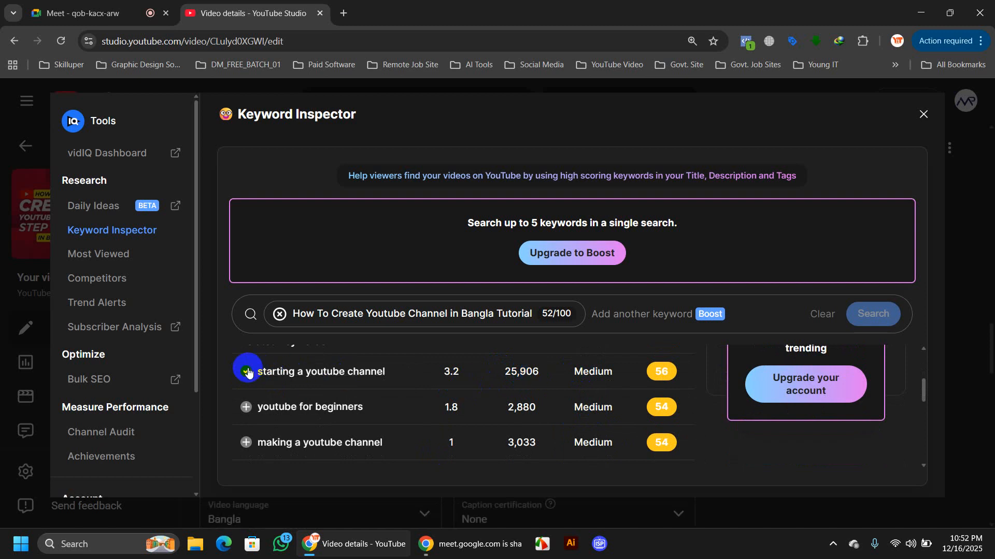
pyautogui.scroll(2, 405, 406)
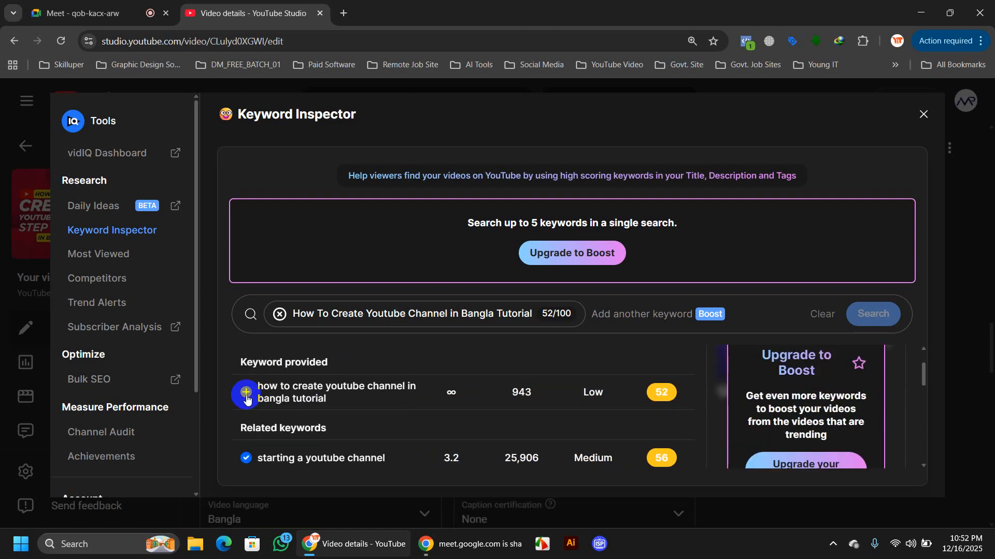
pyautogui.click(246, 394)
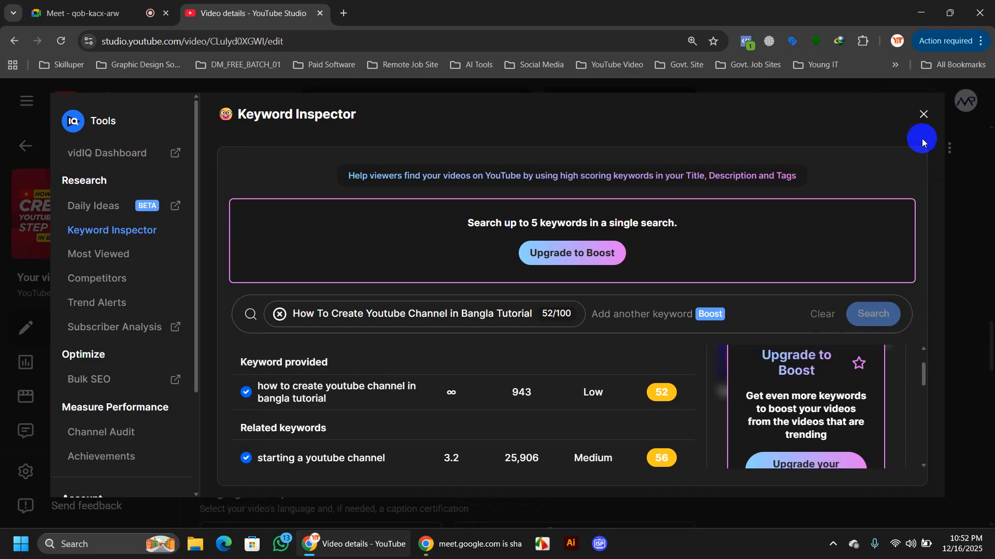
pyautogui.click(924, 115)
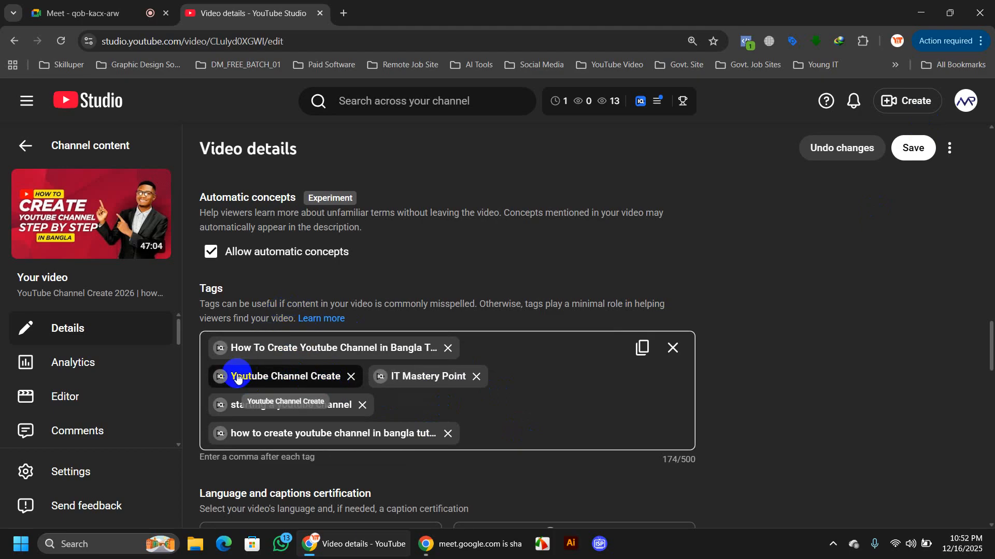
# Inspect the "Youtube Channel Create" tag's related keywords and add "how to make youtube channel" to the video's tags.
pyautogui.click(220, 377)
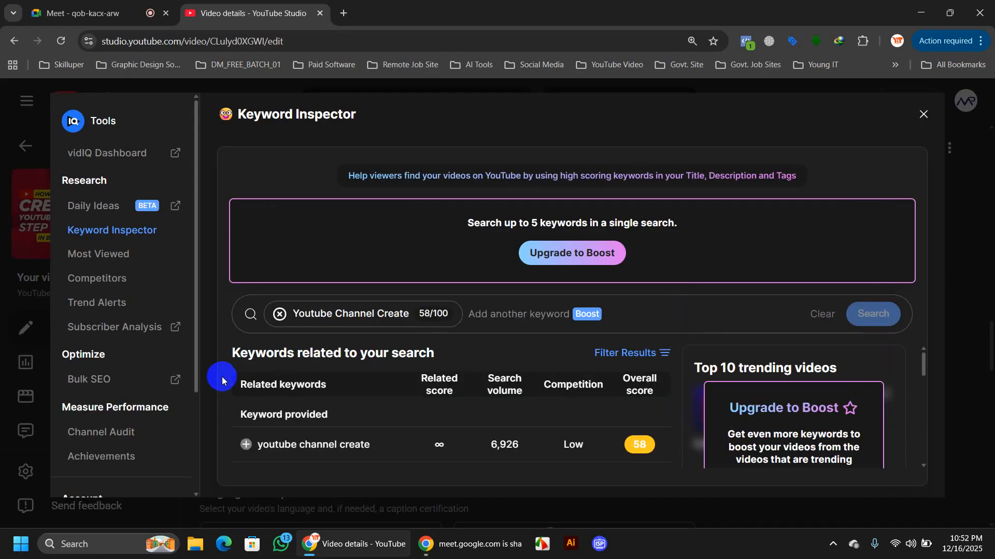
pyautogui.scroll(-2, 496, 433)
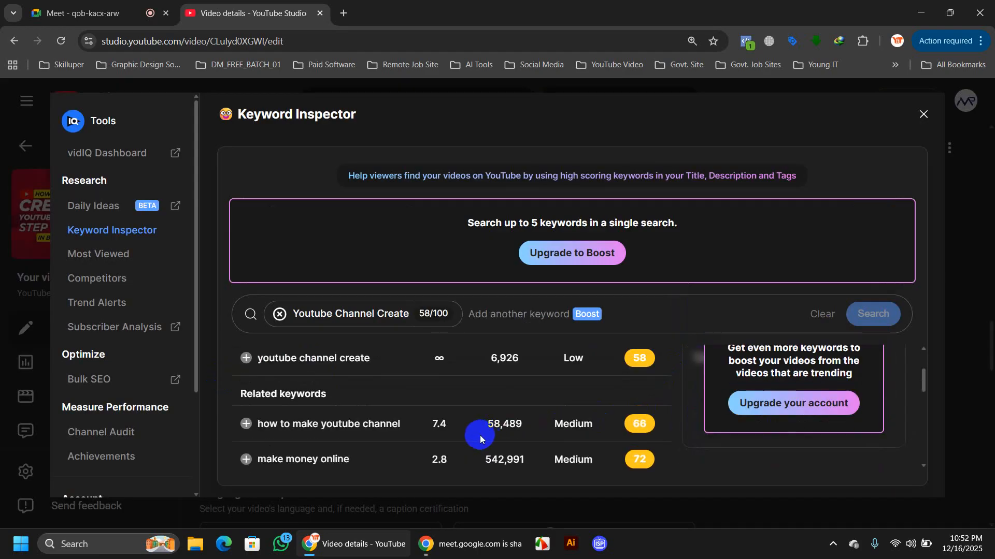
pyautogui.scroll(2, 480, 435)
pyautogui.scroll(-2, 337, 448)
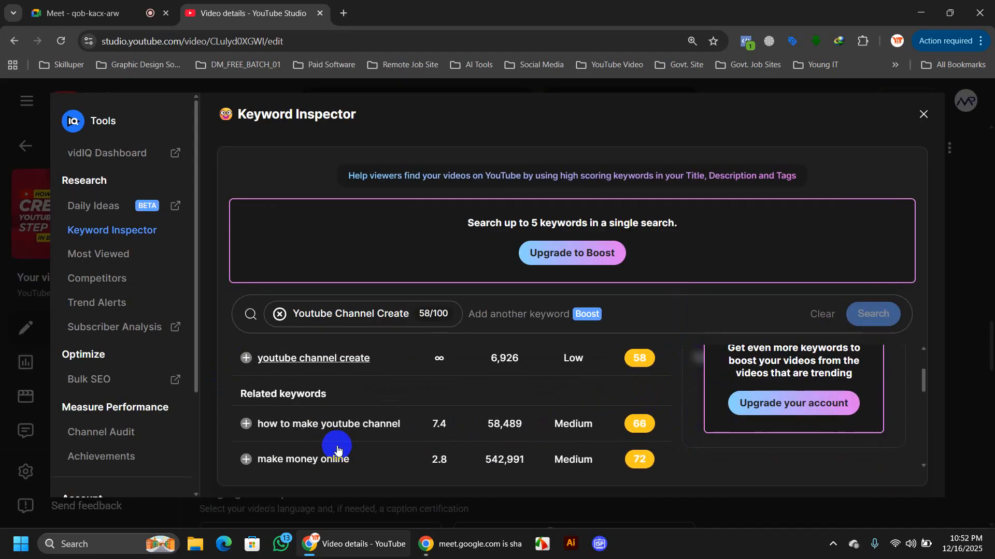
pyautogui.scroll(-2, 517, 436)
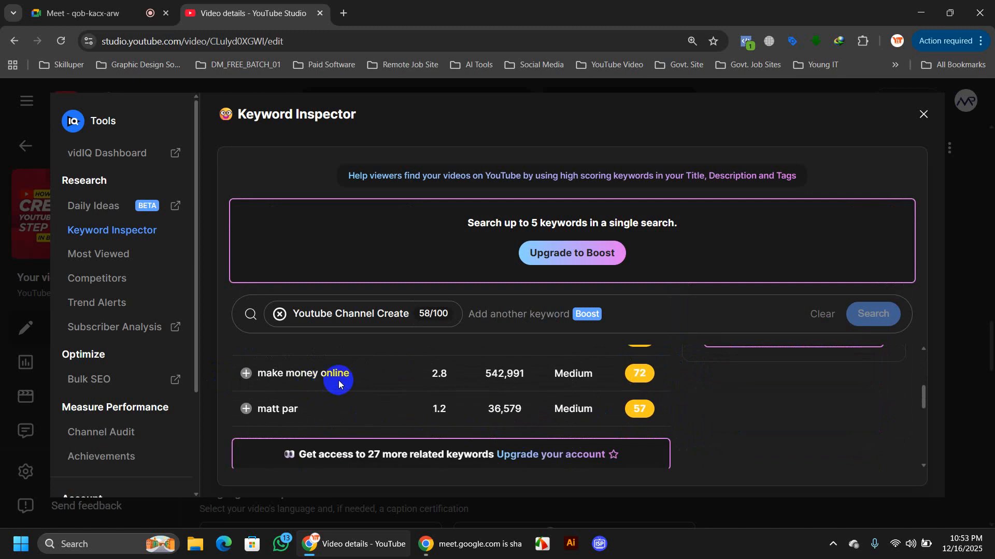
pyautogui.scroll(2, 339, 383)
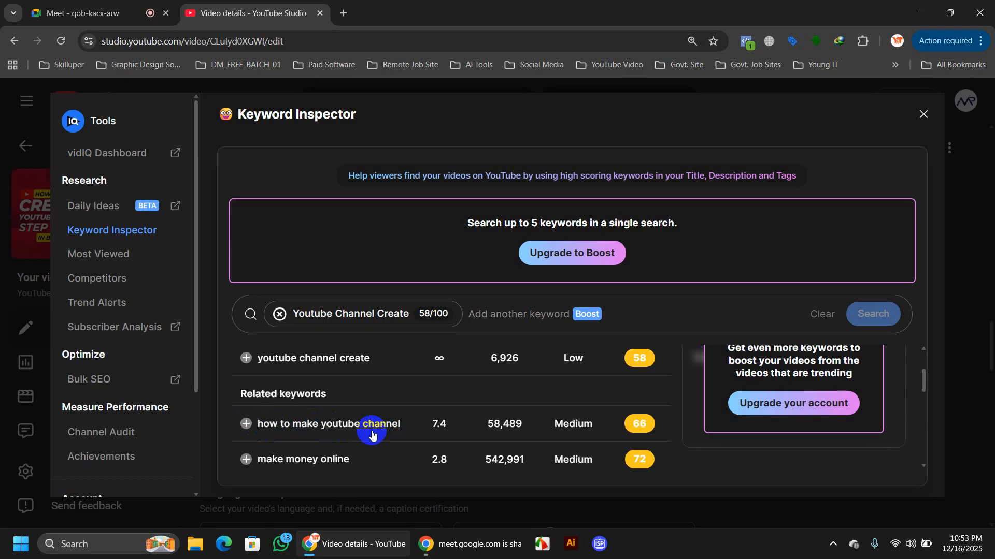
pyautogui.click(248, 427)
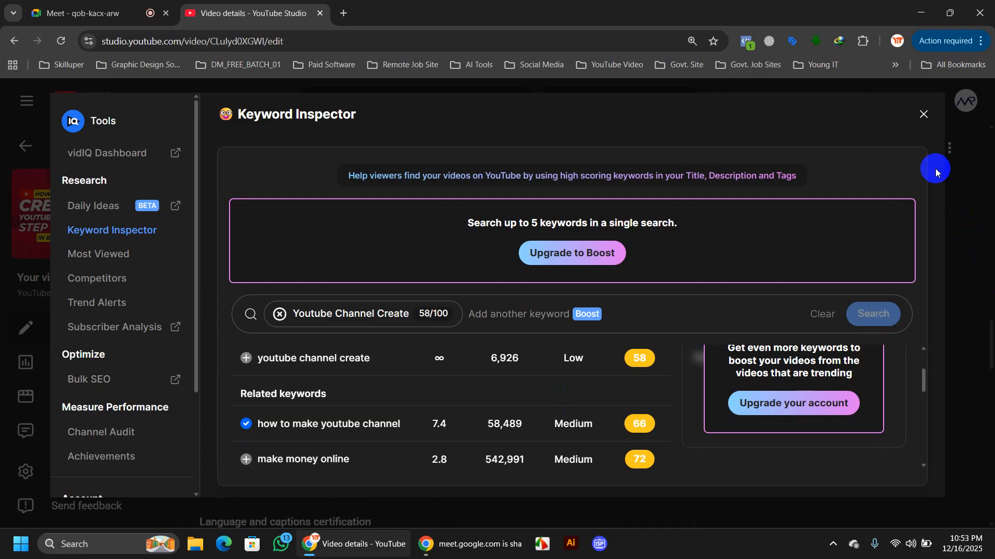
pyautogui.click(924, 119)
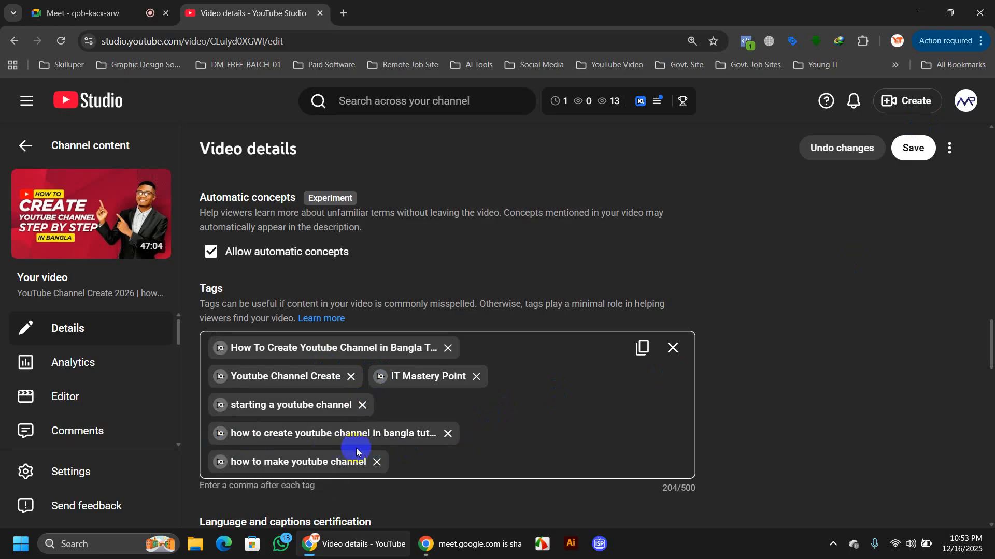
# Inspect the lowercase "how to create youtube channel in bangla tutorial" tag and add the related keyword "making a youtube channel" as a tag.
pyautogui.click(225, 444)
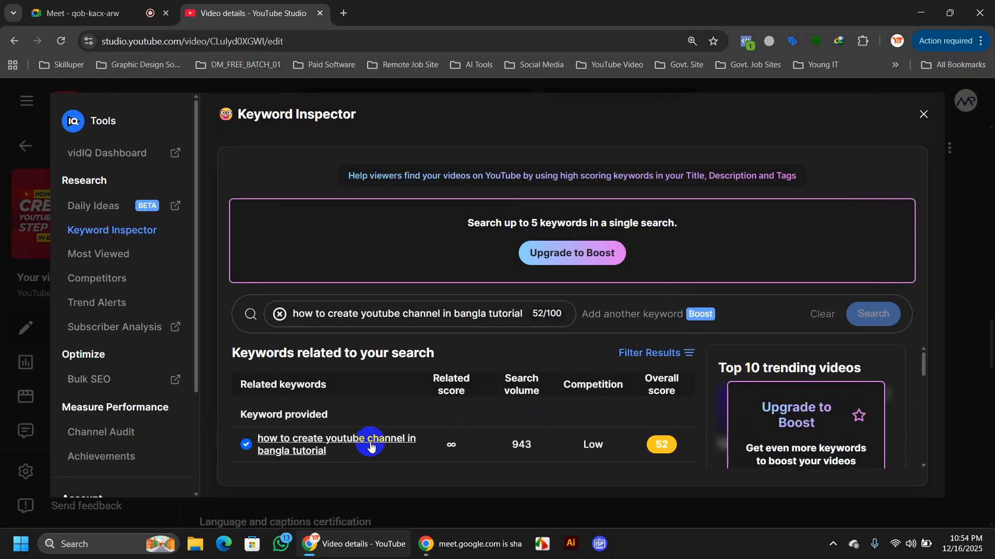
pyautogui.scroll(-2, 369, 444)
pyautogui.scroll(-2, 361, 447)
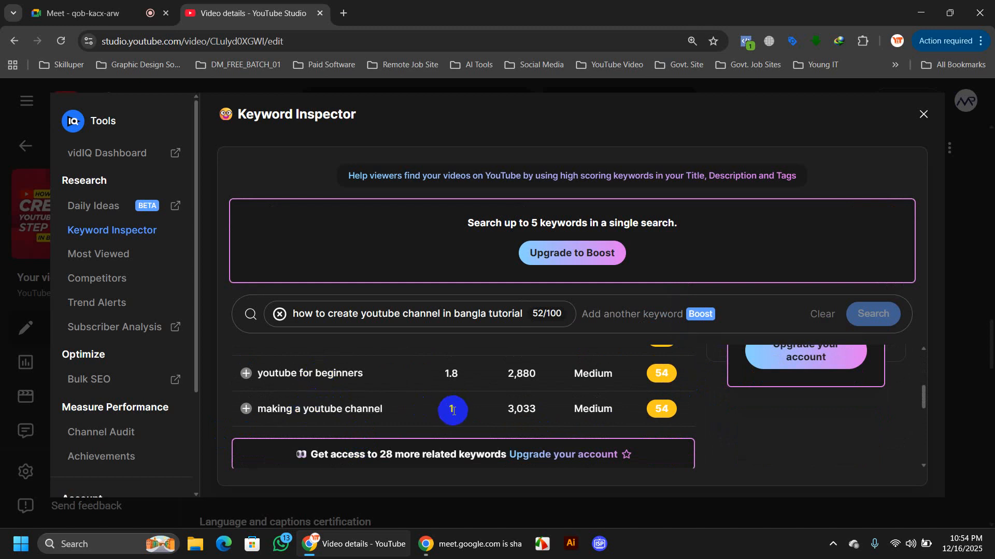
pyautogui.click(247, 411)
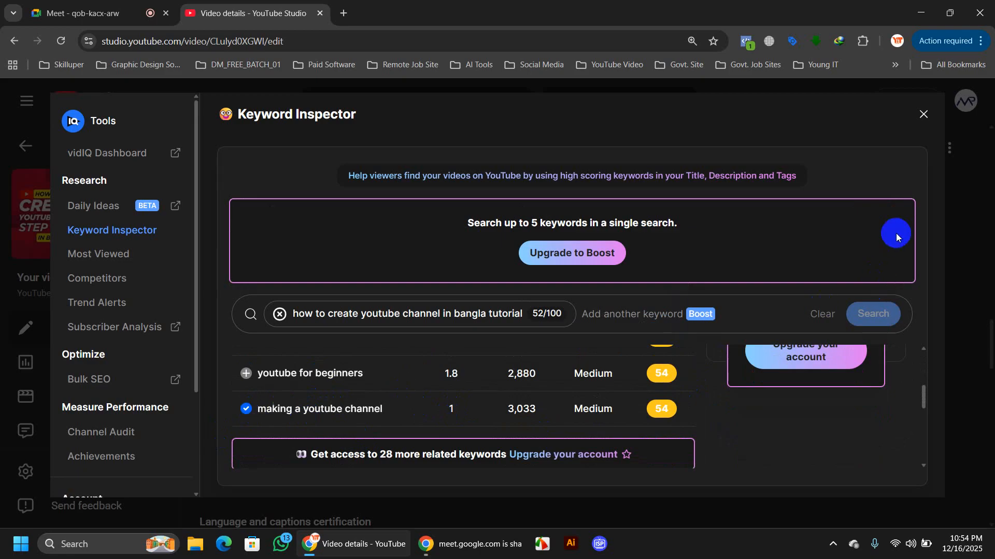
pyautogui.click(923, 115)
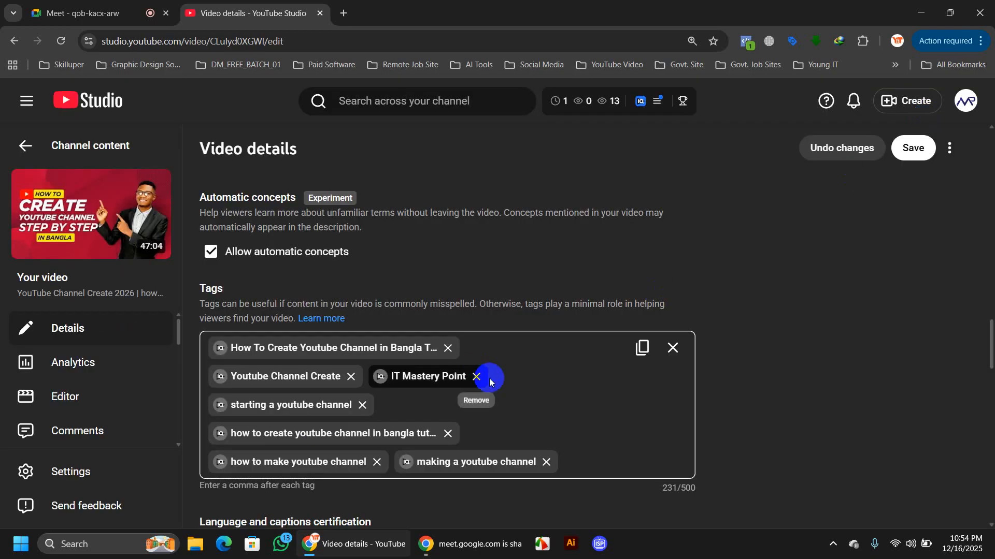
# Inspect the "making a youtube channel" tag's related keywords and add "how to make money on youtube" to the video's tags.
pyautogui.click(406, 463)
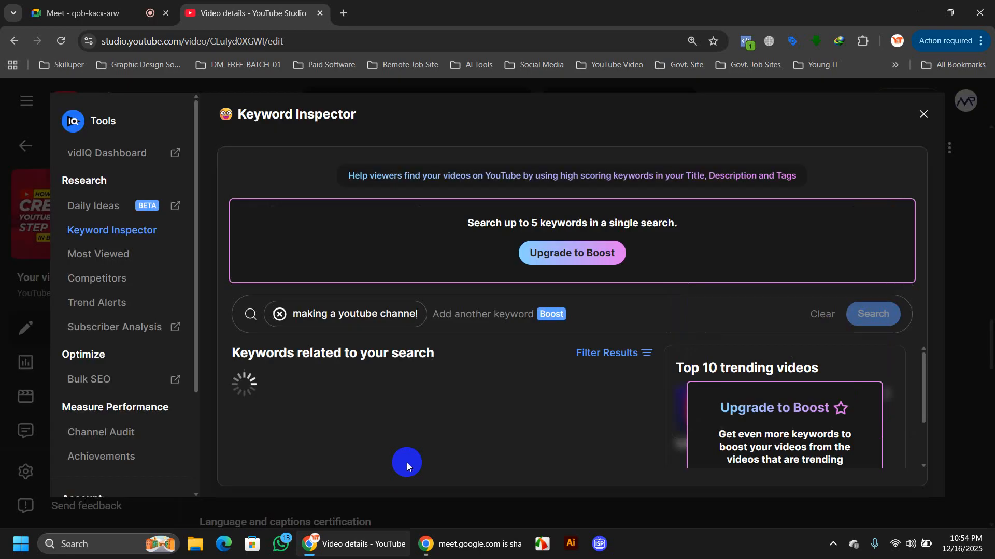
pyautogui.scroll(-2, 557, 386)
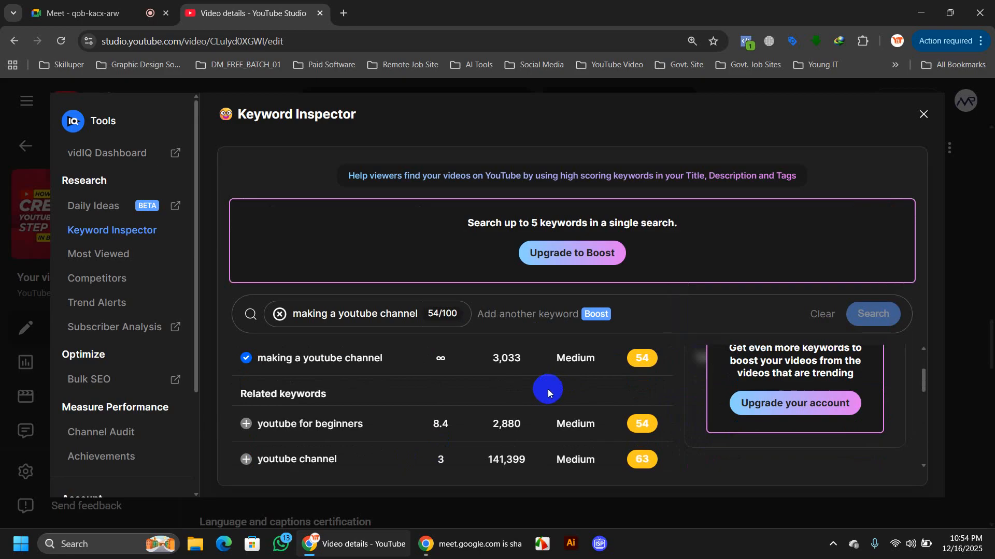
pyautogui.scroll(-2, 471, 426)
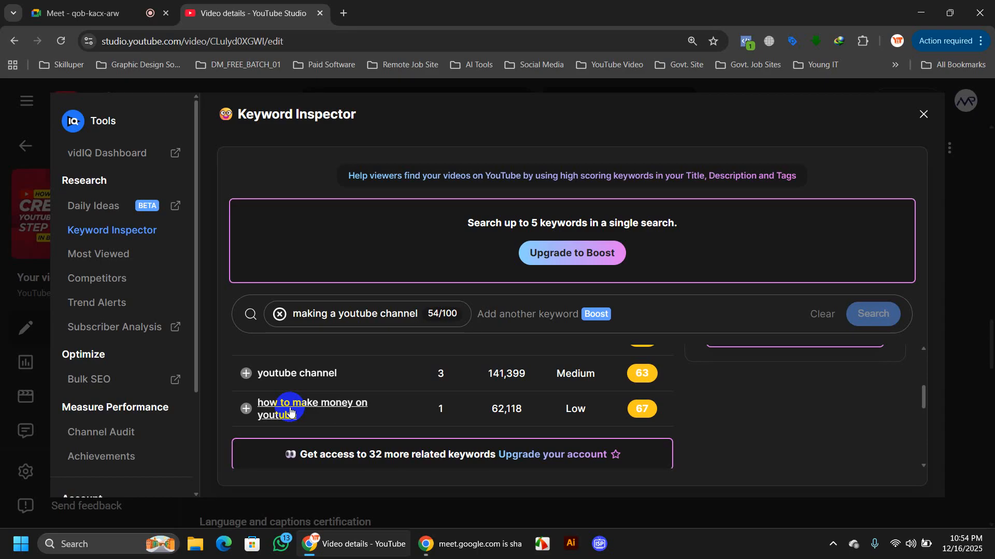
pyautogui.click(243, 410)
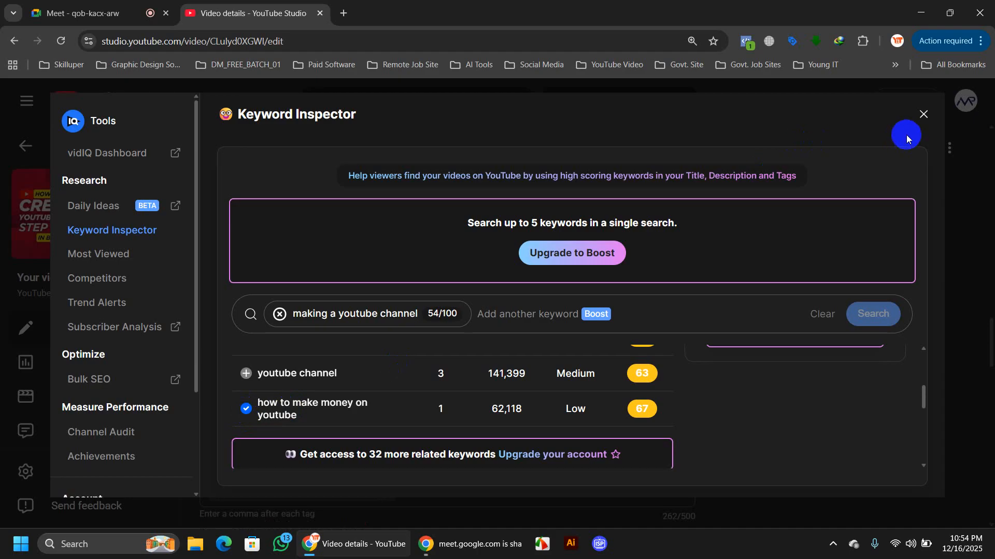
pyautogui.click(923, 114)
# Review the expanded tag list and check the vidIQ SEO score and tag count rating against it.
pyautogui.scroll(-3, 462, 414)
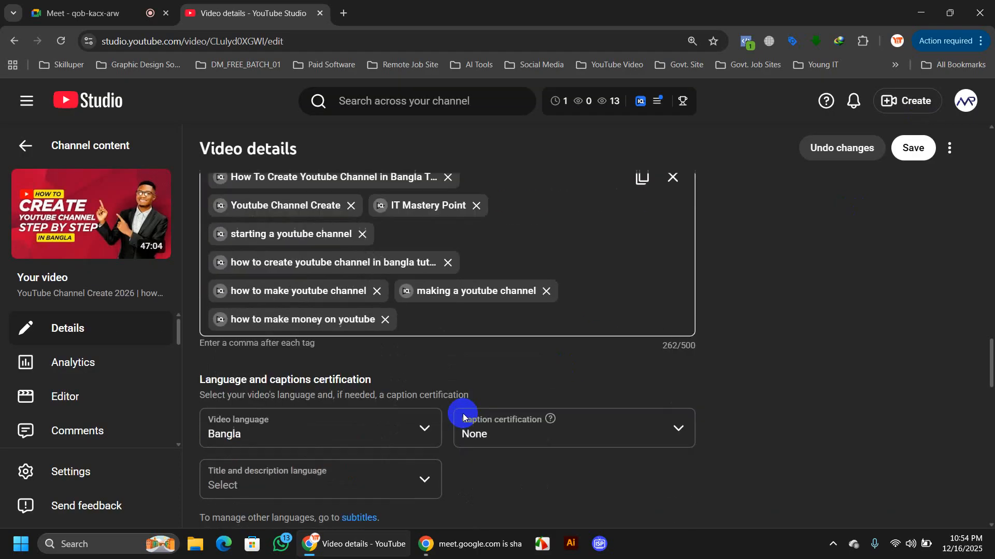
pyautogui.scroll(2, 497, 410)
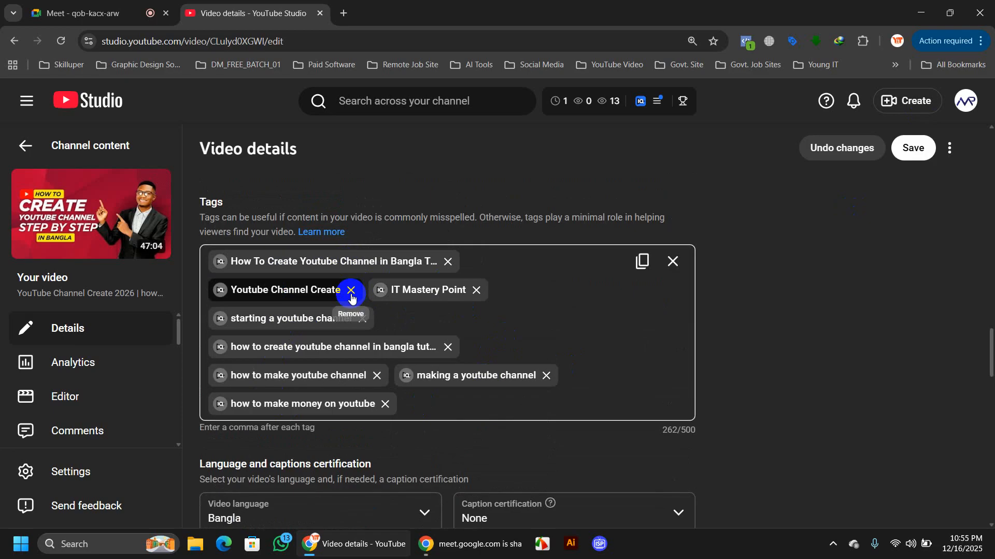
pyautogui.scroll(-10, 646, 352)
pyautogui.scroll(2, 850, 328)
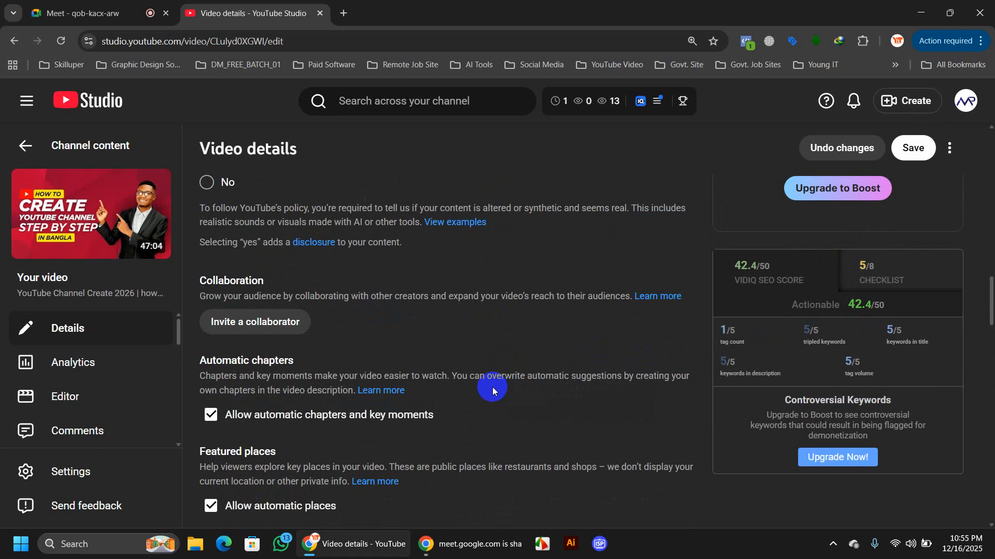
pyautogui.scroll(-6, 492, 391)
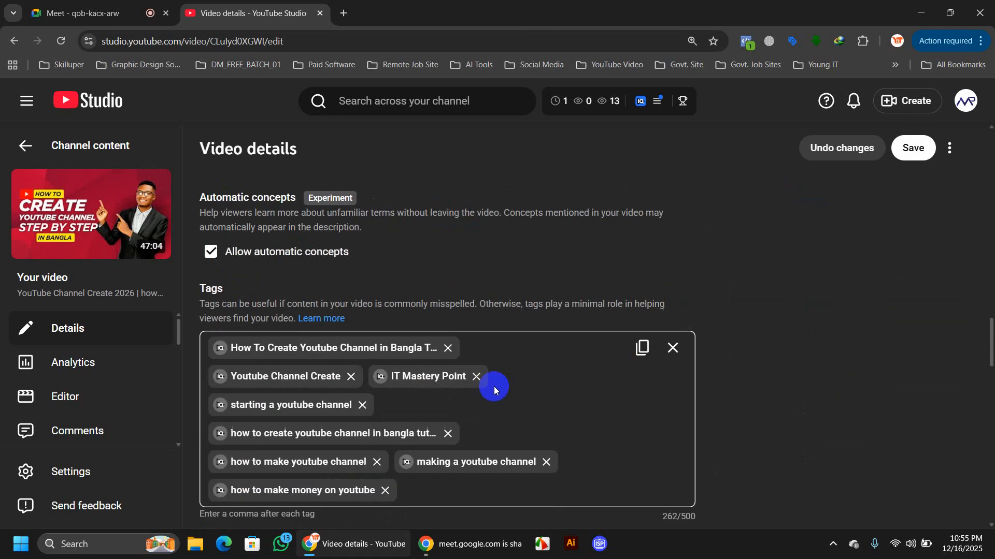
pyautogui.scroll(-3, 493, 386)
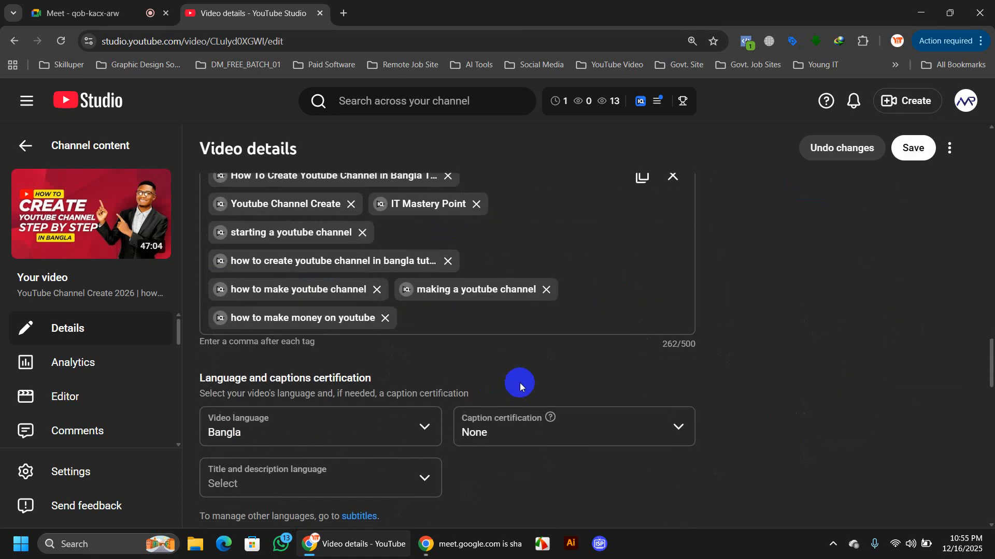
pyautogui.scroll(3, 520, 383)
pyautogui.scroll(5, 518, 313)
pyautogui.scroll(-6, 518, 313)
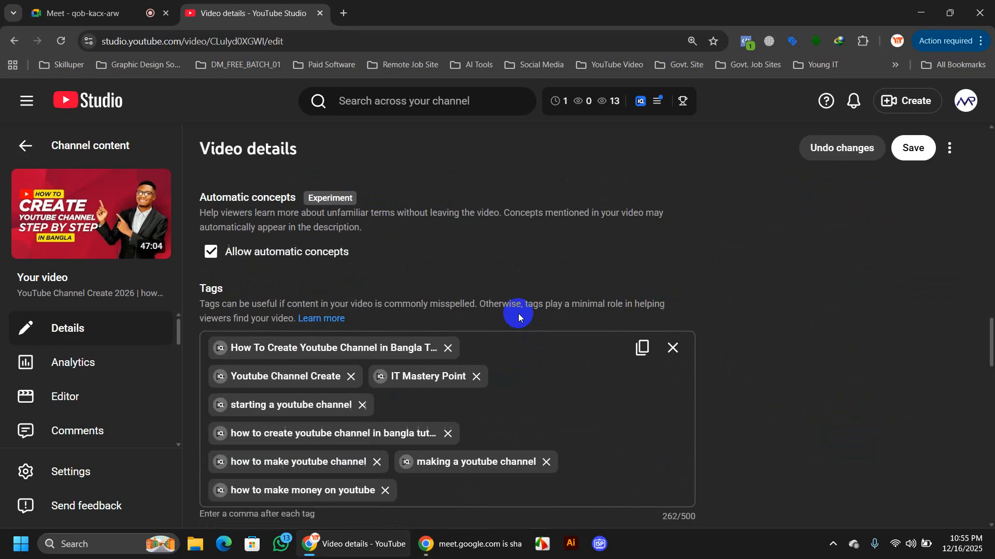
pyautogui.scroll(-2, 518, 316)
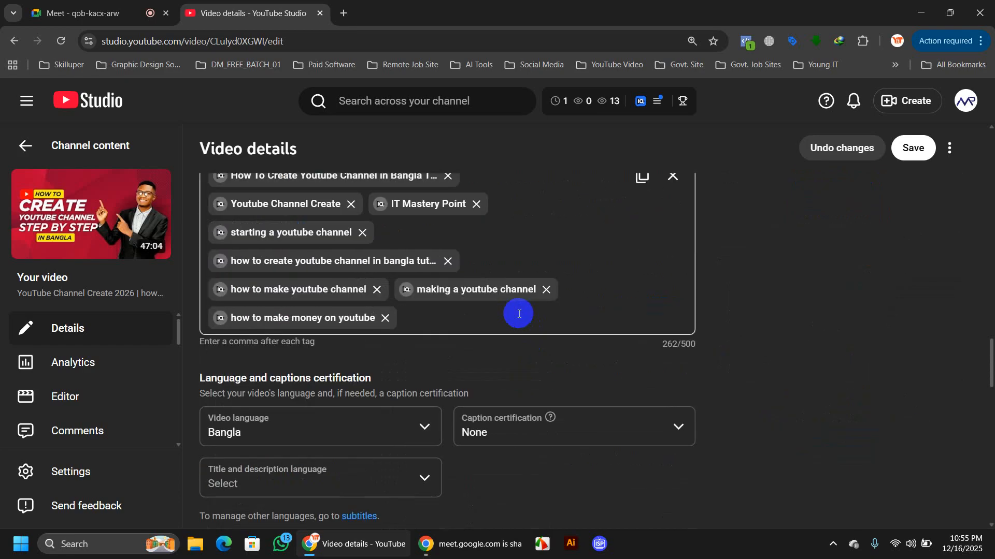
# Inspect the related keywords of the capitalized "How To Create Youtube Channel in Bangla Tutorial" tag in the Keyword Inspector.
pyautogui.scroll(2, 519, 314)
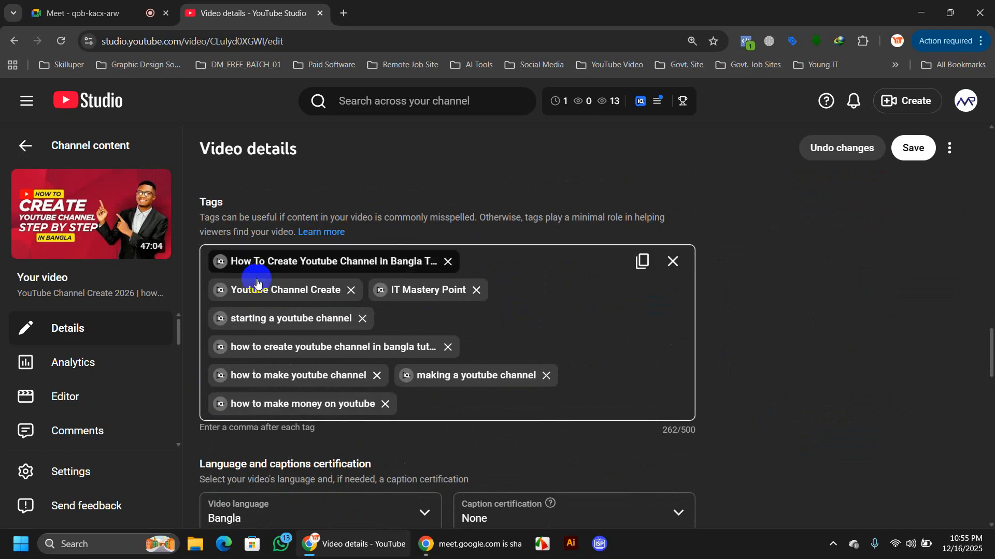
pyautogui.click(220, 261)
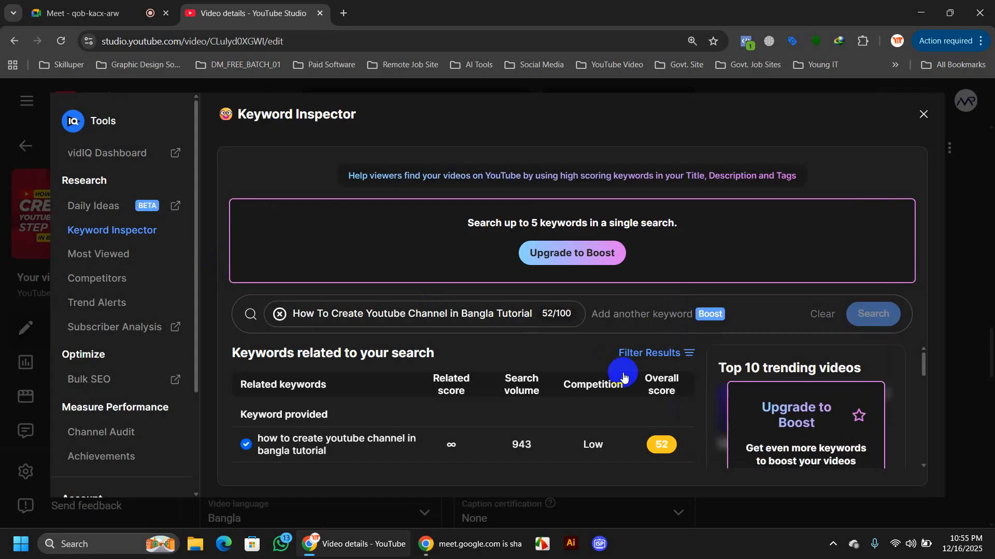
pyautogui.scroll(-5, 623, 373)
pyautogui.scroll(2, 443, 410)
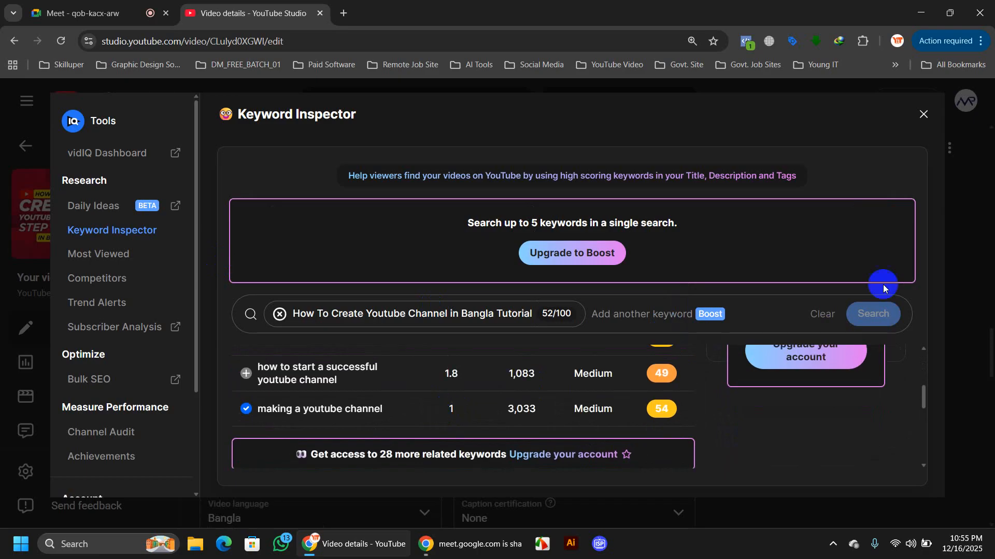
pyautogui.click(927, 115)
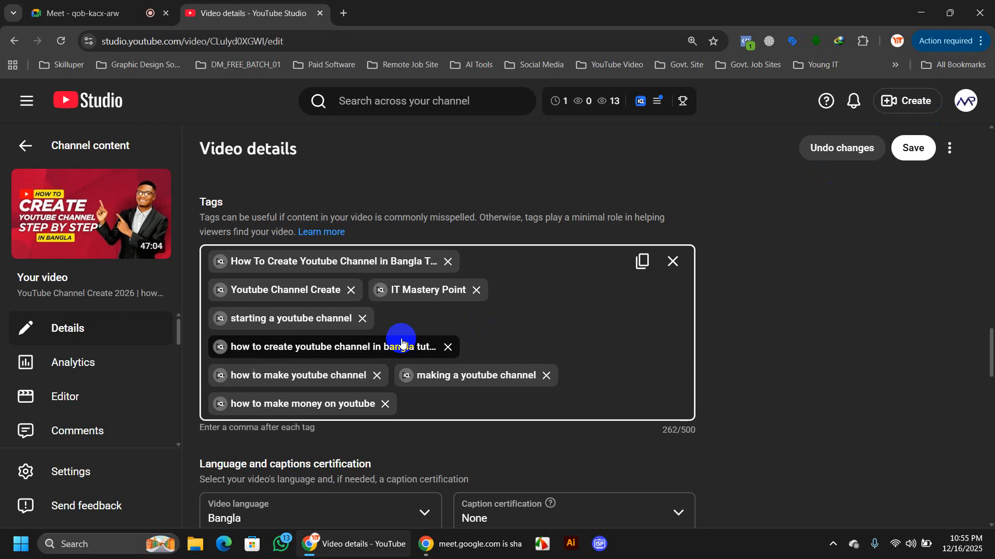
# Search Google for "rapid tag generator" in a new browser tab and open the Rapidtags YouTube tag generator.
pyautogui.click(343, 7)
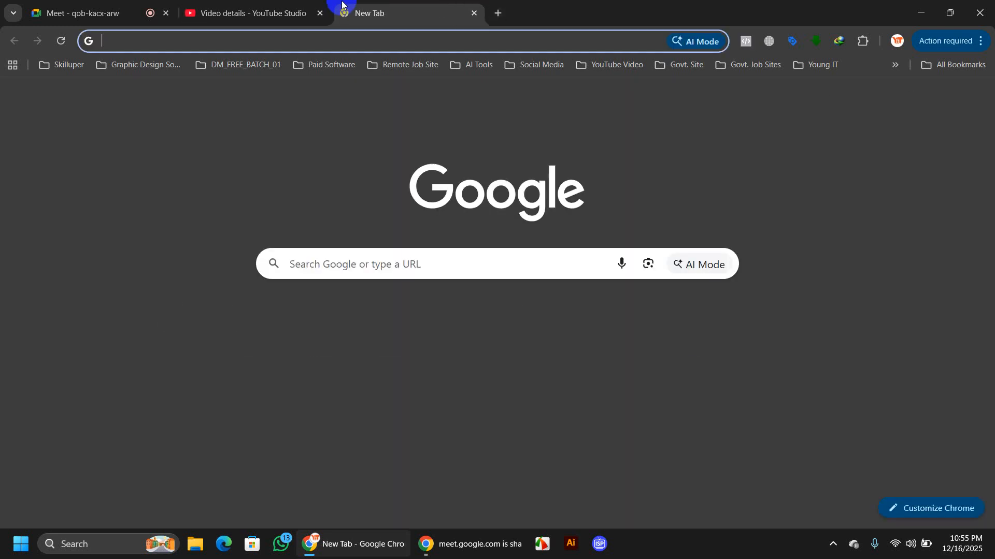
pyautogui.click(345, 45)
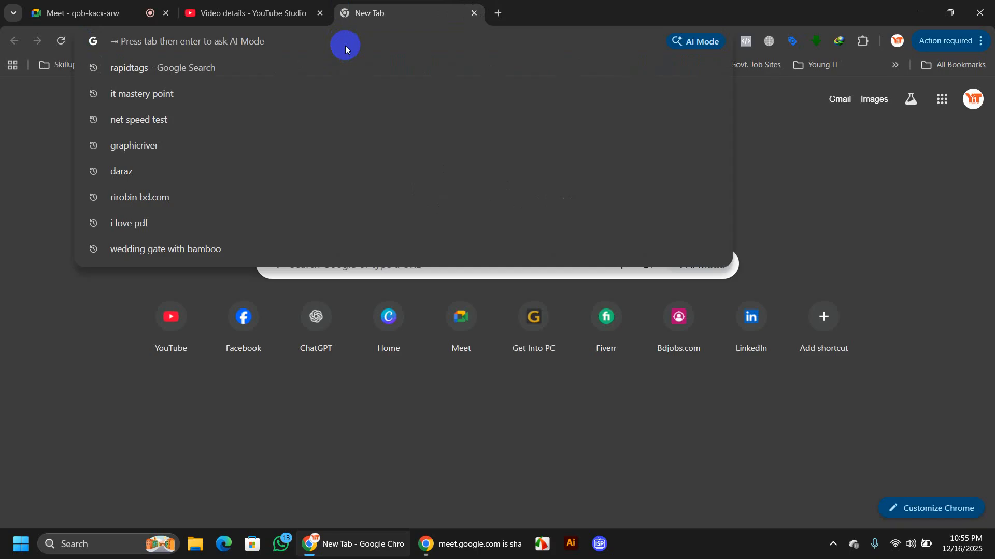
pyautogui.write('rapi')
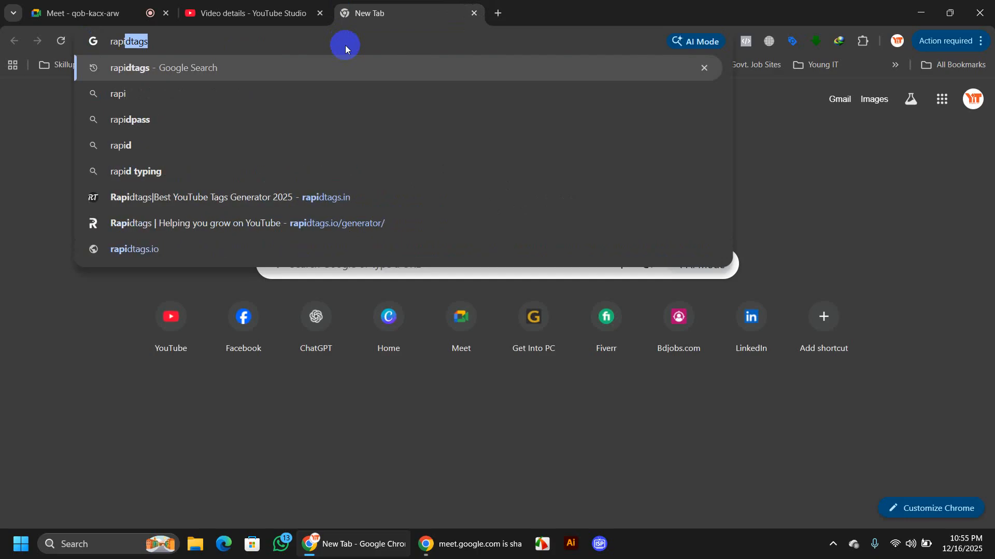
pyautogui.write('d ta')
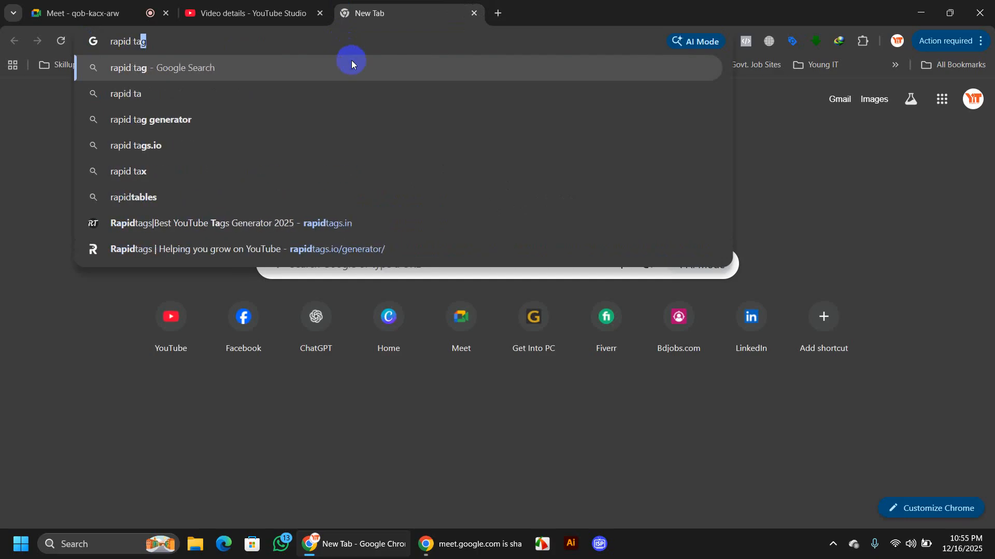
pyautogui.click(192, 120)
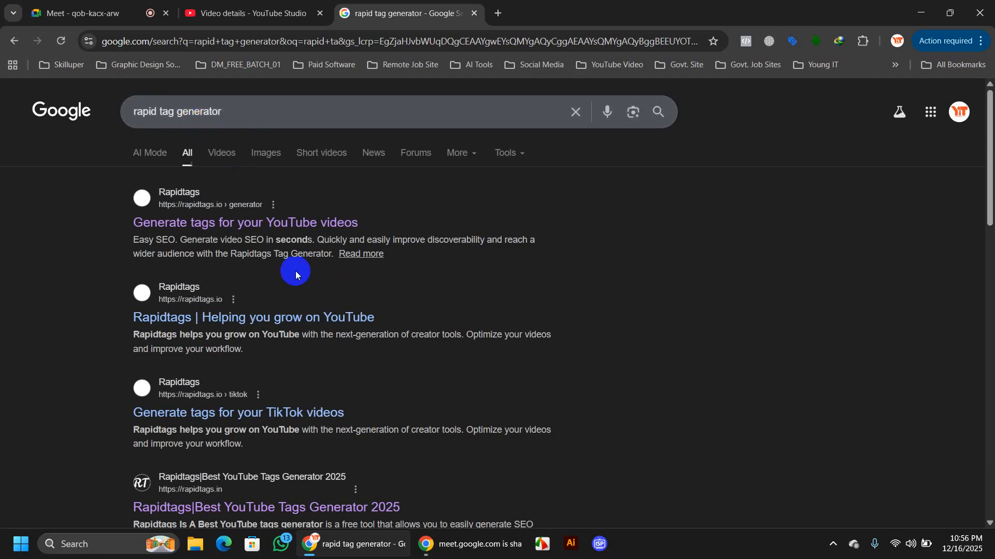
pyautogui.click(205, 224)
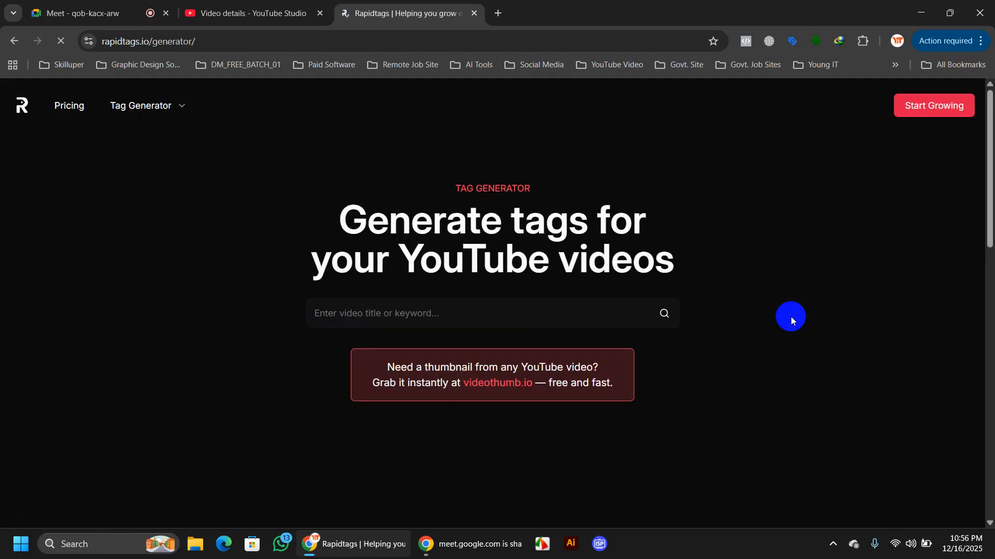
pyautogui.scroll(-5, 636, 362)
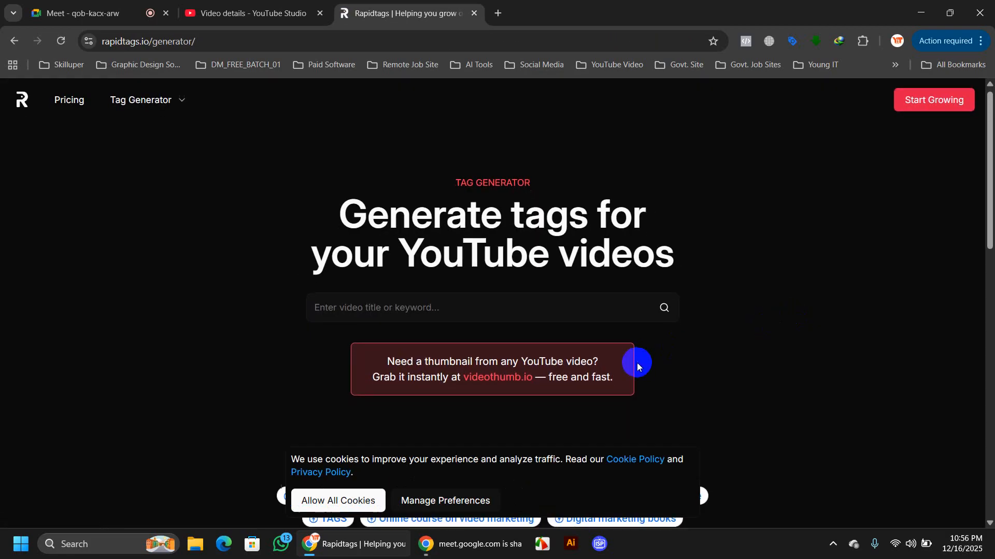
pyautogui.scroll(5, 636, 363)
# Copy the phrase "How To Create Youtube Channel in Bangla Tutorial" from the video's title in YouTube Studio.
pyautogui.click(261, 4)
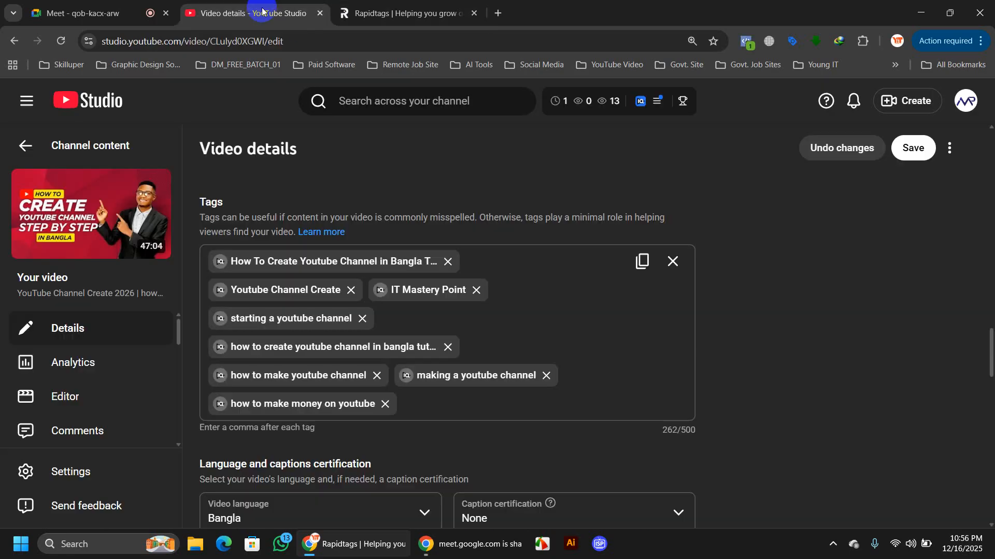
pyautogui.scroll(10, 537, 344)
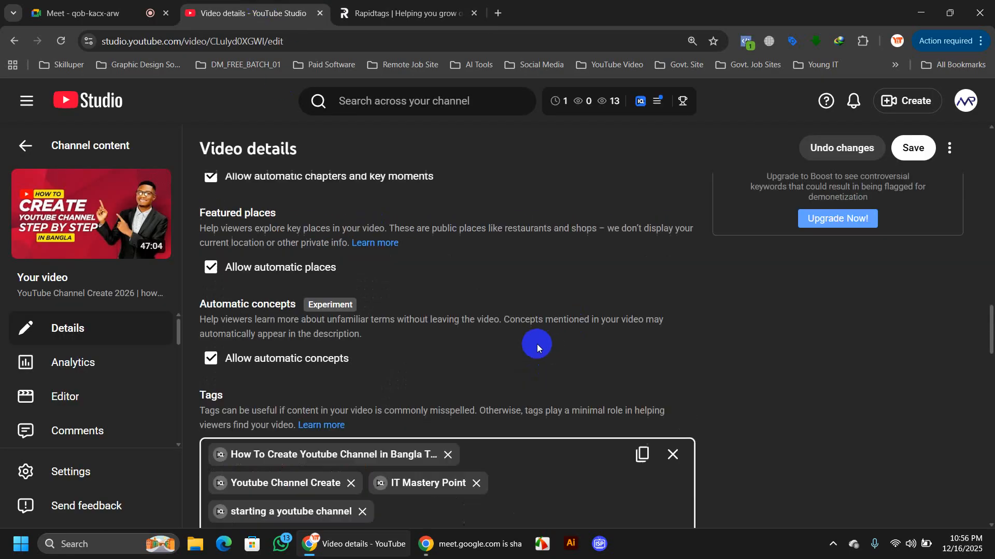
pyautogui.scroll(10, 539, 344)
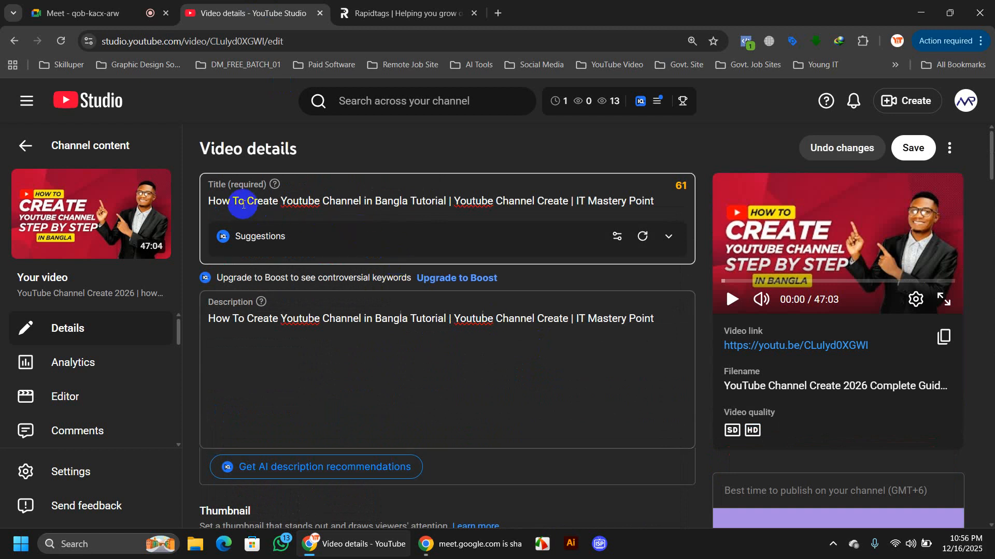
pyautogui.click(448, 200)
pyautogui.moveTo(448, 200); pyautogui.dragTo(203, 199)
pyautogui.hotkey('ctrl', 'c')
# Generate tags in Rapidtags from the copied phrase "How To Create Youtube Channel in Bangla Tutorial".
pyautogui.click(426, 15)
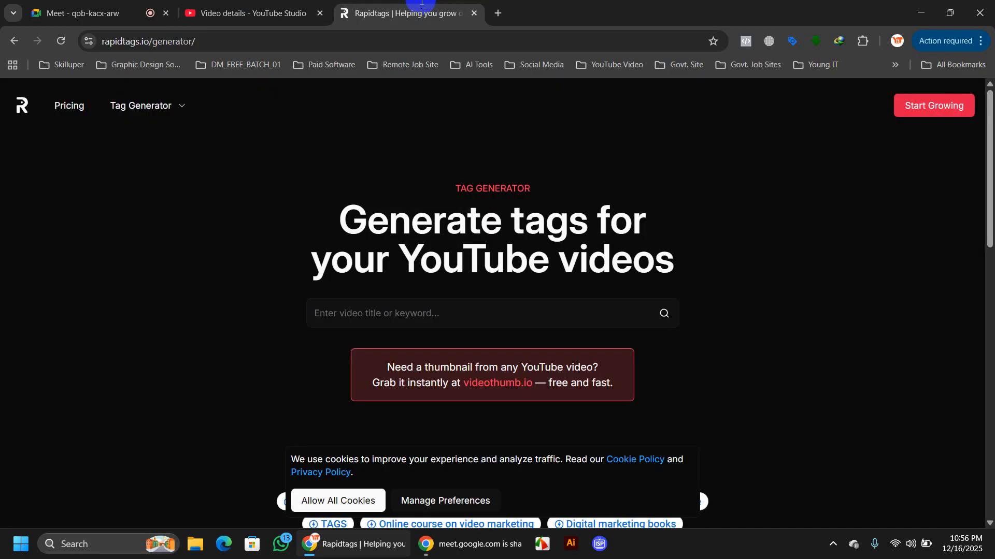
pyautogui.click(432, 324)
pyautogui.click(412, 314)
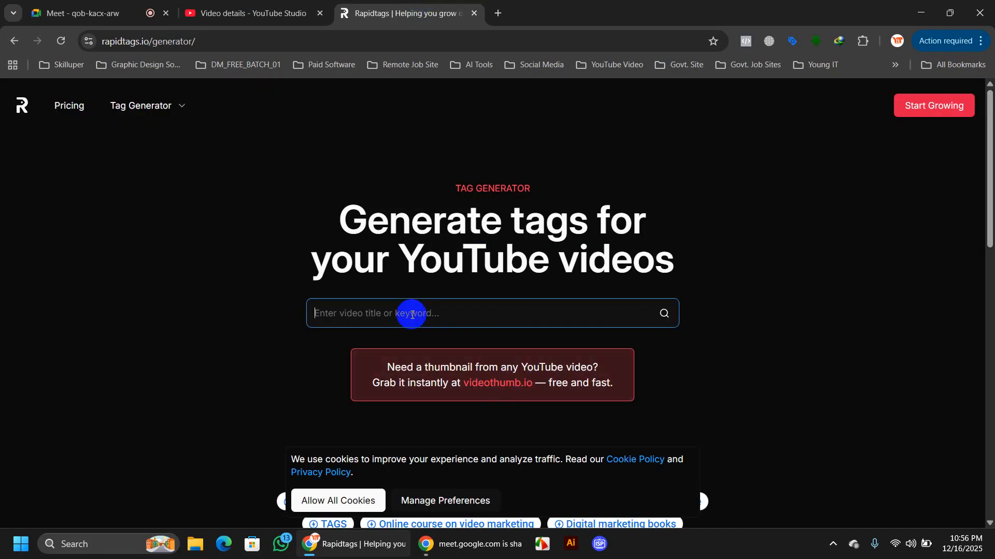
pyautogui.hotkey('ctrl', 'v')
pyautogui.click(665, 319)
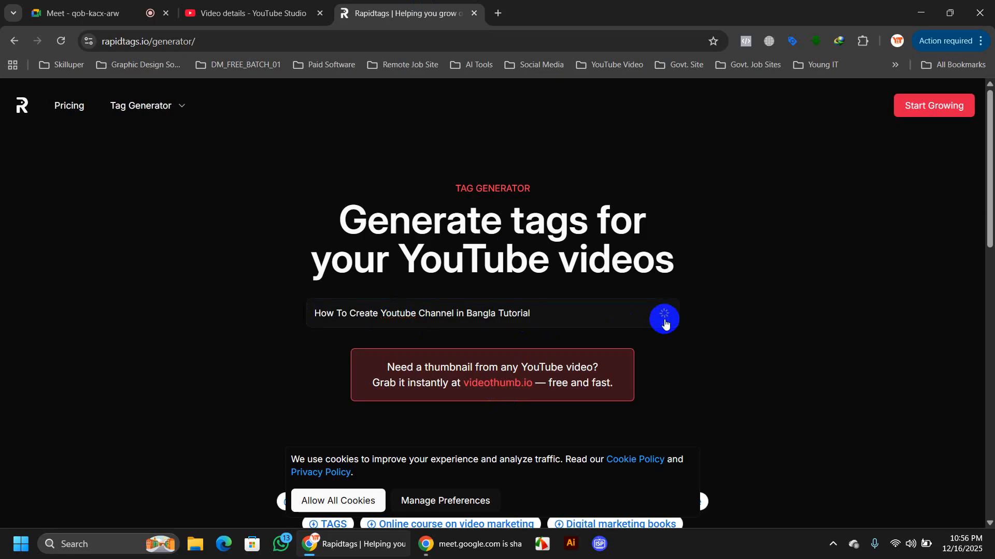
# Remove both Tamil tags, the "bengali 2021" and "2024" tags, and "how to create a youtube channel in mobile" from the generated list.
pyautogui.scroll(-4, 760, 328)
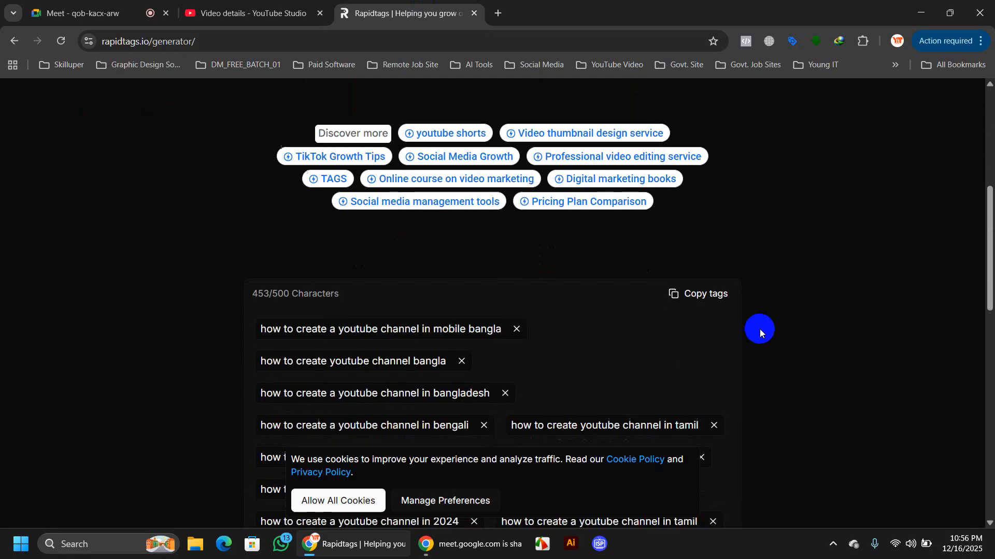
pyautogui.scroll(-1, 759, 329)
pyautogui.scroll(-1, 760, 329)
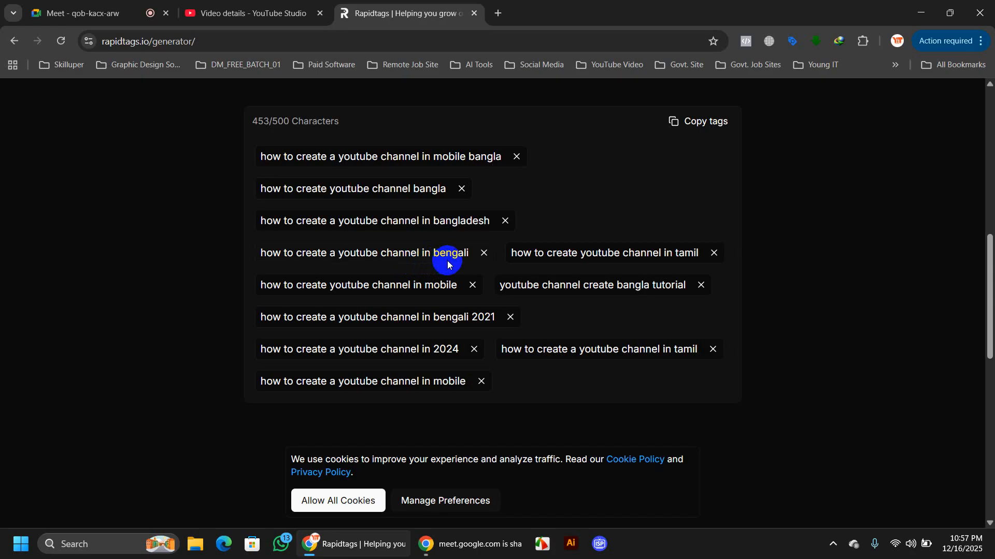
pyautogui.click(713, 253)
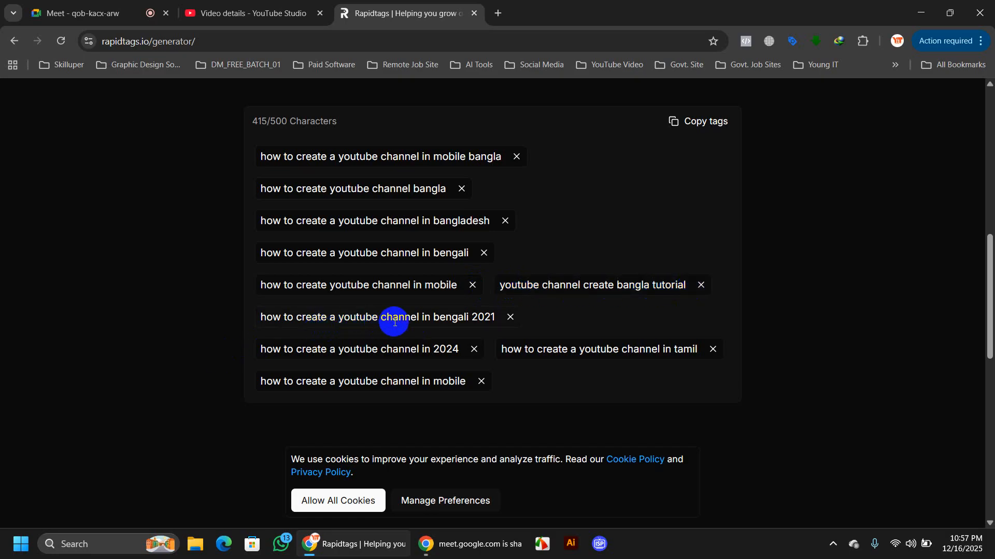
pyautogui.click(510, 318)
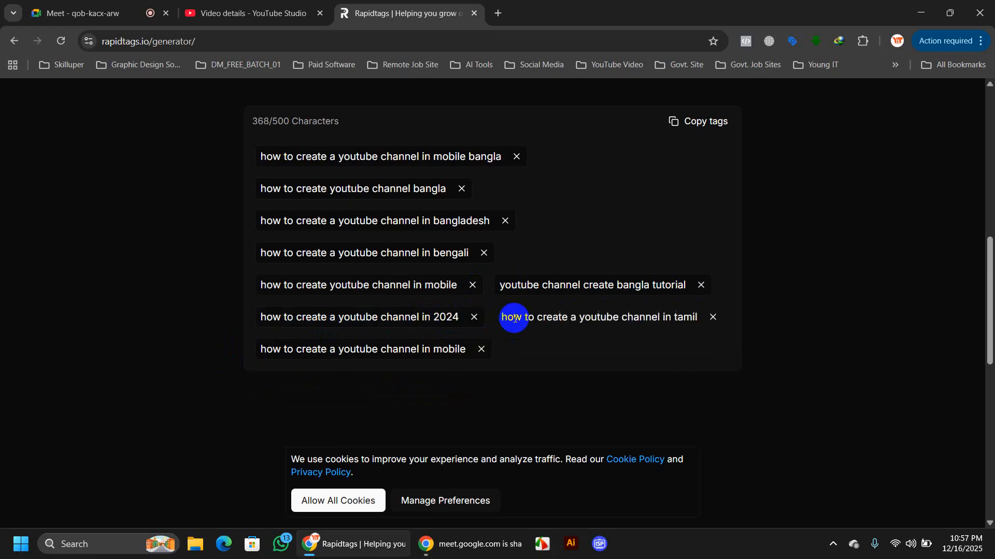
pyautogui.click(474, 317)
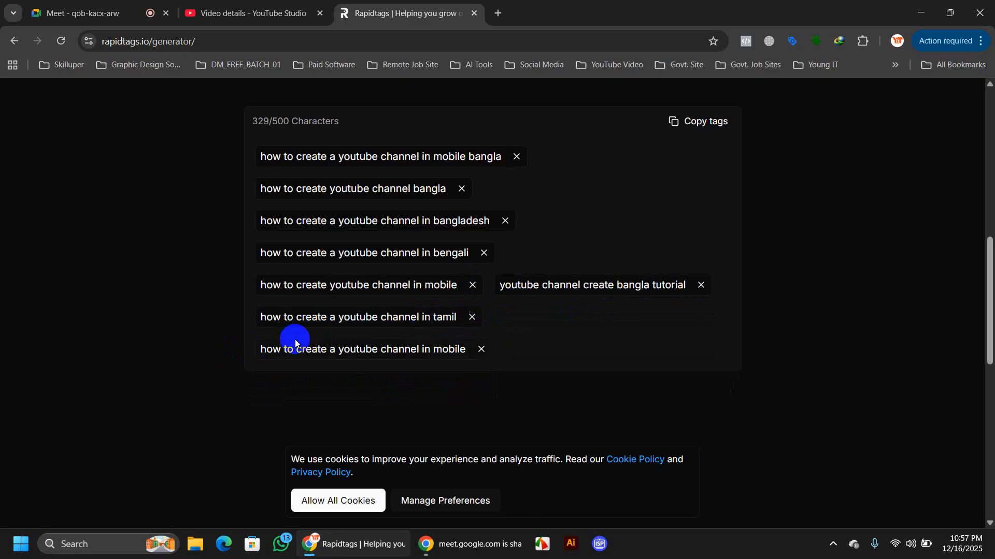
pyautogui.click(473, 318)
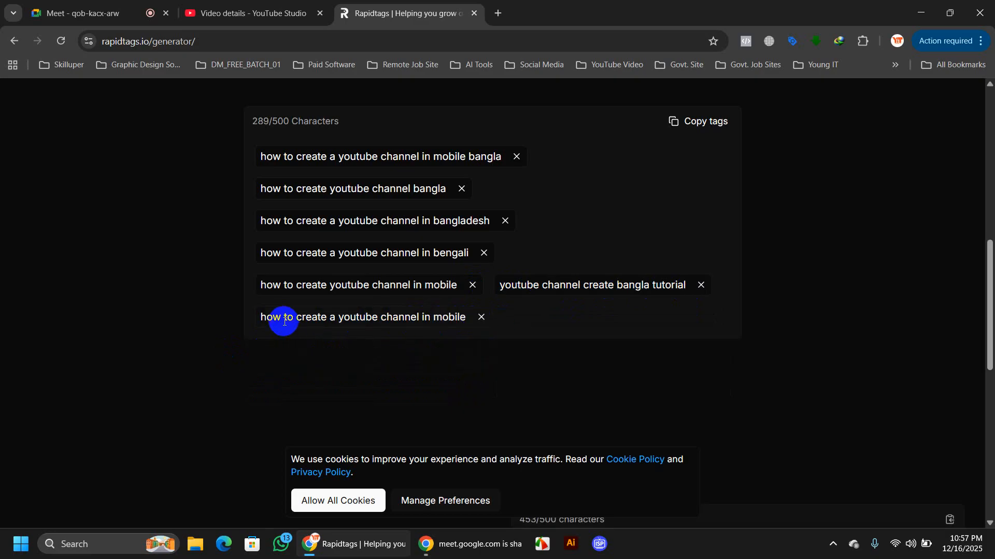
pyautogui.click(481, 317)
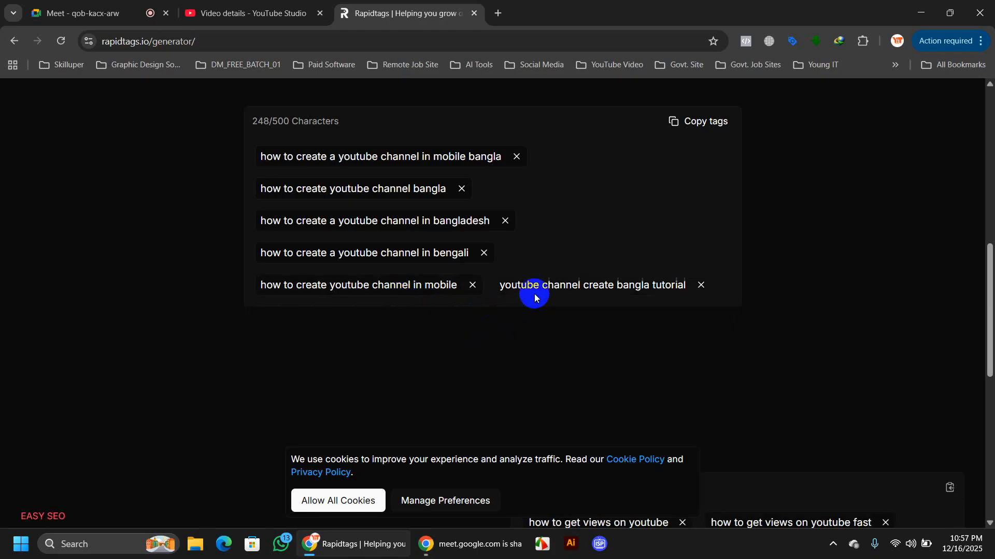
# Copy the remaining generated tags from Rapidtags and add them after the existing tags of the video in YouTube Studio.
pyautogui.scroll(2, 539, 293)
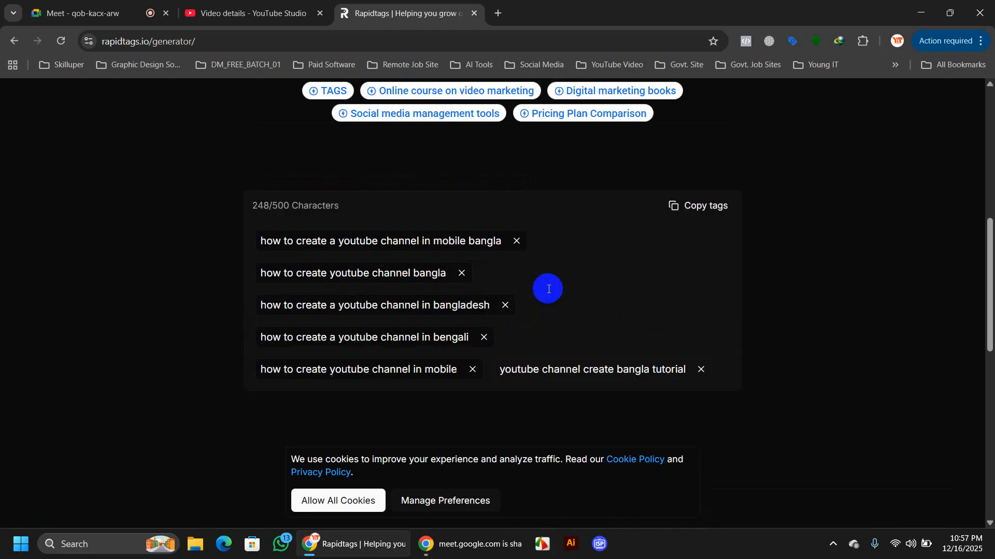
pyautogui.click(697, 209)
pyautogui.click(231, 17)
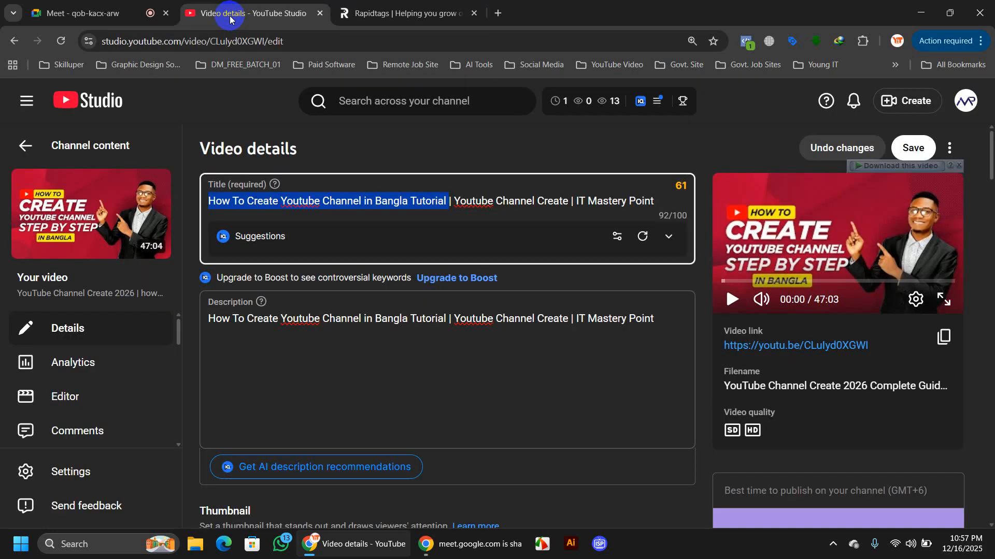
pyautogui.scroll(-15, 362, 326)
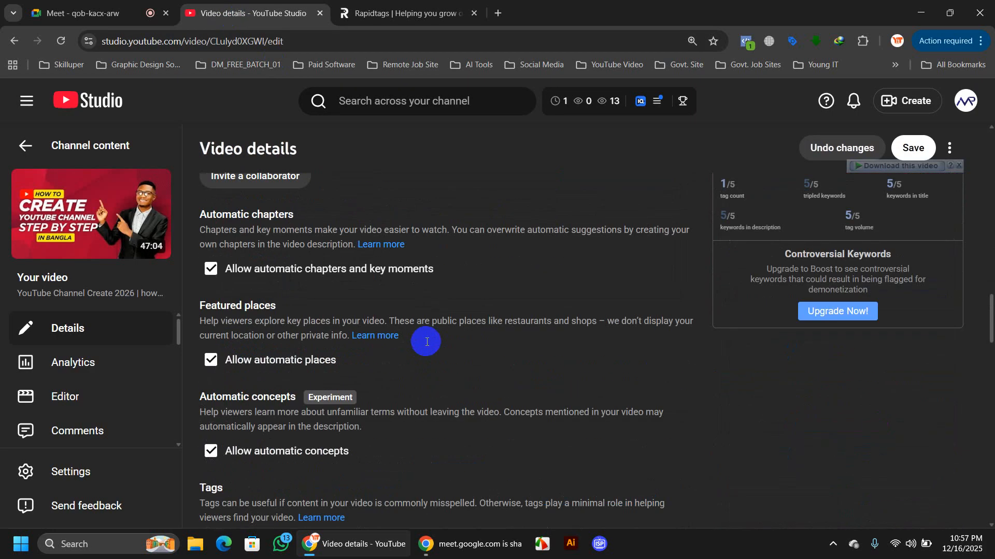
pyautogui.scroll(-15, 426, 342)
pyautogui.scroll(8, 427, 342)
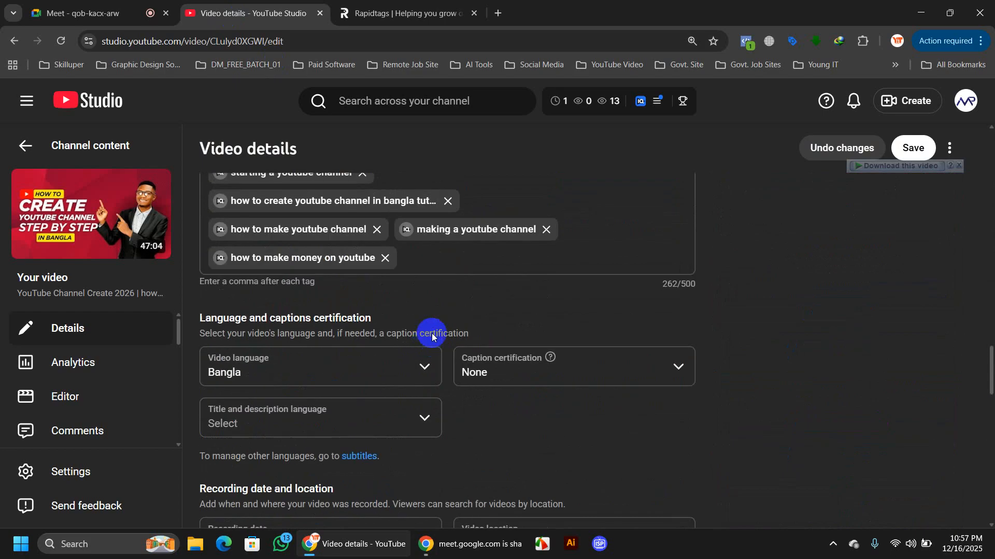
pyautogui.click(434, 260)
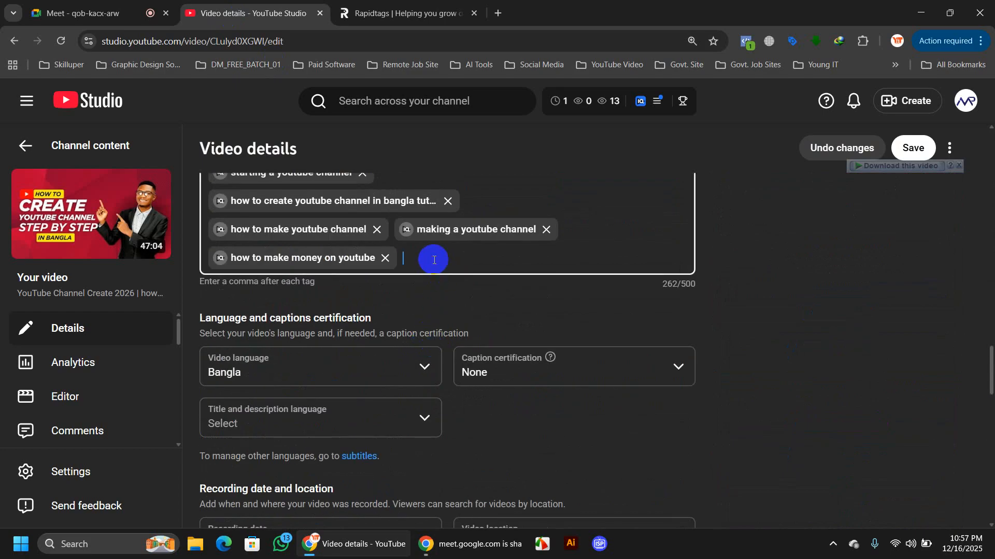
pyautogui.write('how to create a youtube channel in mobile phone,how to create youtube channel bangla,how to create a youtube channel in bangladesh,how to create a youtube channel in bengali,how to create youtube channel in mobile,youtube channel create bangla tutorial')
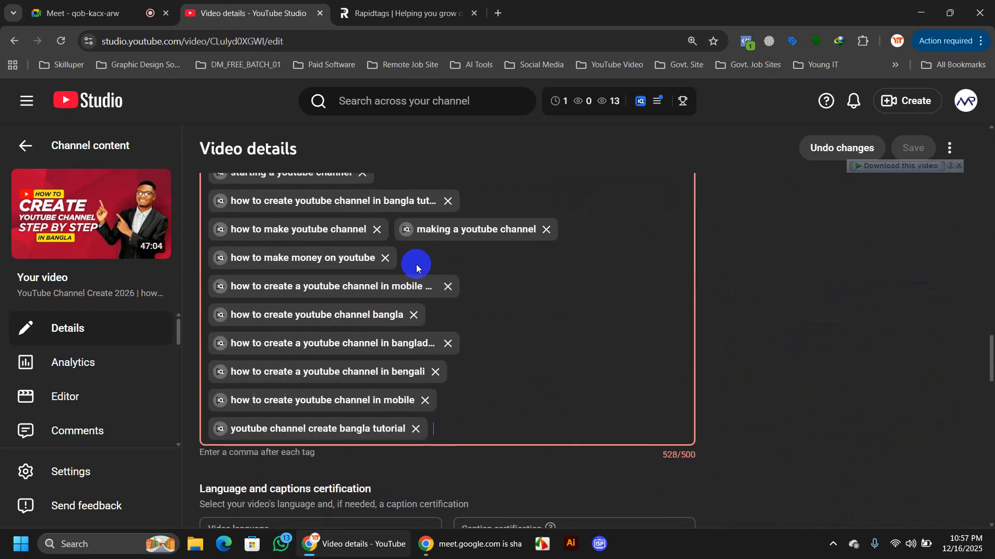
# Review the extended tag list against the character limit and check the vidIQ SEO score and tag count rating.
pyautogui.scroll(2, 562, 392)
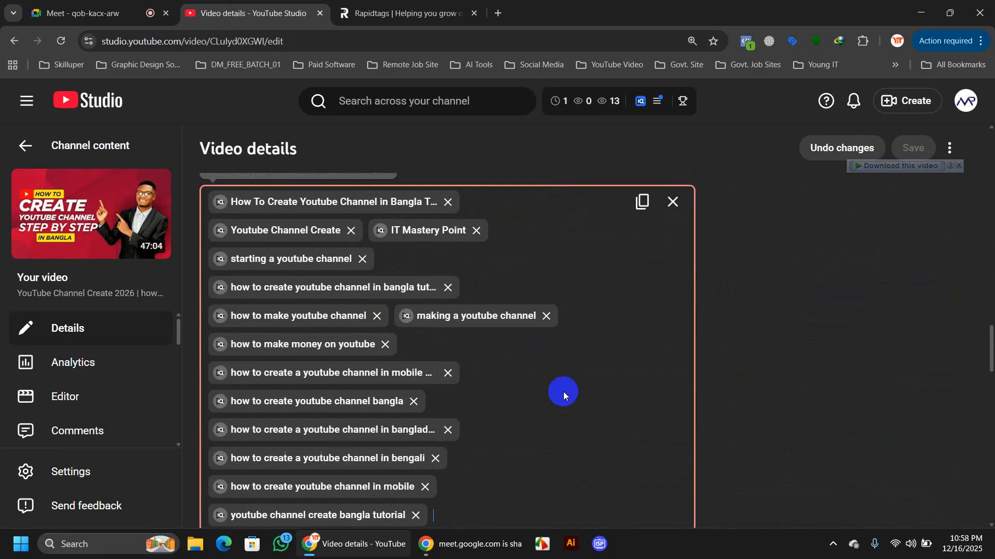
pyautogui.scroll(-4, 563, 391)
pyautogui.scroll(2, 602, 383)
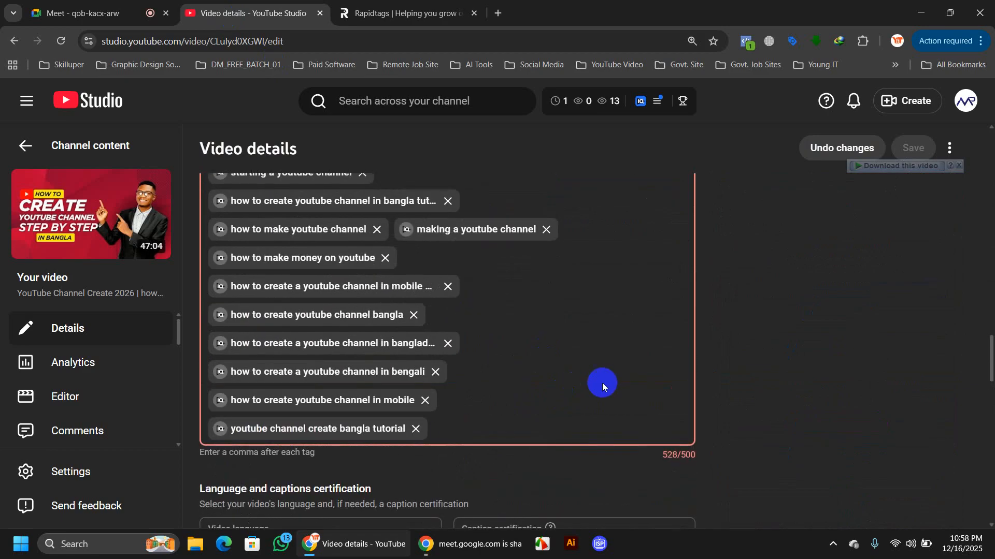
pyautogui.scroll(2, 604, 383)
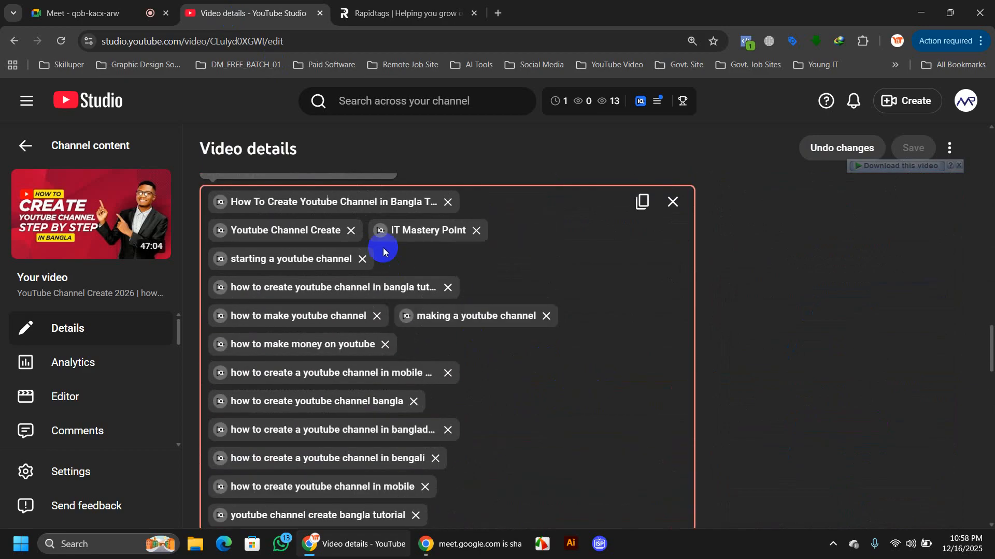
pyautogui.scroll(-6, 384, 247)
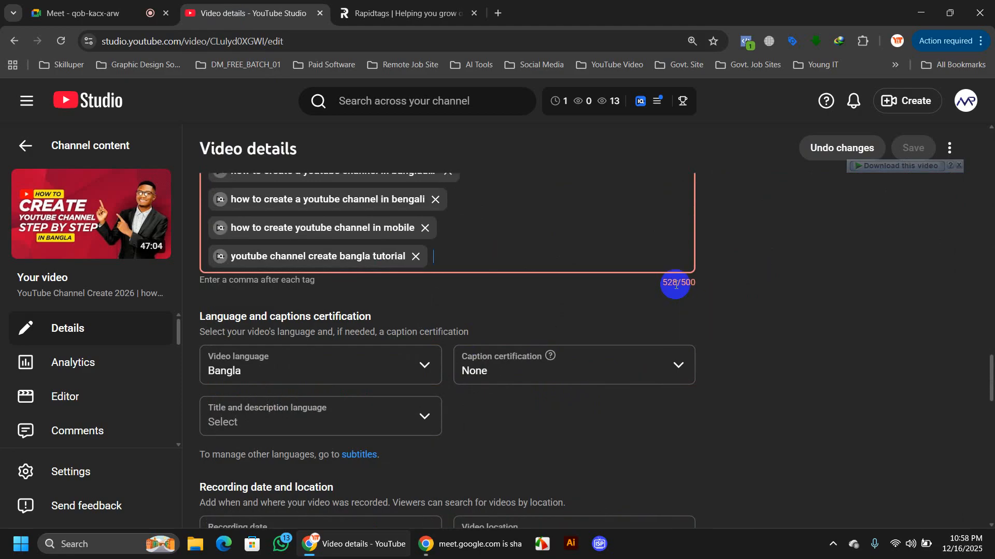
pyautogui.scroll(12, 710, 325)
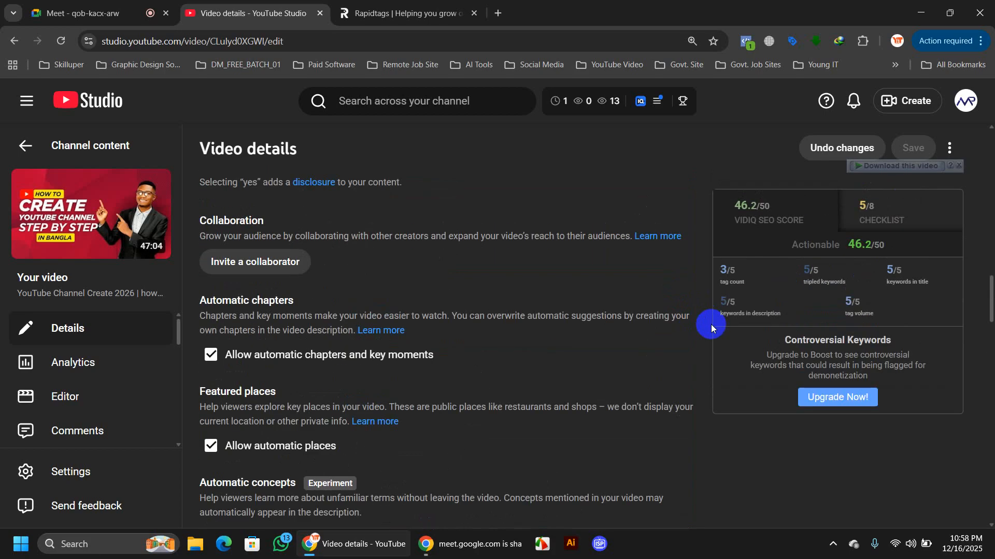
# Remove "how to make money on youtube" and the six Rapidtags tags after it, through "youtube channel create bangla tutorial", from the video's tag list.
pyautogui.moveTo(733, 276)
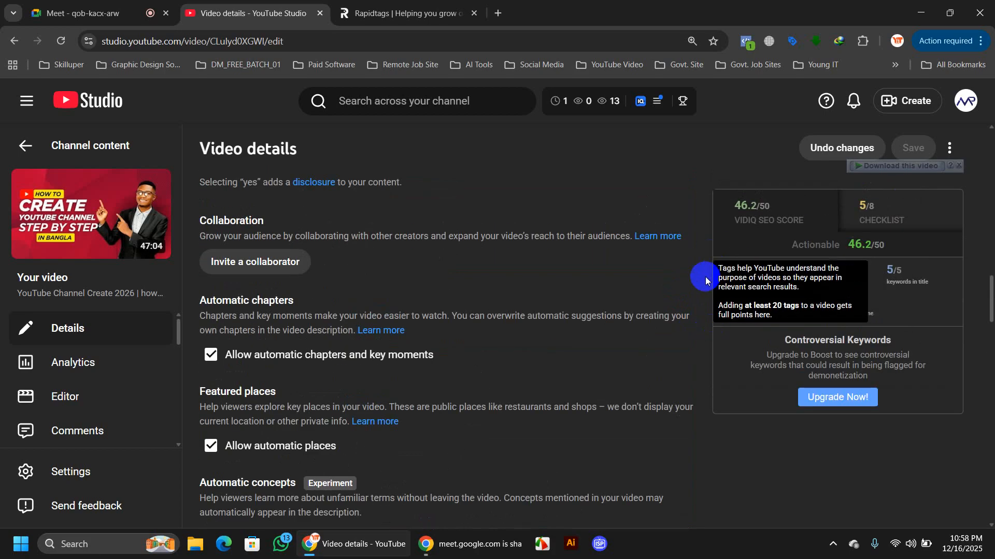
pyautogui.scroll(-10, 501, 403)
pyautogui.scroll(-3, 501, 404)
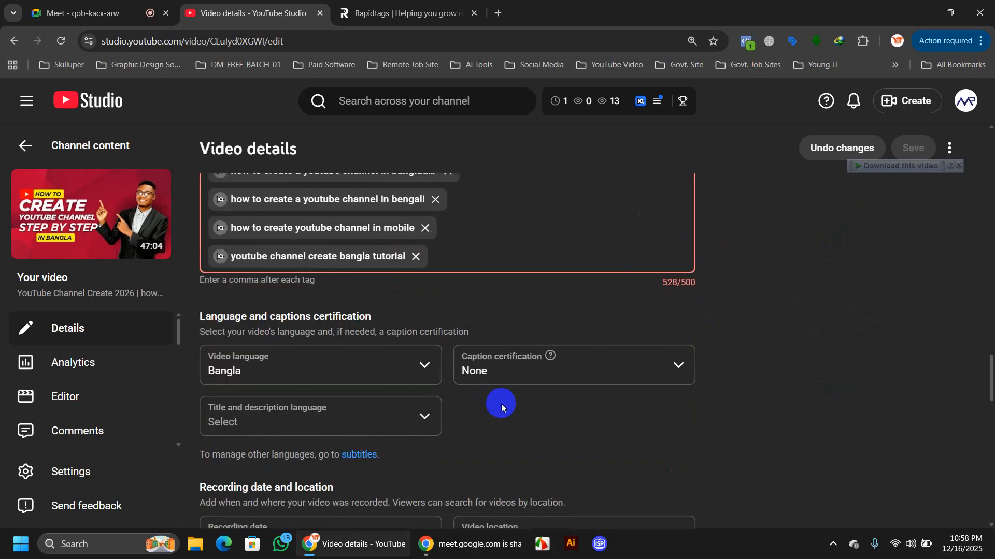
pyautogui.scroll(4, 500, 404)
pyautogui.scroll(-2, 320, 346)
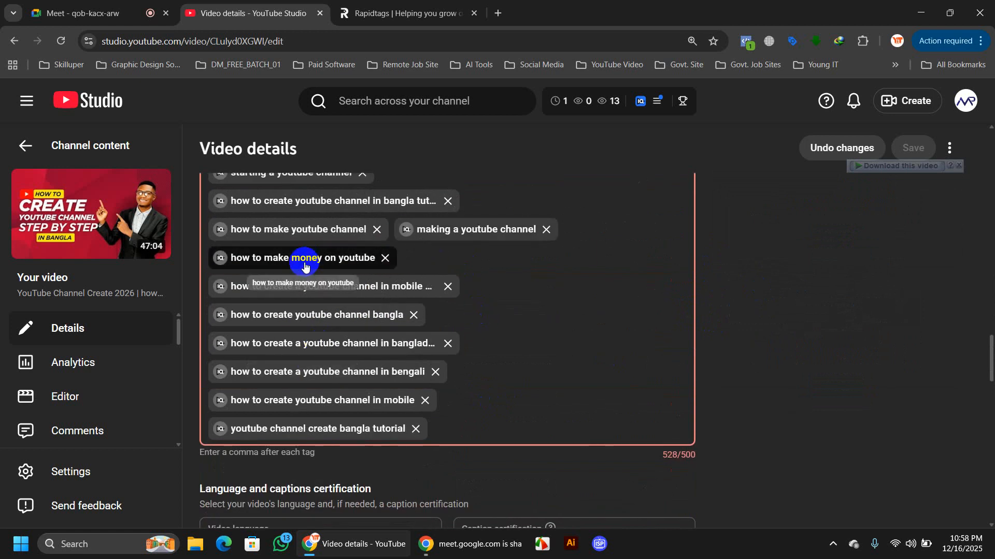
pyautogui.click(384, 259)
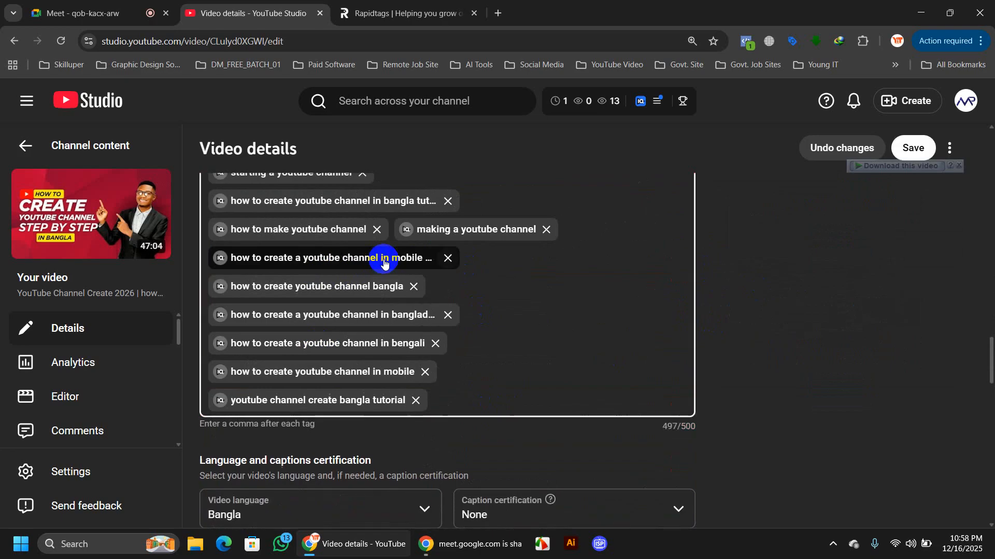
pyautogui.click(456, 264)
pyautogui.click(448, 286)
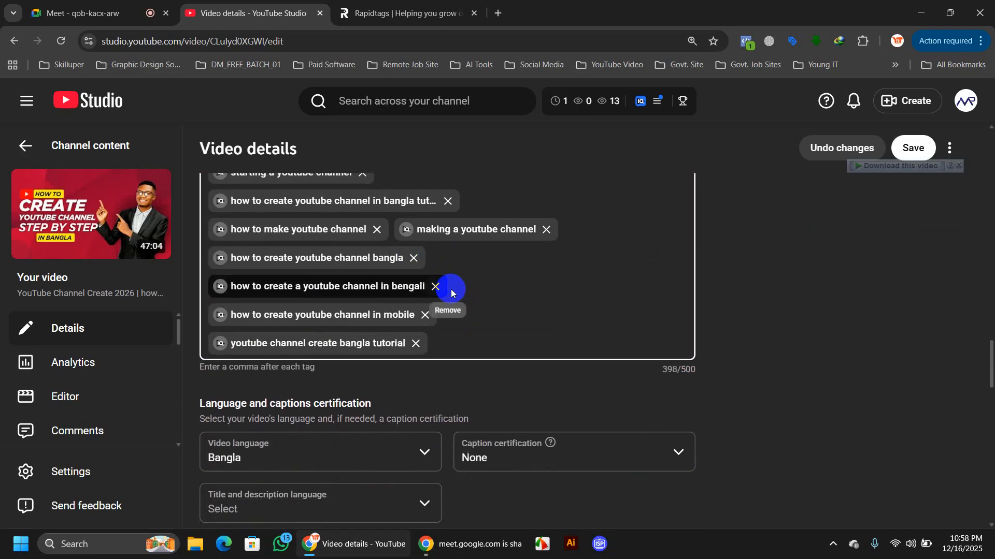
pyautogui.click(413, 258)
pyautogui.click(435, 258)
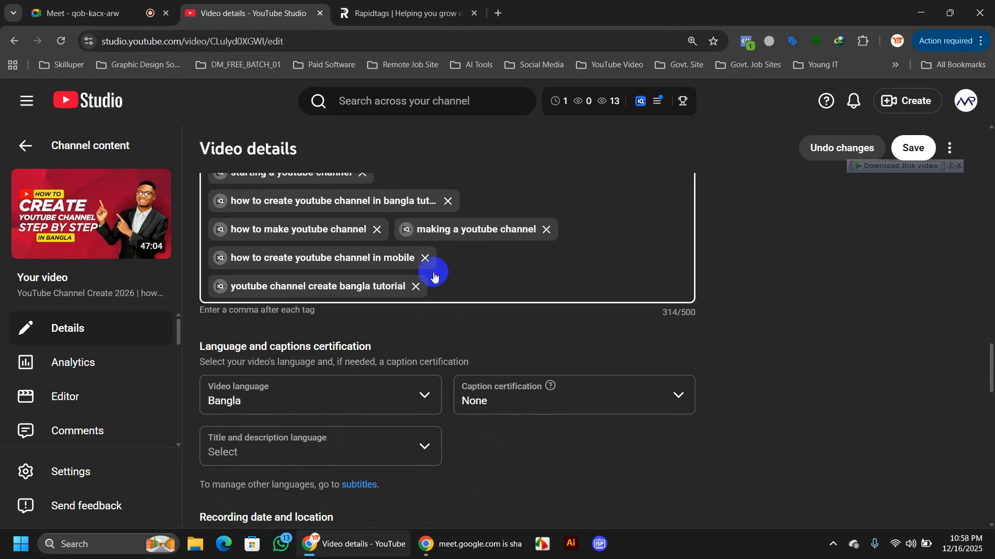
pyautogui.click(416, 287)
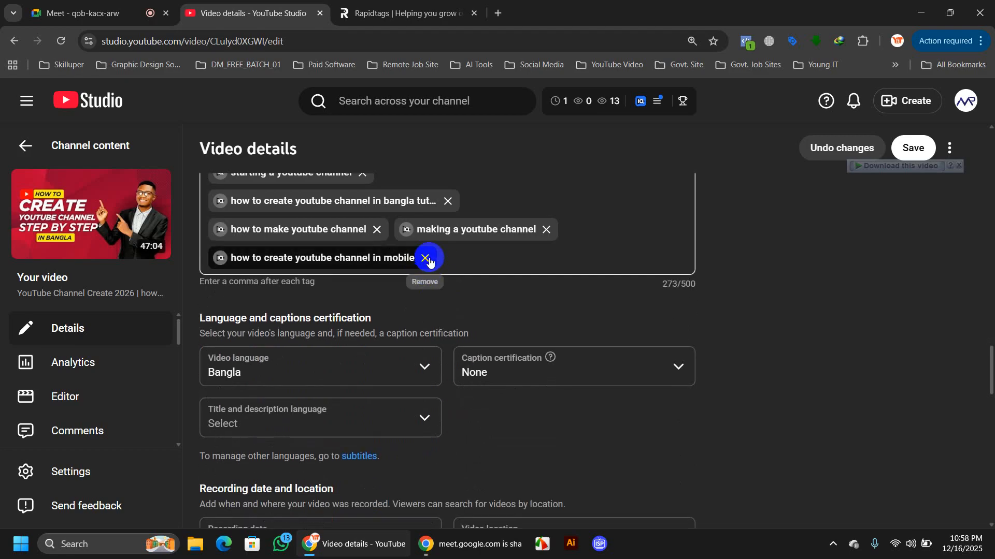
pyautogui.click(426, 258)
# Copy the phrase "Youtube Channel Create" from the video's title.
pyautogui.scroll(-15, 511, 327)
pyautogui.scroll(6, 511, 328)
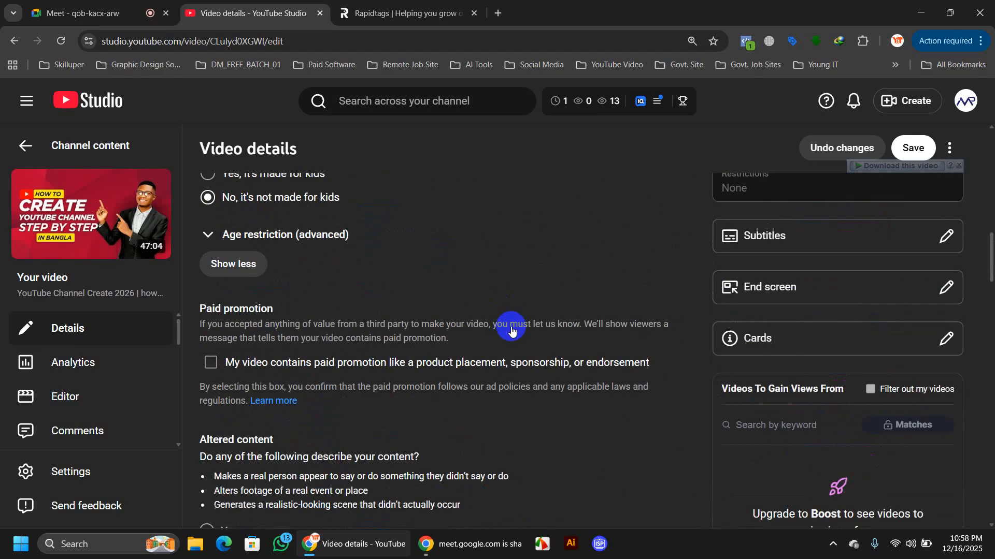
pyautogui.click(388, 14)
pyautogui.click(258, 27)
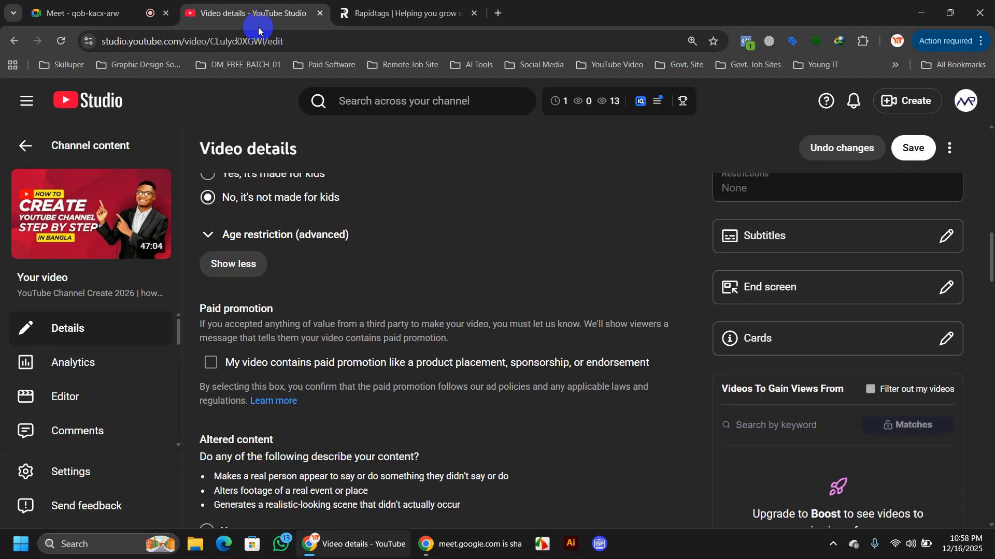
pyautogui.scroll(10, 412, 241)
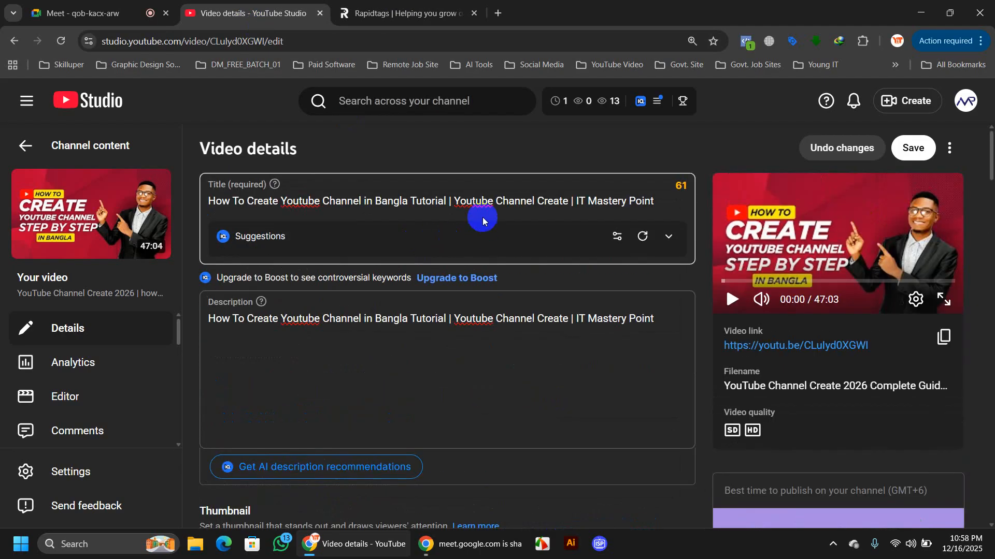
pyautogui.moveTo(455, 201); pyautogui.dragTo(573, 202)
pyautogui.hotkey('ctrl', 'c')
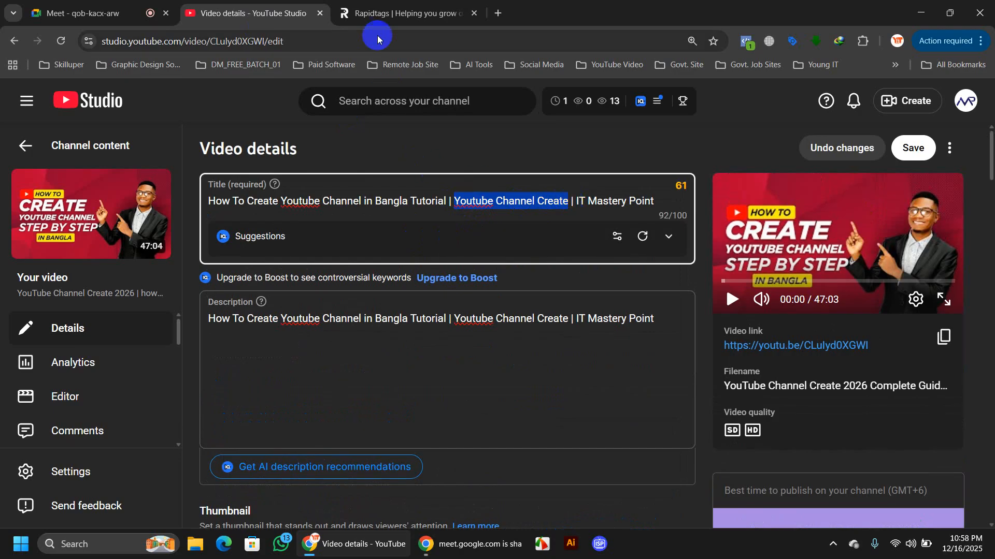
# Replace the search phrase in Rapidtags with the copied "Youtube Channel Create" and generate tags for it.
pyautogui.click(376, 14)
pyautogui.scroll(7, 655, 208)
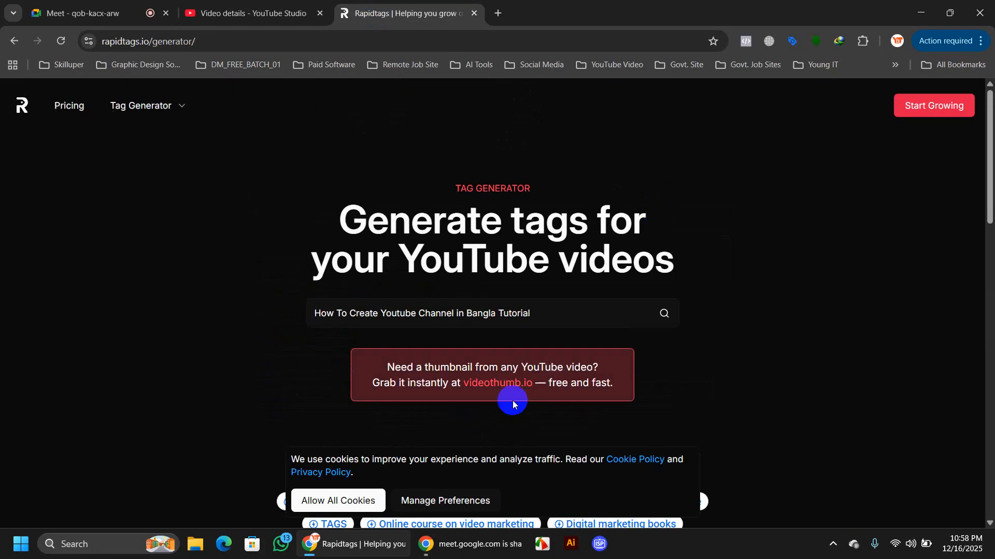
pyautogui.click(559, 316)
pyautogui.doubleClick(527, 317)
pyautogui.moveTo(526, 317); pyautogui.dragTo(241, 317)
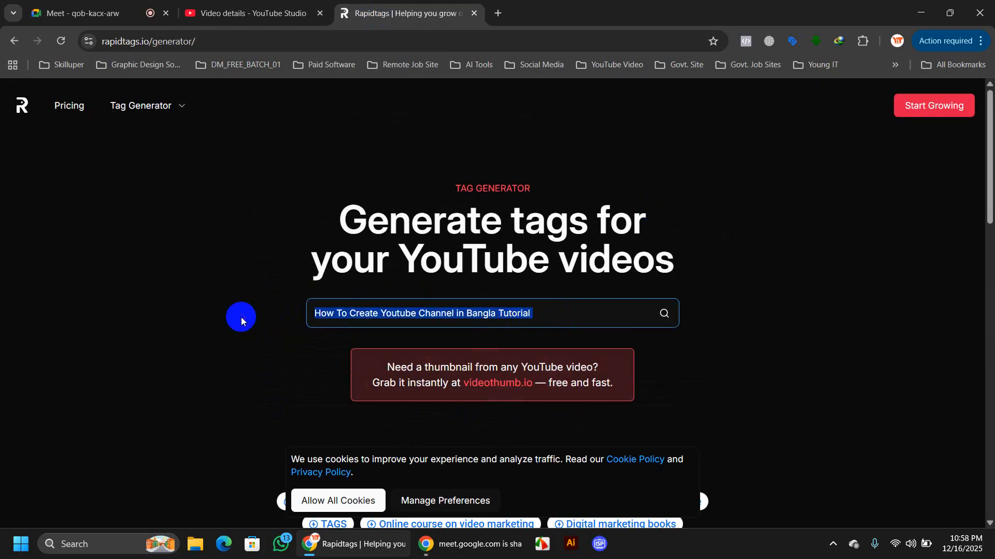
pyautogui.hotkey('ctrl', 'v')
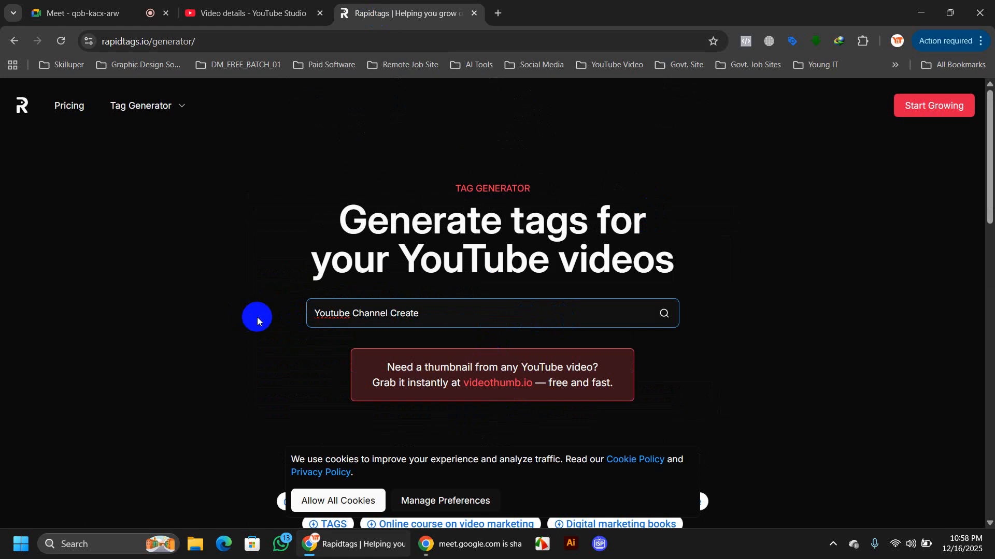
pyautogui.click(663, 315)
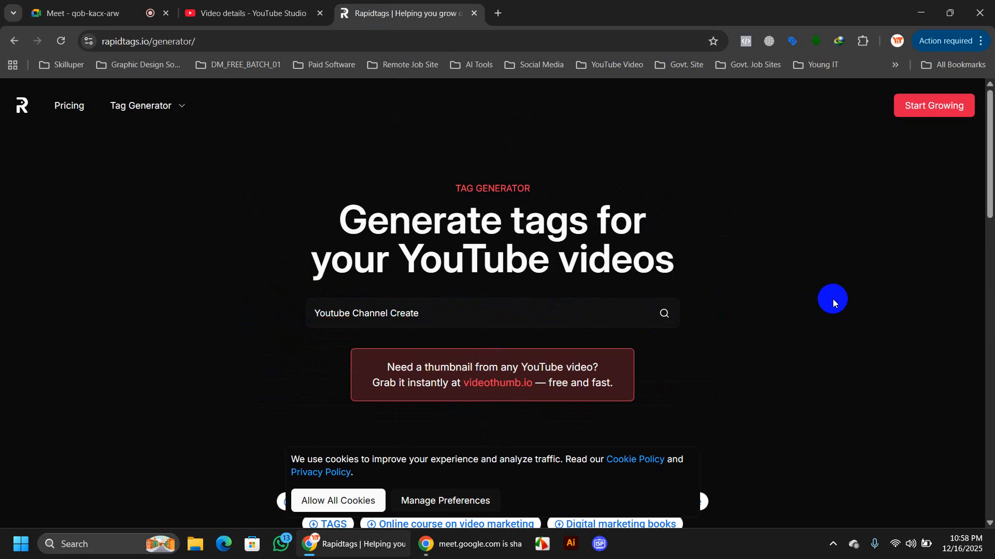
# Remove both 2024 tags, the "2021" tag, "create youtube channel on iphone" and "how to create youtube channel in tamil" from the generated list.
pyautogui.scroll(-10, 688, 326)
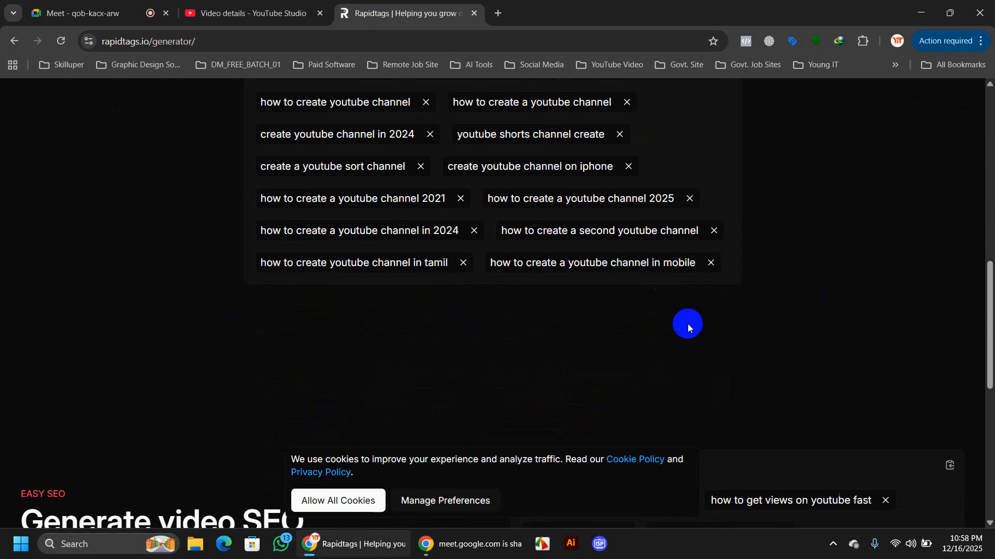
pyautogui.scroll(2, 688, 324)
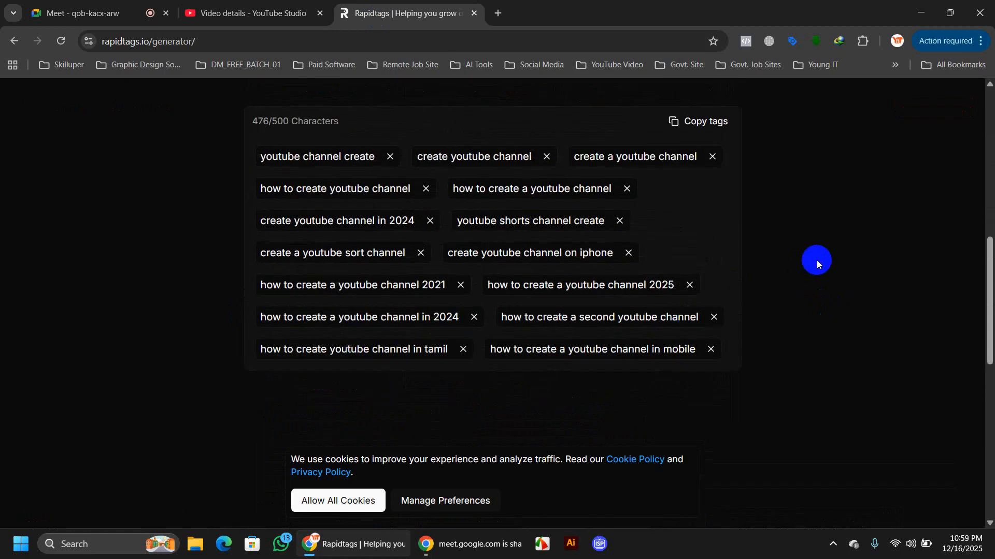
pyautogui.click(430, 220)
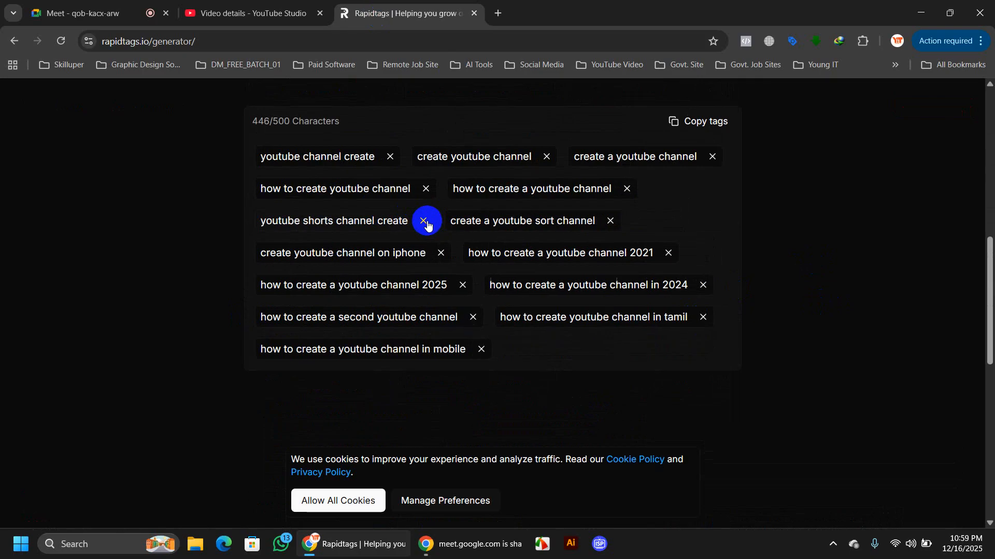
pyautogui.click(442, 254)
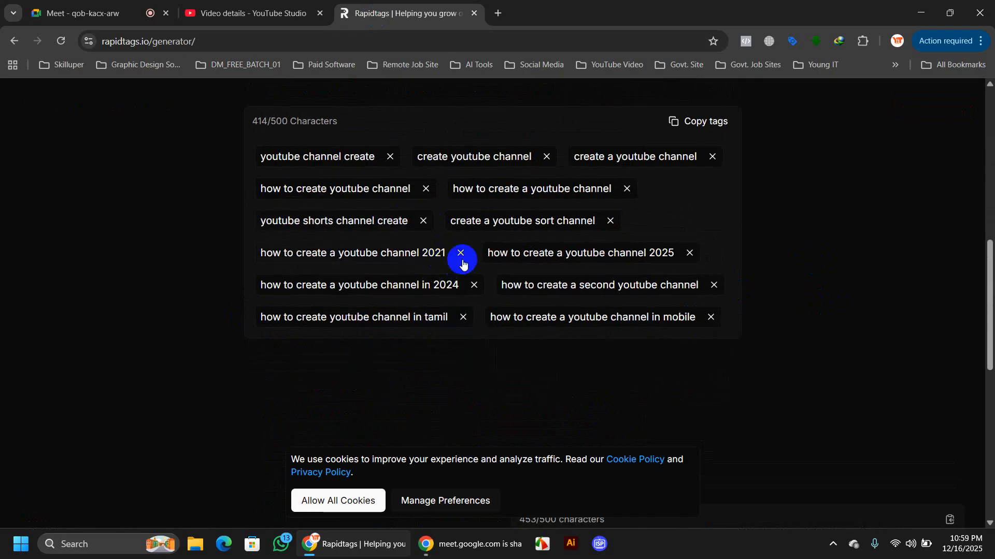
pyautogui.click(462, 259)
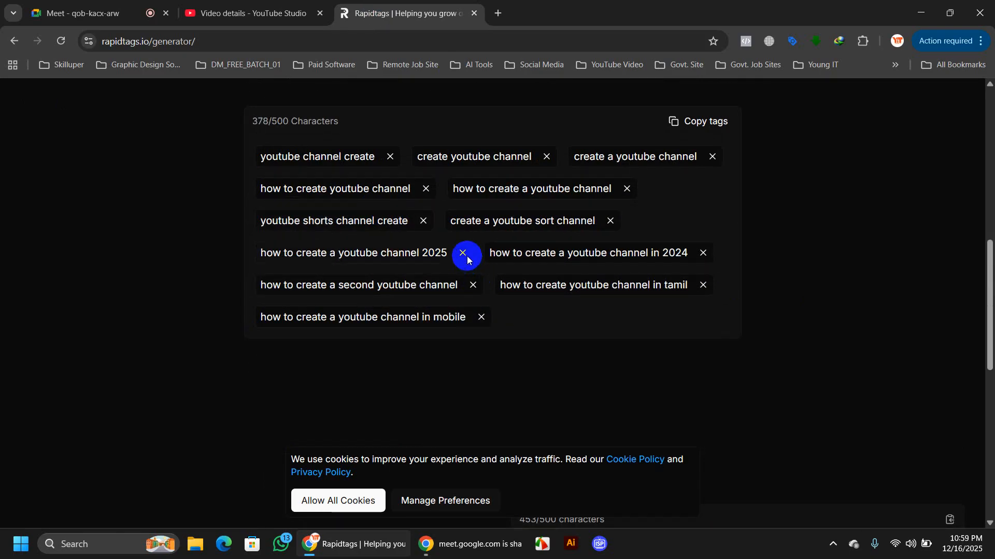
pyautogui.click(702, 254)
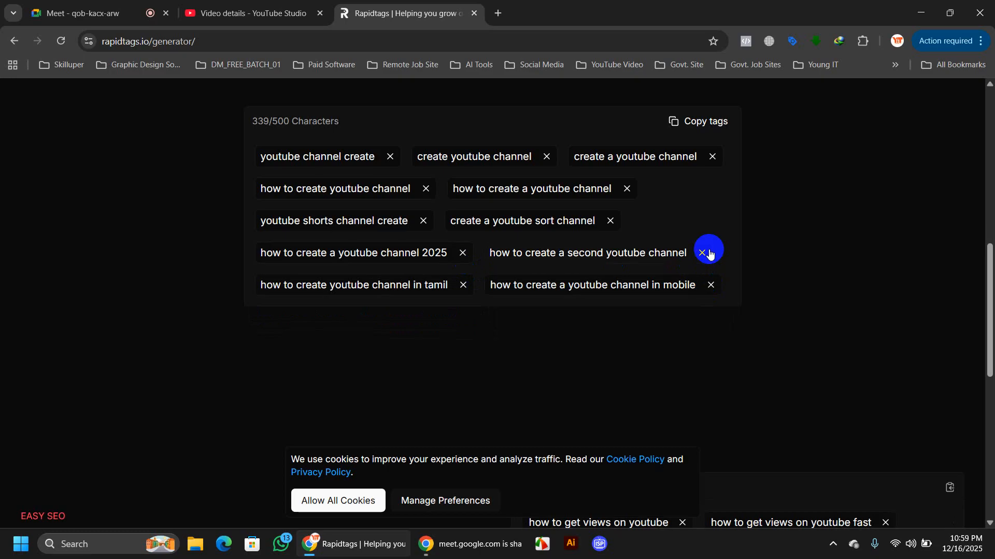
pyautogui.click(463, 285)
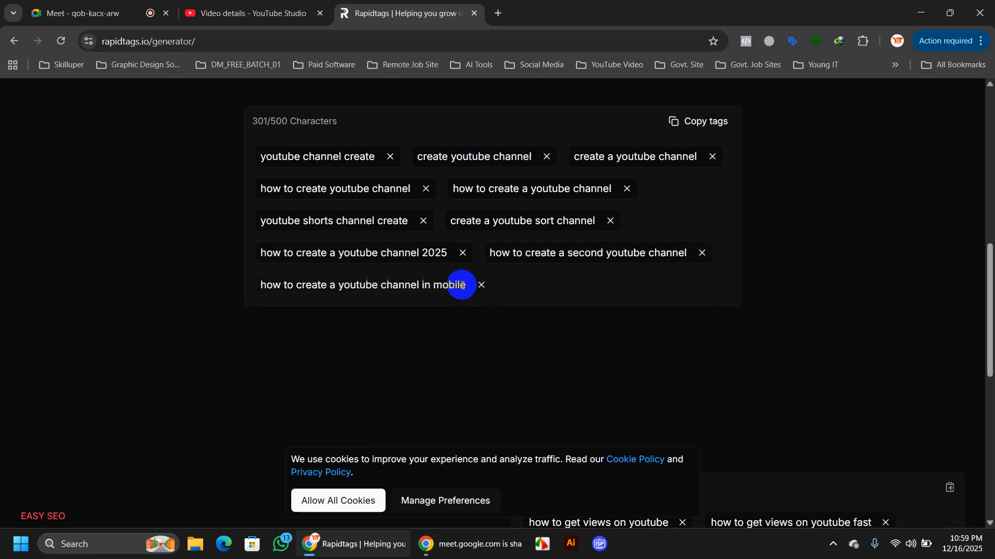
# Copy the remaining Rapidtags tags and add them after "making a youtube channel" in the video's tags in YouTube Studio.
pyautogui.click(714, 125)
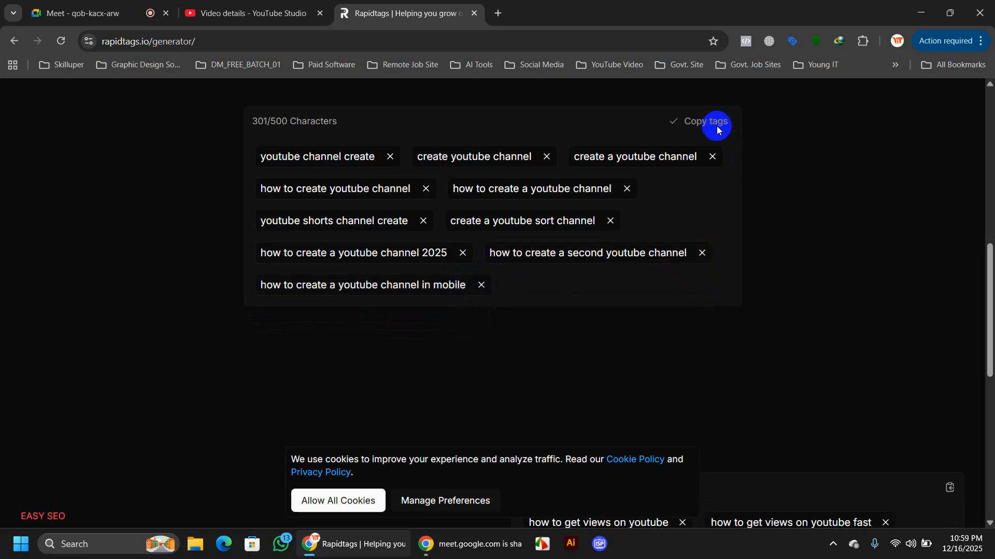
pyautogui.click(253, 14)
pyautogui.scroll(-10, 486, 372)
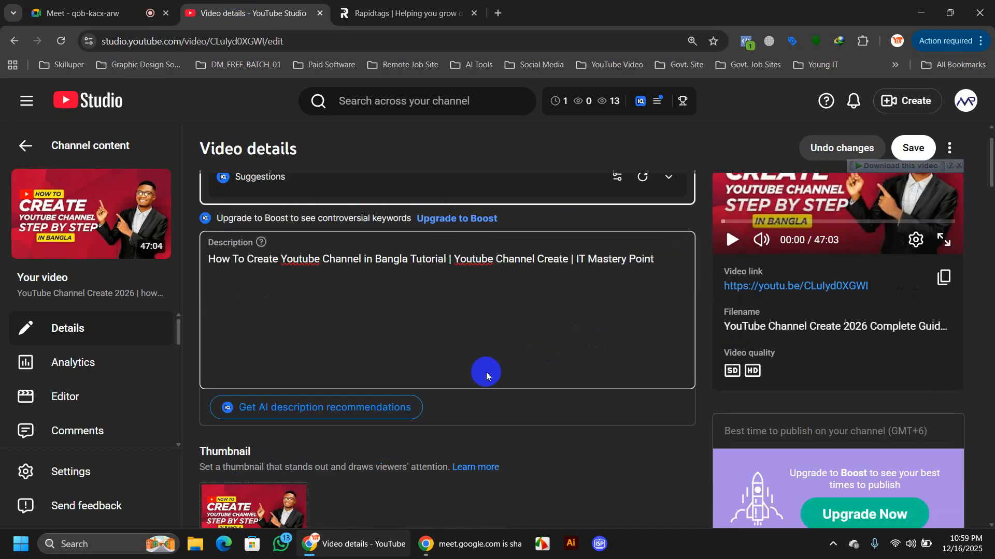
pyautogui.scroll(-15, 515, 374)
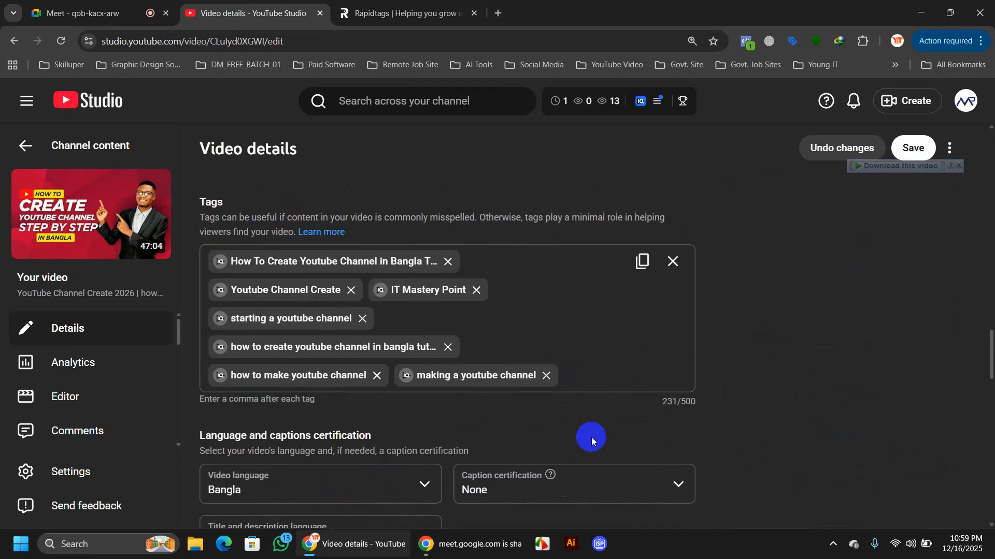
pyautogui.click(604, 370)
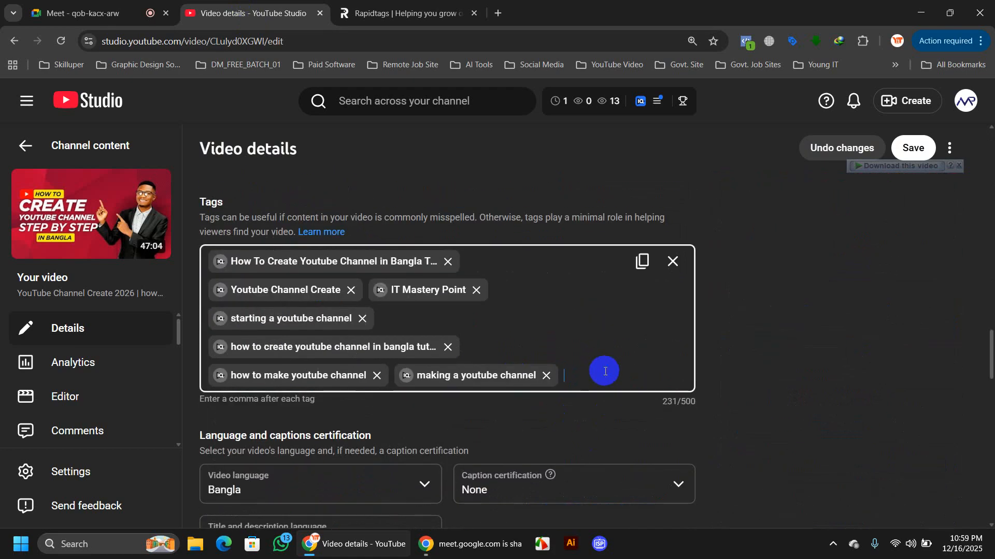
pyautogui.hotkey('ctrl', 'v')
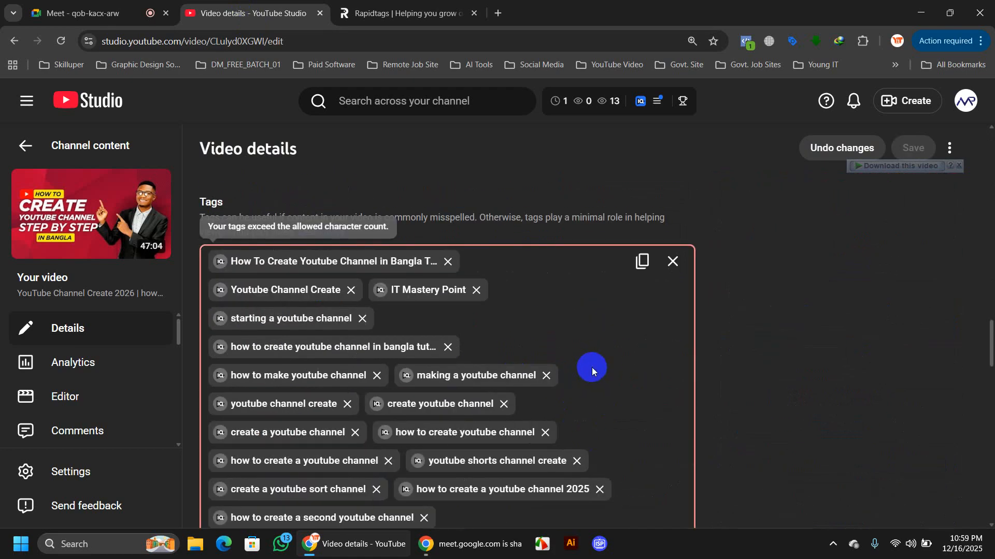
# Check the updated tag list's character count and the vidIQ tag count rating, and return to the Google Meet call.
pyautogui.scroll(-5, 592, 368)
pyautogui.scroll(7, 596, 371)
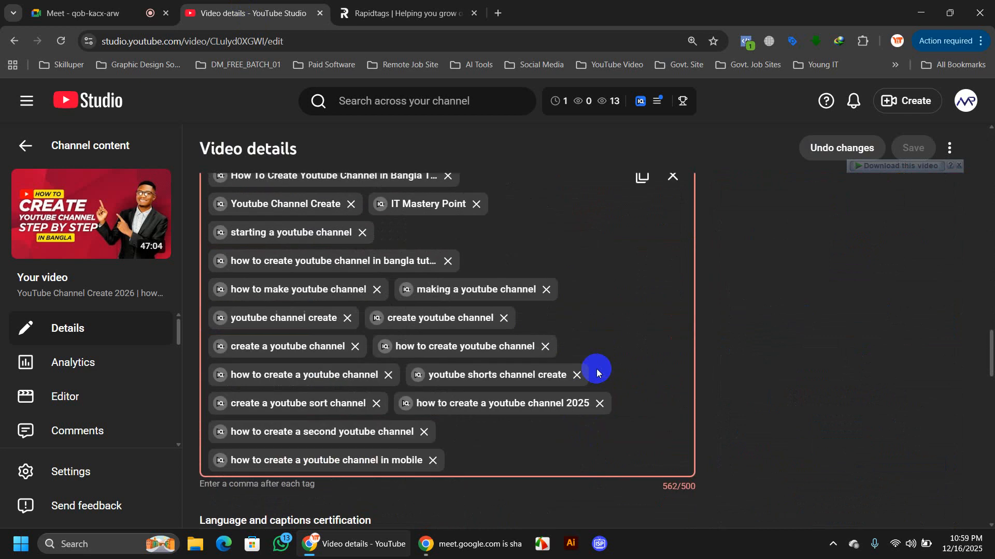
pyautogui.scroll(-6, 596, 369)
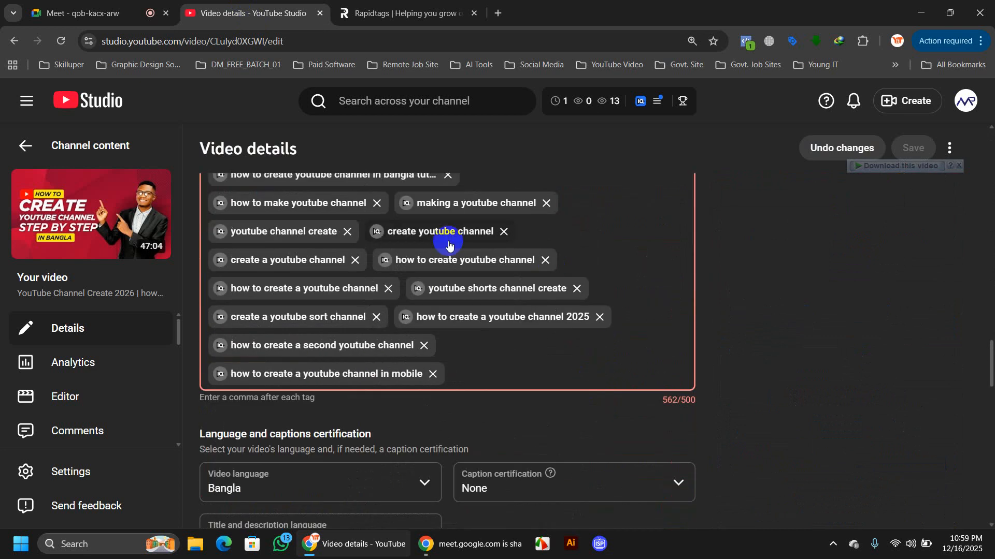
pyautogui.scroll(4, 505, 306)
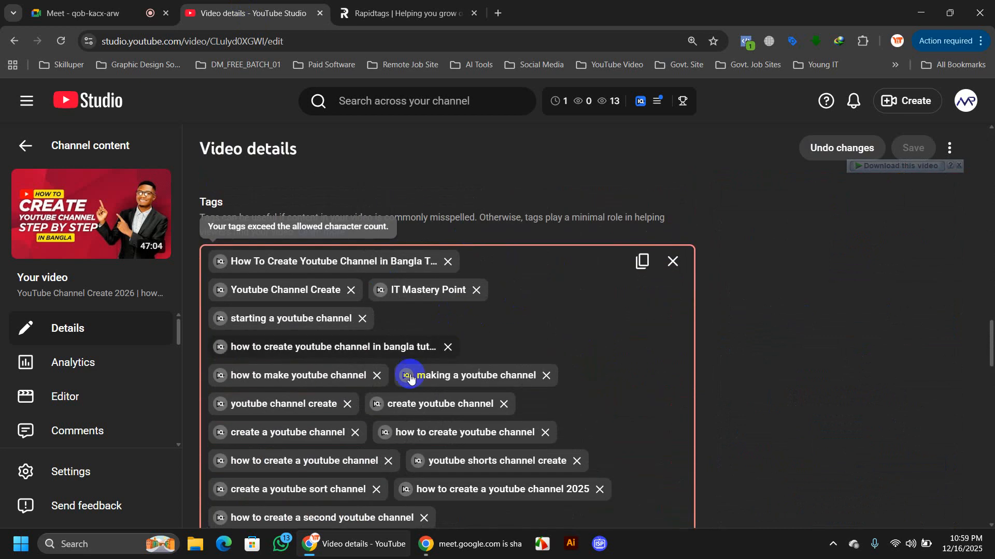
pyautogui.scroll(-3, 394, 383)
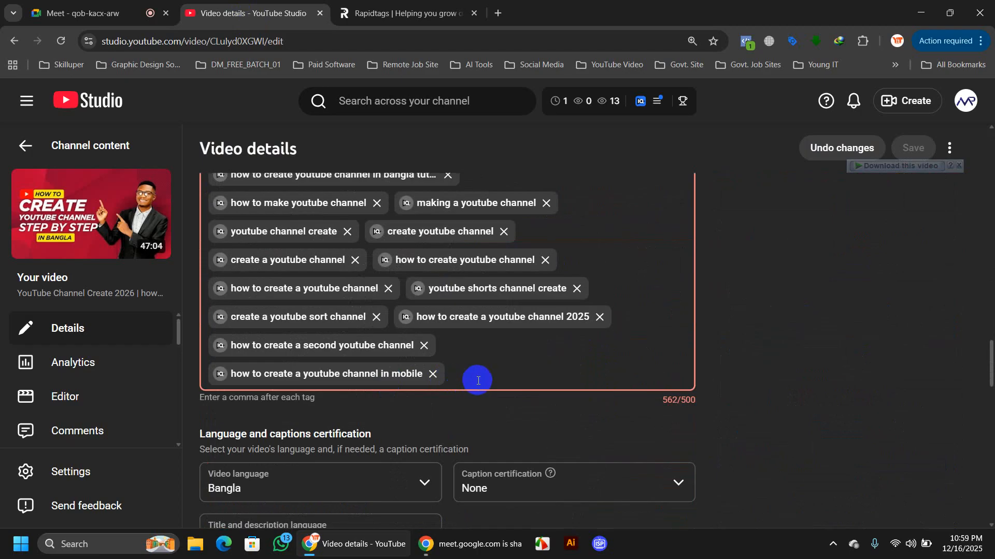
pyautogui.scroll(4, 478, 379)
pyautogui.scroll(7, 701, 365)
pyautogui.scroll(5, 738, 359)
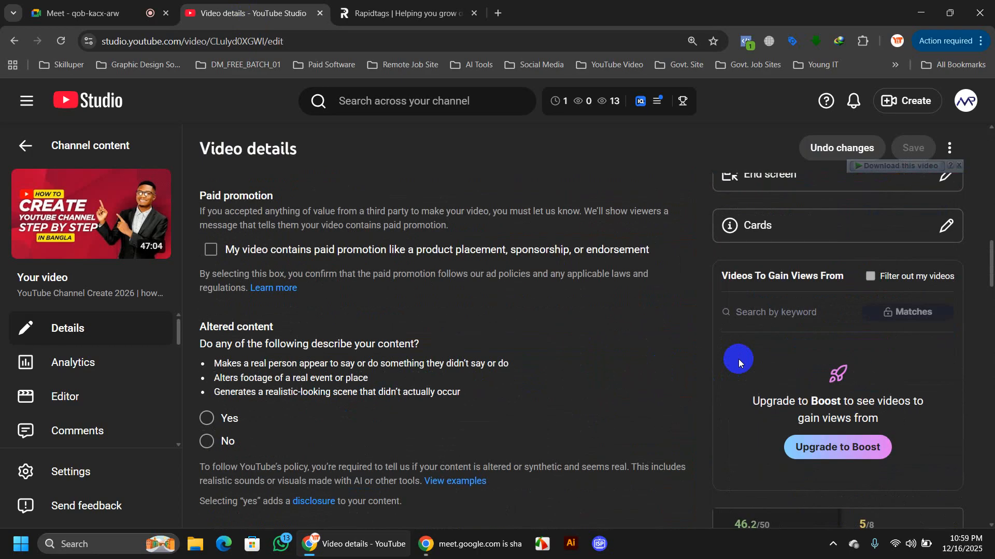
pyautogui.scroll(-5, 738, 359)
pyautogui.moveTo(736, 342)
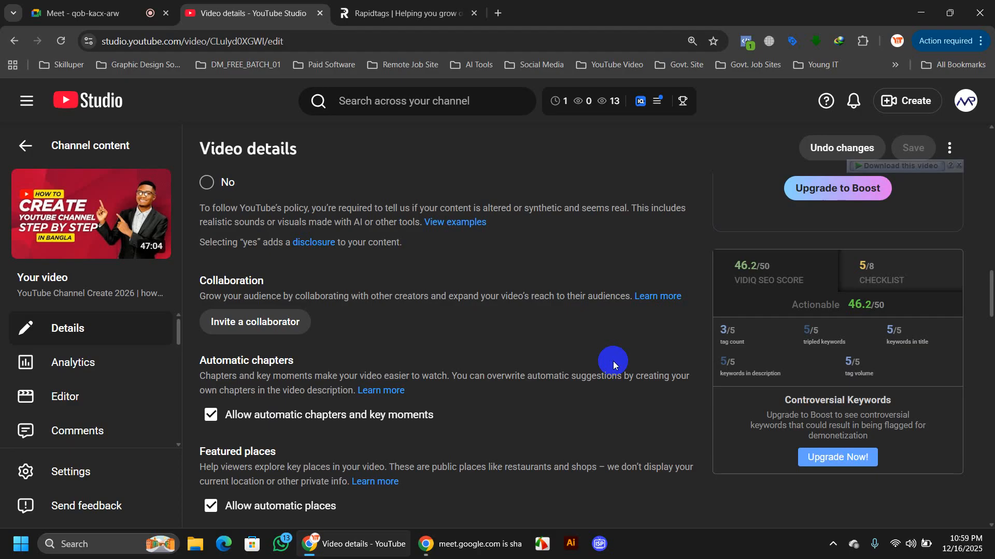
pyautogui.scroll(-15, 614, 362)
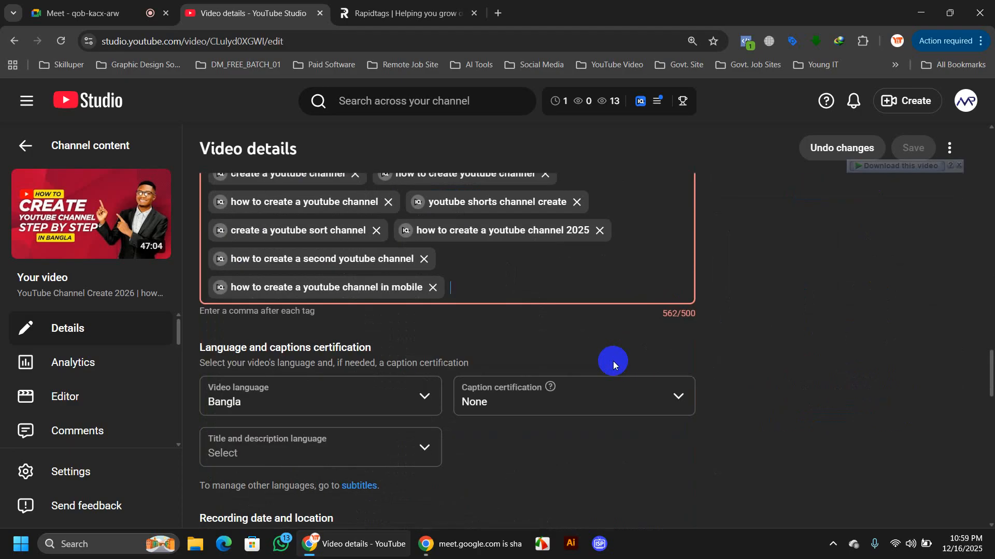
pyautogui.click(106, 16)
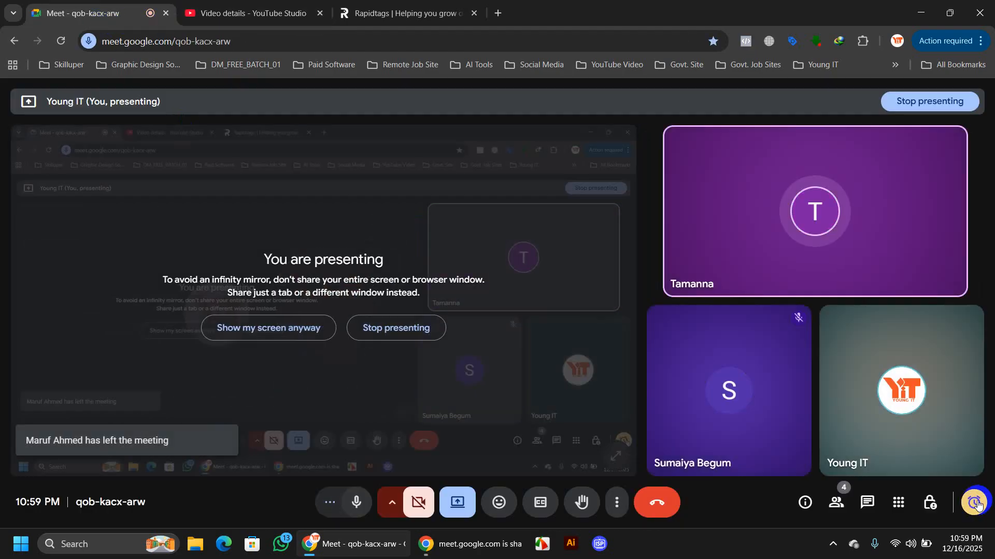
# Check the Google Meet call's remaining time, dismiss the notice, and examine the vidIQ SEO score breakdown in YouTube Studio.
pyautogui.click(974, 502)
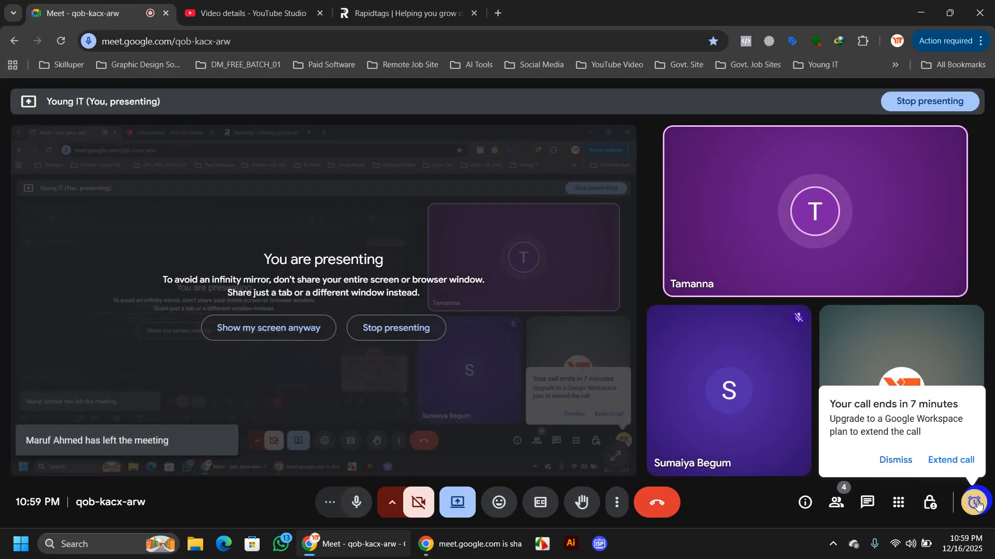
pyautogui.click(896, 461)
pyautogui.click(281, 16)
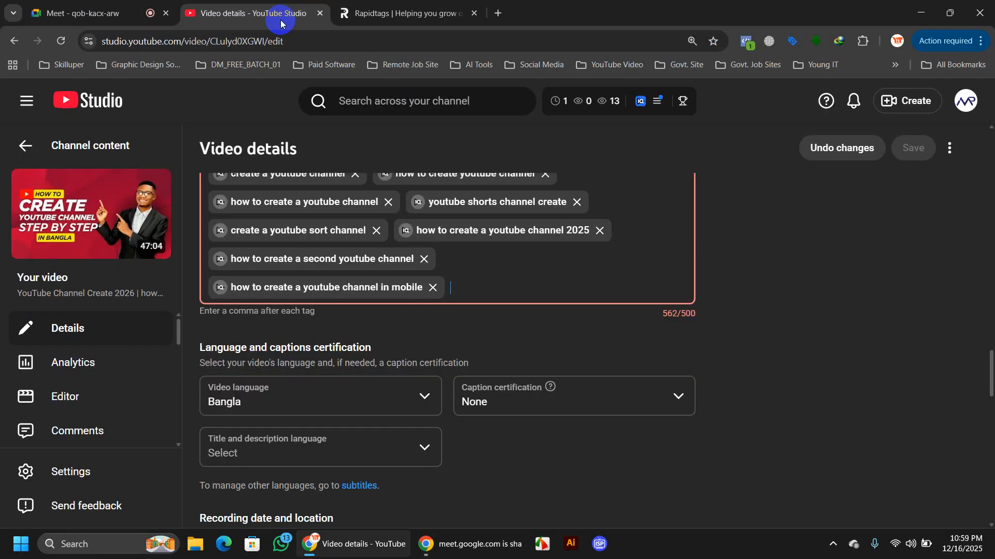
pyautogui.scroll(5, 728, 406)
pyautogui.scroll(3, 728, 410)
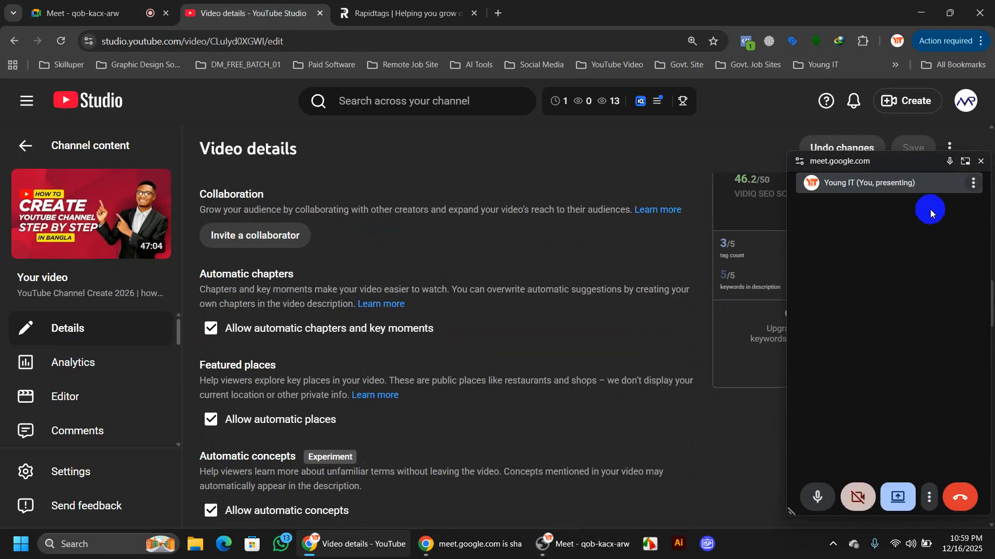
pyautogui.click(980, 161)
pyautogui.moveTo(740, 256)
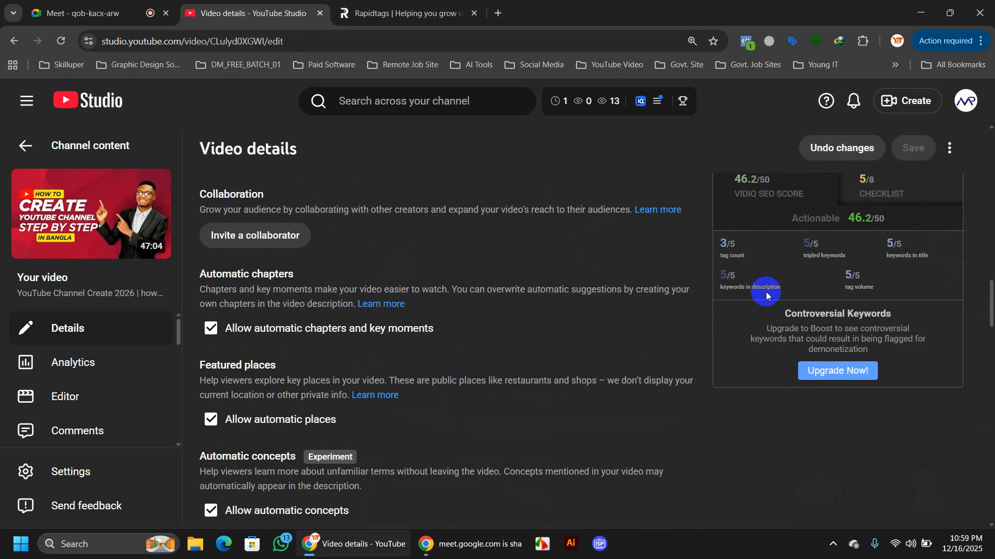
# Return to the Google Meet call, recheck its time limit notice and dismiss it.
pyautogui.click(101, 12)
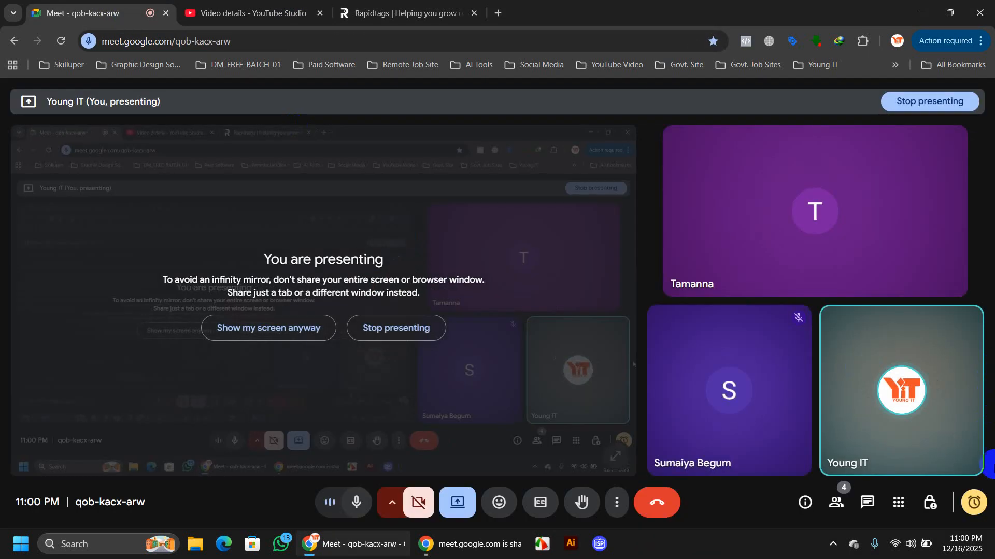
pyautogui.click(975, 502)
pyautogui.click(901, 460)
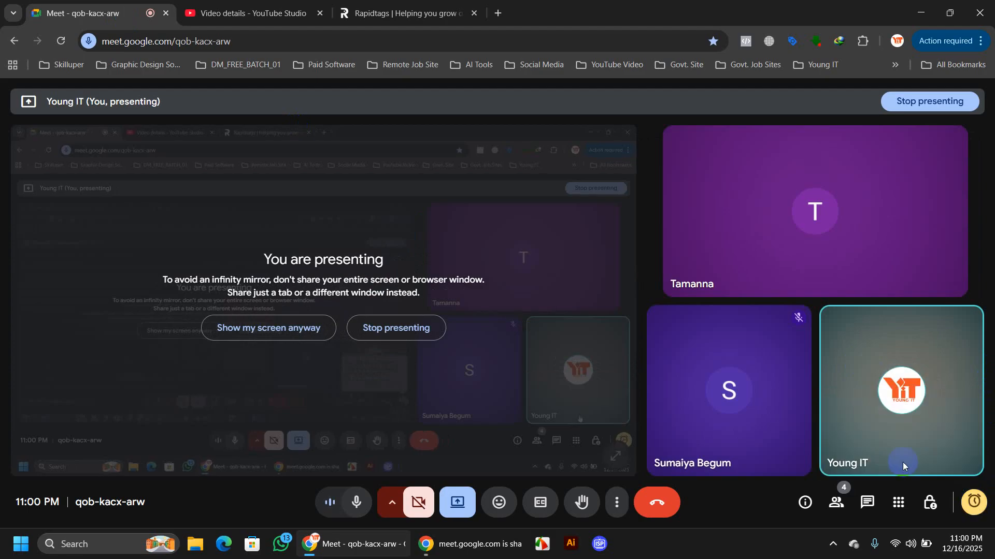